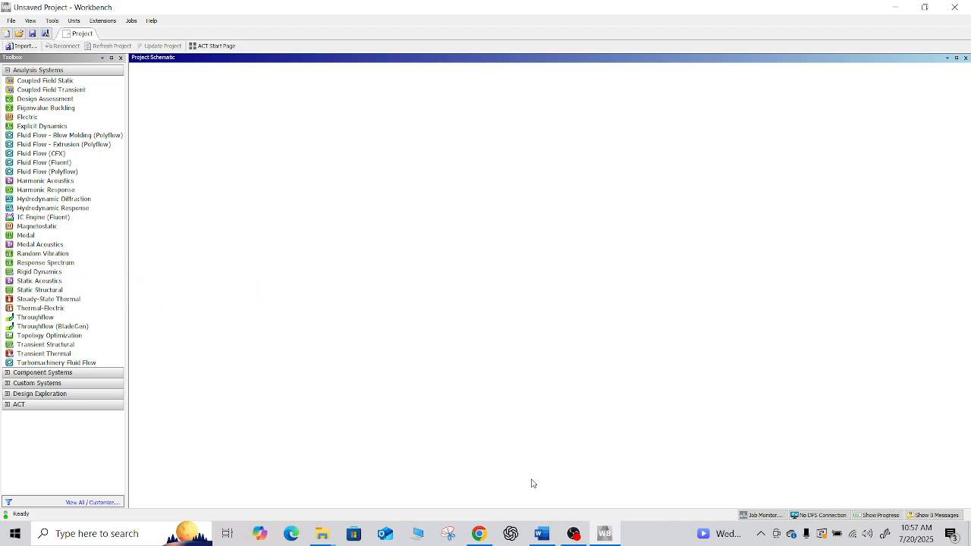
Review the signpost figure in the Word lab manual and add a Static Structural system to the Workbench project schematic.
{"action": "left_click", "coordinate": [547, 534]}
{"action": "scroll", "coordinate": [565, 334], "scroll_direction": "down", "scroll_amount": 2}
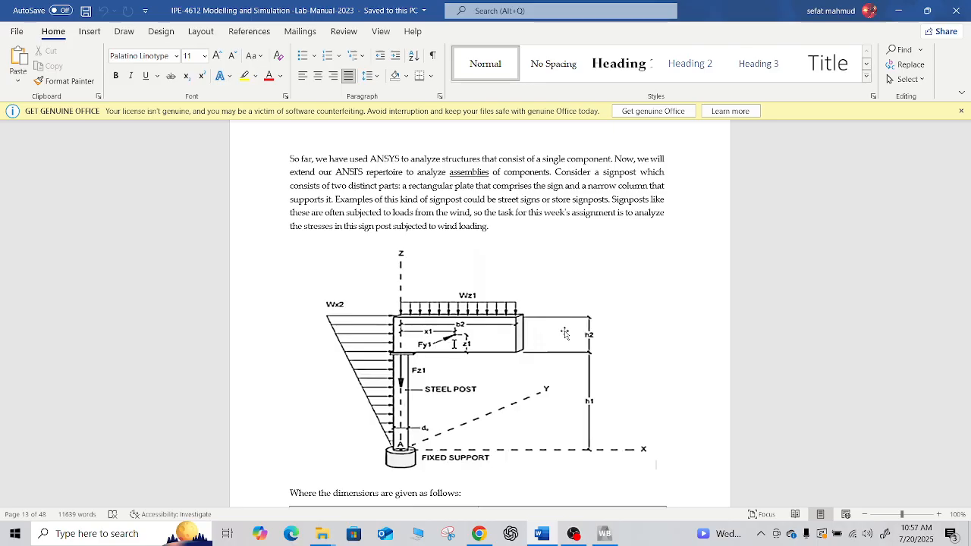
{"action": "left_click", "coordinate": [605, 533]}
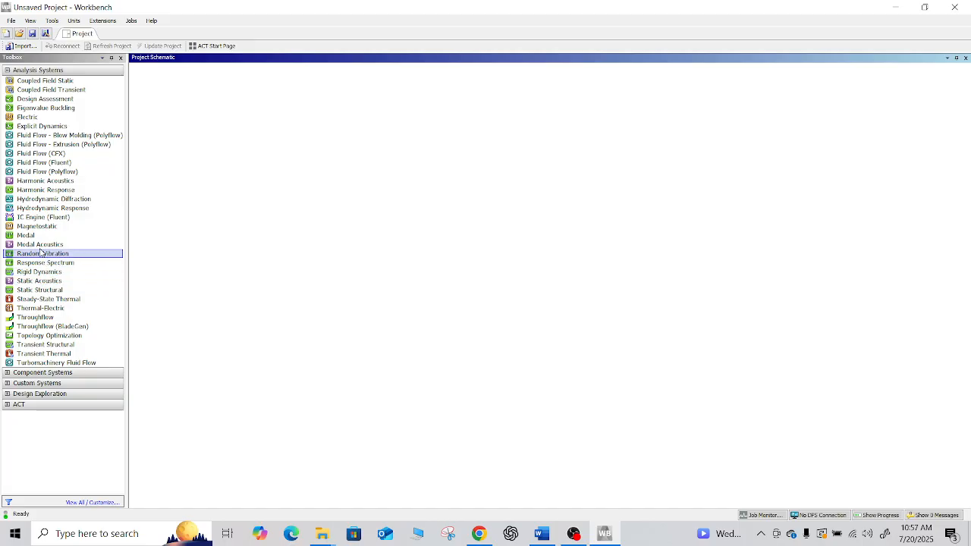
{"action": "left_click", "coordinate": [39, 292]}
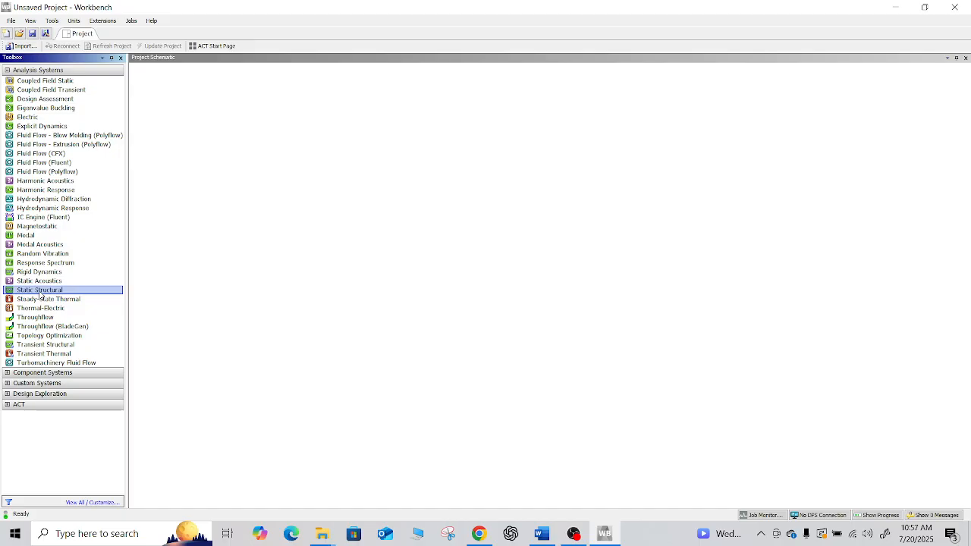
{"action": "double_click", "coordinate": [39, 291]}
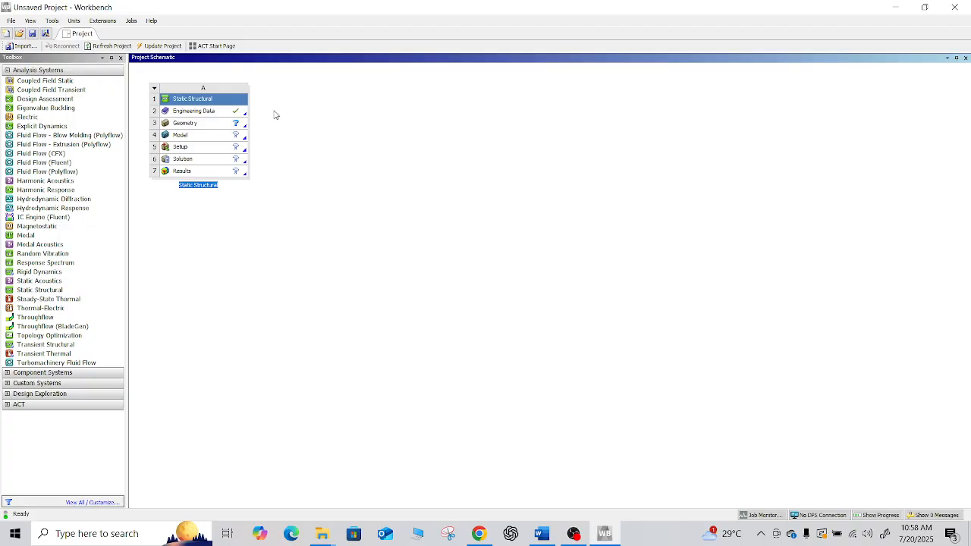
Import the Solid Signpost Geometry file from the Downloads folder as the Static Structural system's geometry.
{"action": "left_click", "coordinate": [202, 127]}
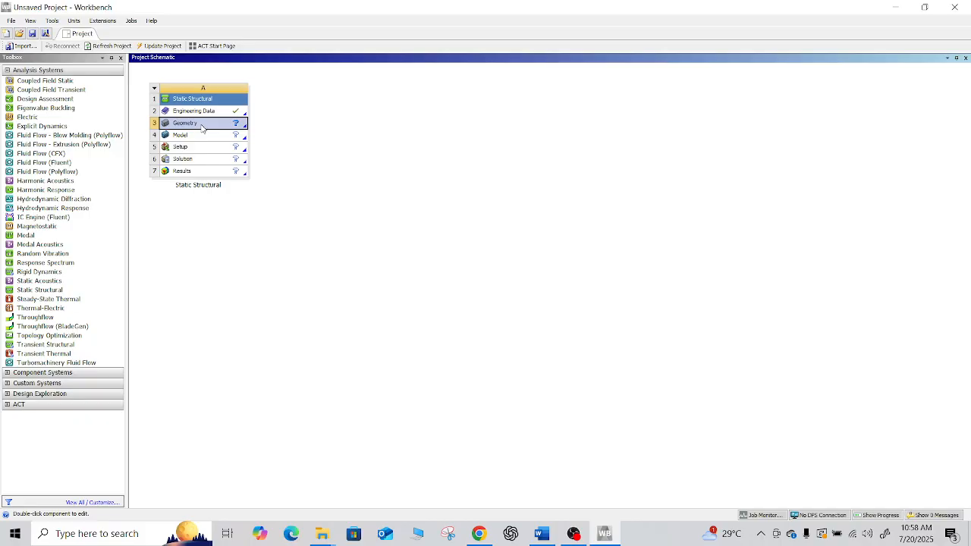
{"action": "right_click", "coordinate": [202, 127]}
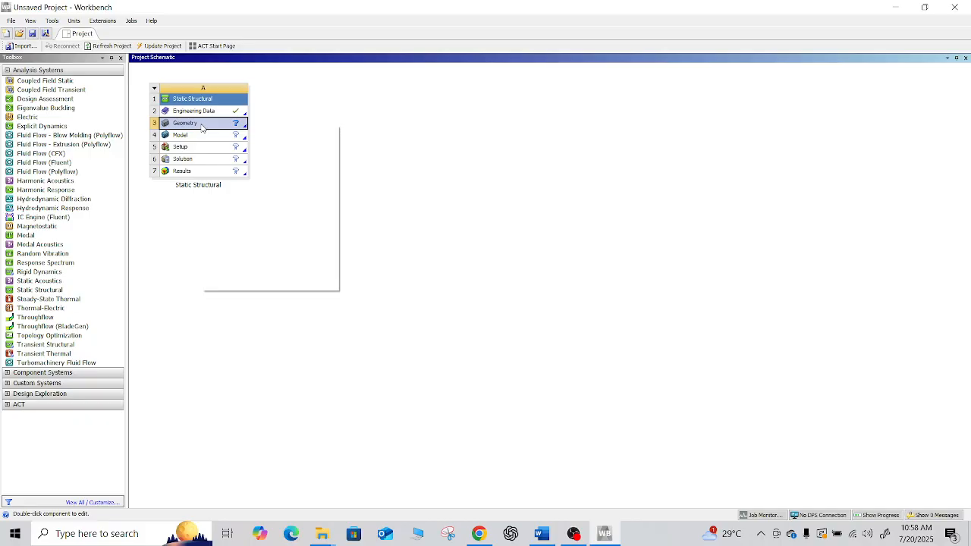
{"action": "mouse_move", "coordinate": [245, 157]}
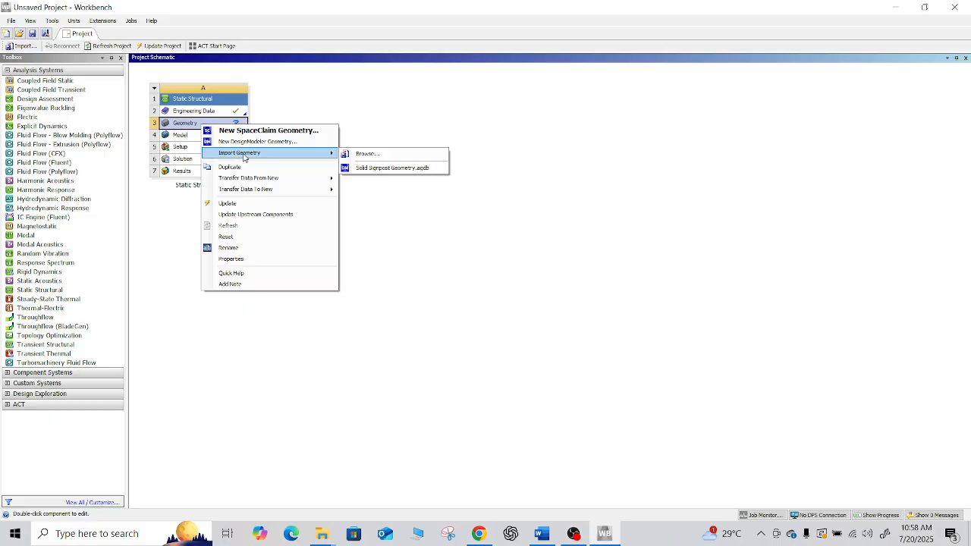
{"action": "left_click", "coordinate": [364, 154]}
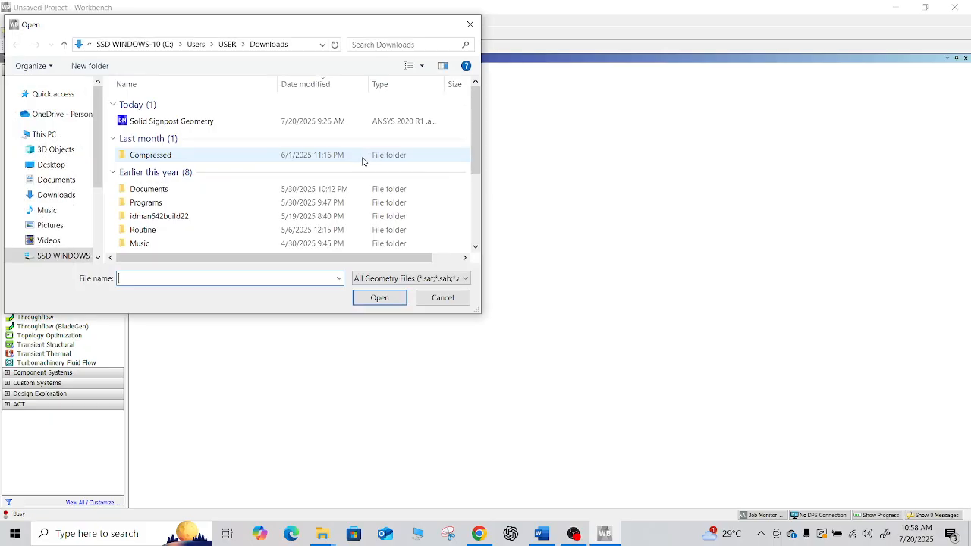
{"action": "left_click", "coordinate": [147, 119]}
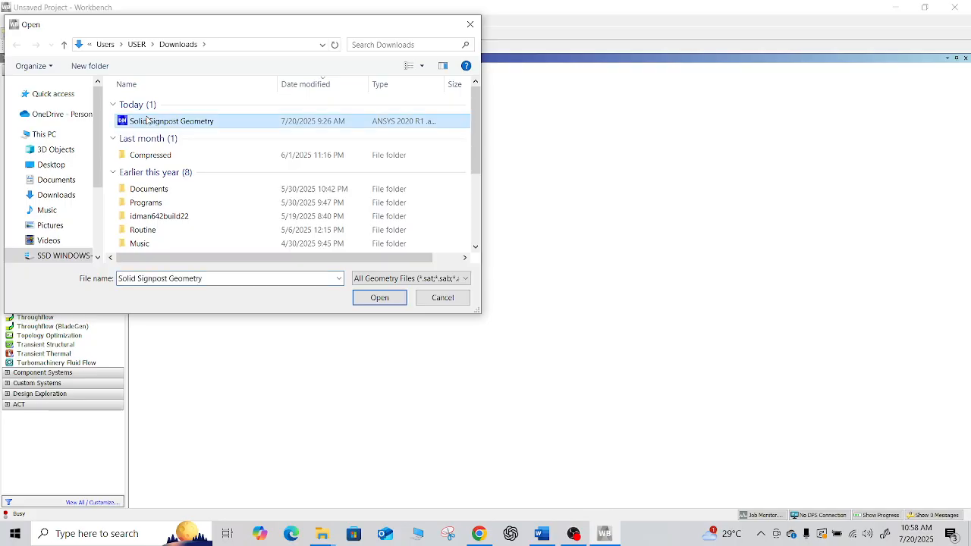
{"action": "left_click", "coordinate": [379, 297]}
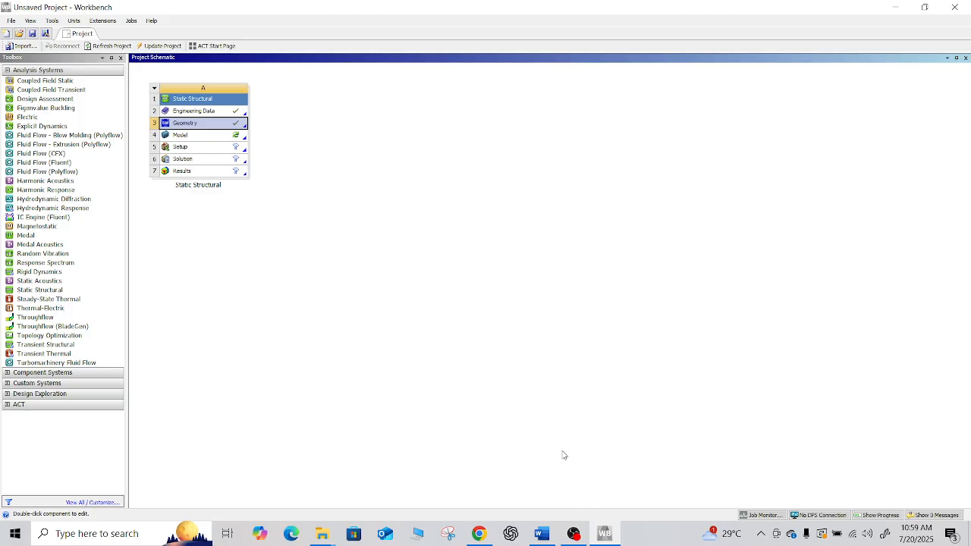
Recheck the signpost figure in the Word lab manual, and add a material named Aluminium 6061 in Workbench's Engineering Data.
{"action": "left_click", "coordinate": [541, 533]}
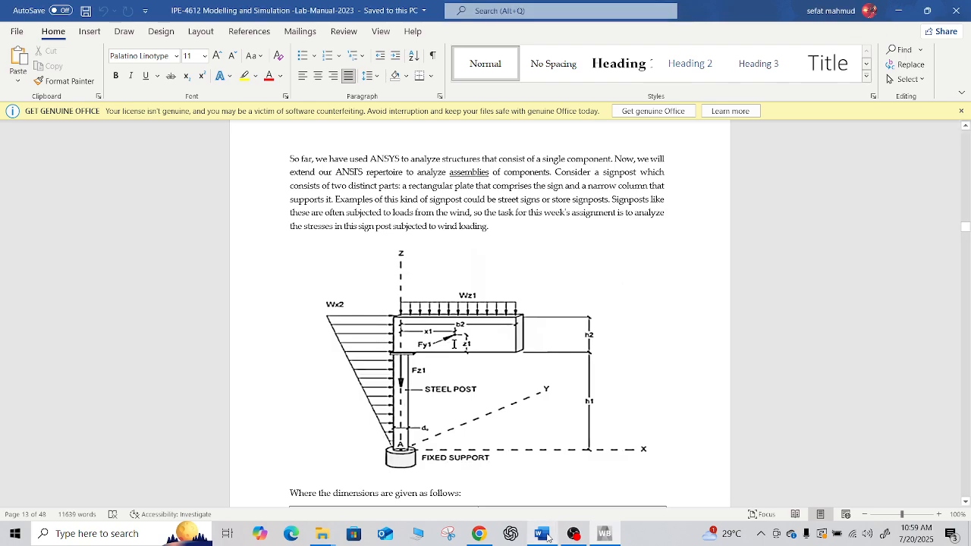
{"action": "scroll", "coordinate": [547, 386], "scroll_direction": "down", "scroll_amount": 1}
{"action": "scroll", "coordinate": [546, 386], "scroll_direction": "down", "scroll_amount": 1}
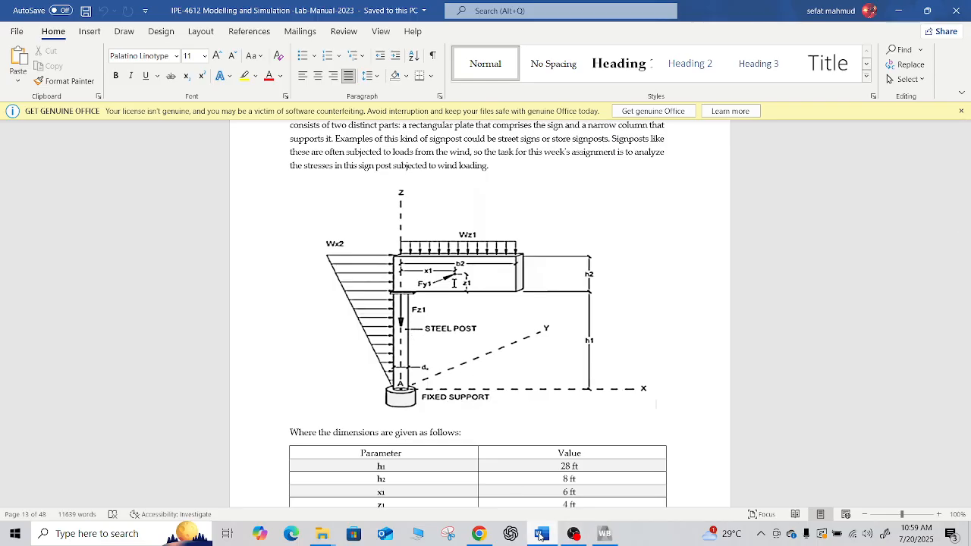
{"action": "left_click", "coordinate": [604, 533]}
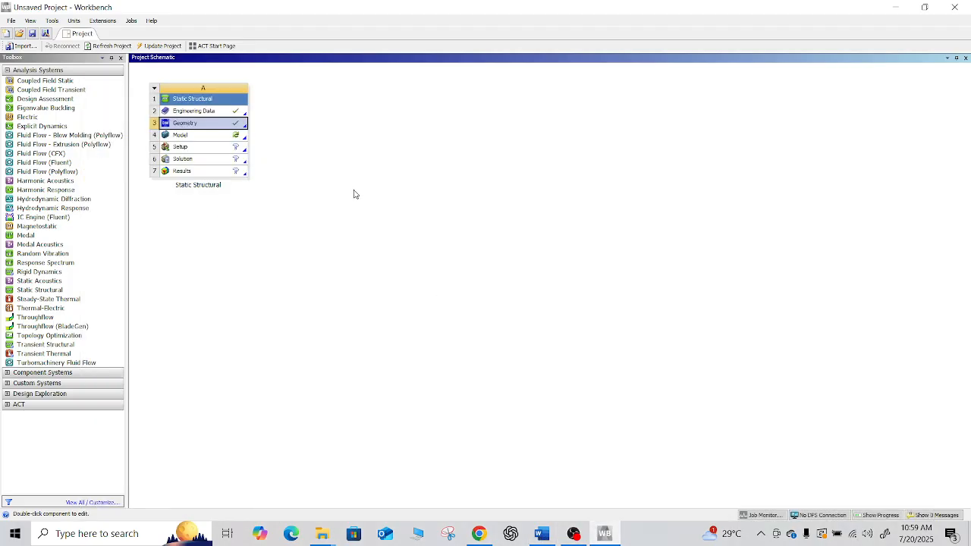
{"action": "double_click", "coordinate": [206, 111]}
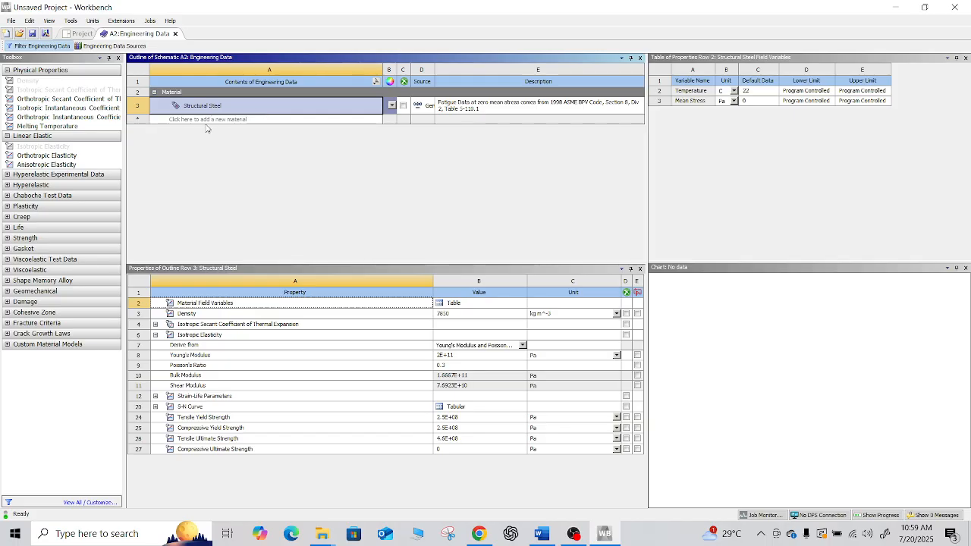
{"action": "left_click", "coordinate": [203, 118]}
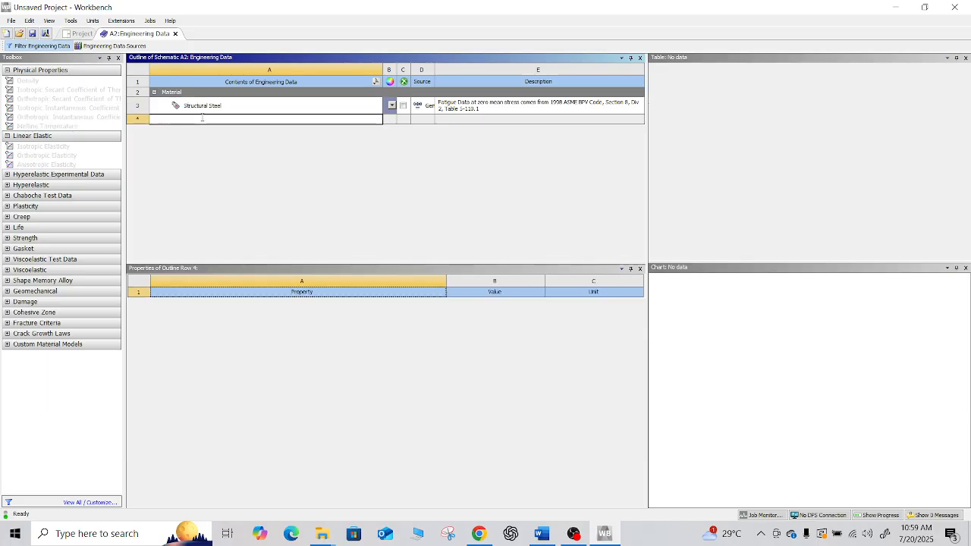
{"action": "type", "text": "Aluminium"}
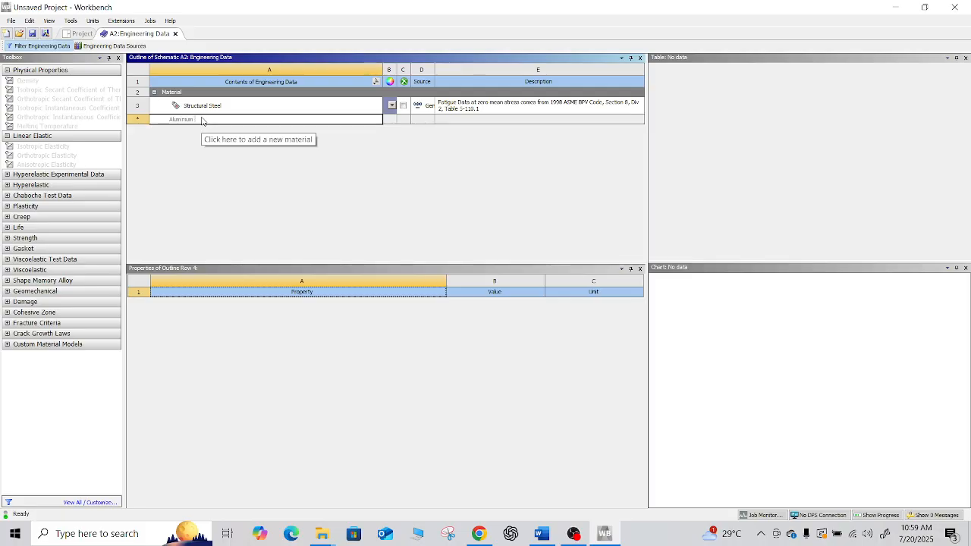
{"action": "type", "text": " 606"}
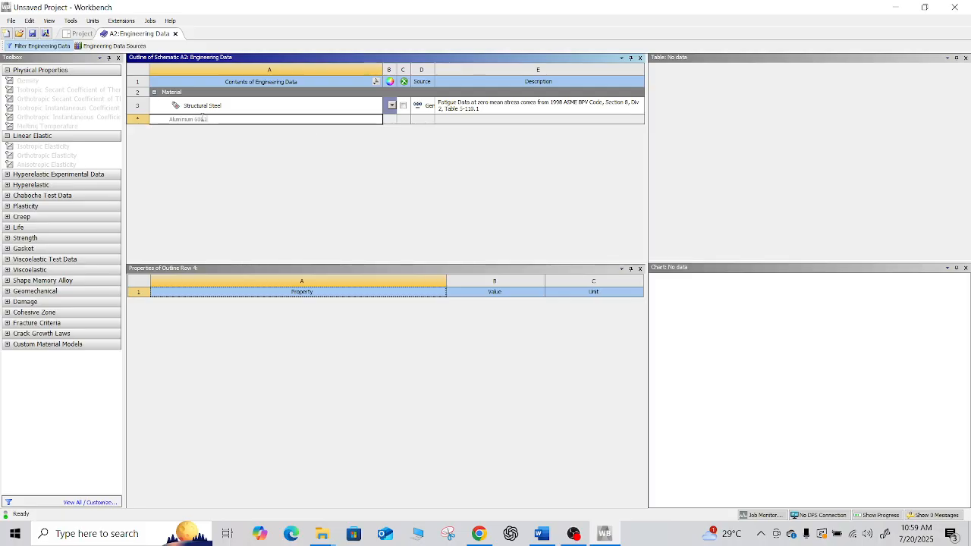
{"action": "type", "text": "1"}
{"action": "key", "text": "Return"}
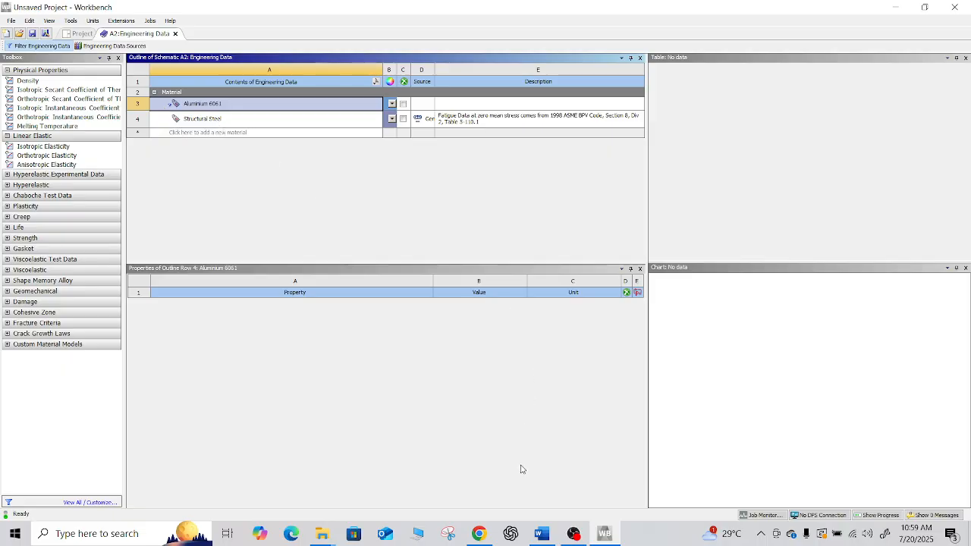
Look up the Young's modulus, Poisson's ratio and density of the aluminium sign in the Word lab manual.
{"action": "left_click", "coordinate": [543, 469]}
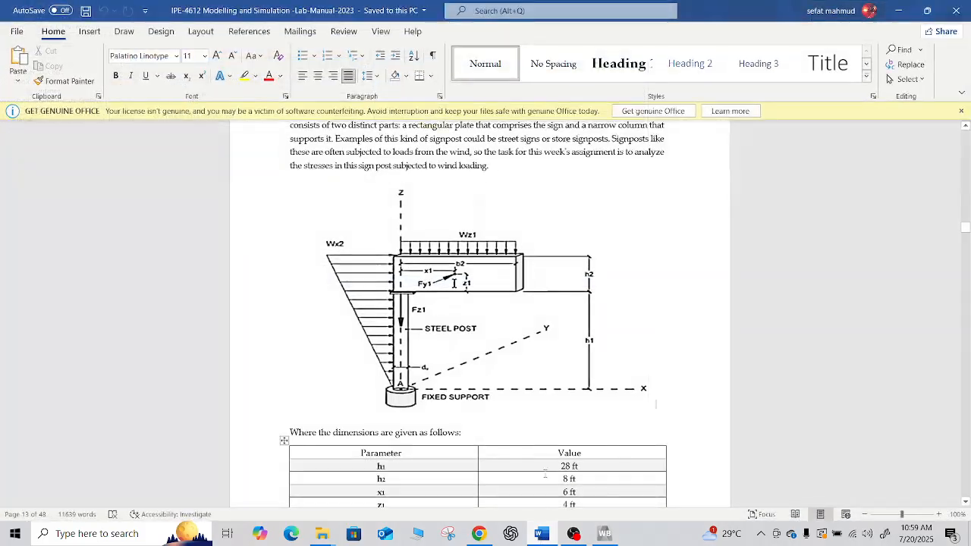
{"action": "scroll", "coordinate": [547, 420], "scroll_direction": "down", "scroll_amount": 5}
{"action": "scroll", "coordinate": [547, 420], "scroll_direction": "down", "scroll_amount": 8}
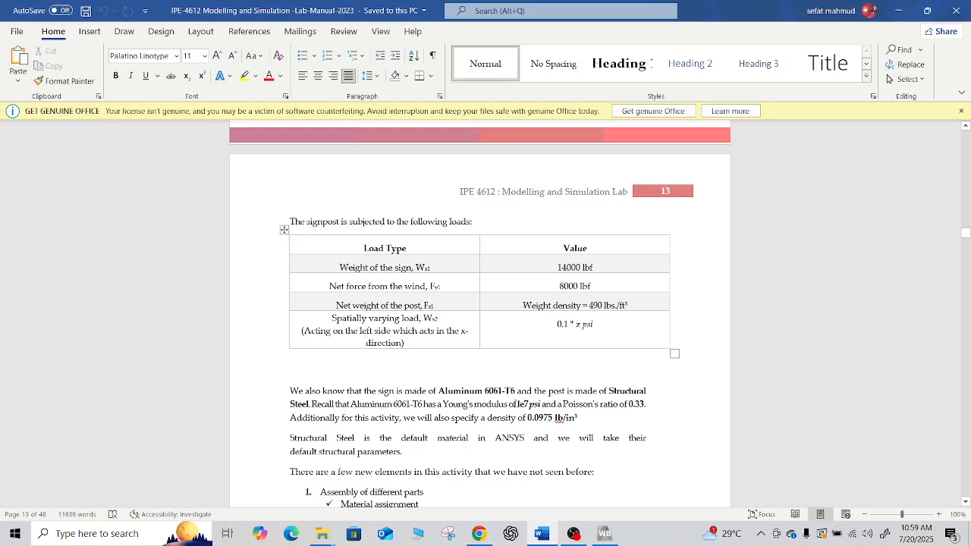
{"action": "double_click", "coordinate": [523, 405]}
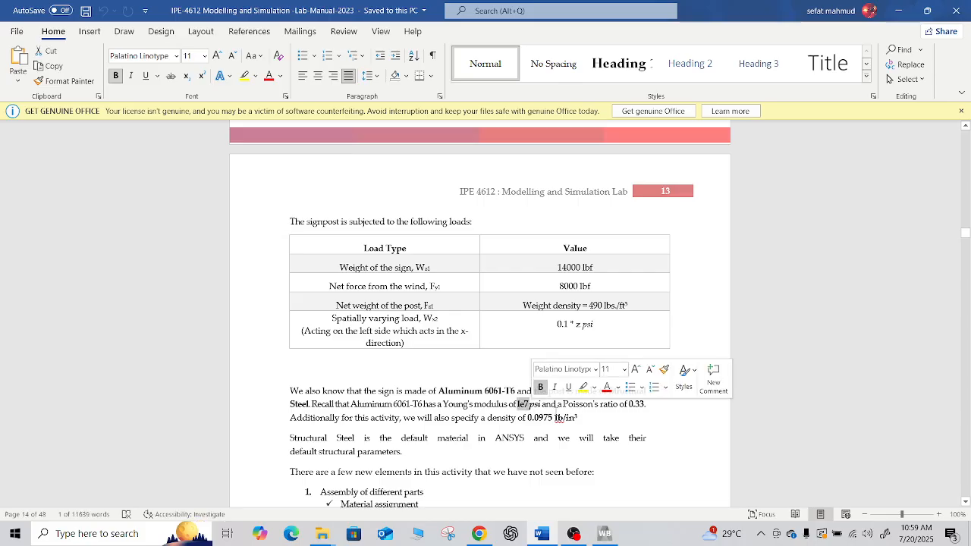
{"action": "left_click", "coordinate": [619, 412]}
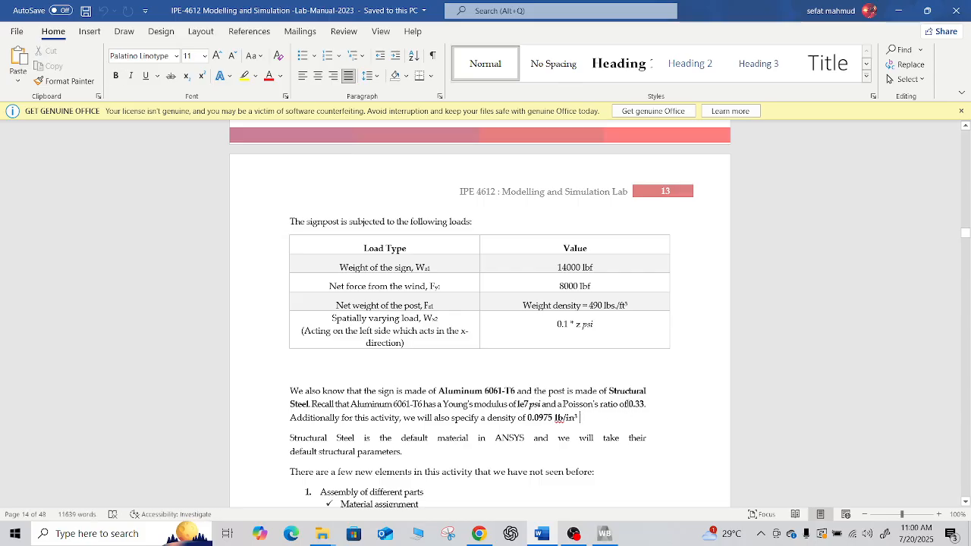
{"action": "left_click_drag", "start_coordinate": [620, 404], "coordinate": [643, 405]}
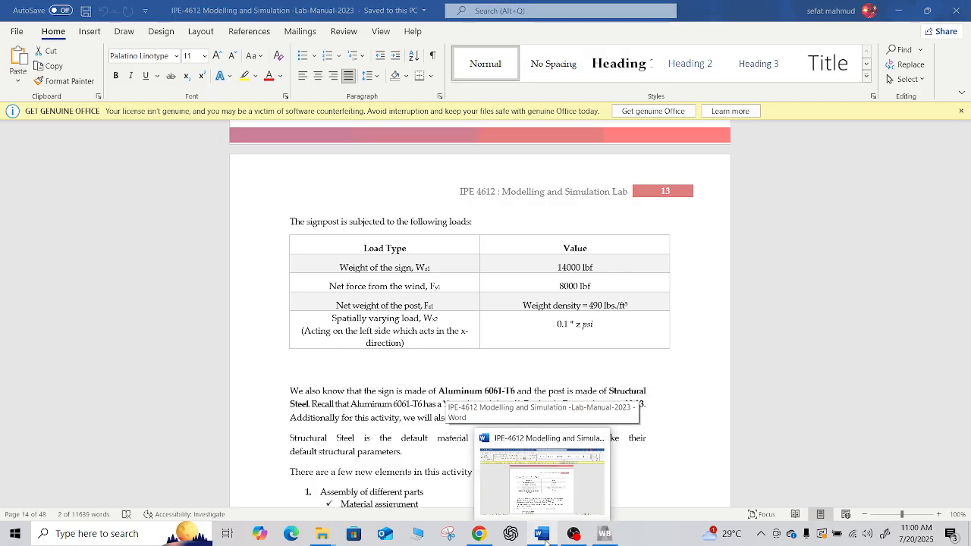
{"action": "left_click", "coordinate": [605, 533]}
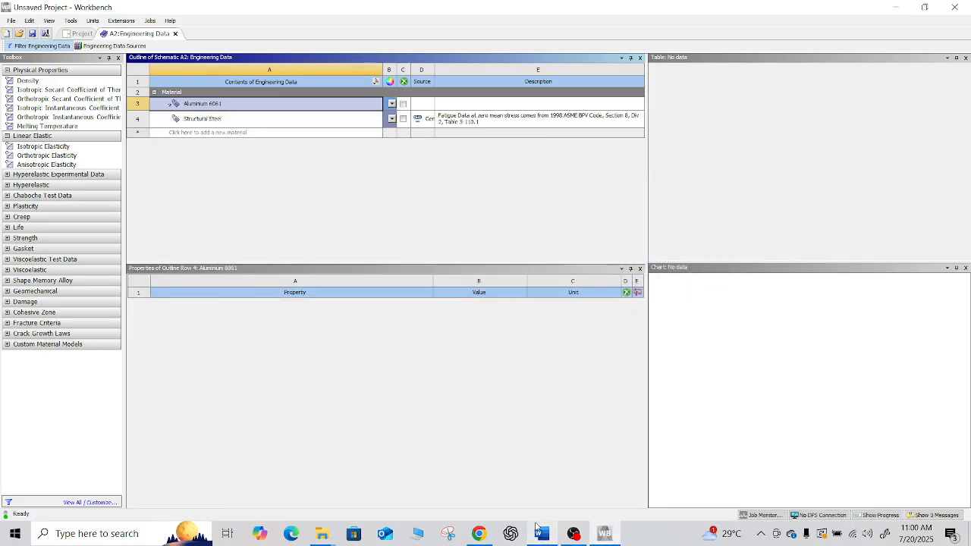
Add the Isotropic Elasticity property from the Linear Elastic group to the Aluminium 6061 material in Workbench.
{"action": "left_click", "coordinate": [197, 103]}
{"action": "left_click", "coordinate": [319, 177]}
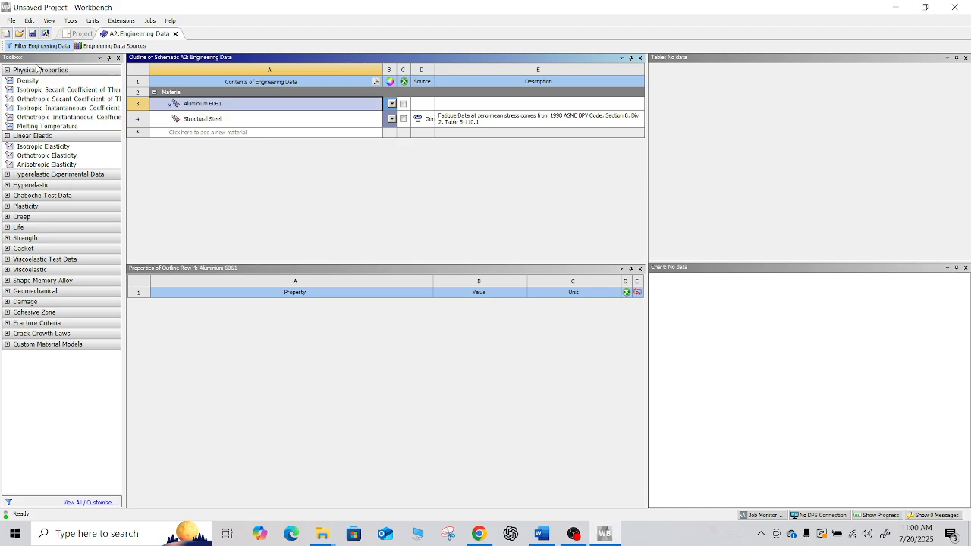
{"action": "left_click", "coordinate": [9, 81]}
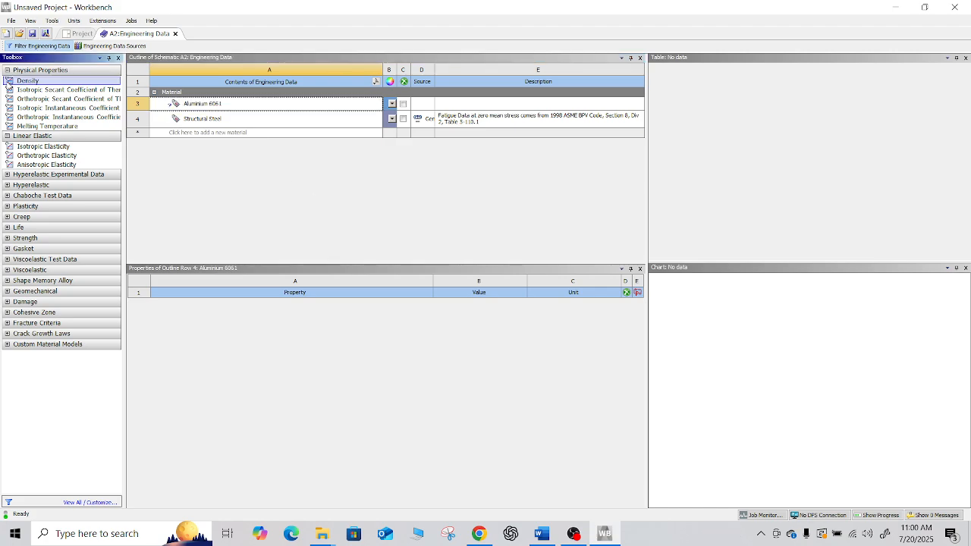
{"action": "left_click", "coordinate": [7, 135]}
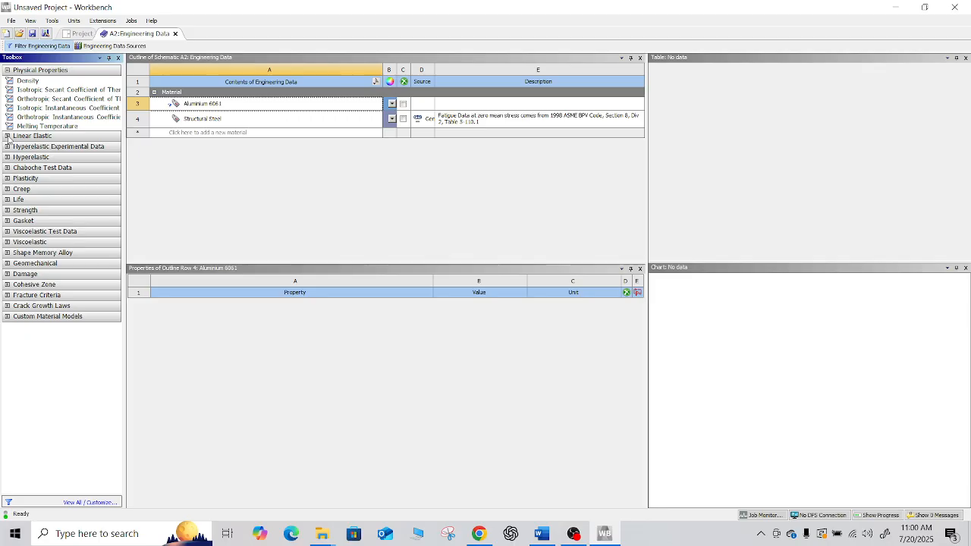
{"action": "left_click", "coordinate": [7, 71]}
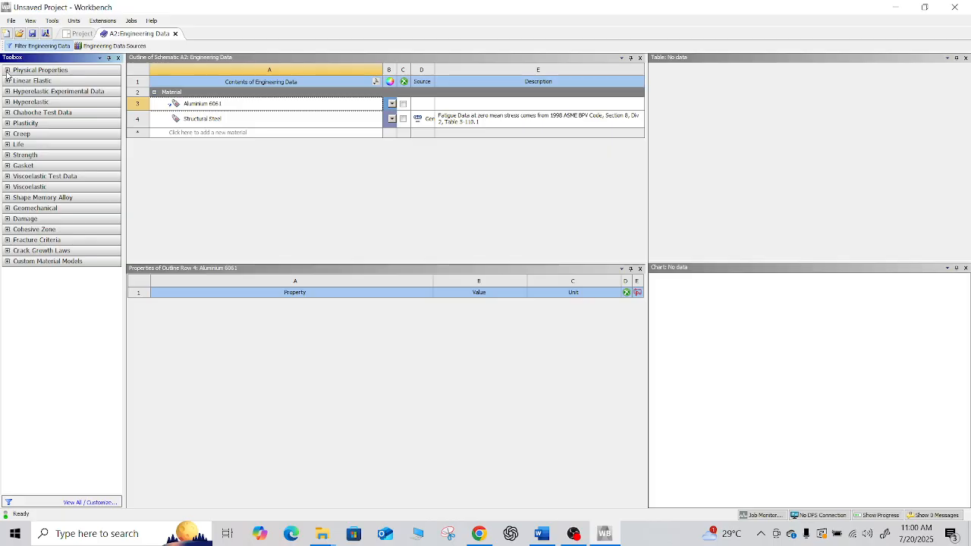
{"action": "left_click", "coordinate": [7, 71]}
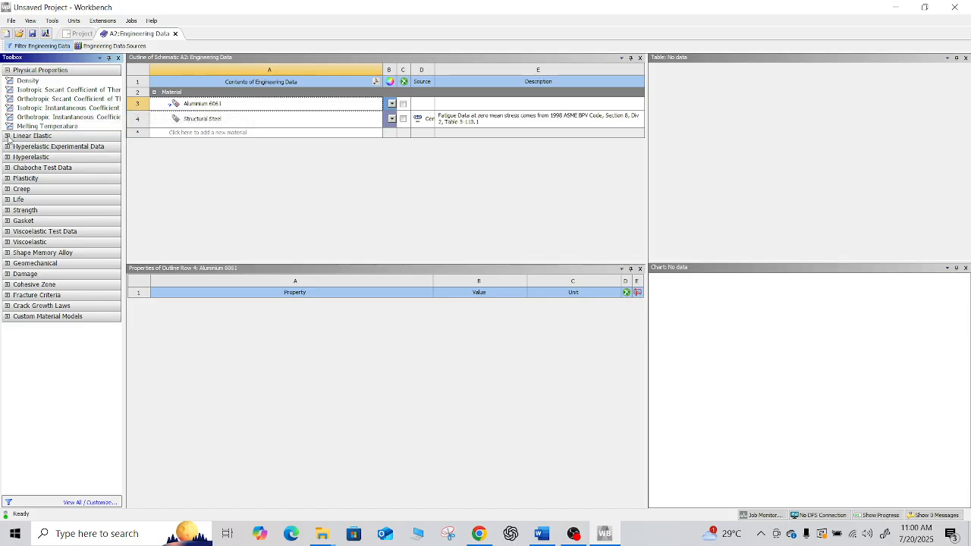
{"action": "left_click", "coordinate": [8, 137]}
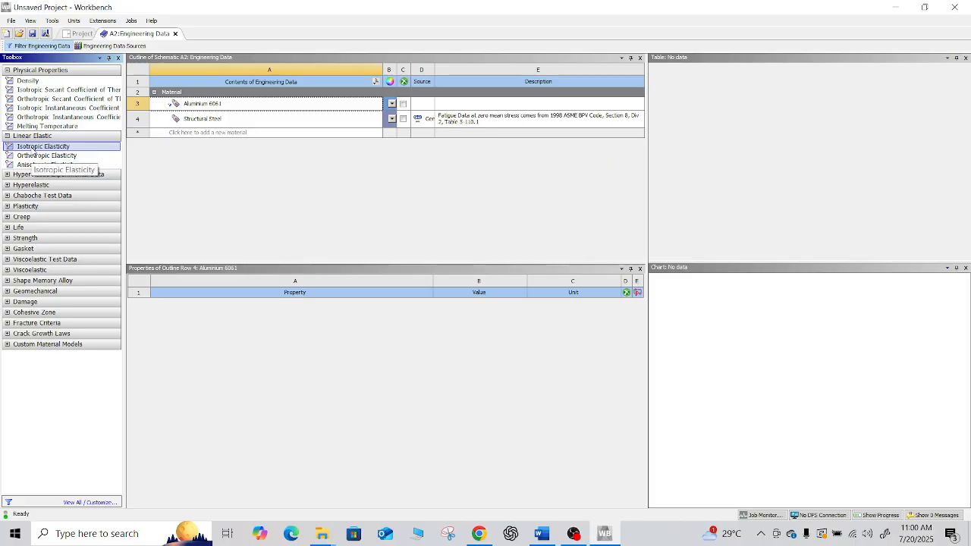
{"action": "double_click", "coordinate": [34, 147]}
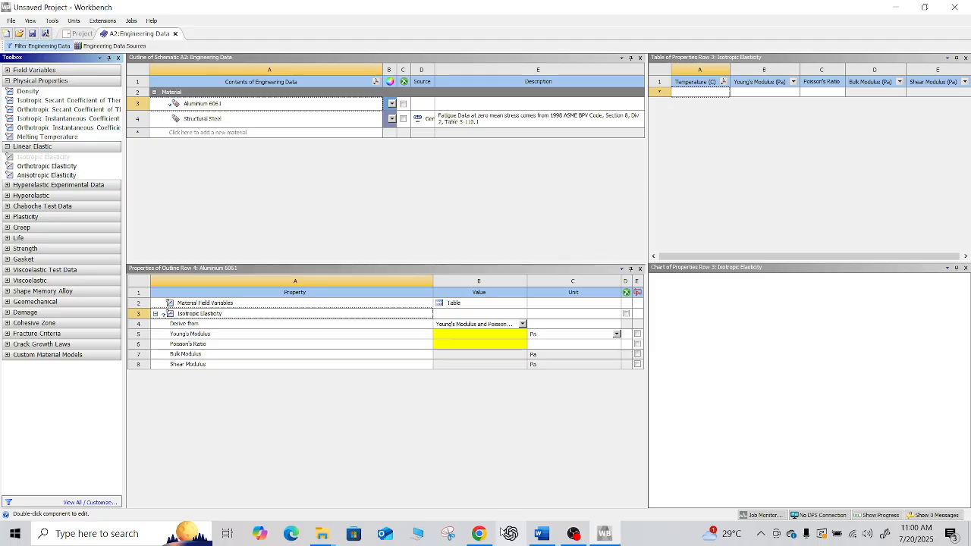
Recheck the aluminium properties in the Word lab manual, and set Aluminium 6061's Young's Modulus to 1e7 psi in Workbench.
{"action": "left_click", "coordinate": [541, 532]}
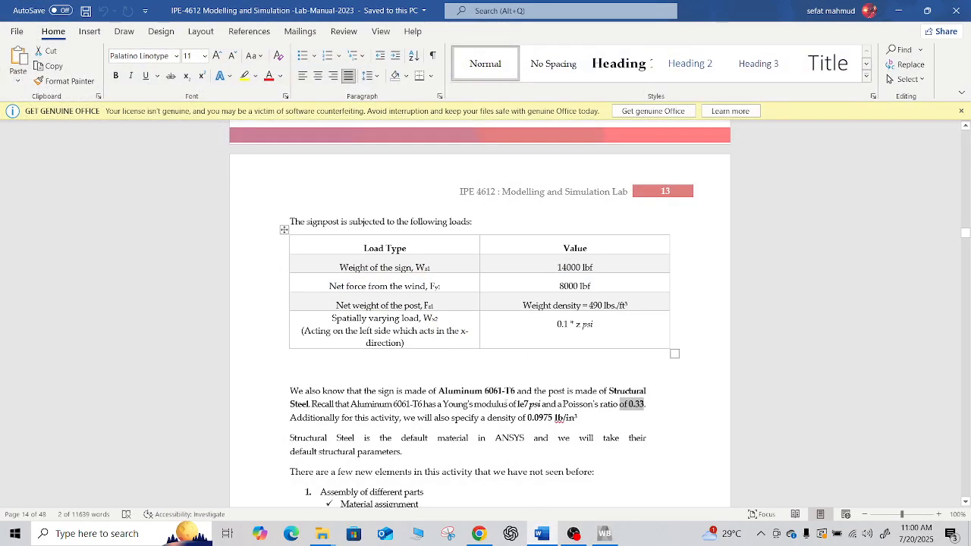
{"action": "key", "text": "alt+Tab"}
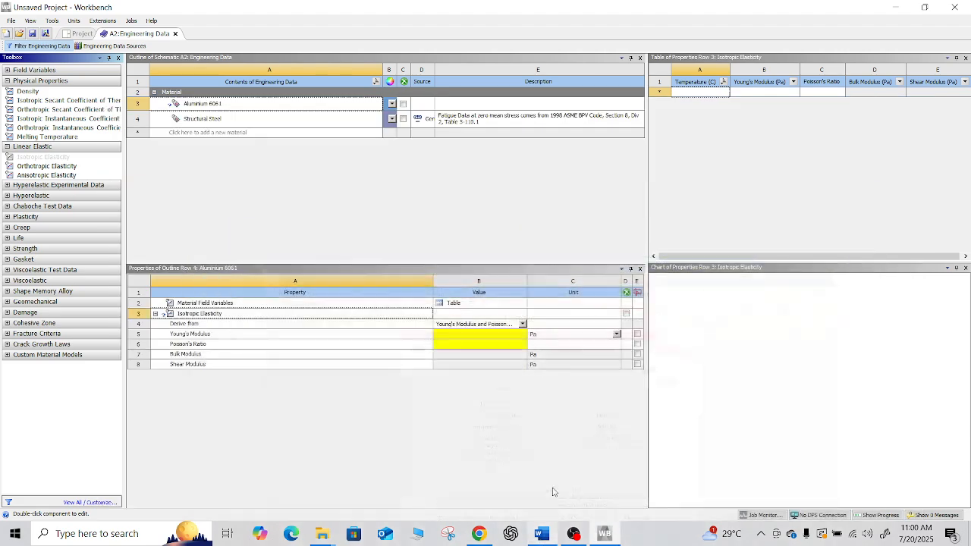
{"action": "left_click", "coordinate": [616, 334]}
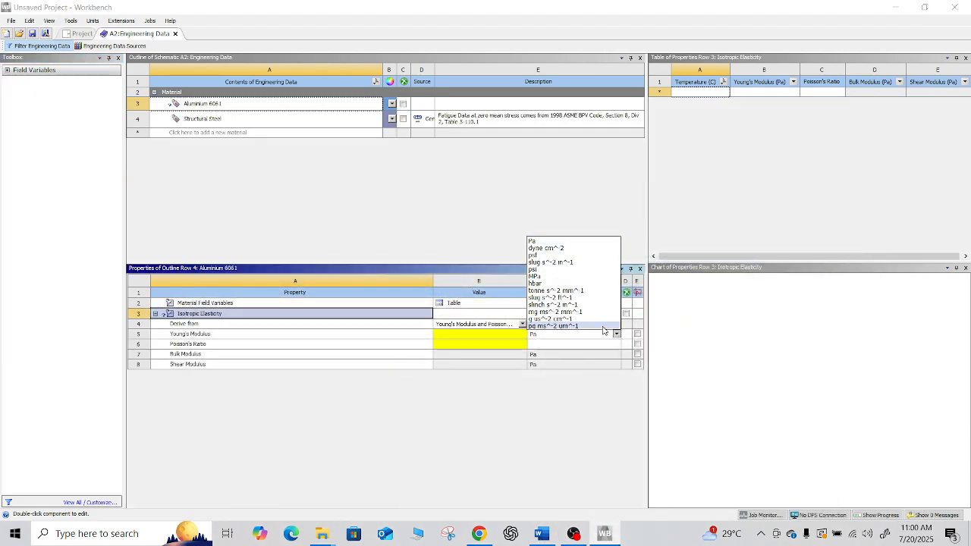
{"action": "left_click", "coordinate": [558, 270]}
{"action": "left_click", "coordinate": [491, 335]}
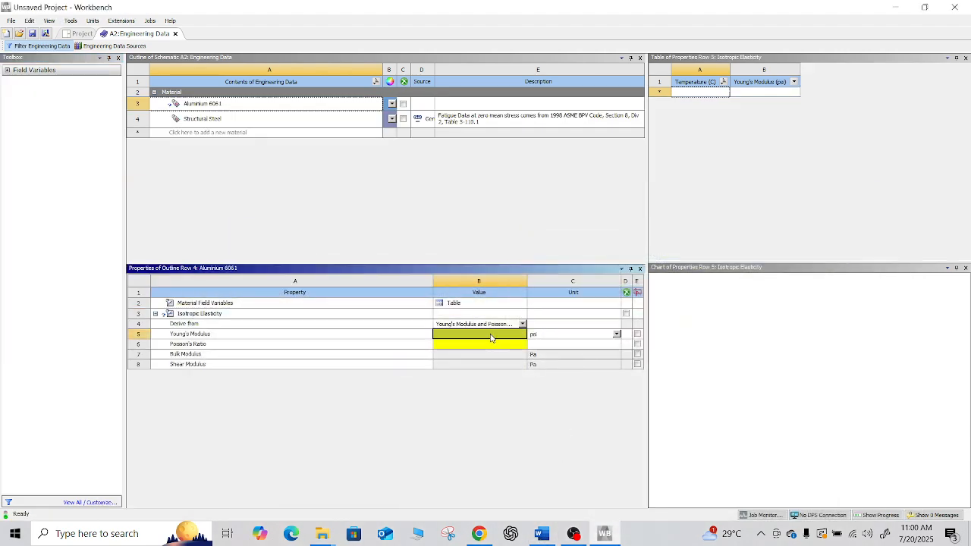
{"action": "type", "text": "1e"}
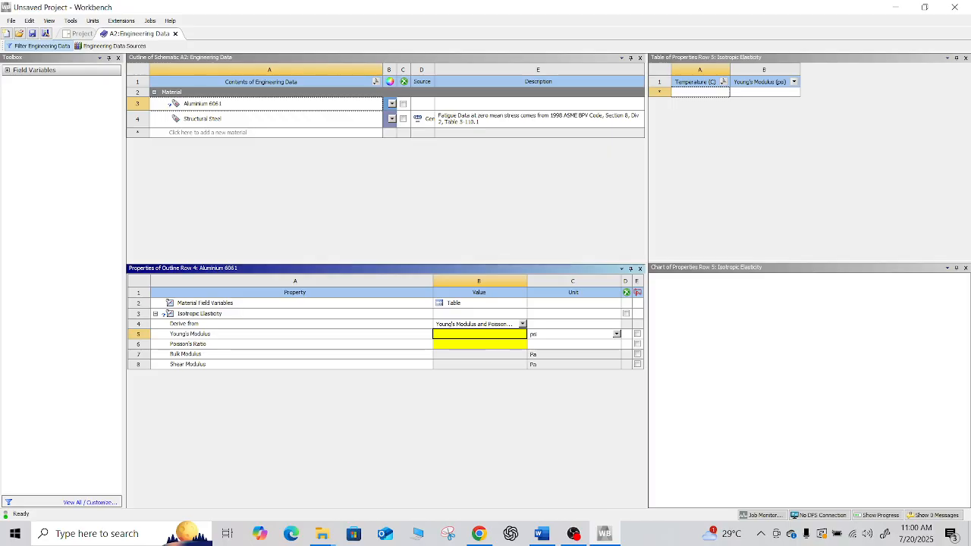
{"action": "type", "text": "7"}
{"action": "key", "text": "Return"}
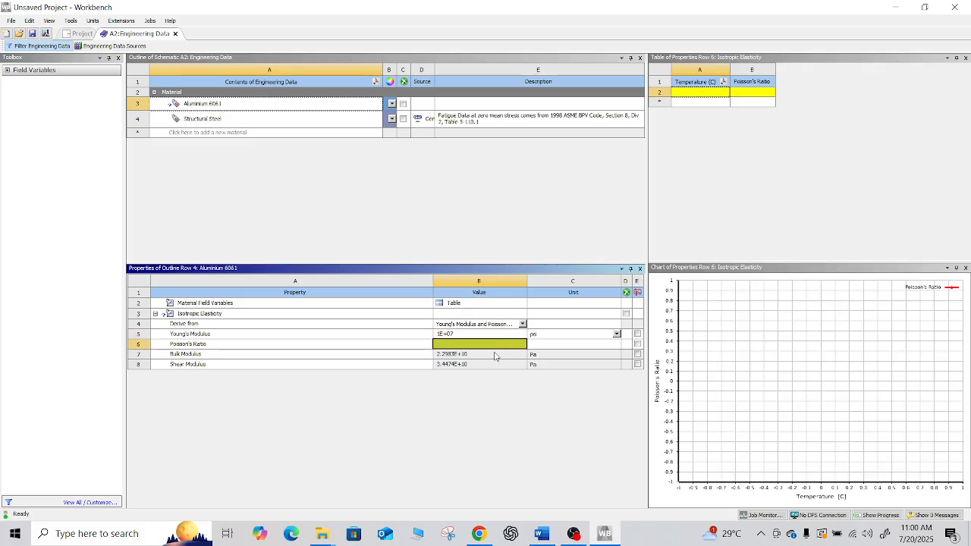
Set the Poisson's Ratio of Aluminium 6061 to 0.33.
{"action": "left_click", "coordinate": [493, 337]}
{"action": "left_click", "coordinate": [485, 345]}
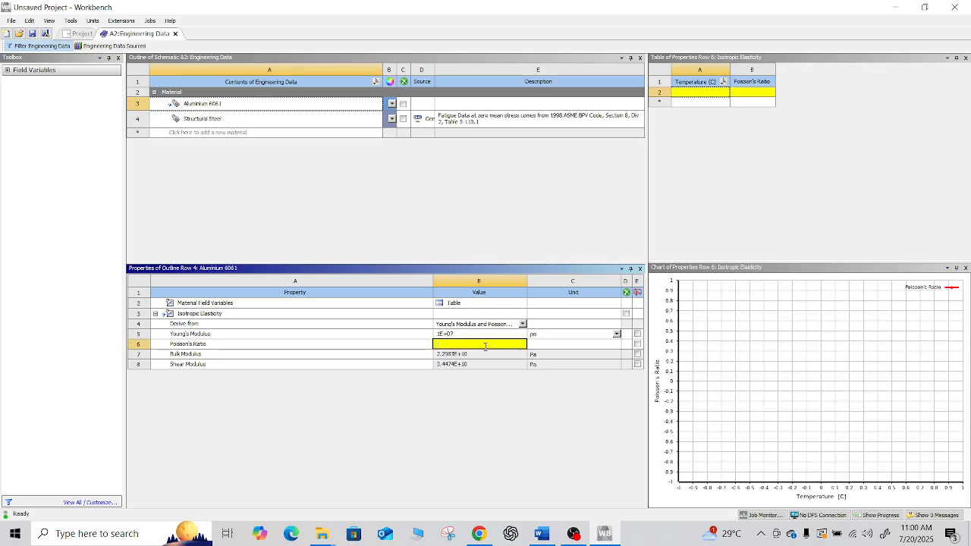
{"action": "type", "text": "0.33"}
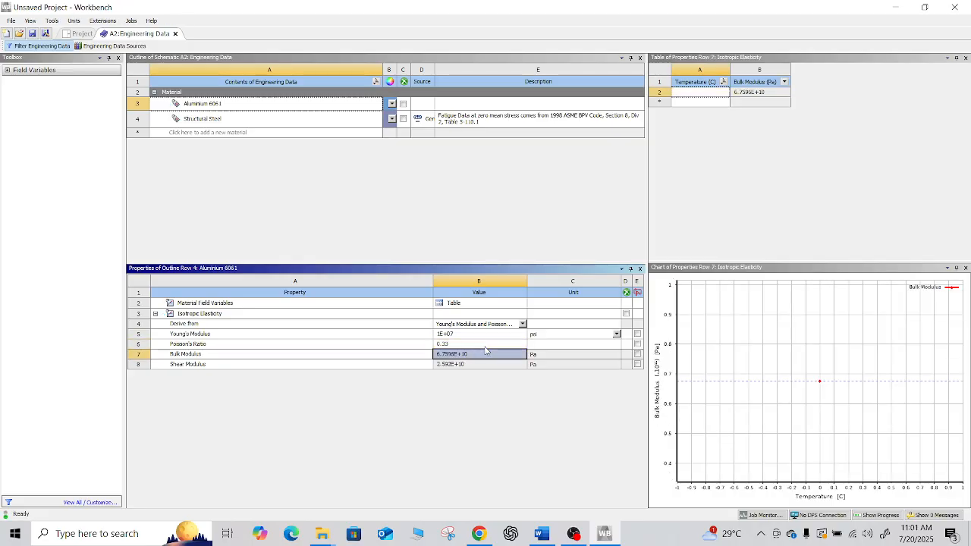
{"action": "key", "text": "Return"}
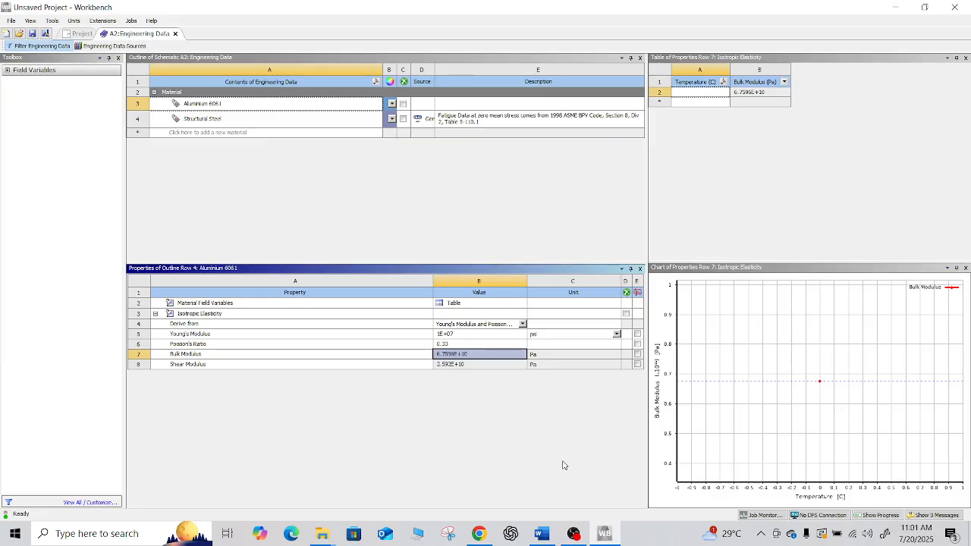
Check the aluminium density in the Word lab manual, and add the Density physical property to Aluminium 6061 in Workbench.
{"action": "left_click", "coordinate": [541, 533]}
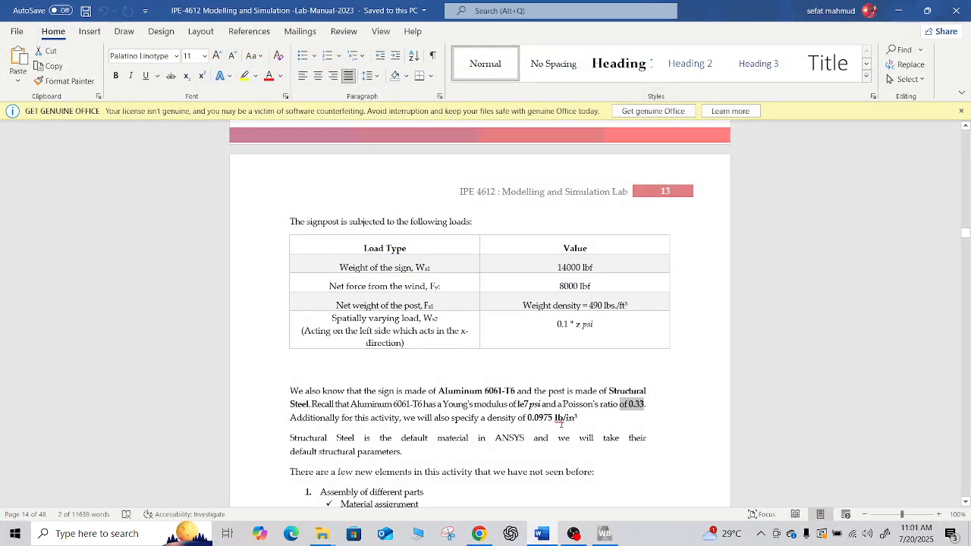
{"action": "left_click", "coordinate": [541, 534]}
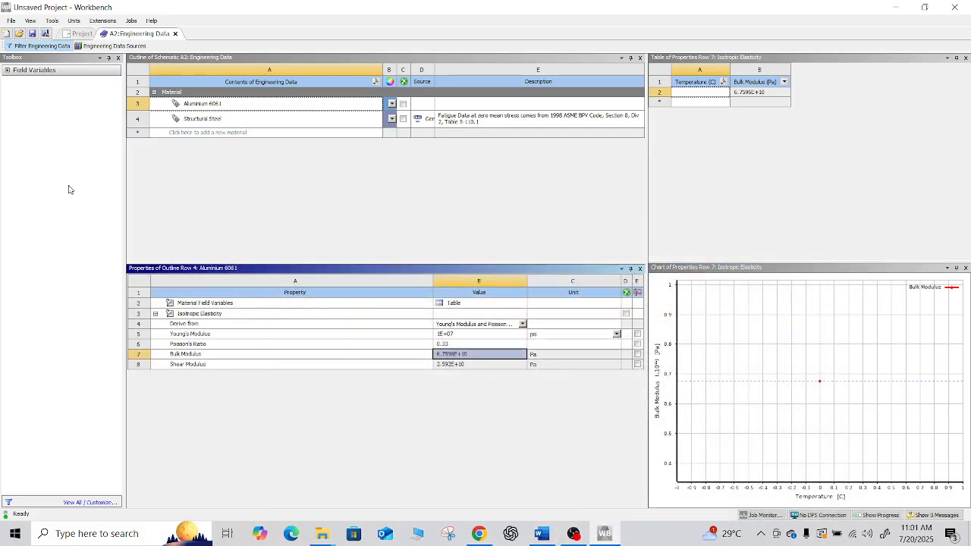
{"action": "left_click", "coordinate": [6, 70]}
{"action": "left_click", "coordinate": [7, 70]}
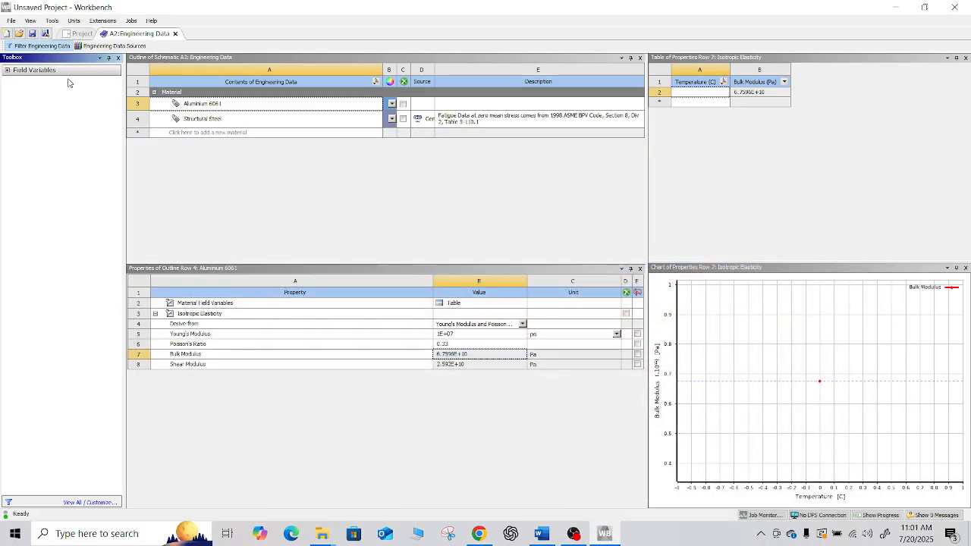
{"action": "left_click", "coordinate": [205, 104]}
{"action": "left_click", "coordinate": [205, 104]}
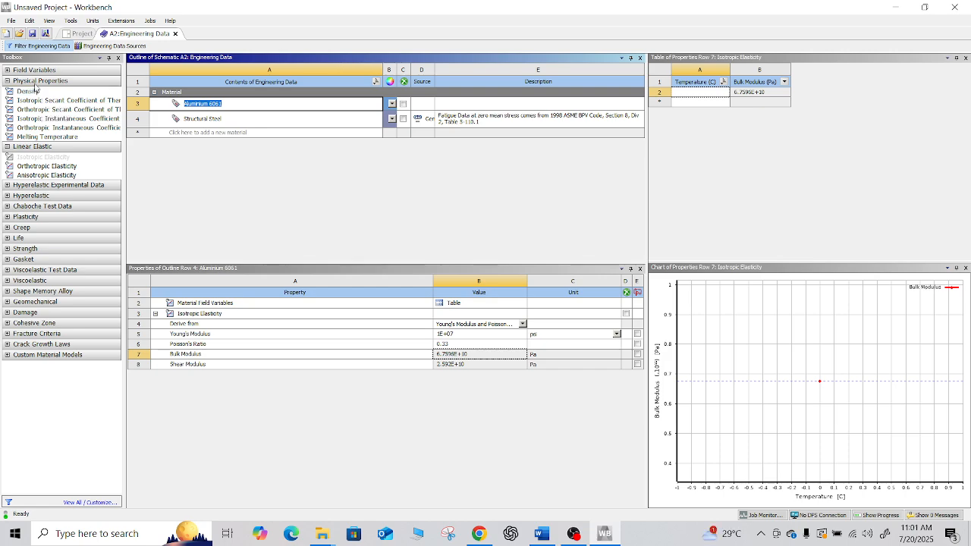
{"action": "left_click", "coordinate": [11, 93]}
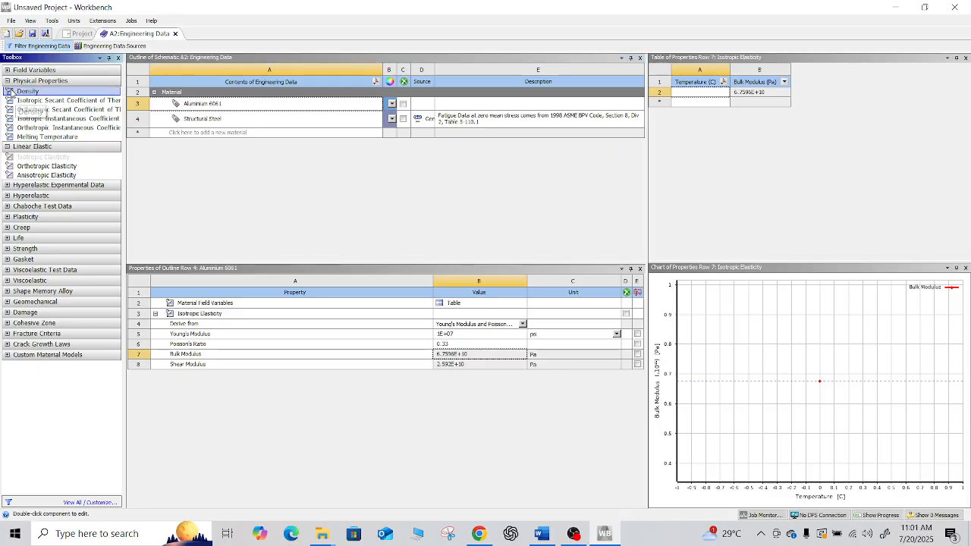
{"action": "double_click", "coordinate": [18, 92]}
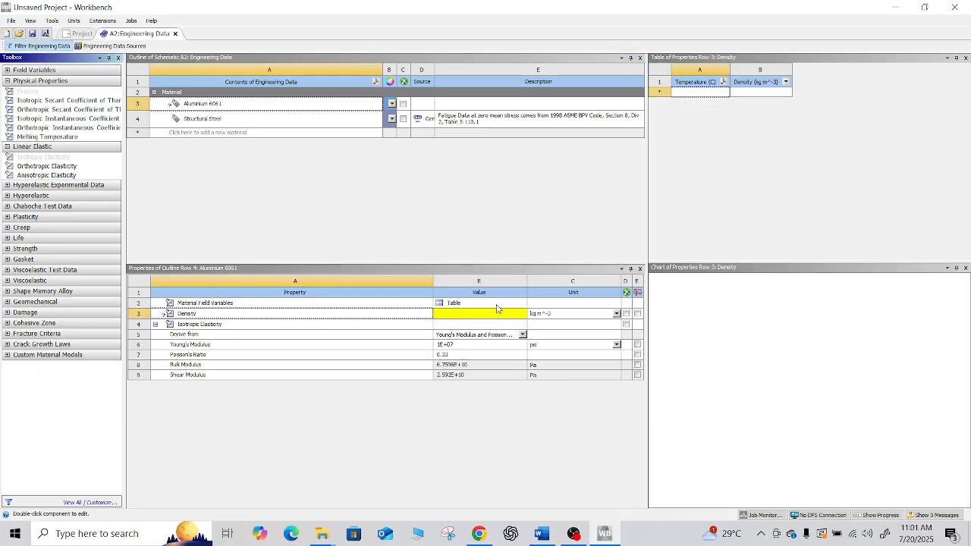
Set the density of Aluminium 6061 to 0.0975 lb in^-3, rechecking the value in the Word lab manual.
{"action": "left_click", "coordinate": [576, 317]}
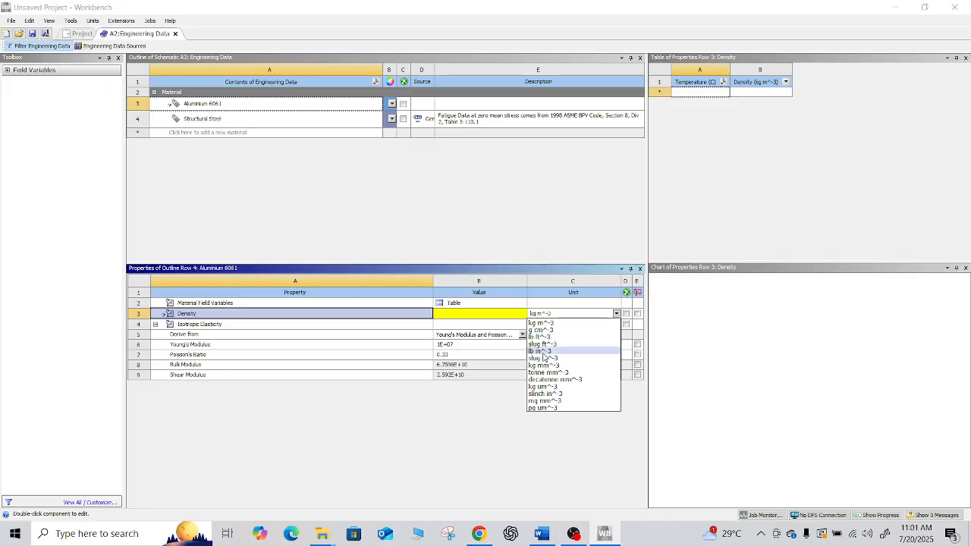
{"action": "left_click", "coordinate": [543, 351]}
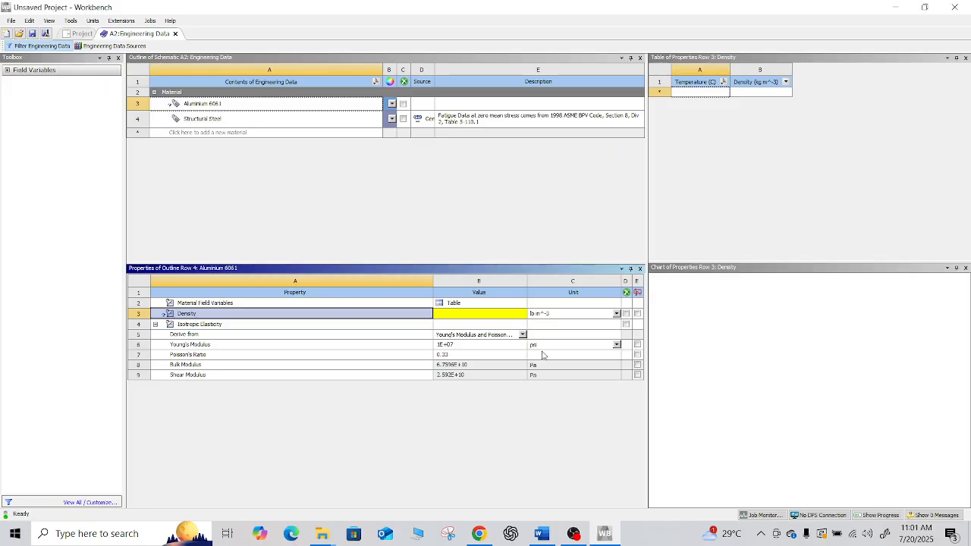
{"action": "left_click", "coordinate": [543, 535]}
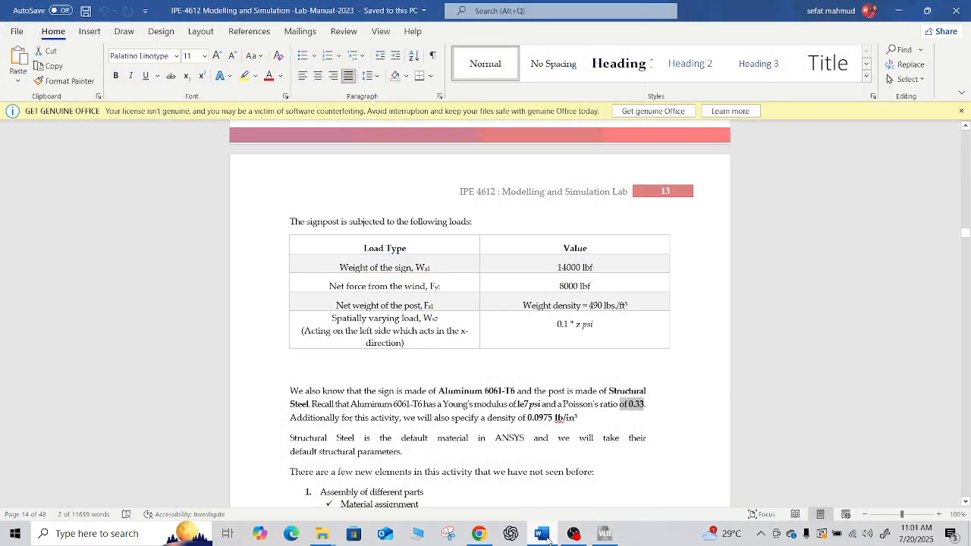
{"action": "left_click", "coordinate": [548, 540]}
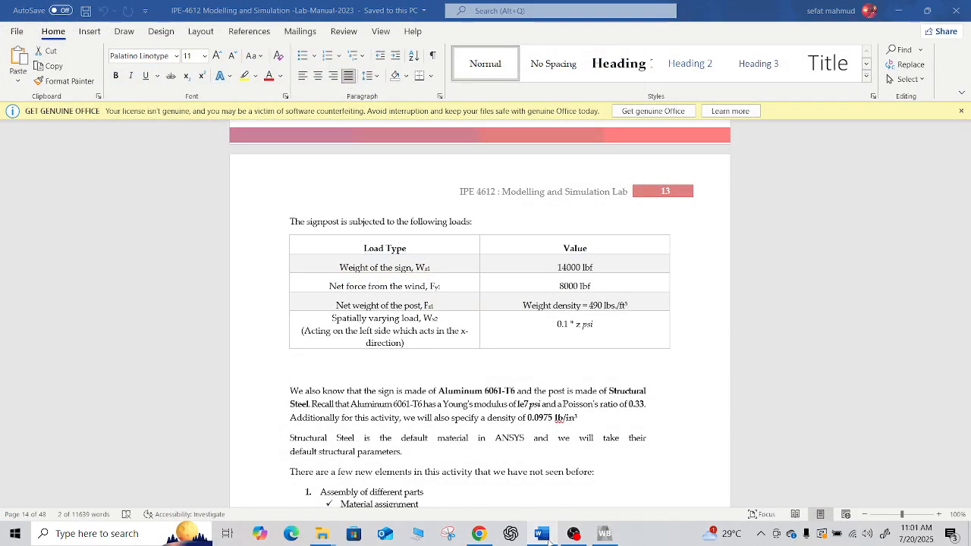
{"action": "left_click", "coordinate": [457, 316]}
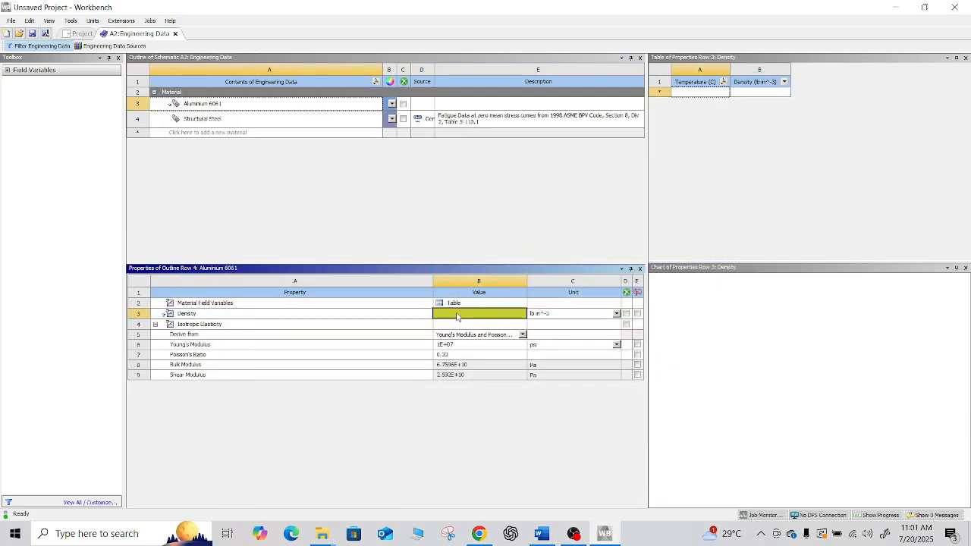
{"action": "left_click", "coordinate": [458, 314]}
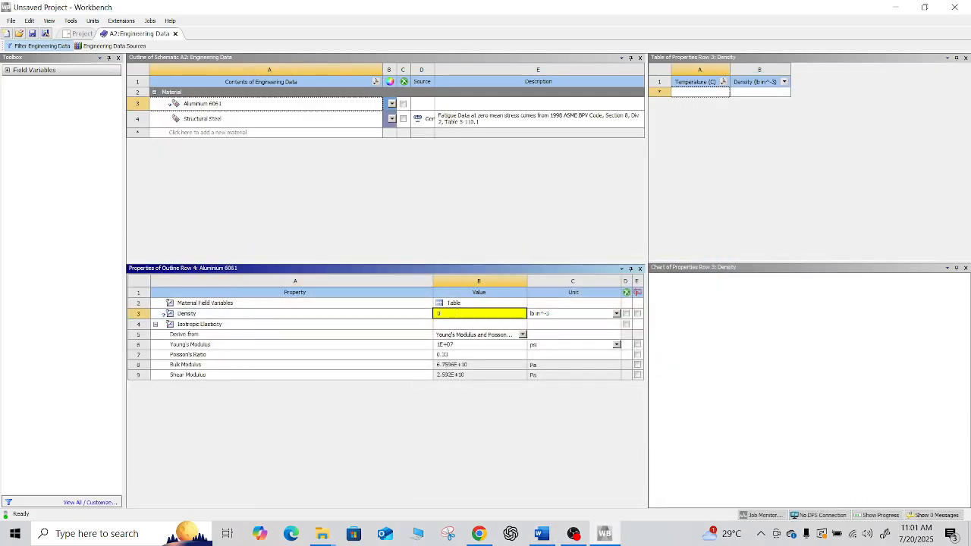
{"action": "type", "text": "0.0975"}
{"action": "key", "text": "Return"}
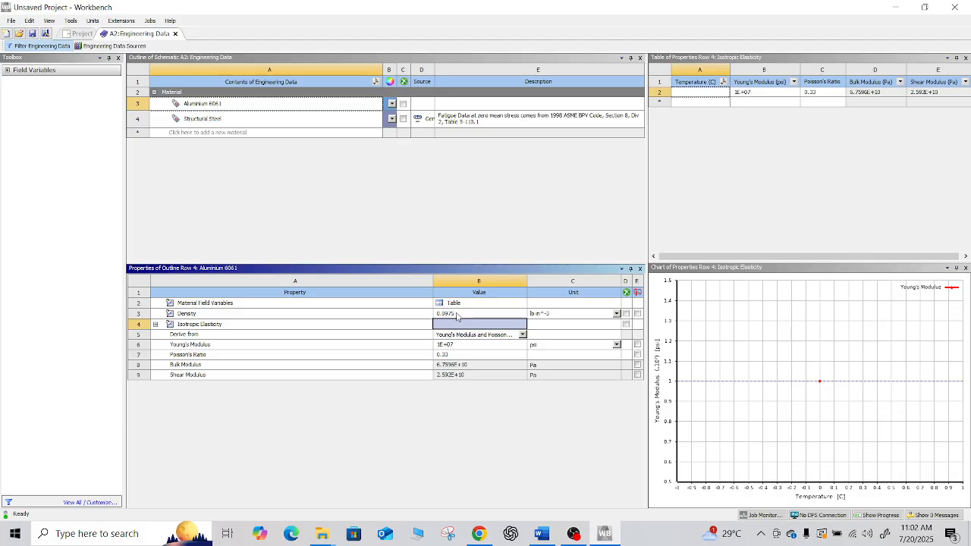
Close Engineering Data and open the Static Structural system's Model in Mechanical.
{"action": "left_click", "coordinate": [175, 34]}
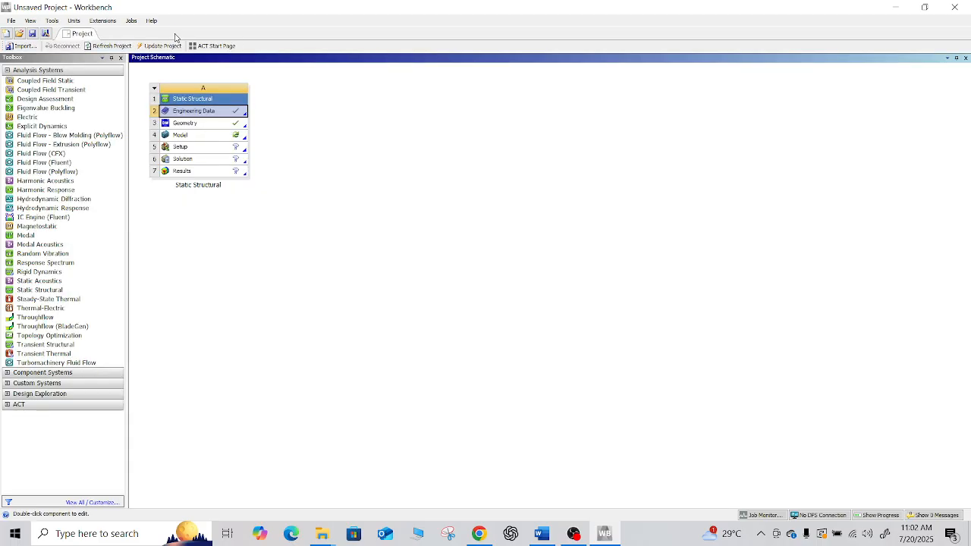
{"action": "left_click", "coordinate": [207, 126]}
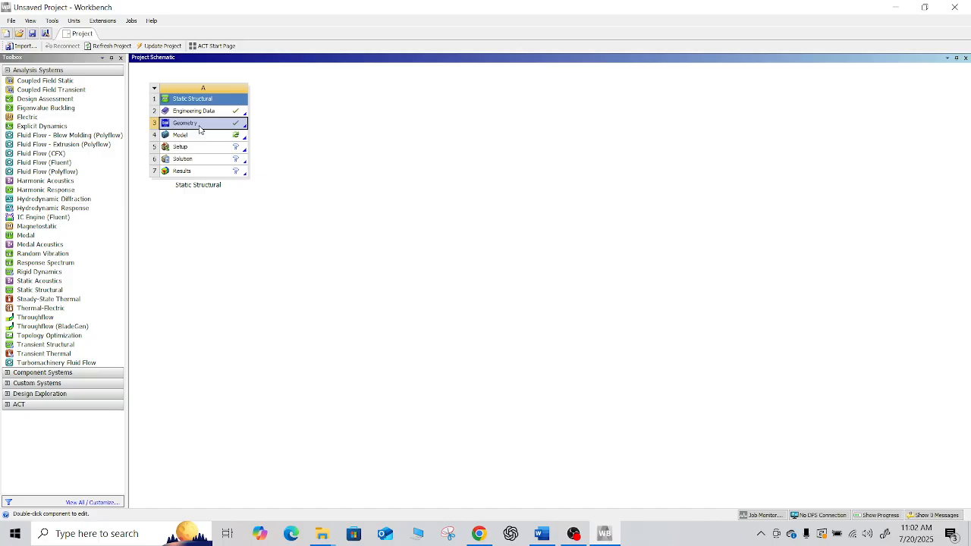
{"action": "left_click", "coordinate": [186, 136]}
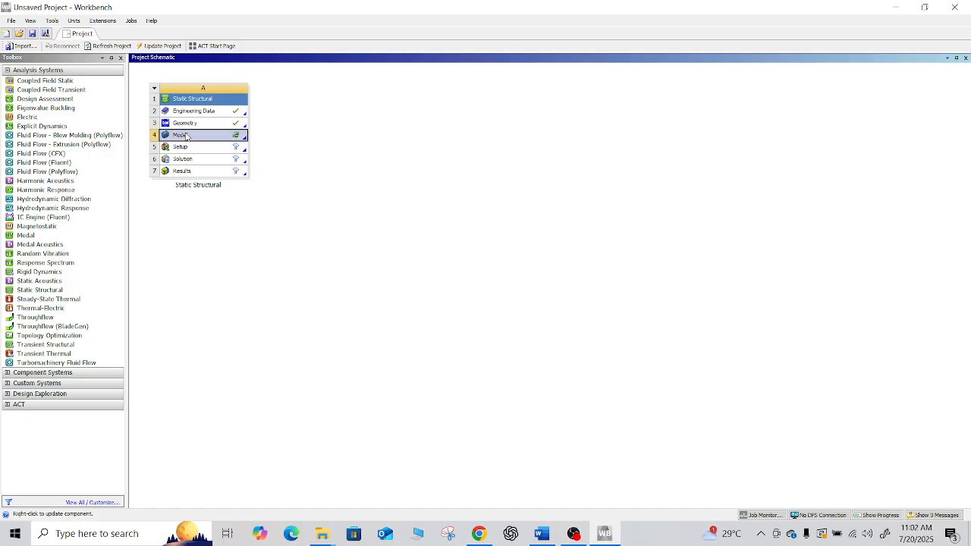
{"action": "double_click", "coordinate": [187, 136]}
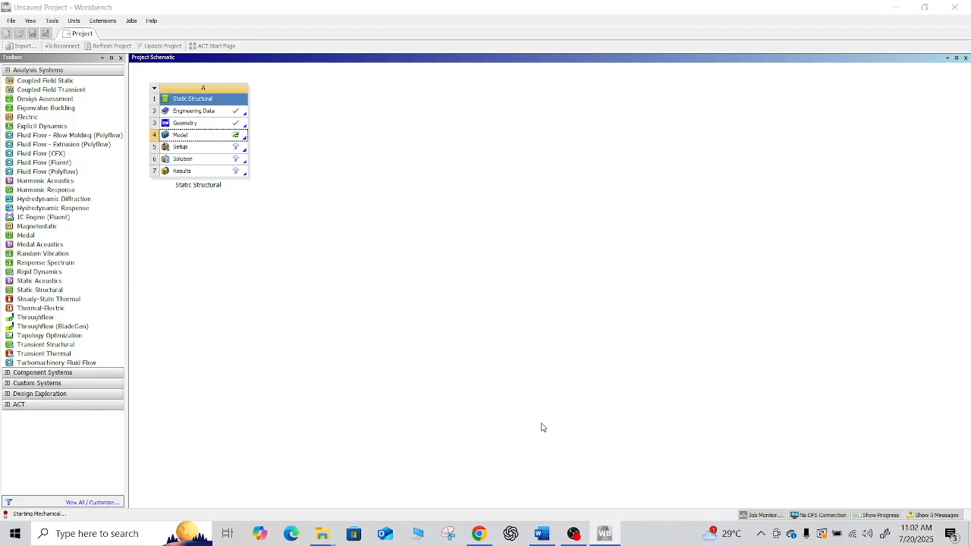
Review the signpost loading figure and its dimension table in the Word lab manual.
{"action": "left_click", "coordinate": [533, 534]}
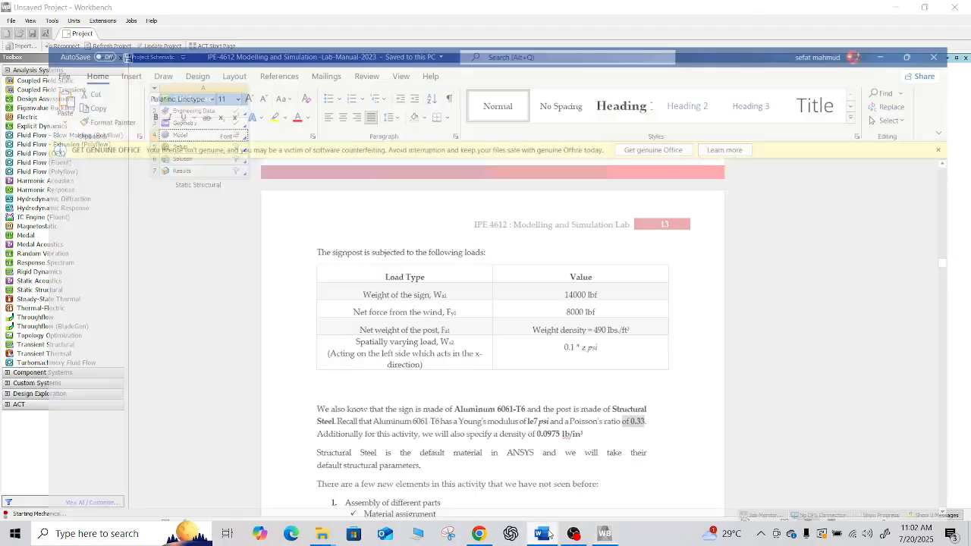
{"action": "scroll", "coordinate": [543, 267], "scroll_direction": "up", "scroll_amount": 10}
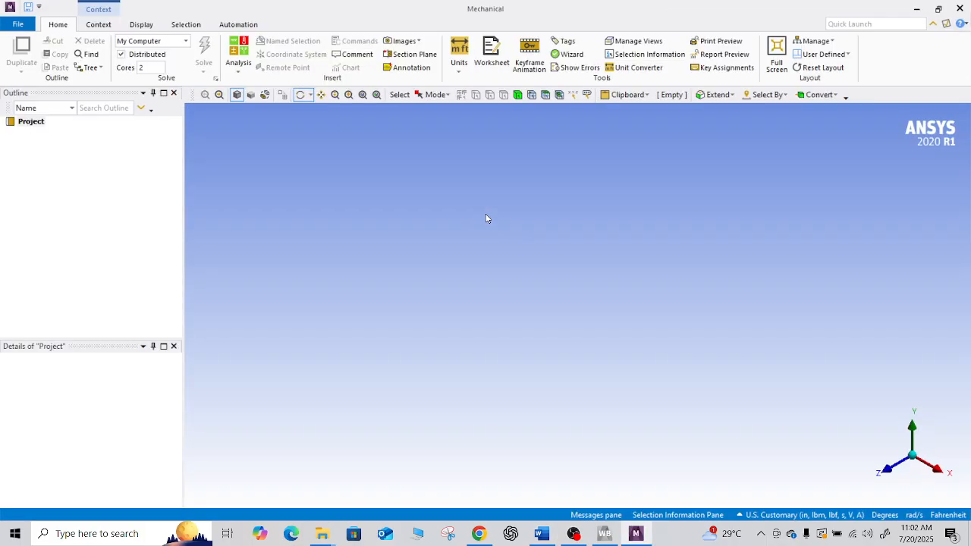
{"action": "left_click", "coordinate": [540, 533]}
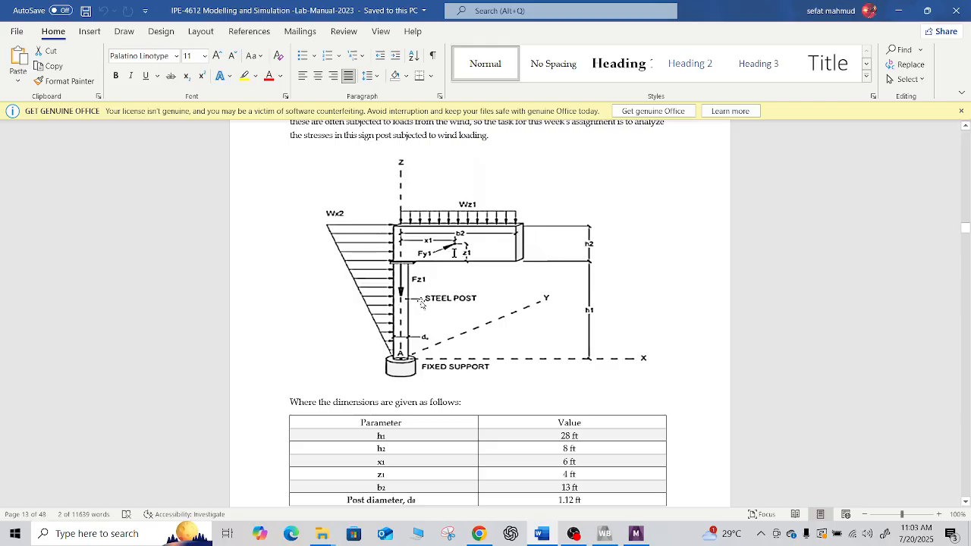
Switch to Mechanical and examine where Post_SolidBody, Sign_SolidBody and Wx2_ApplicationSurface lie on the signpost model.
{"action": "left_click", "coordinate": [635, 534]}
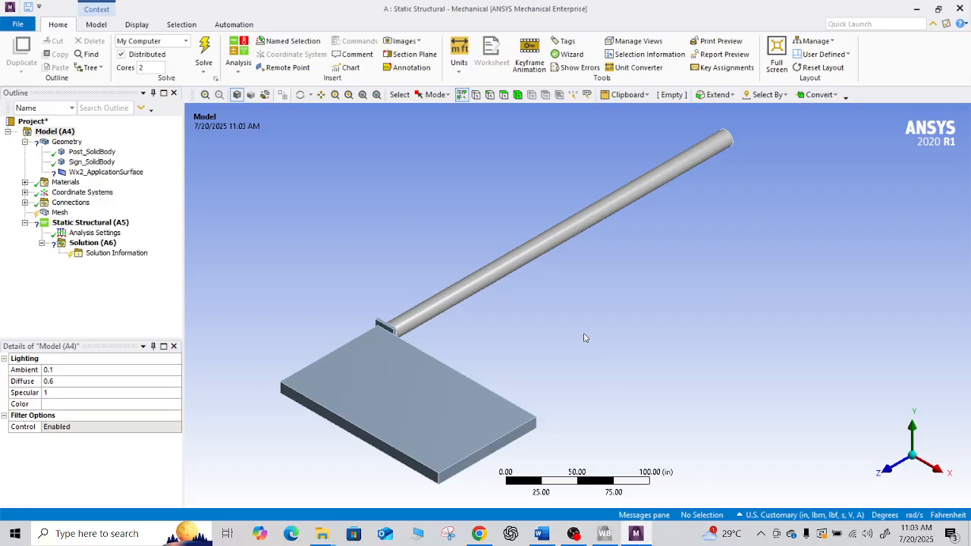
{"action": "middle_click_drag", "start_coordinate": [553, 324], "coordinate": [565, 227]}
{"action": "scroll", "coordinate": [563, 228], "scroll_direction": "down", "scroll_amount": 3}
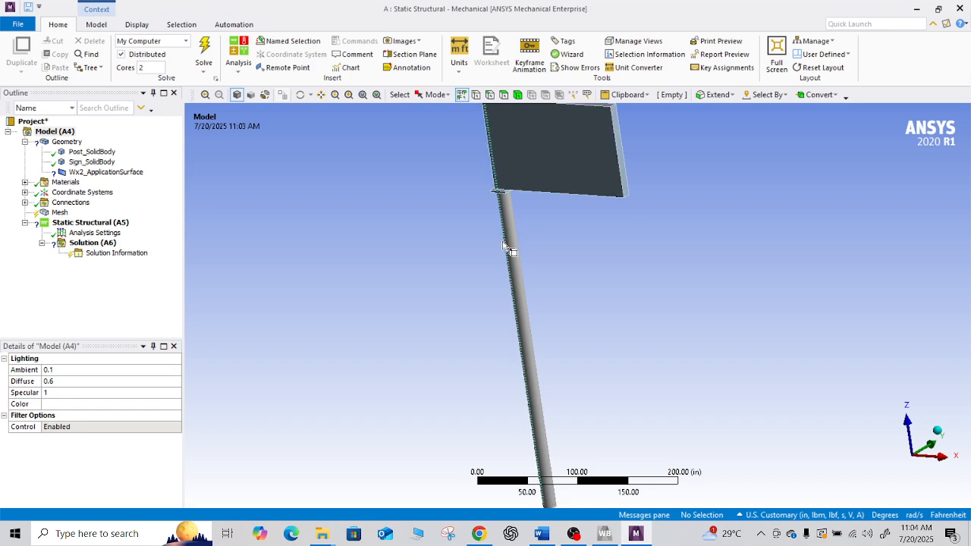
{"action": "left_click", "coordinate": [87, 154]}
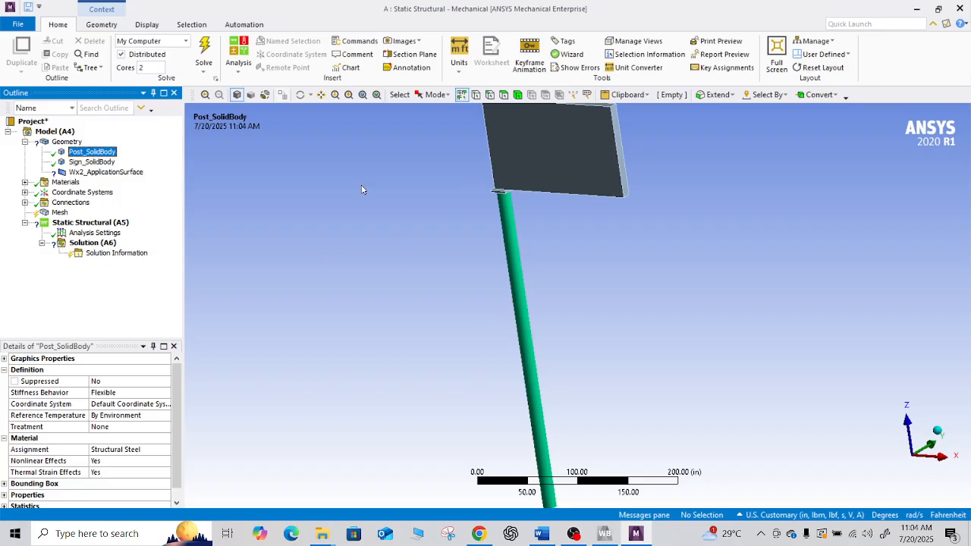
{"action": "left_click", "coordinate": [92, 162]}
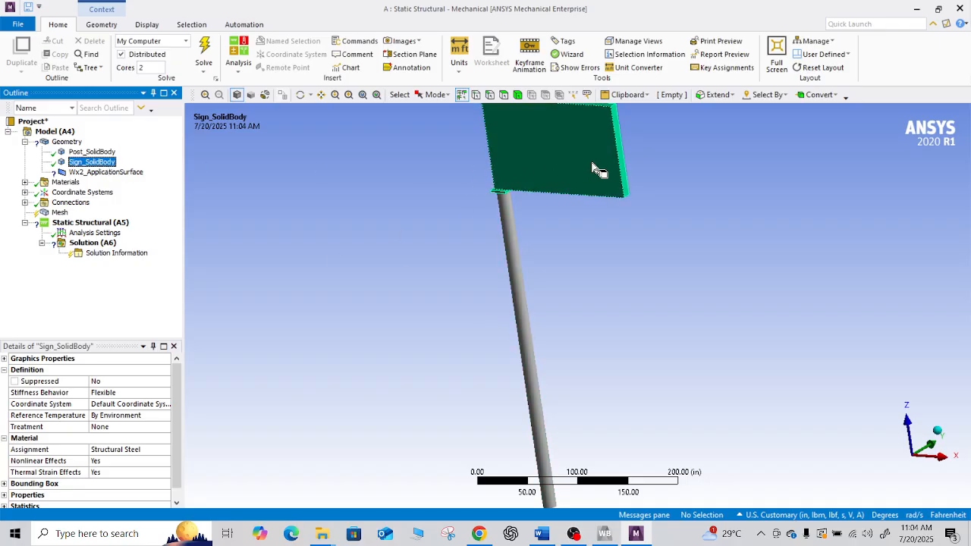
{"action": "left_click", "coordinate": [96, 173]}
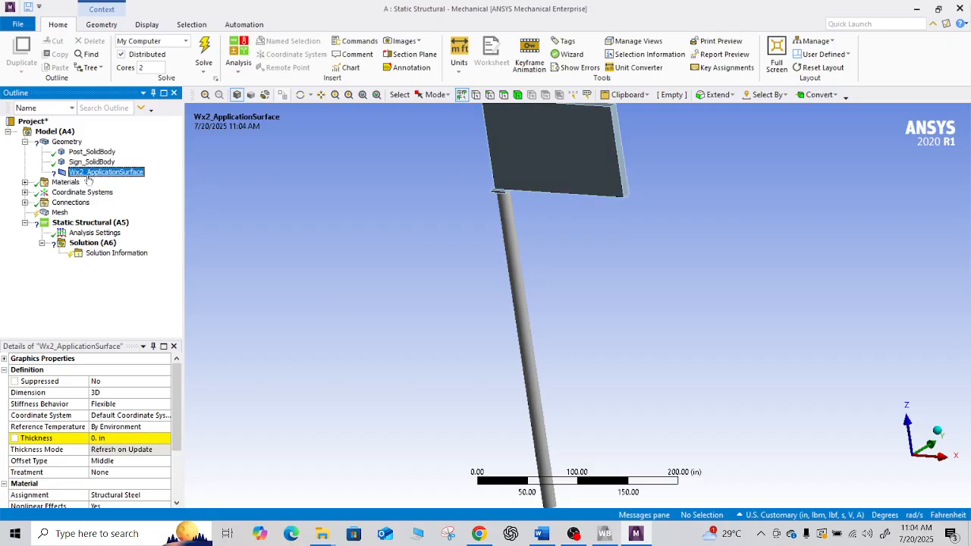
{"action": "middle_click_drag", "start_coordinate": [611, 323], "coordinate": [863, 376]}
{"action": "scroll", "coordinate": [666, 252], "scroll_direction": "up", "scroll_amount": 3}
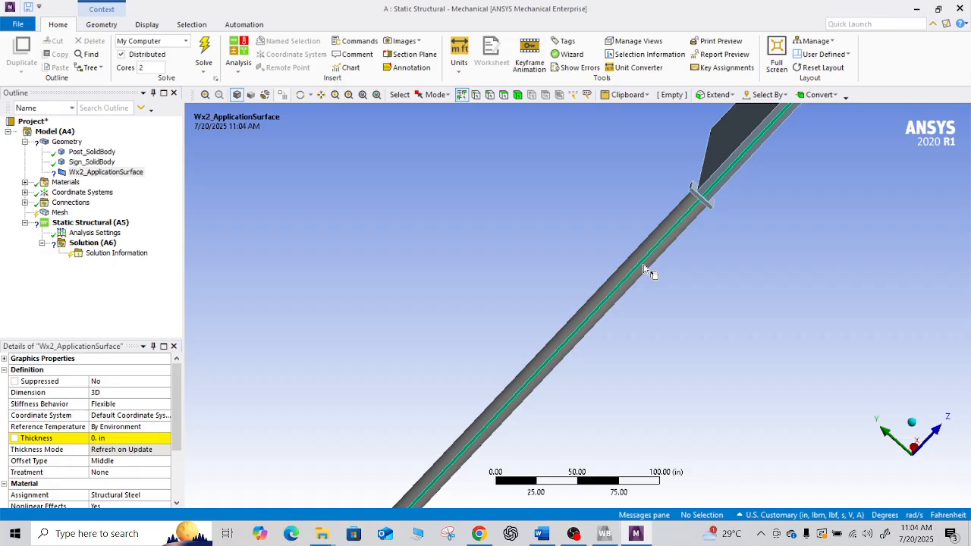
Compare the Wx2 load in the Word lab manual's signpost figure with the application surface along the post in Mechanical.
{"action": "left_click", "coordinate": [541, 533]}
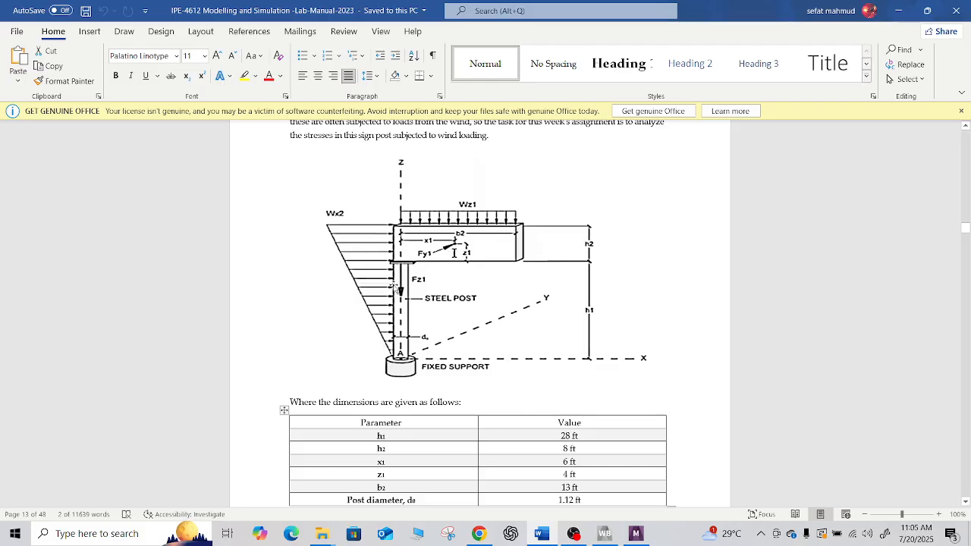
{"action": "left_click", "coordinate": [390, 270]}
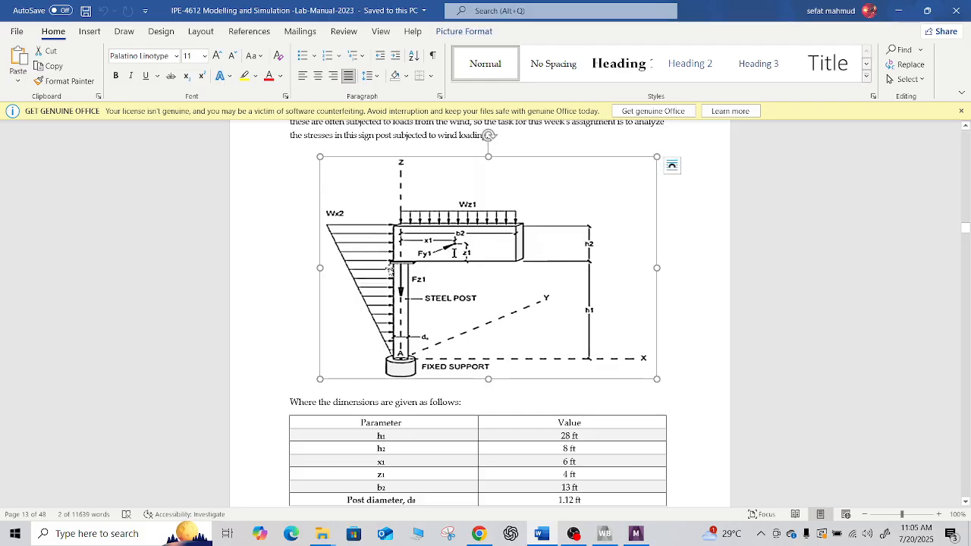
{"action": "left_click", "coordinate": [637, 534]}
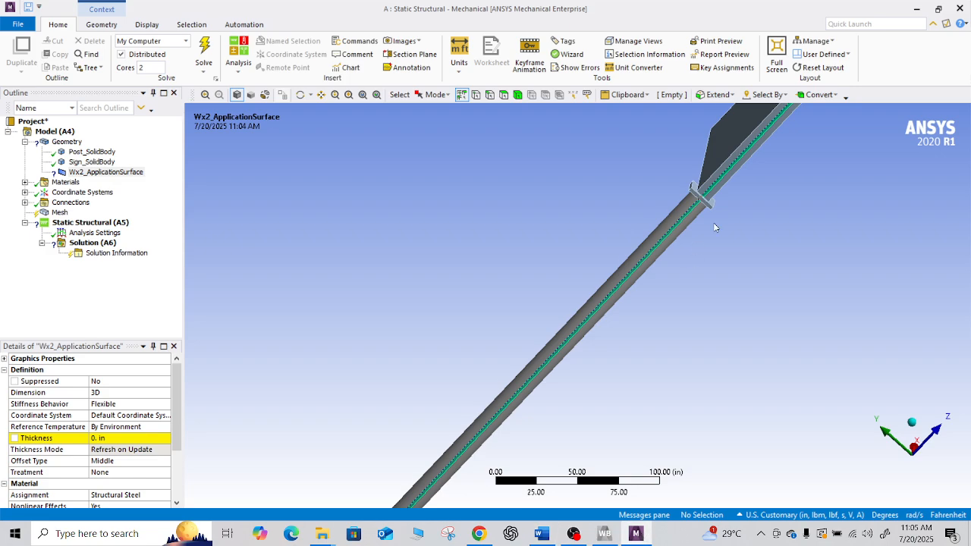
{"action": "middle_click_drag", "start_coordinate": [712, 226], "coordinate": [728, 165]}
{"action": "scroll", "coordinate": [627, 283], "scroll_direction": "up", "scroll_amount": 4}
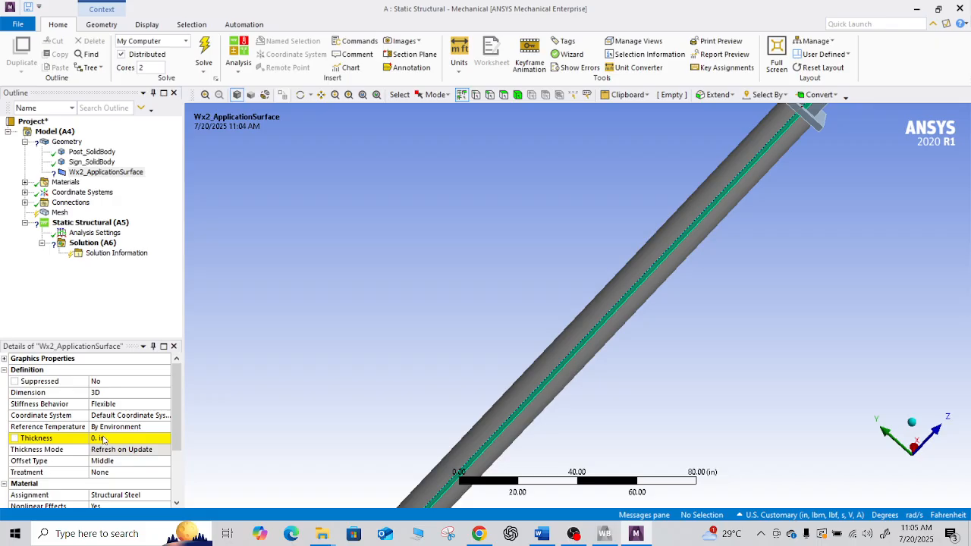
Switch to the Word lab manual and review the load table, material assignments and the thickness setting for Wx2_ApplicationSurface.
{"action": "left_click", "coordinate": [540, 533]}
{"action": "scroll", "coordinate": [593, 395], "scroll_direction": "down", "scroll_amount": 5}
{"action": "scroll", "coordinate": [594, 395], "scroll_direction": "down", "scroll_amount": 5}
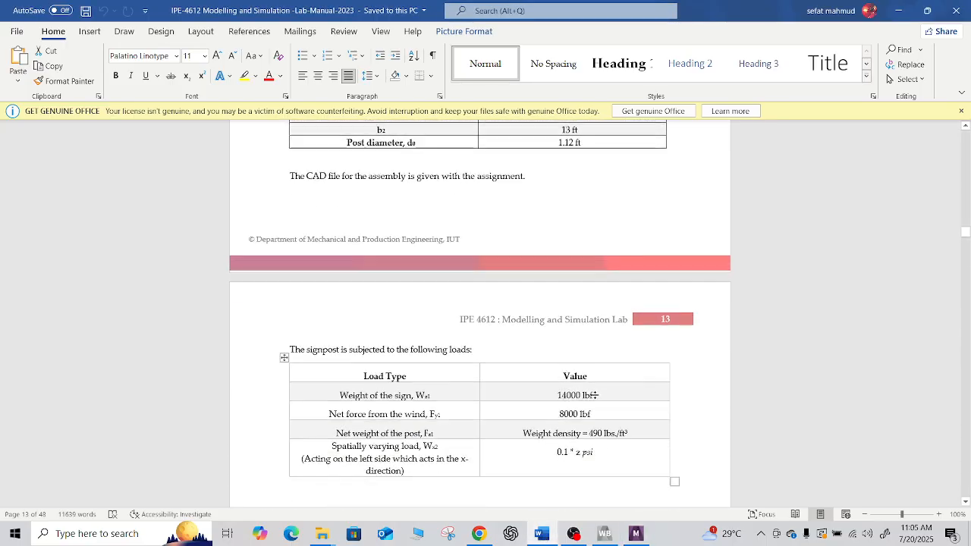
{"action": "scroll", "coordinate": [596, 395], "scroll_direction": "down", "scroll_amount": 7}
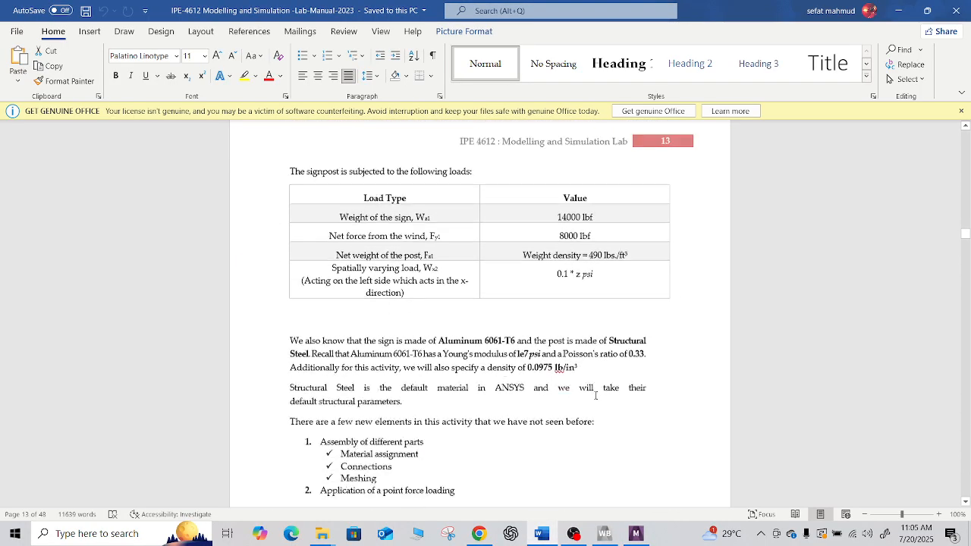
{"action": "scroll", "coordinate": [596, 393], "scroll_direction": "up", "scroll_amount": 3}
{"action": "scroll", "coordinate": [595, 393], "scroll_direction": "up", "scroll_amount": 2}
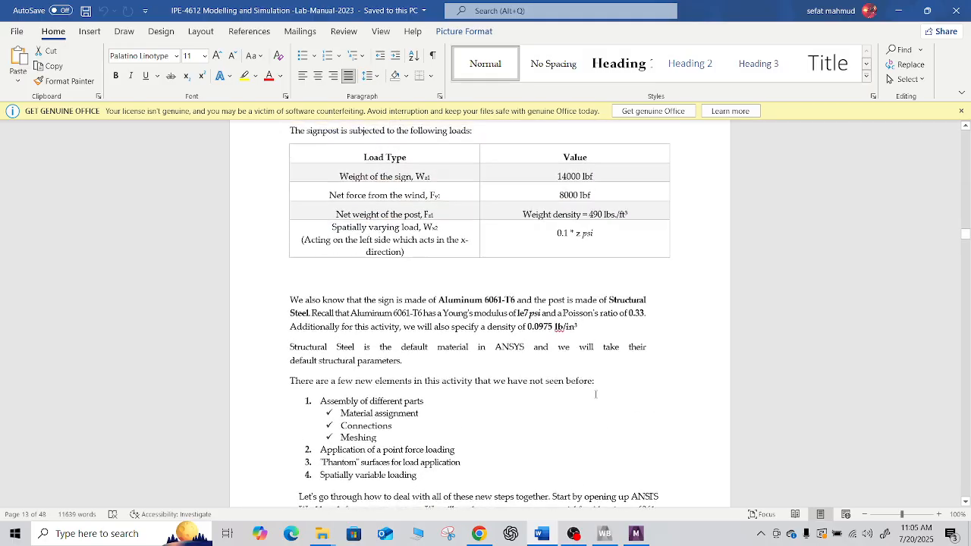
{"action": "scroll", "coordinate": [595, 393], "scroll_direction": "up", "scroll_amount": 5}
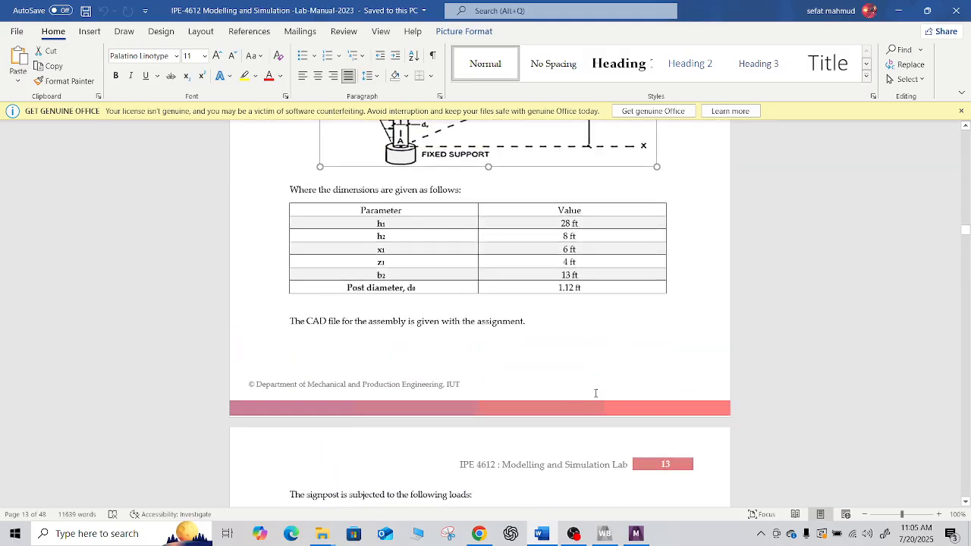
{"action": "scroll", "coordinate": [595, 388], "scroll_direction": "down", "scroll_amount": 20}
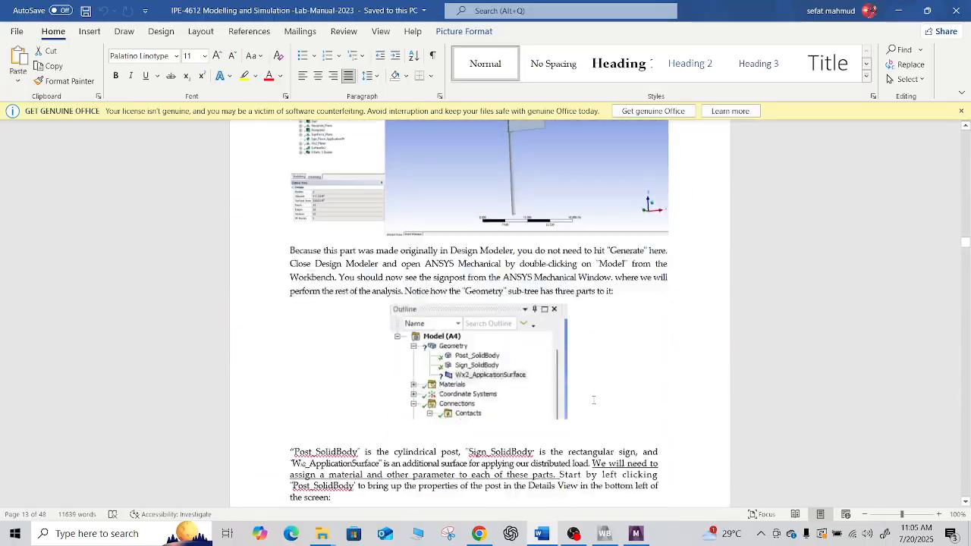
{"action": "scroll", "coordinate": [594, 402], "scroll_direction": "down", "scroll_amount": 14}
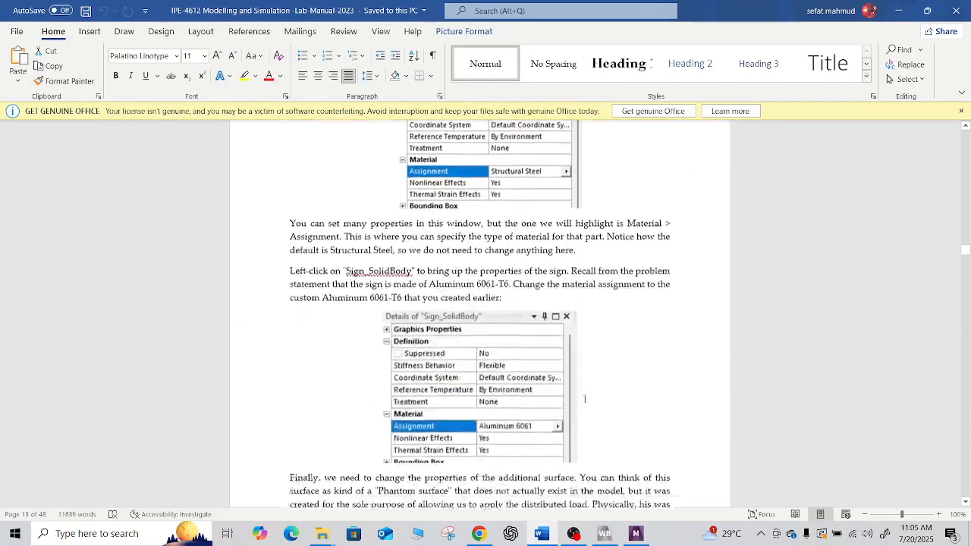
{"action": "scroll", "coordinate": [584, 397], "scroll_direction": "down", "scroll_amount": 12}
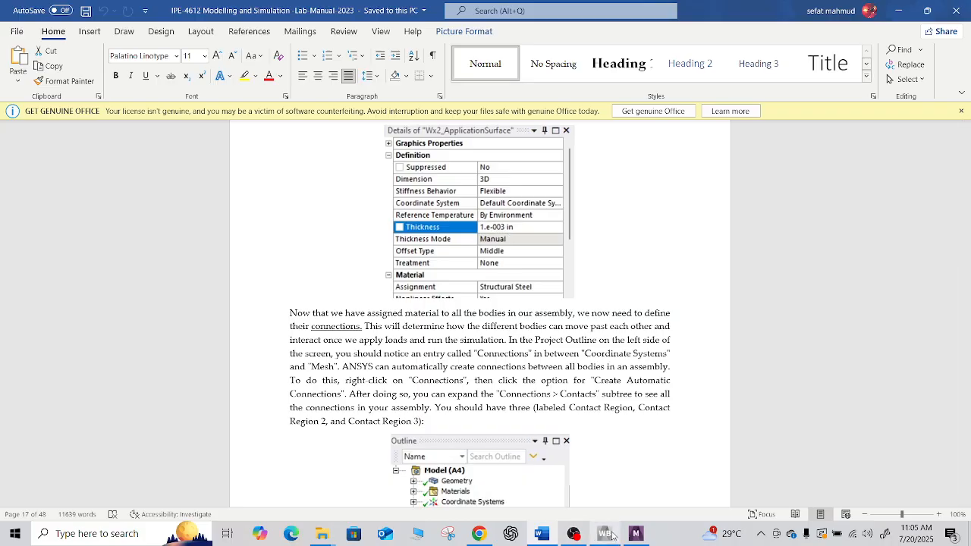
Return to Mechanical and set the thickness of Wx2_ApplicationSurface to 1e-3 in.
{"action": "left_click", "coordinate": [636, 534]}
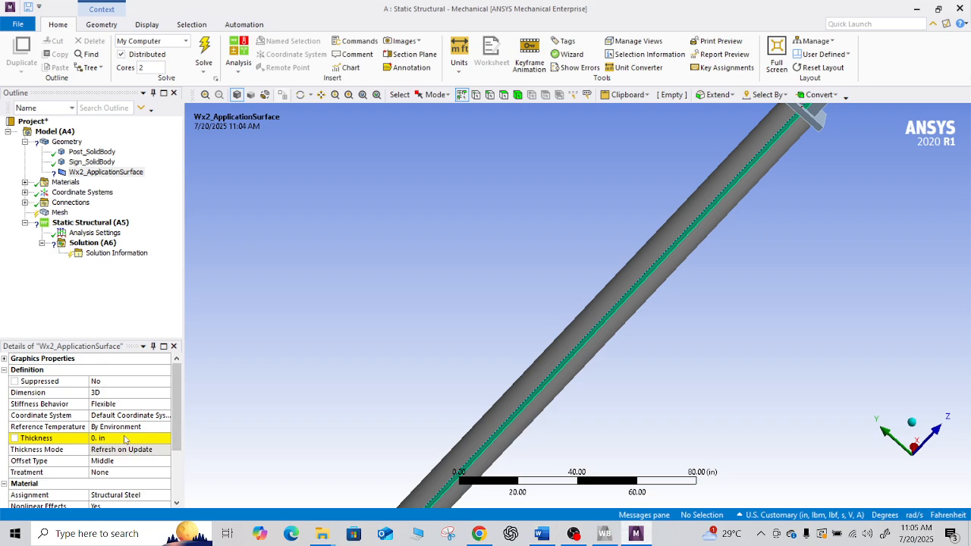
{"action": "left_click", "coordinate": [124, 438]}
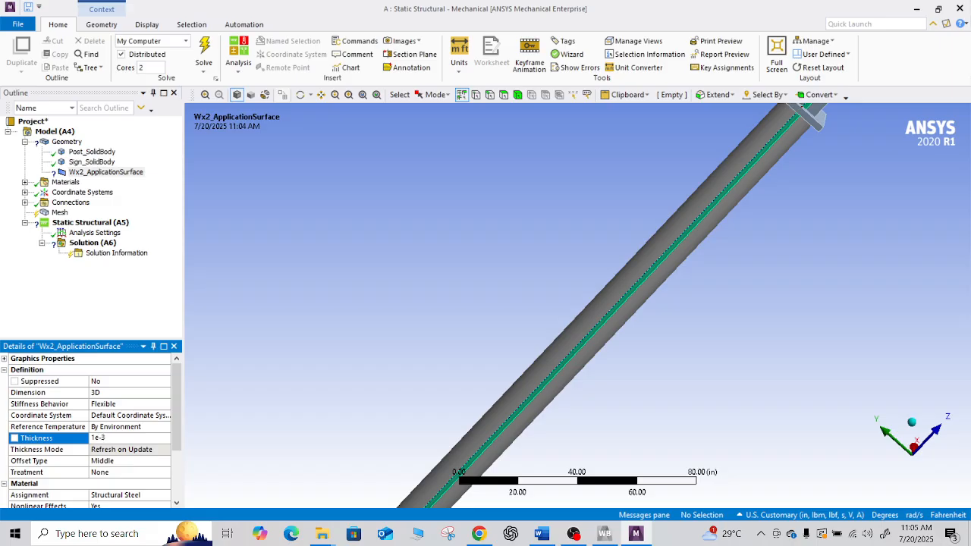
{"action": "key", "text": "Return"}
{"action": "left_click", "coordinate": [574, 536]}
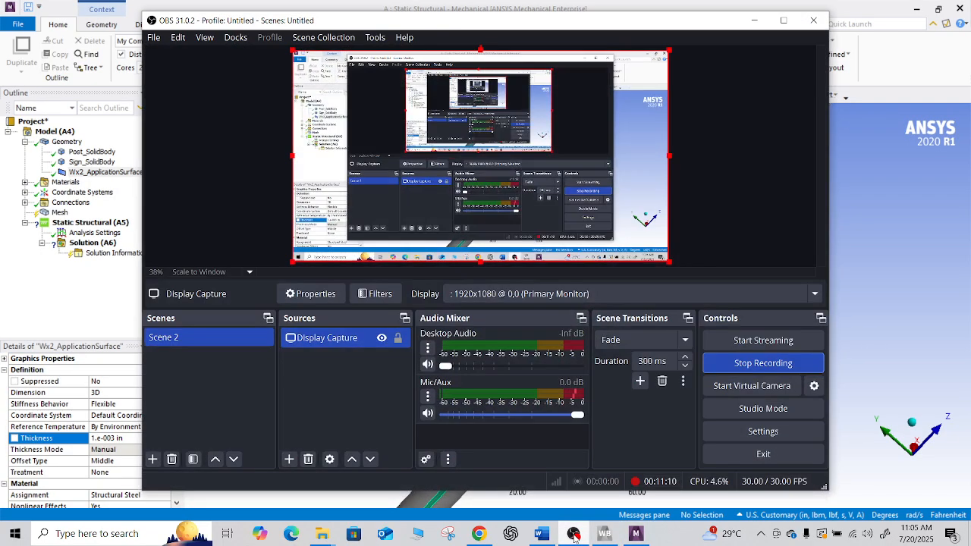
{"action": "left_click", "coordinate": [574, 535]}
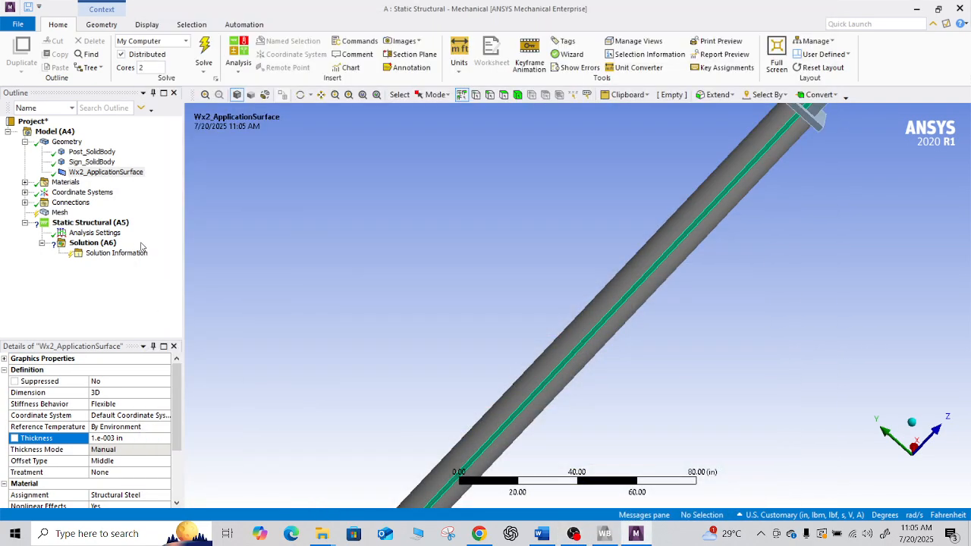
Select Post_SolidBody and check its material assignment and its extent on the signpost model.
{"action": "left_click", "coordinate": [92, 152]}
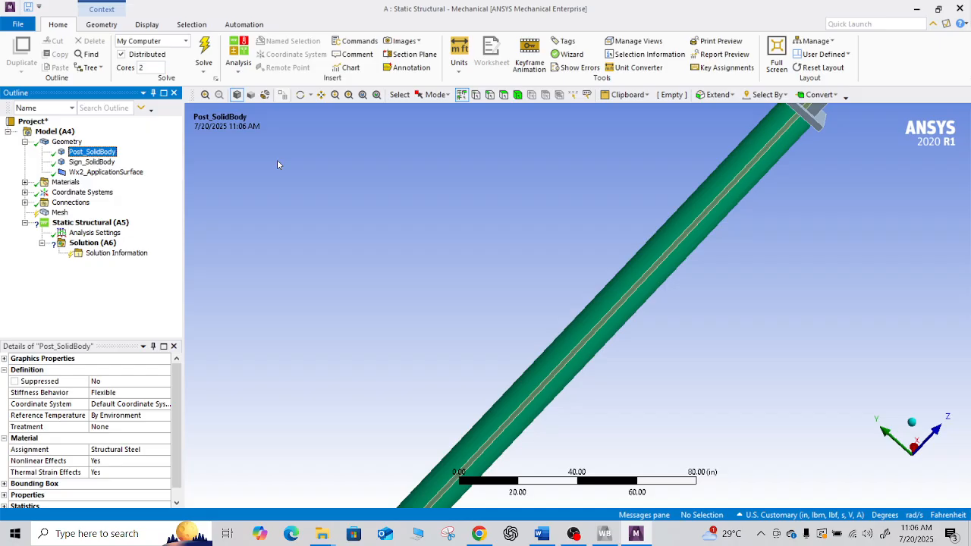
{"action": "scroll", "coordinate": [953, 319], "scroll_direction": "up", "scroll_amount": 2}
{"action": "scroll", "coordinate": [854, 290], "scroll_direction": "down", "scroll_amount": 5}
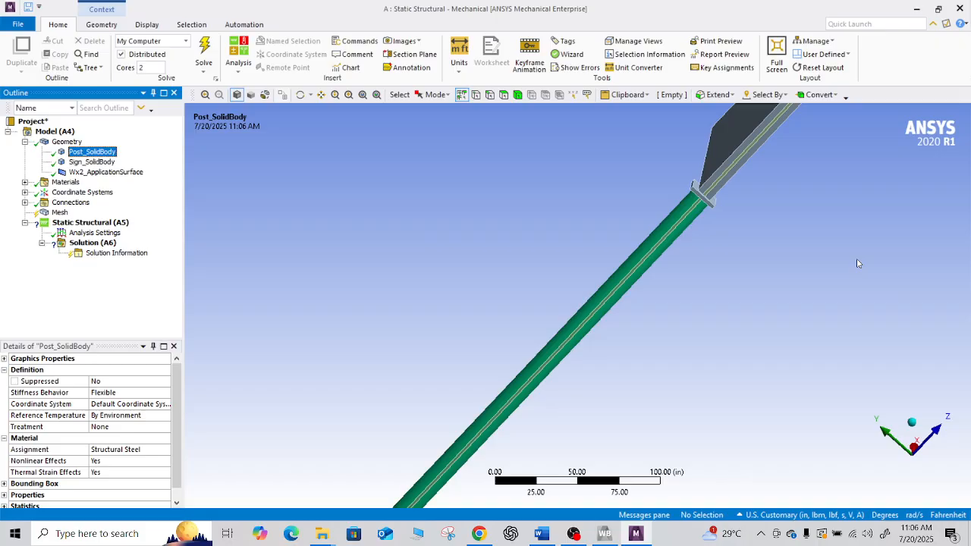
{"action": "middle_click_drag", "start_coordinate": [858, 263], "coordinate": [640, 251]}
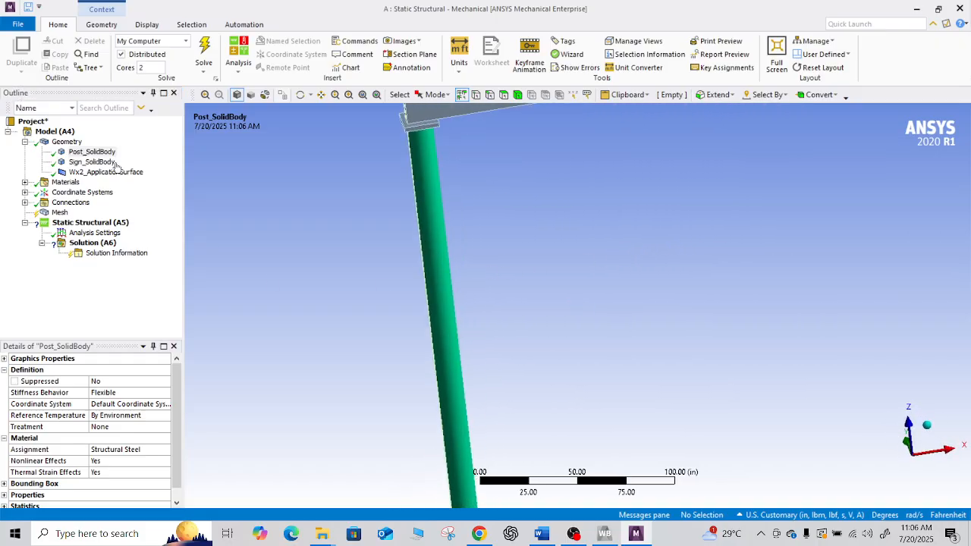
{"action": "left_click", "coordinate": [89, 152]}
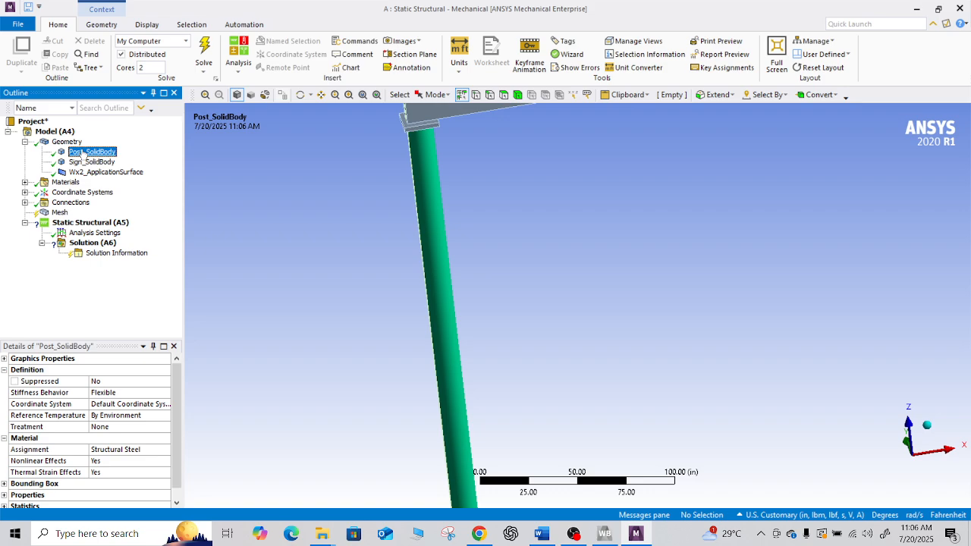
{"action": "left_click", "coordinate": [116, 449]}
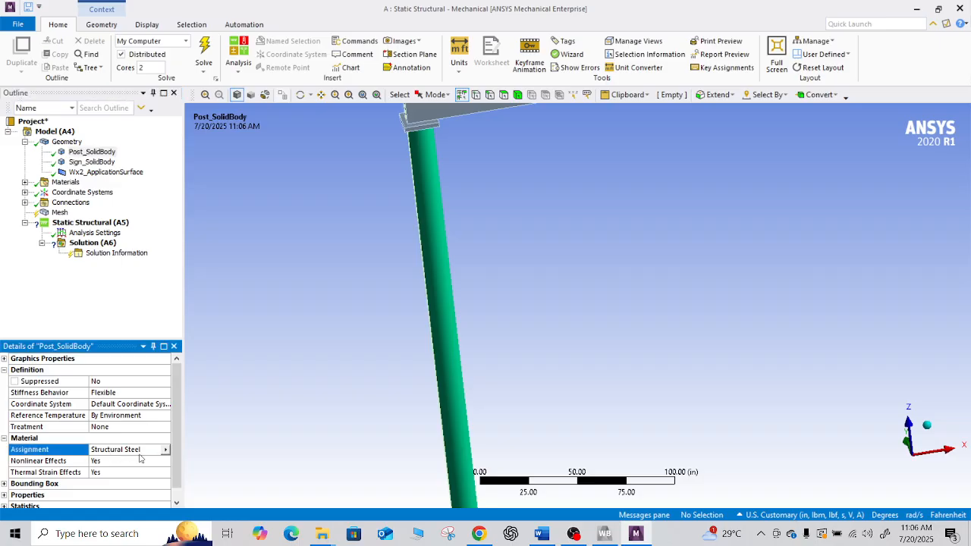
{"action": "scroll", "coordinate": [488, 299], "scroll_direction": "down", "scroll_amount": 2}
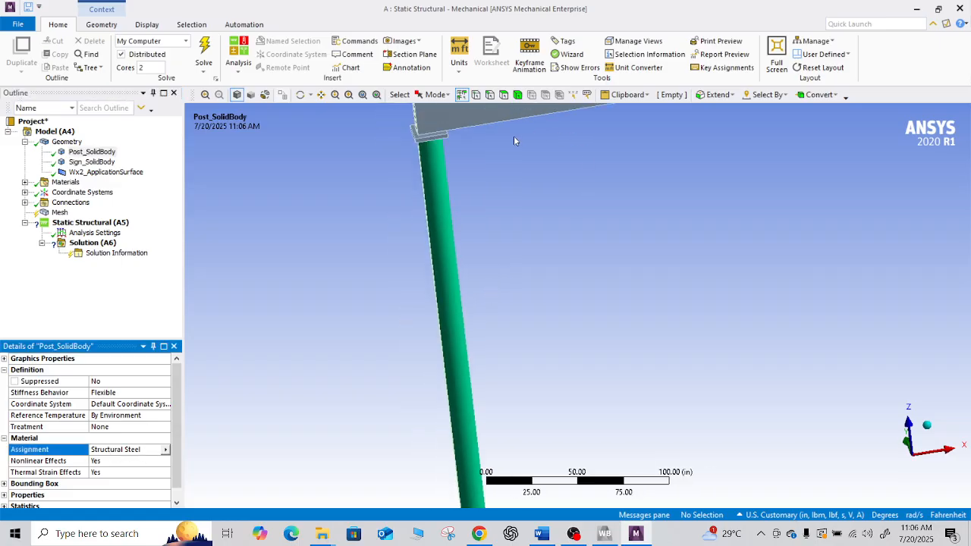
{"action": "scroll", "coordinate": [537, 183], "scroll_direction": "down", "scroll_amount": 4}
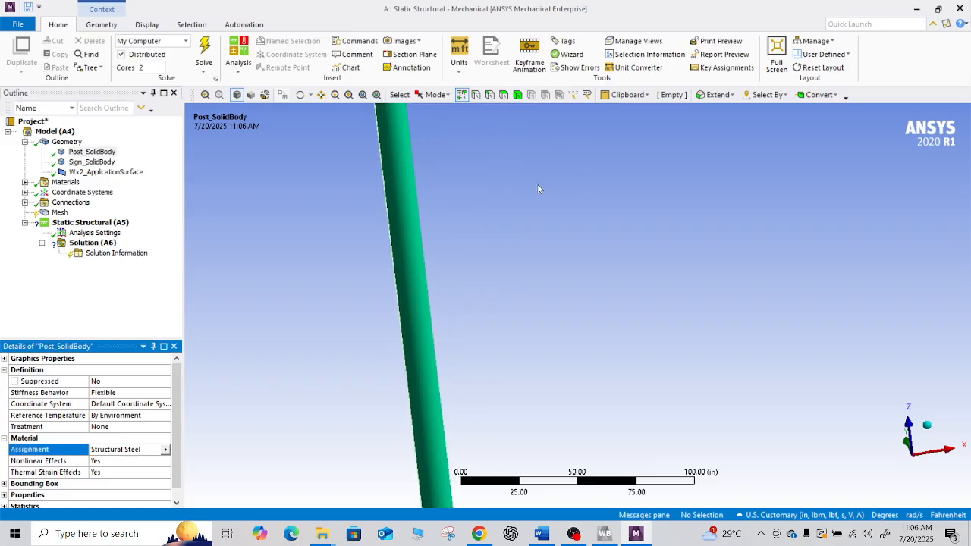
Assign the Aluminium 6061 material to Sign_SolidBody.
{"action": "left_click", "coordinate": [93, 163]}
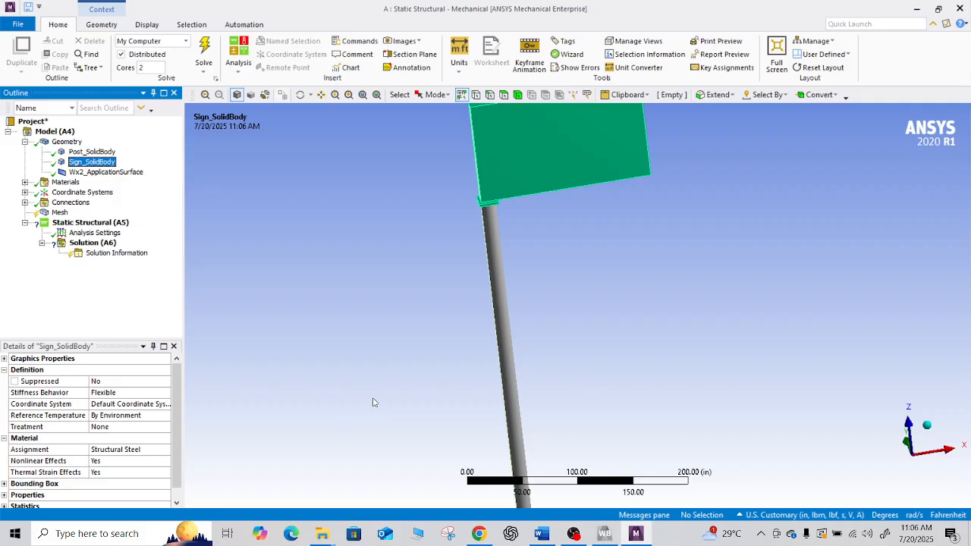
{"action": "left_click", "coordinate": [121, 450]}
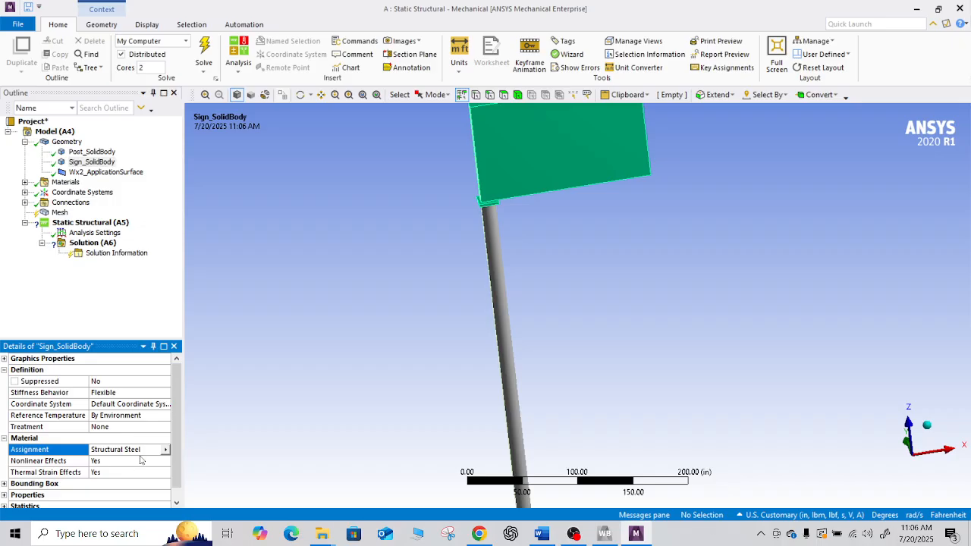
{"action": "left_click", "coordinate": [163, 450]}
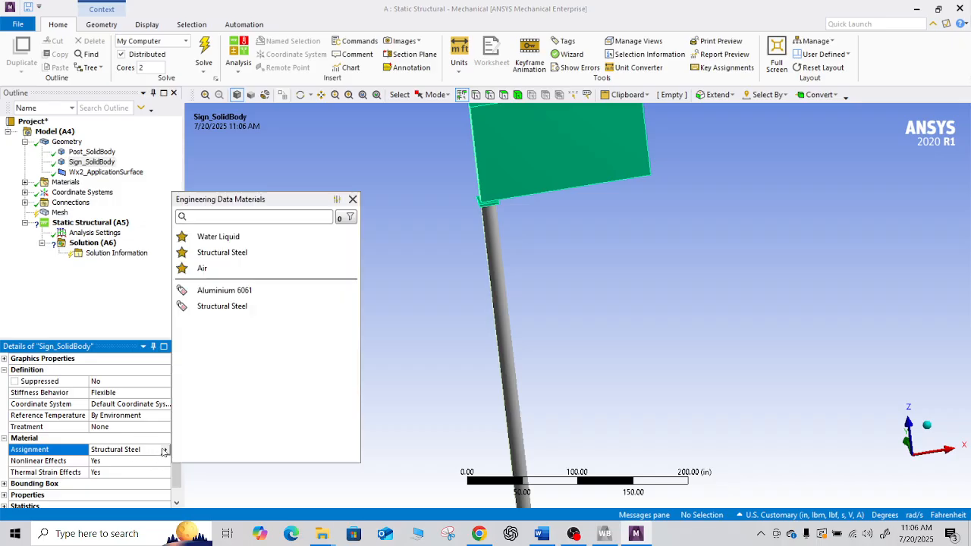
{"action": "left_click", "coordinate": [252, 295]}
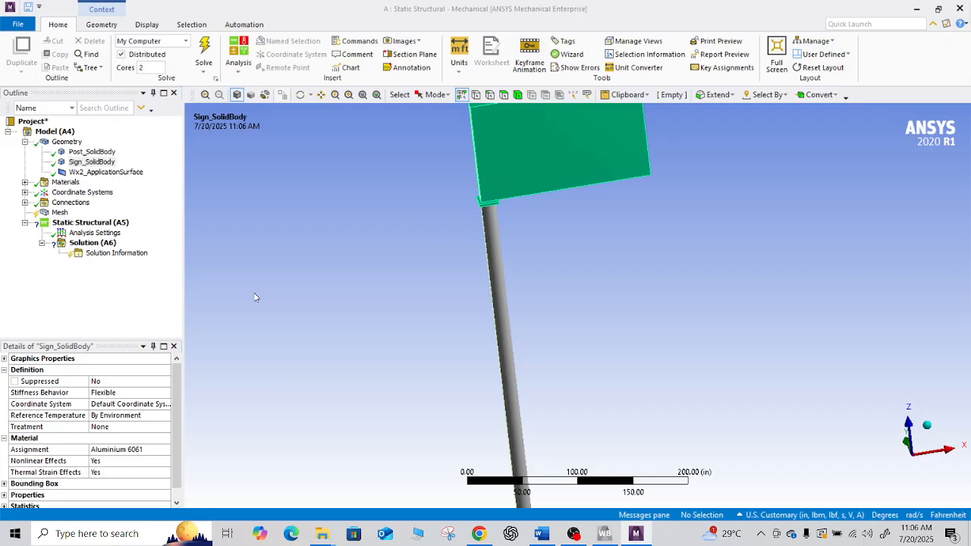
Select Connections and inspect where the post, sign and application surface meet on the model.
{"action": "left_click", "coordinate": [71, 203]}
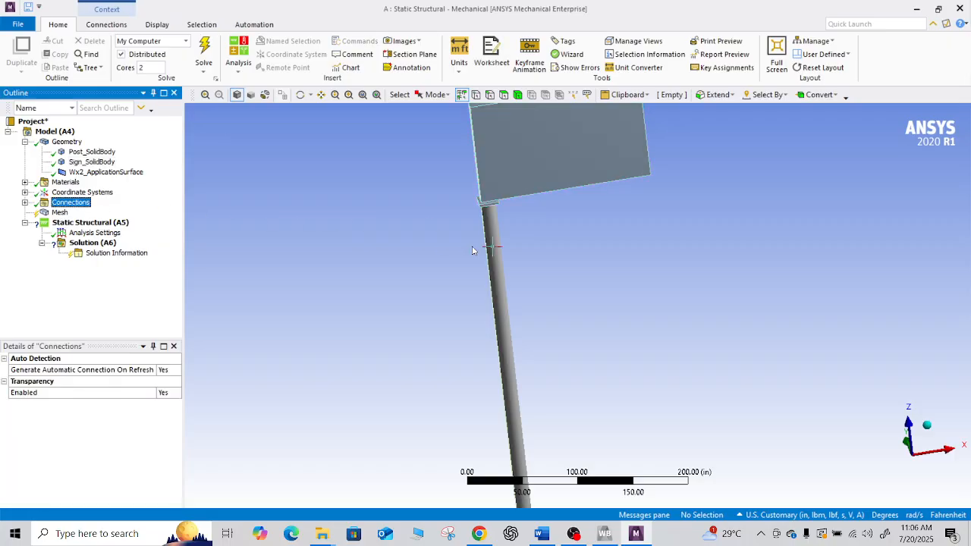
{"action": "scroll", "coordinate": [637, 292], "scroll_direction": "down", "scroll_amount": 2}
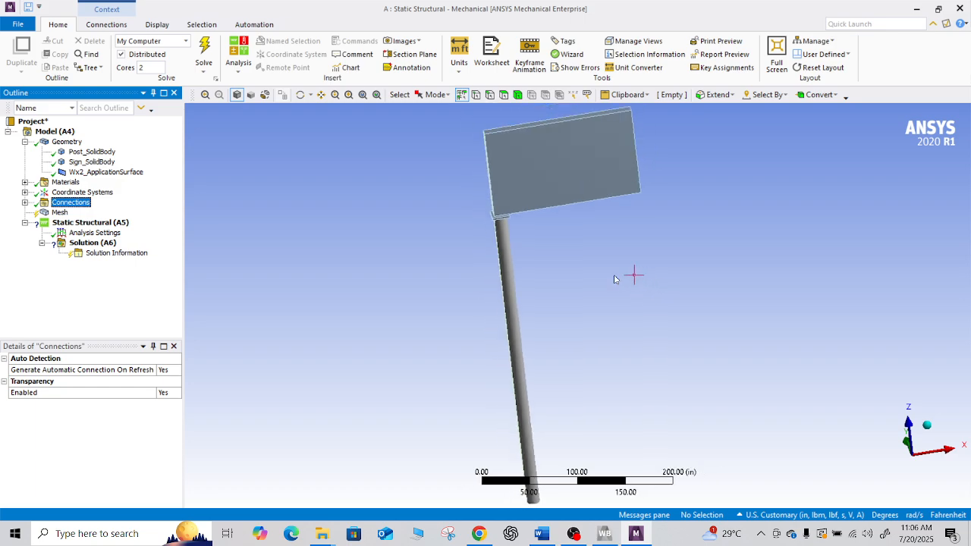
{"action": "middle_click_drag", "start_coordinate": [584, 243], "coordinate": [672, 244]}
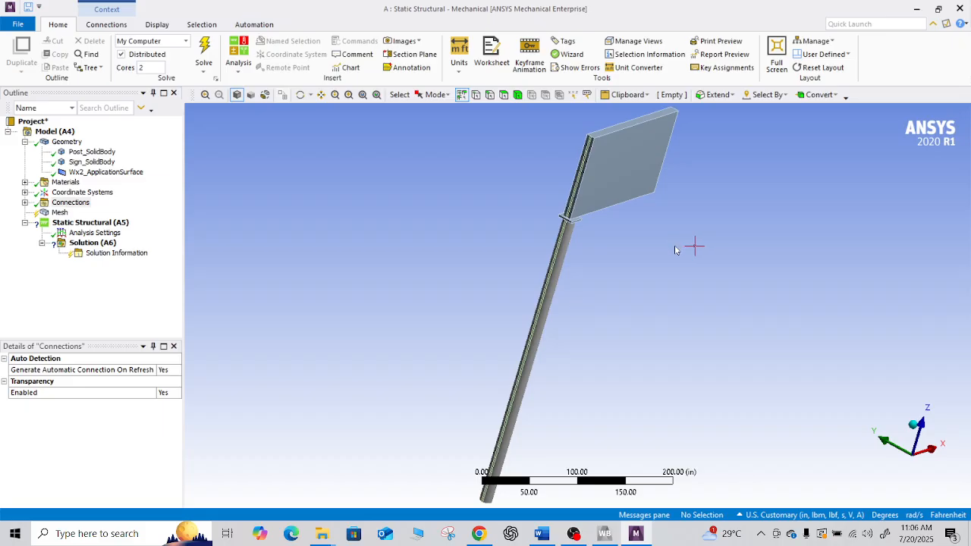
{"action": "scroll", "coordinate": [675, 243], "scroll_direction": "up", "scroll_amount": 2}
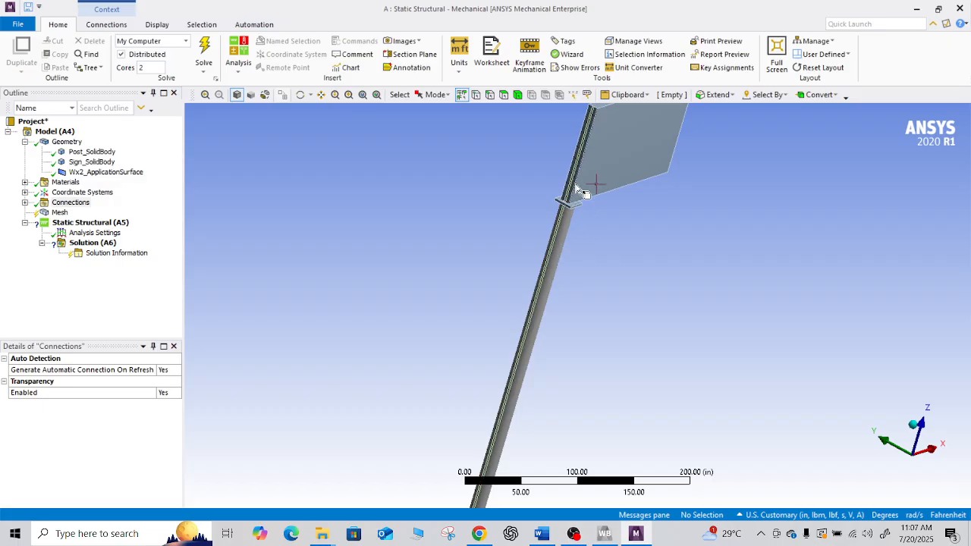
{"action": "scroll", "coordinate": [577, 175], "scroll_direction": "up", "scroll_amount": 1}
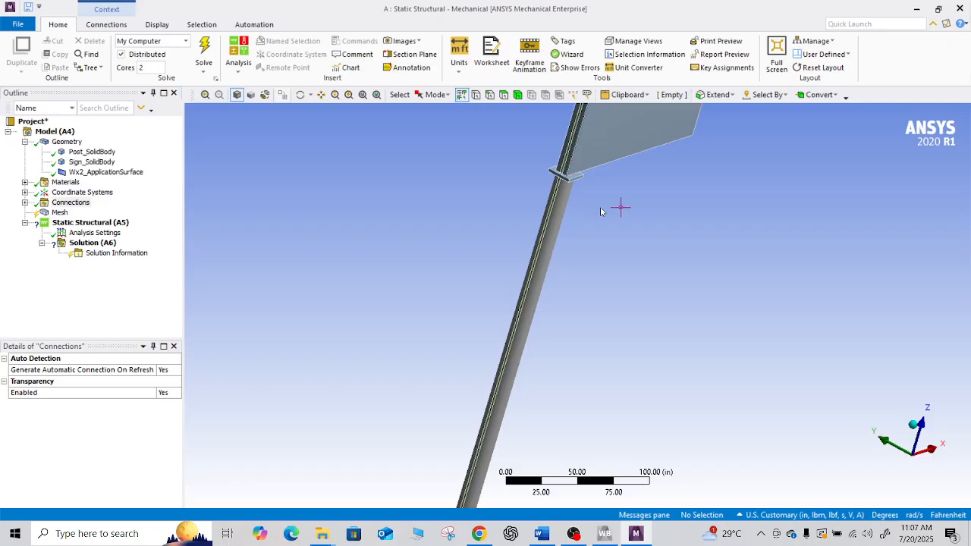
{"action": "scroll", "coordinate": [619, 219], "scroll_direction": "down", "scroll_amount": 2}
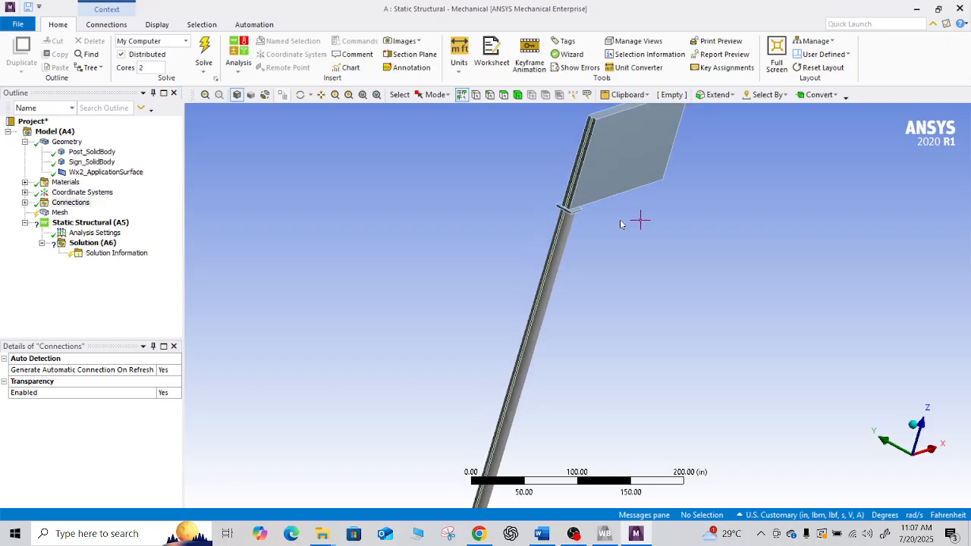
Expand the Contacts under Connections and open the first Contact Region to view its contact and target bodies.
{"action": "left_click", "coordinate": [25, 202]}
{"action": "left_click", "coordinate": [44, 204]}
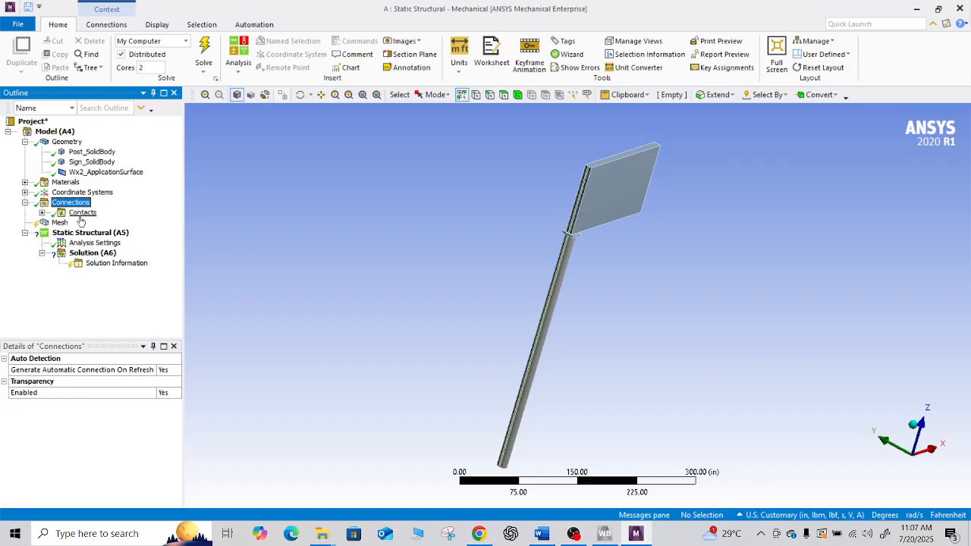
{"action": "left_click", "coordinate": [41, 213]}
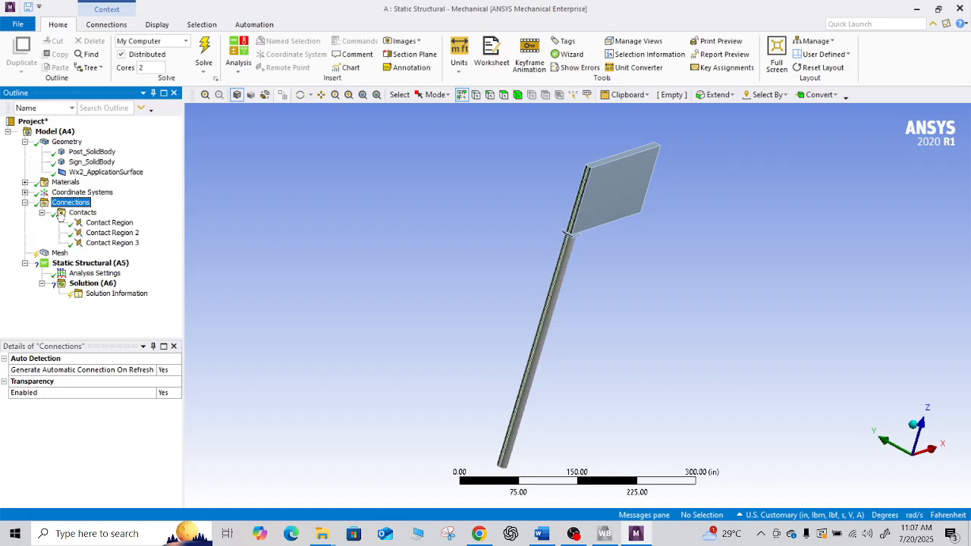
{"action": "left_click", "coordinate": [99, 222]}
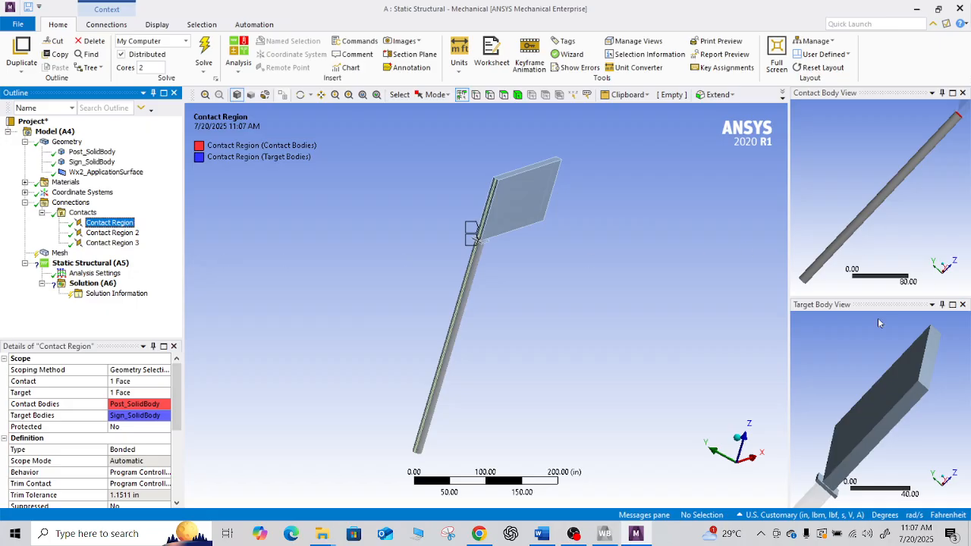
Examine the touching faces of the post and sign in the contact and target body views of the first contact region.
{"action": "scroll", "coordinate": [904, 347], "scroll_direction": "up", "scroll_amount": 1}
{"action": "scroll", "coordinate": [895, 385], "scroll_direction": "down", "scroll_amount": 2}
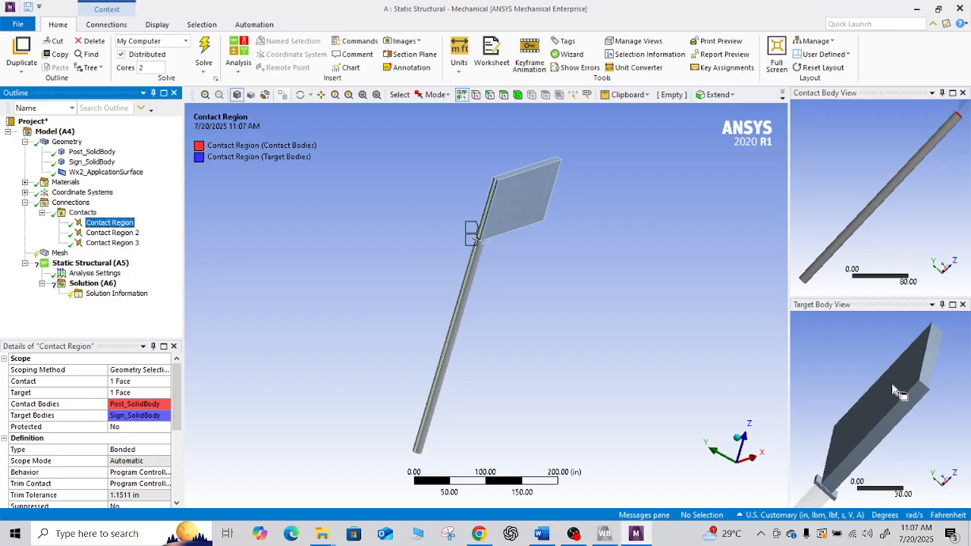
{"action": "scroll", "coordinate": [574, 240], "scroll_direction": "up", "scroll_amount": 2}
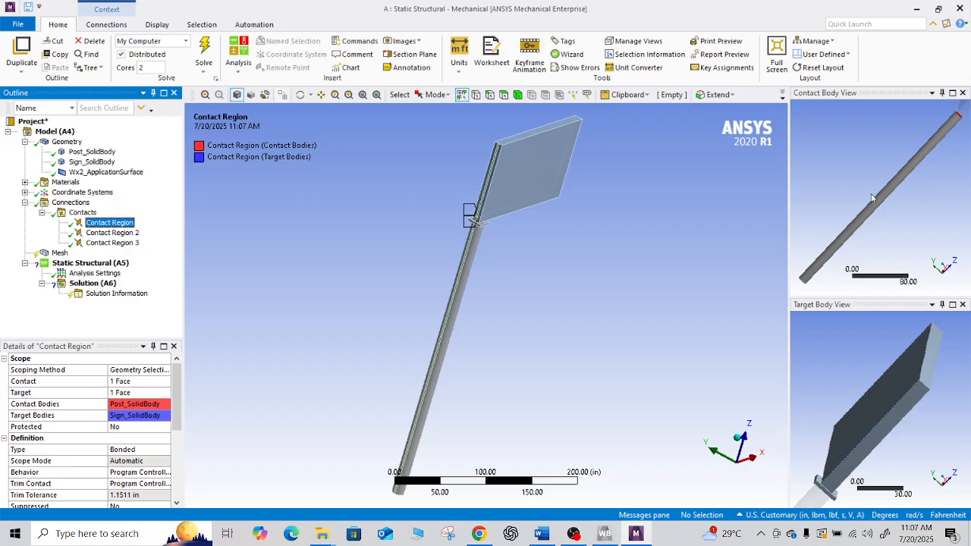
{"action": "middle_click_drag", "start_coordinate": [880, 202], "coordinate": [895, 172]}
{"action": "scroll", "coordinate": [900, 153], "scroll_direction": "up", "scroll_amount": 3}
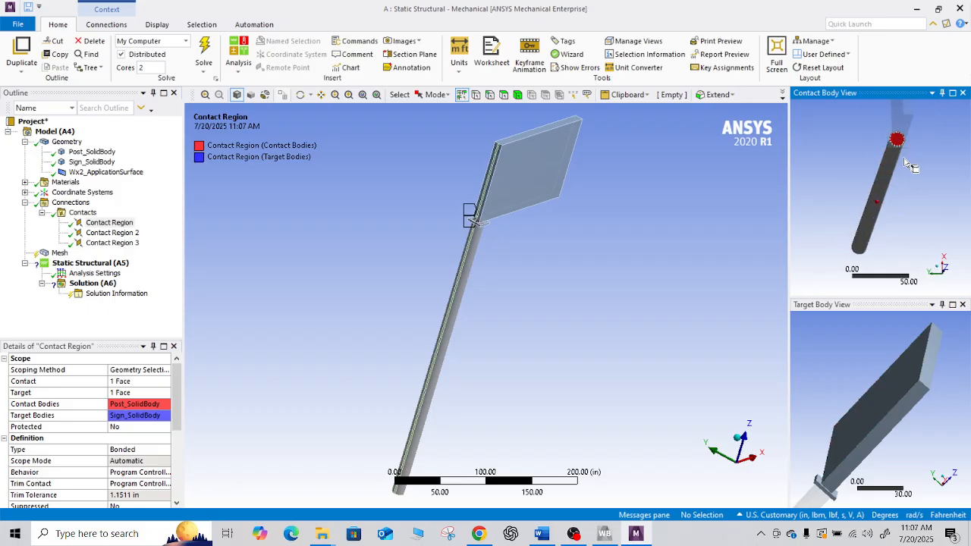
{"action": "middle_click_drag", "start_coordinate": [929, 428], "coordinate": [938, 363]}
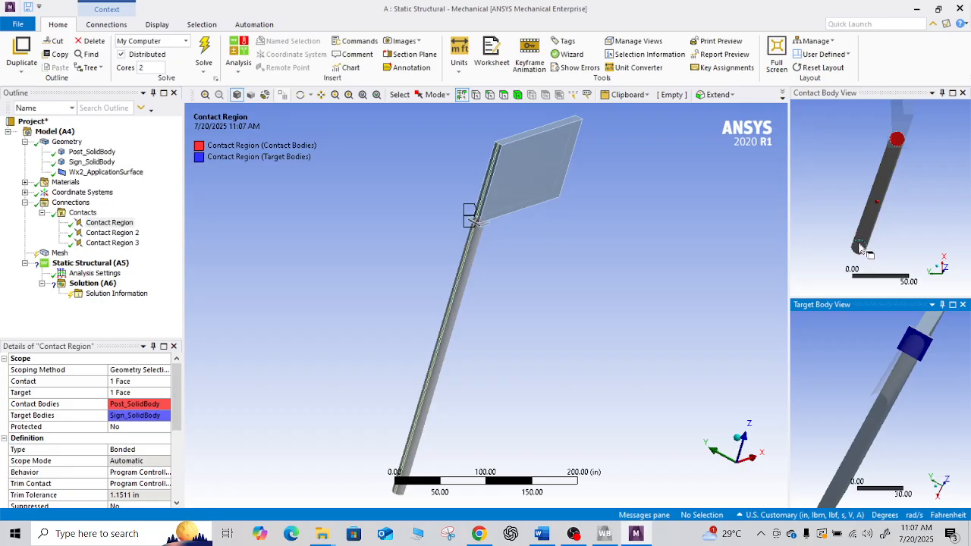
Rename the first Contact Region as "Sign and Post".
{"action": "right_click", "coordinate": [111, 225]}
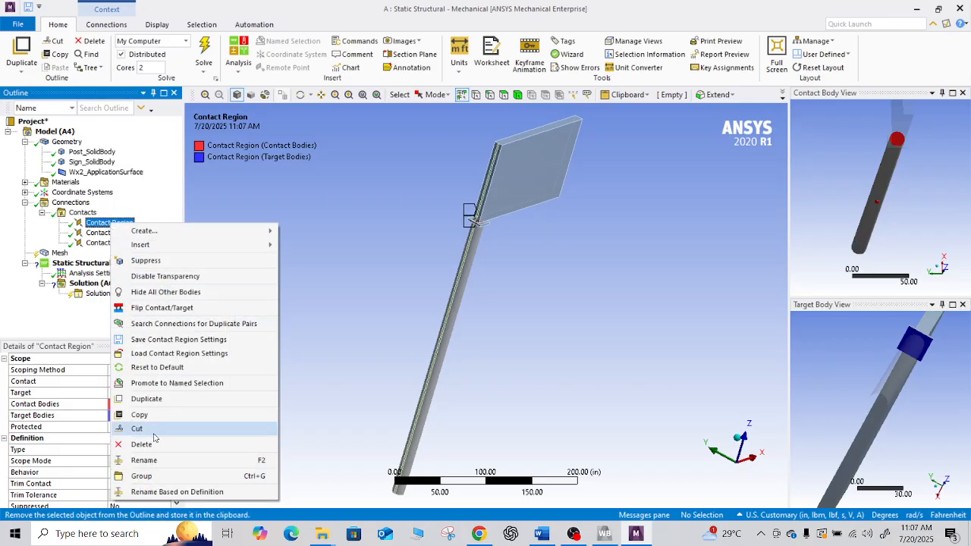
{"action": "left_click", "coordinate": [144, 459]}
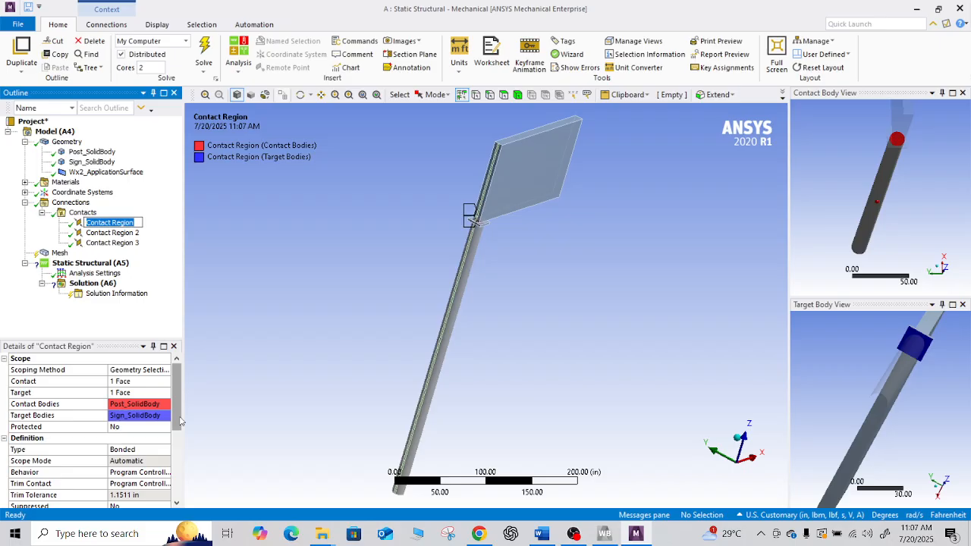
{"action": "type", "text": "Sign"}
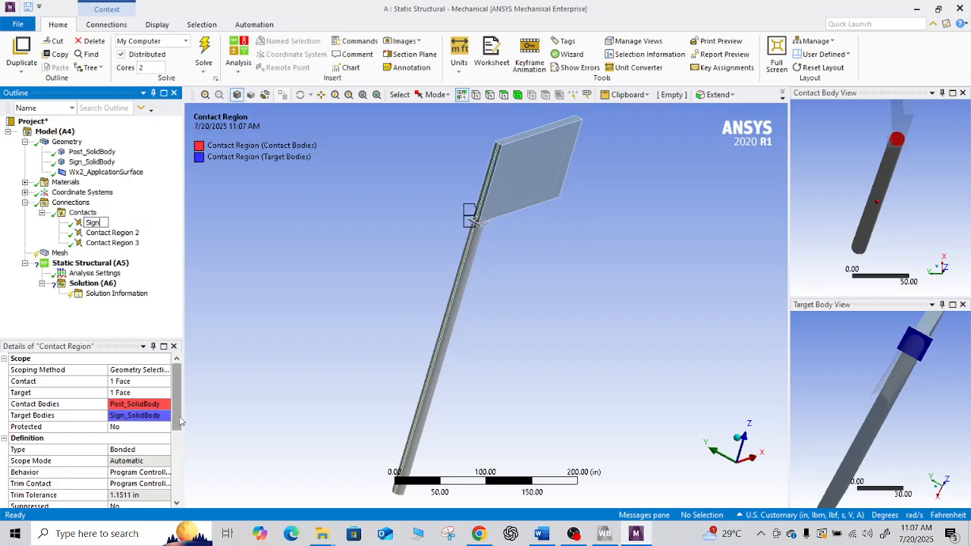
{"action": "type", "text": " and Post"}
{"action": "key", "text": "Return"}
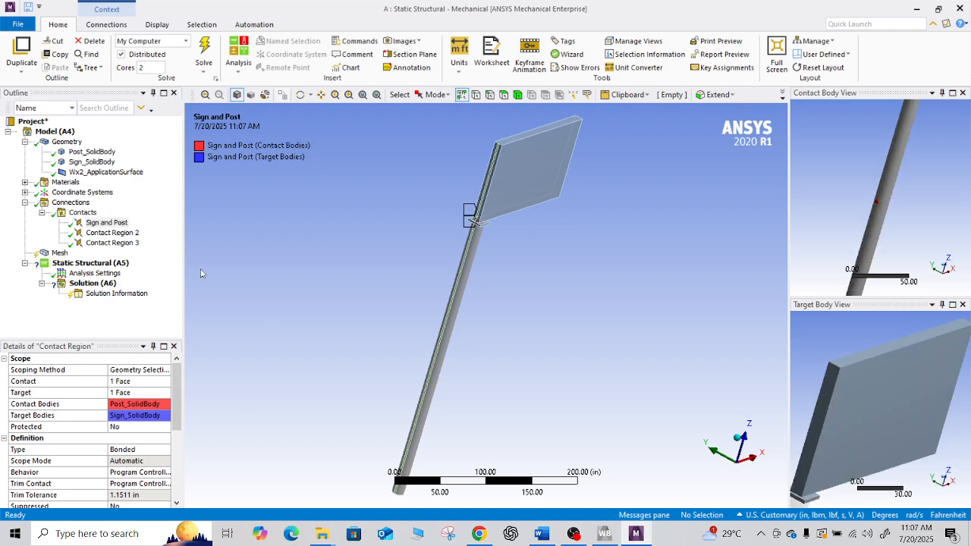
Inspect the bodies joined by Contact Region 2 and rename it as "Phantom and Post".
{"action": "left_click", "coordinate": [120, 234]}
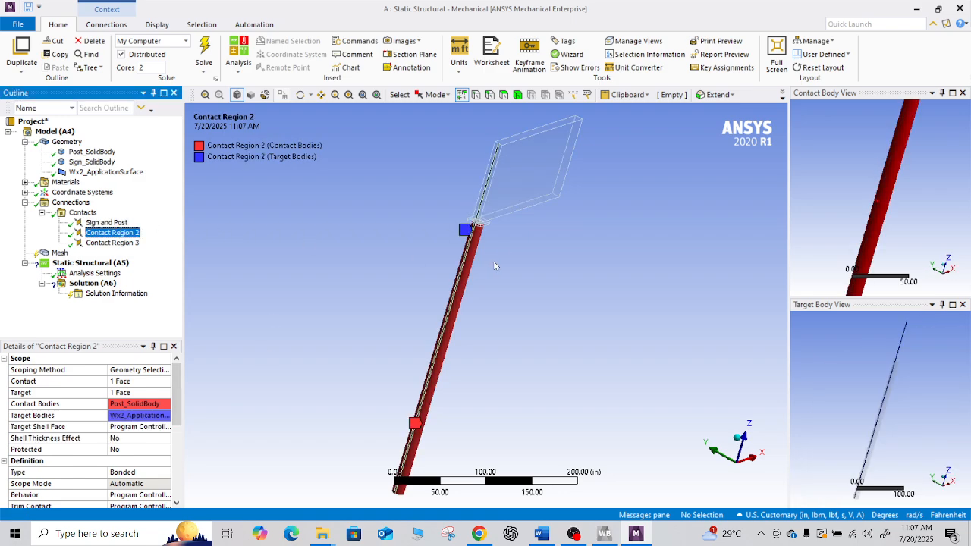
{"action": "middle_click_drag", "start_coordinate": [504, 235], "coordinate": [662, 319]}
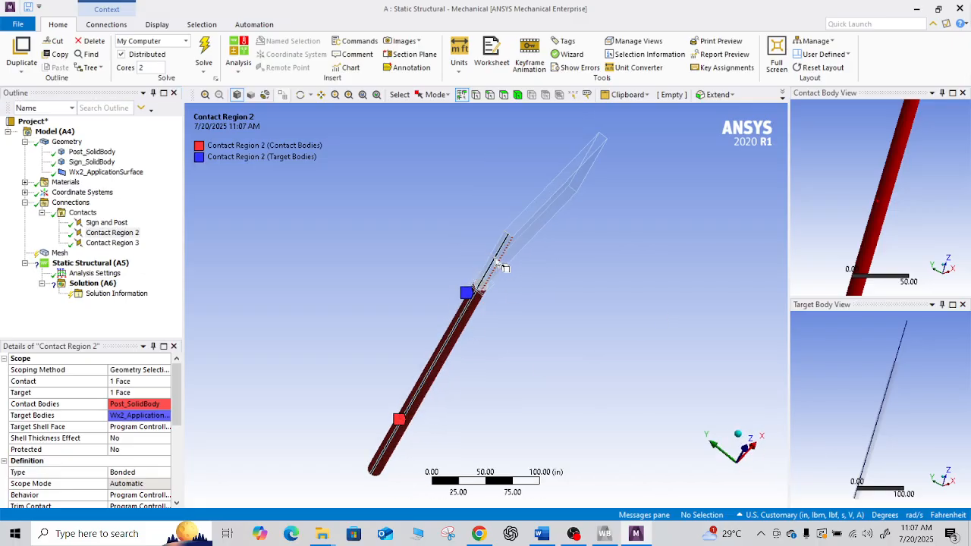
{"action": "scroll", "coordinate": [471, 328], "scroll_direction": "up", "scroll_amount": 1}
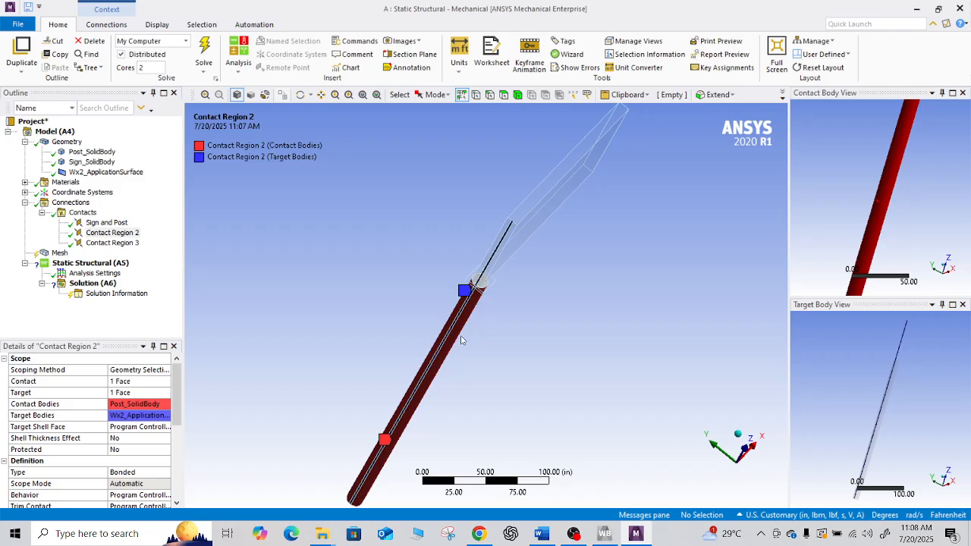
{"action": "right_click", "coordinate": [121, 234]}
{"action": "left_click", "coordinate": [158, 470]}
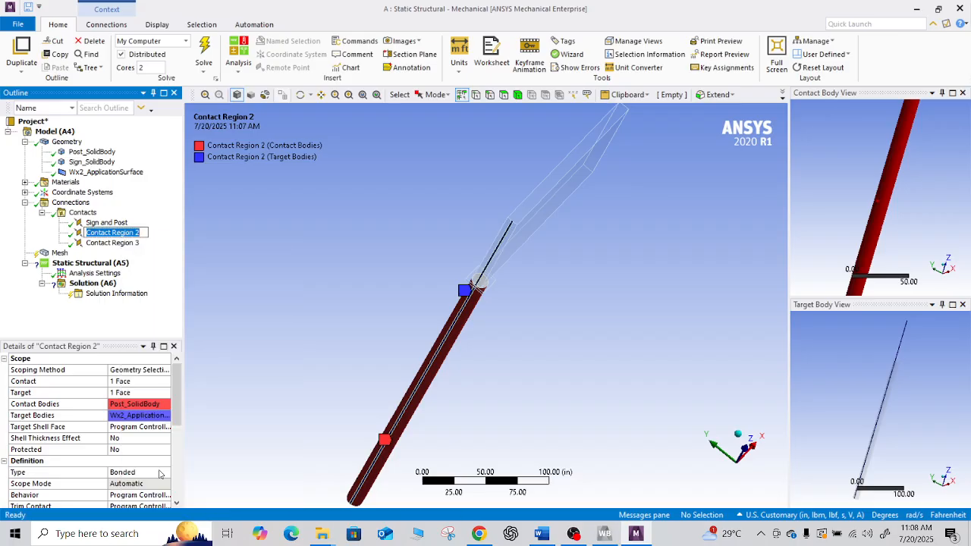
{"action": "type", "text": "Phat"}
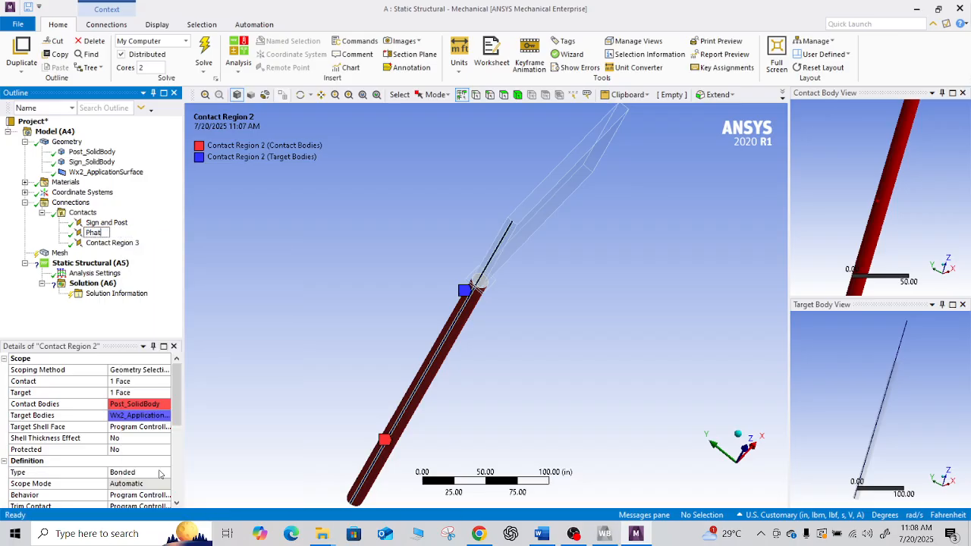
{"action": "key", "text": "BackSpace"}
{"action": "type", "text": "ntom and POs"}
{"action": "key", "text": "BackSpace"}
{"action": "key", "text": "BackSpace"}
{"action": "type", "text": "ost"}
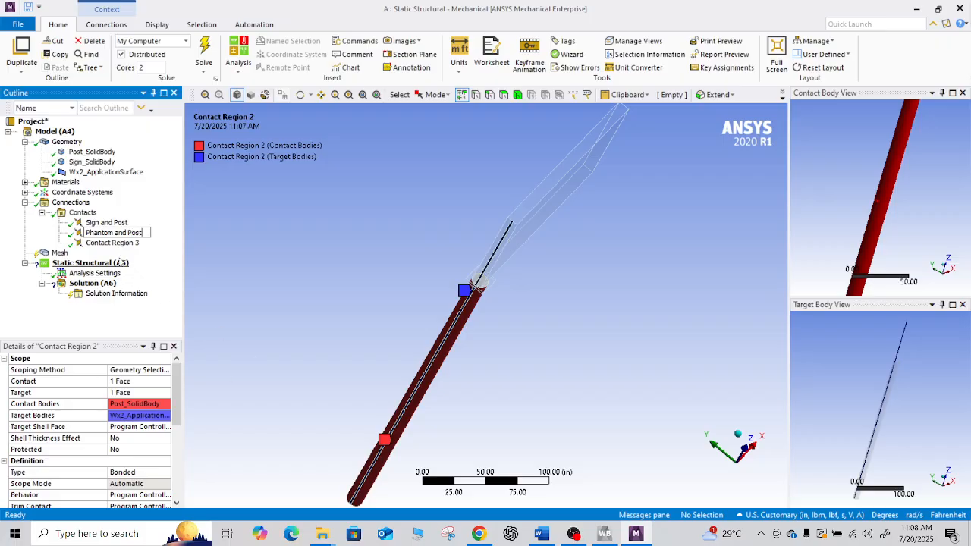
Rename Contact Region 3, between the sign and the application surface, as "Phantom and Sign".
{"action": "left_click", "coordinate": [113, 243]}
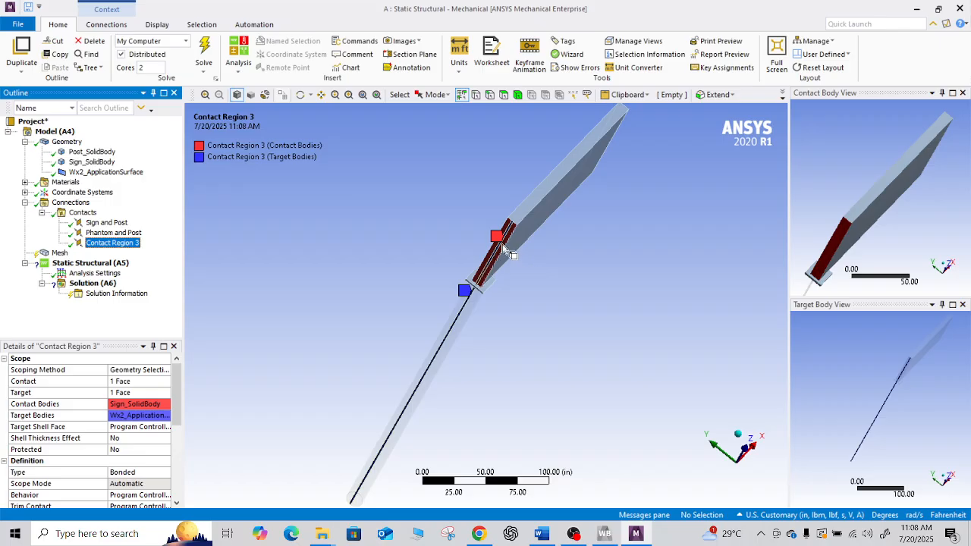
{"action": "right_click", "coordinate": [117, 243]}
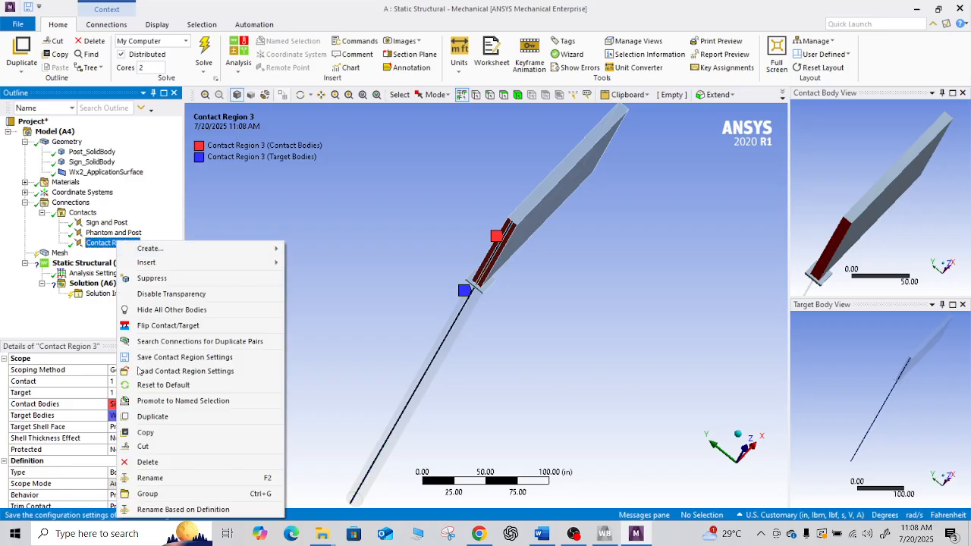
{"action": "left_click", "coordinate": [140, 478]}
{"action": "type", "text": "S"}
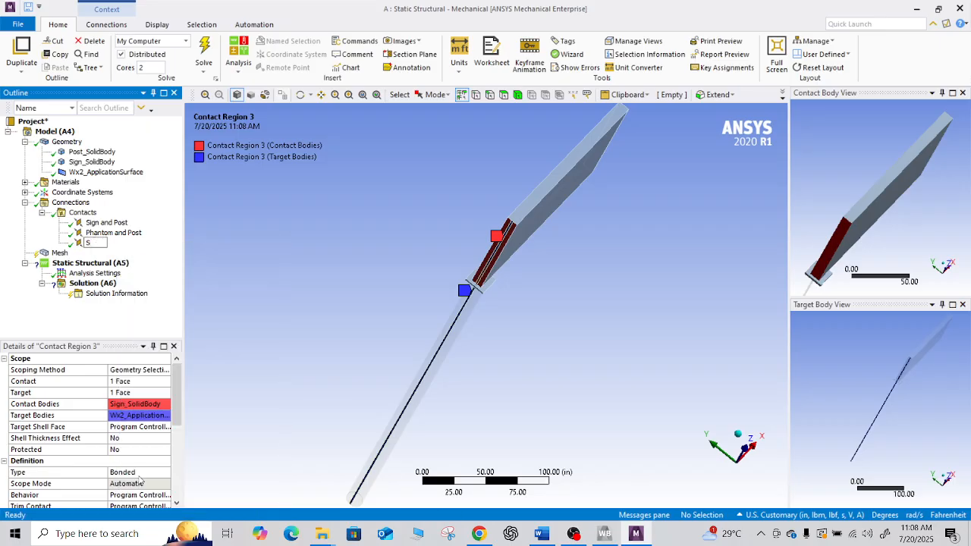
{"action": "key", "text": "BackSpace"}
{"action": "type", "text": "Phantom and Sign"}
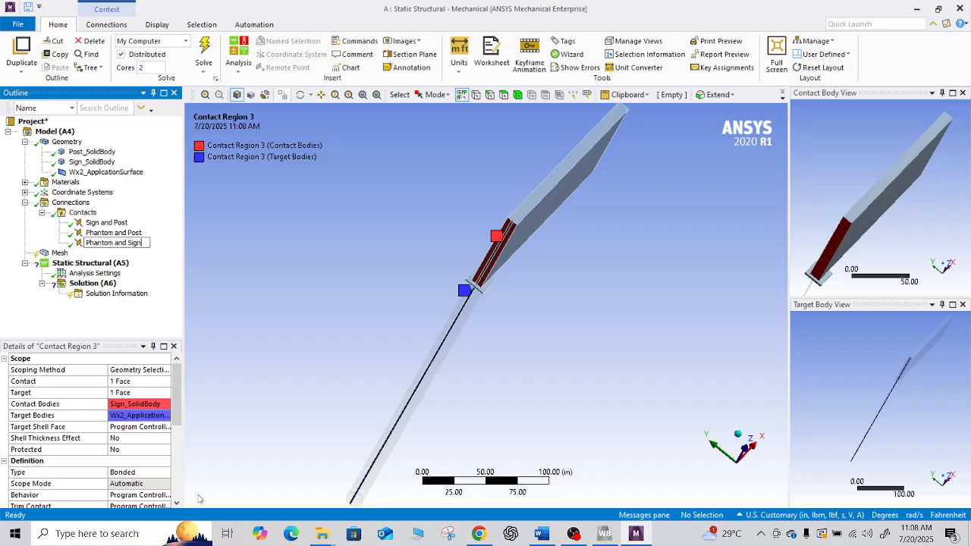
{"action": "left_click", "coordinate": [238, 295]}
Try the No Separation type on the Sign and Post contact.
{"action": "left_click", "coordinate": [114, 223]}
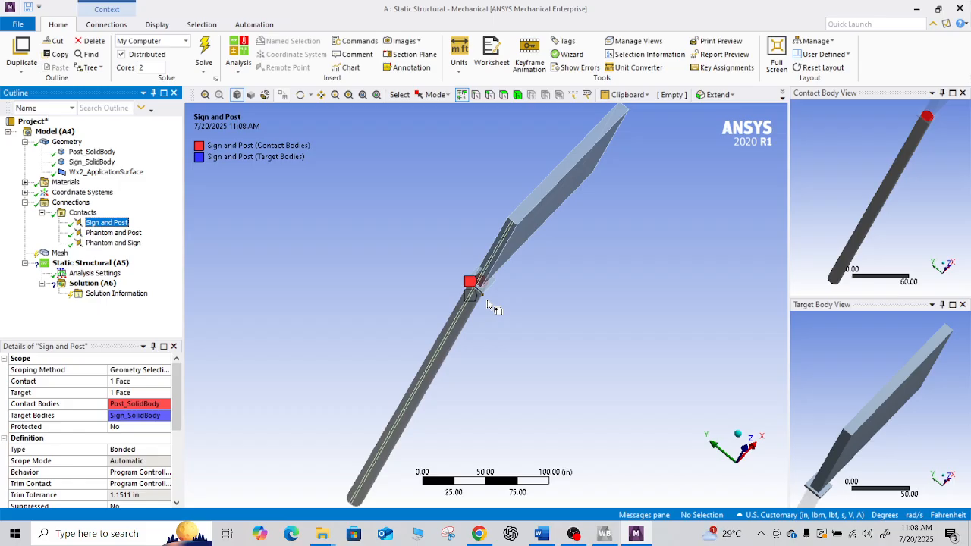
{"action": "left_click", "coordinate": [40, 450]}
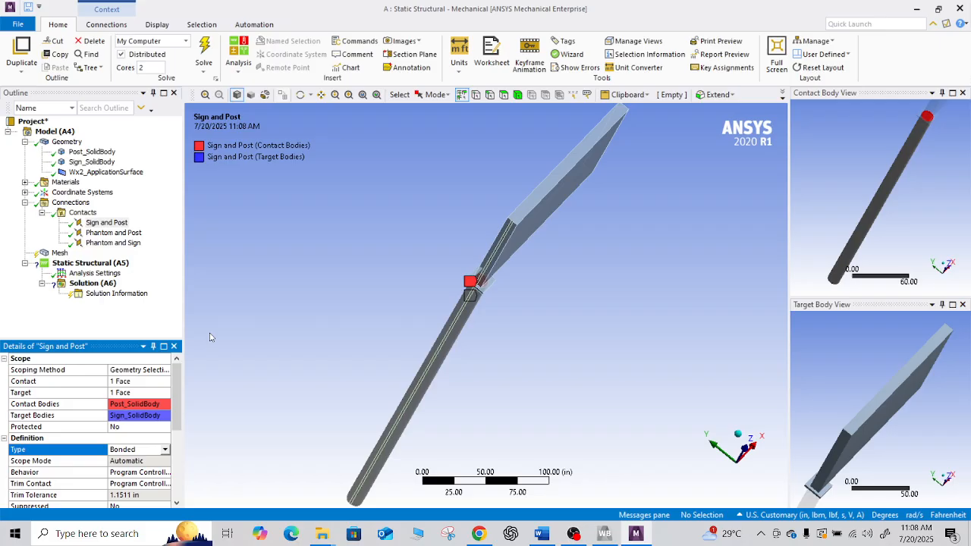
{"action": "middle_click_drag", "start_coordinate": [643, 286], "coordinate": [568, 265]}
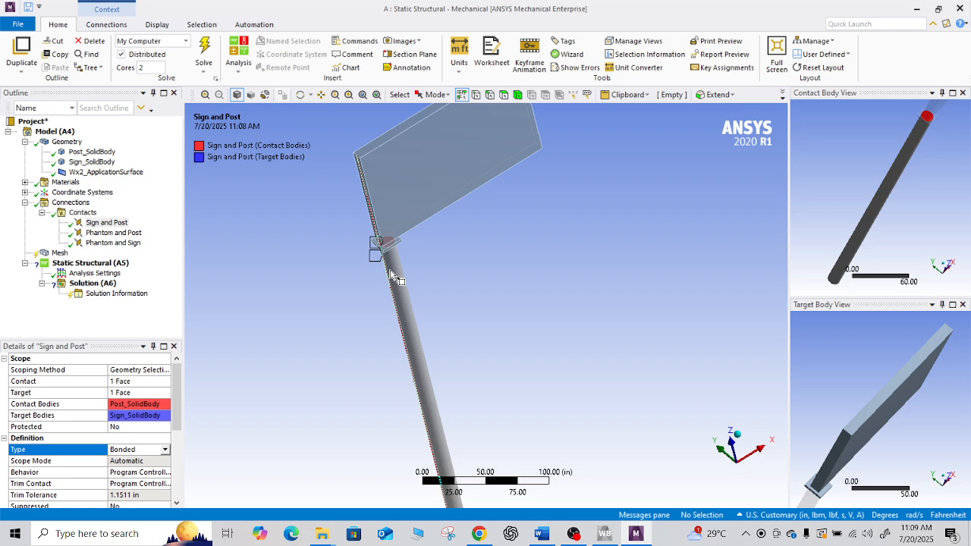
{"action": "left_click", "coordinate": [164, 450]}
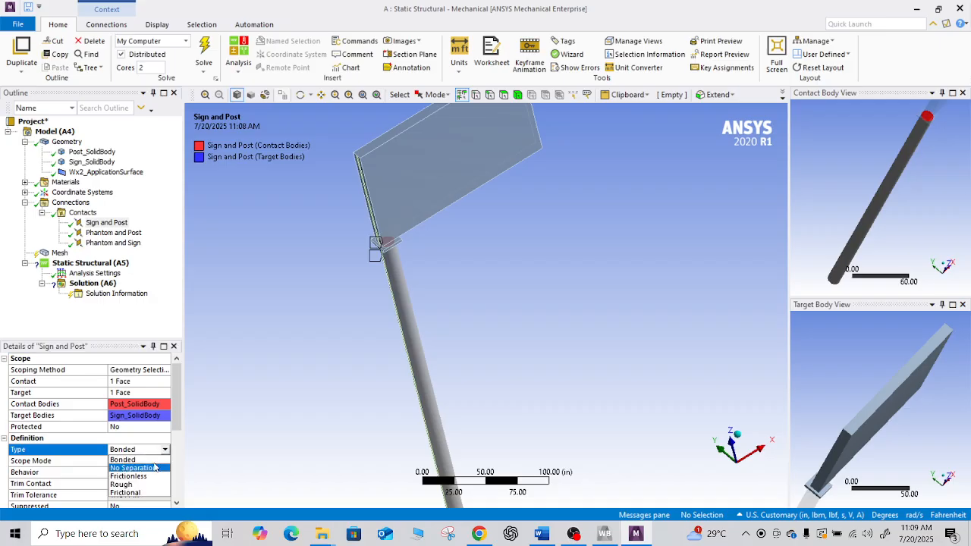
{"action": "left_click", "coordinate": [154, 465]}
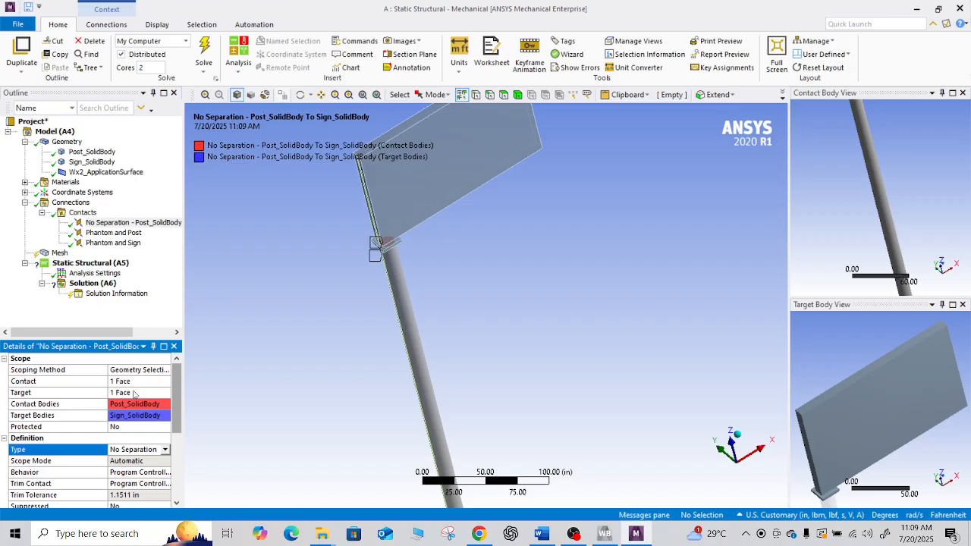
Review the available contact types and set the contact between the post and sign bodies back to Bonded.
{"action": "left_click", "coordinate": [164, 452]}
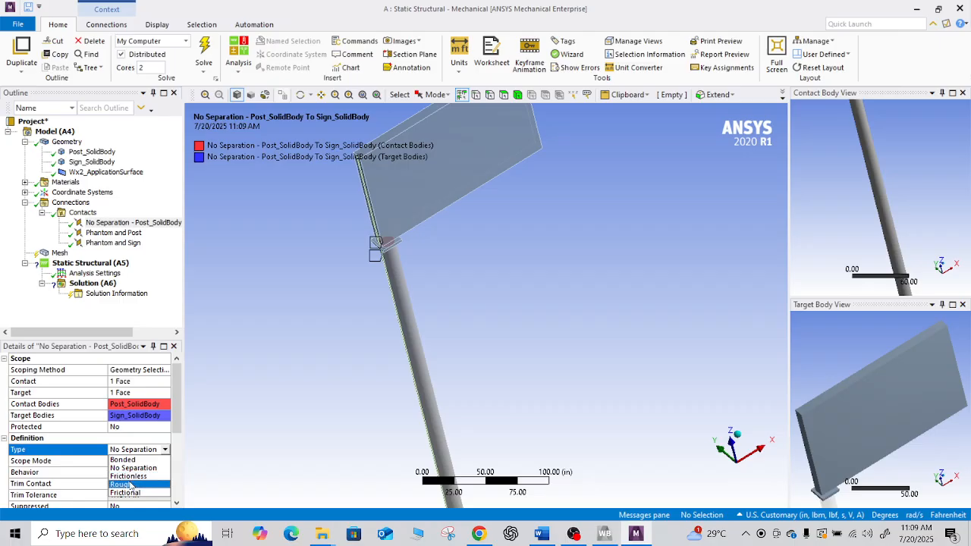
{"action": "left_click", "coordinate": [213, 427]}
{"action": "left_click", "coordinate": [165, 449]}
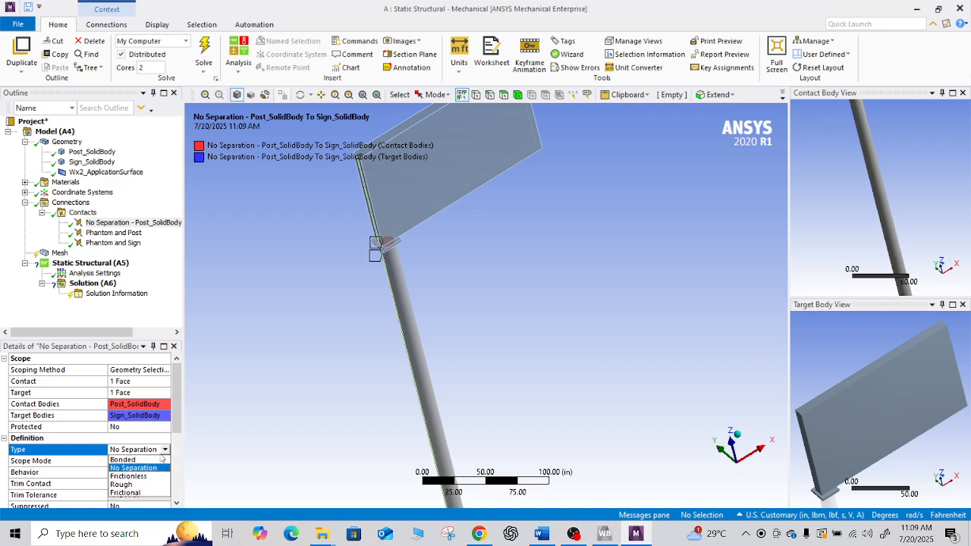
{"action": "left_click", "coordinate": [161, 460]}
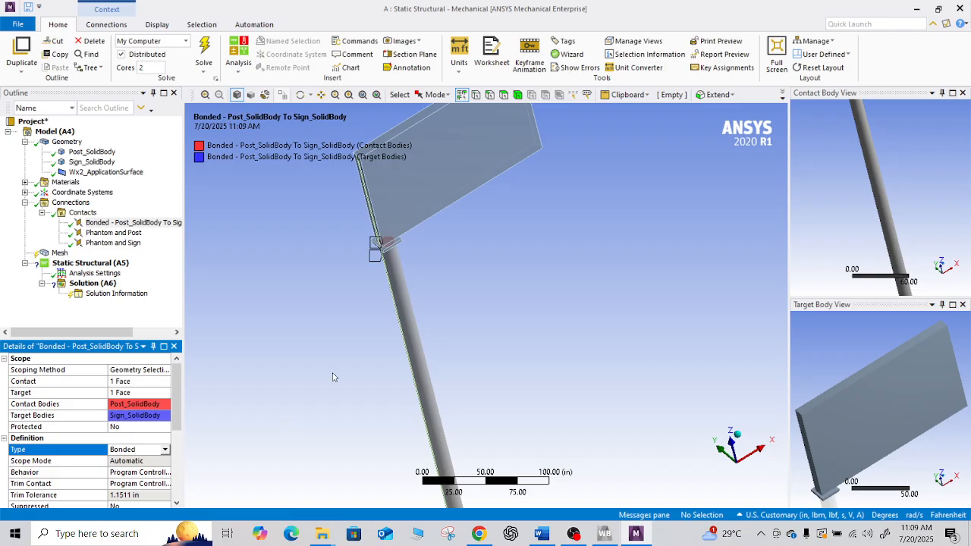
Set the Phantom and Post contact type to Bonded.
{"action": "left_click", "coordinate": [113, 233]}
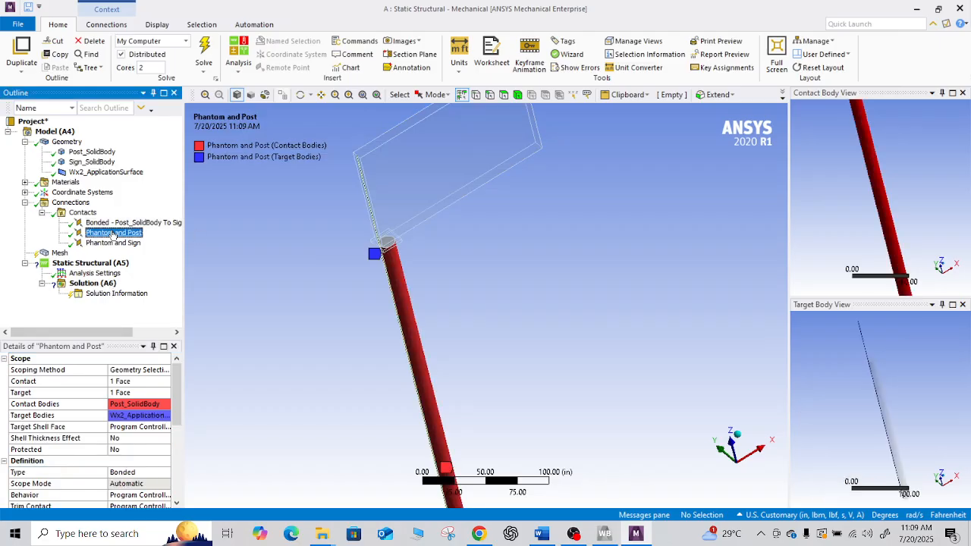
{"action": "left_click", "coordinate": [131, 472]}
{"action": "left_click", "coordinate": [165, 473]}
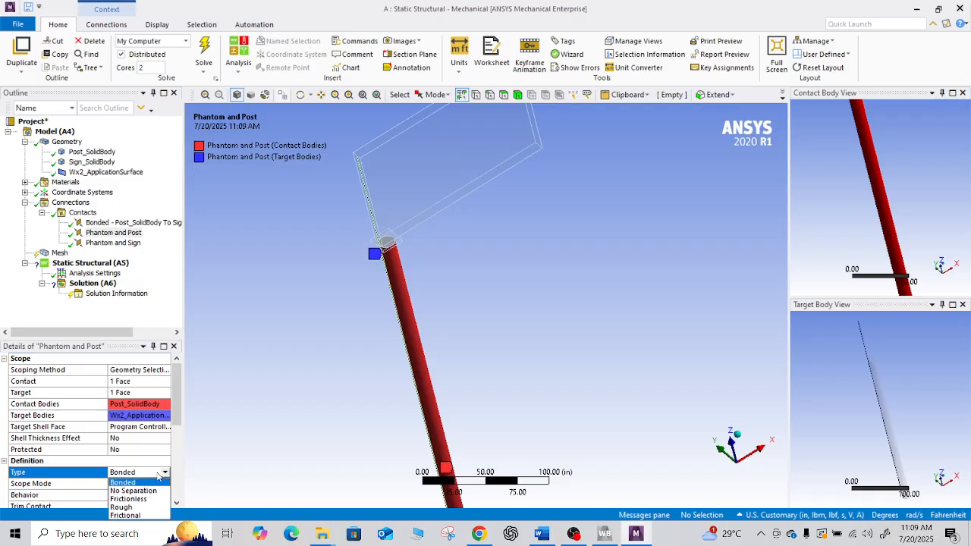
{"action": "left_click", "coordinate": [136, 483]}
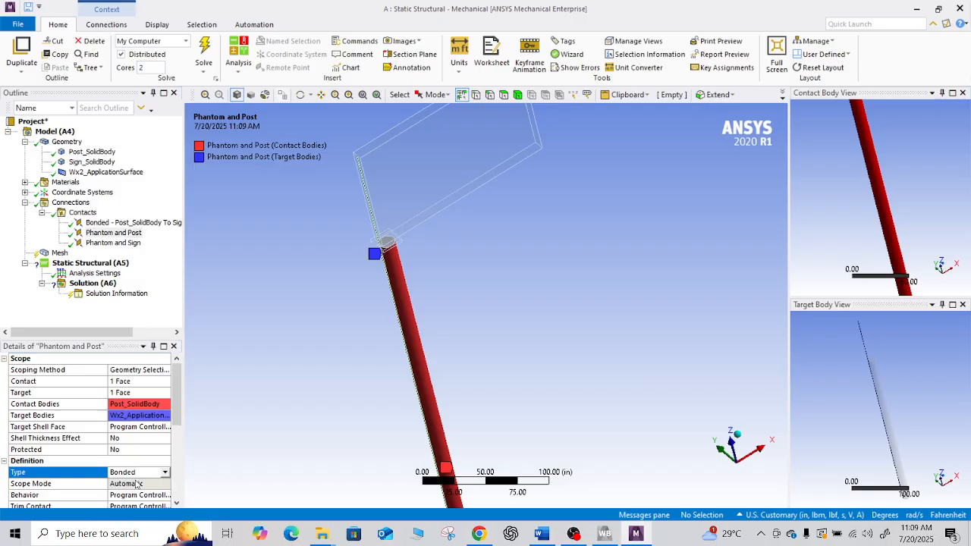
Set the Phantom and Sign contact type to Bonded.
{"action": "left_click", "coordinate": [137, 245]}
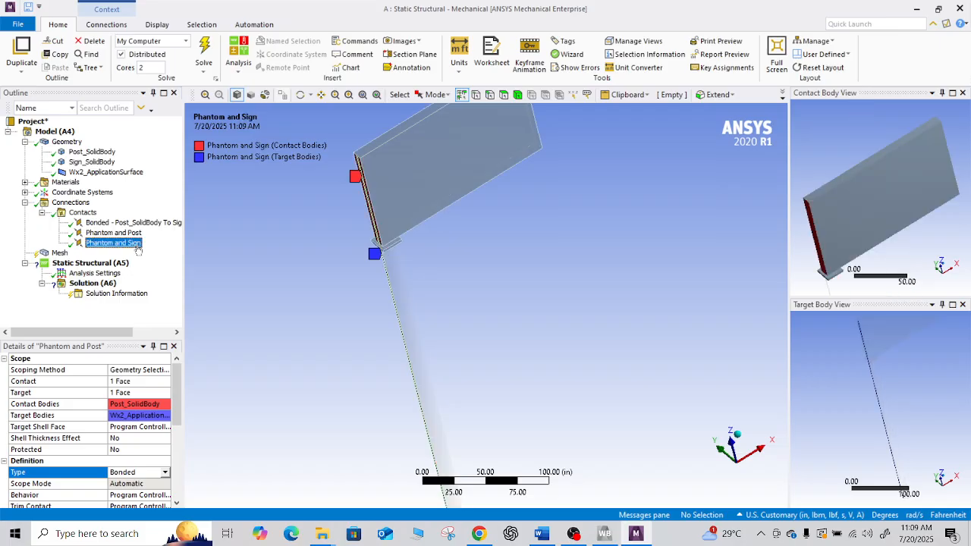
{"action": "left_click", "coordinate": [141, 471]}
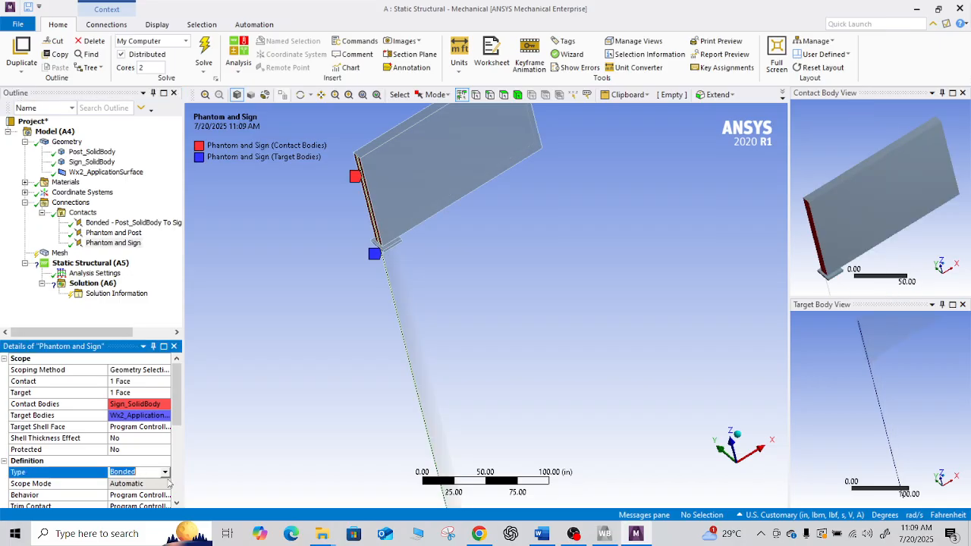
{"action": "left_click", "coordinate": [165, 472]}
{"action": "left_click", "coordinate": [151, 483]}
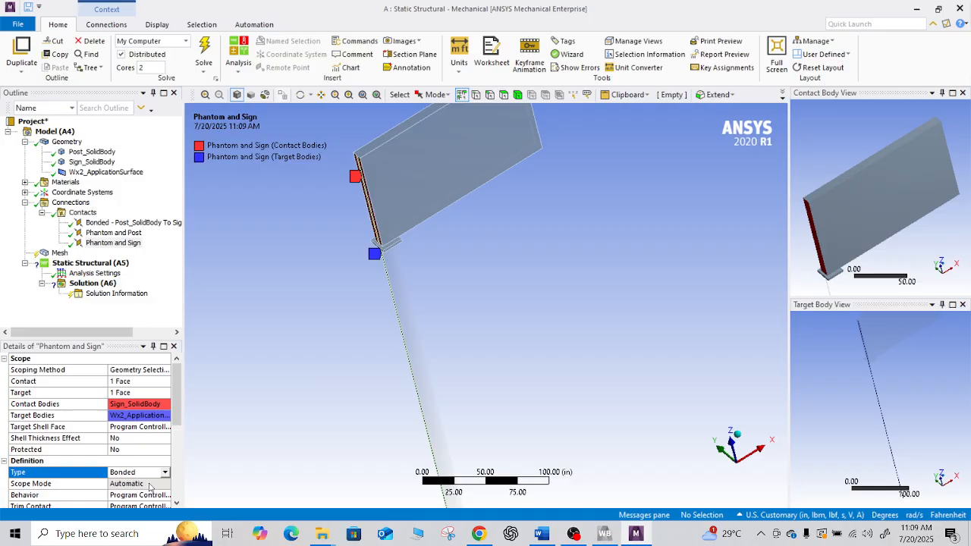
Recheck the bonded contact between the post and sign, and open the Mesh details.
{"action": "left_click", "coordinate": [113, 223]}
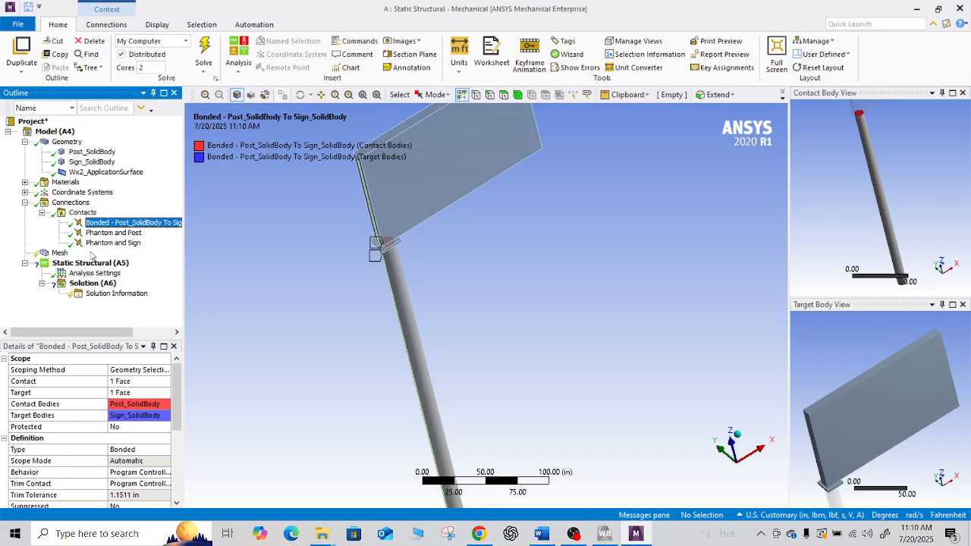
{"action": "left_click", "coordinate": [59, 254]}
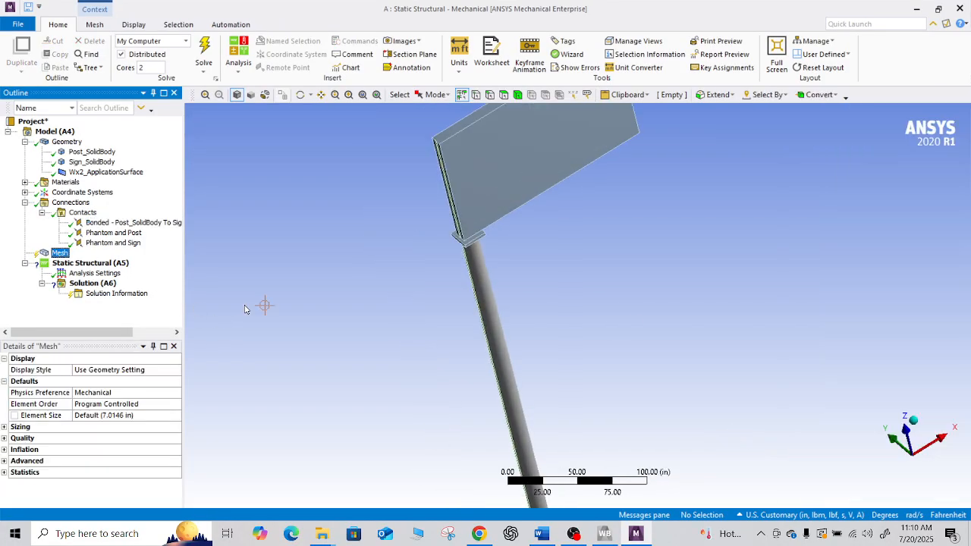
{"action": "scroll", "coordinate": [643, 336], "scroll_direction": "up", "scroll_amount": 2}
{"action": "scroll", "coordinate": [644, 336], "scroll_direction": "down", "scroll_amount": 3}
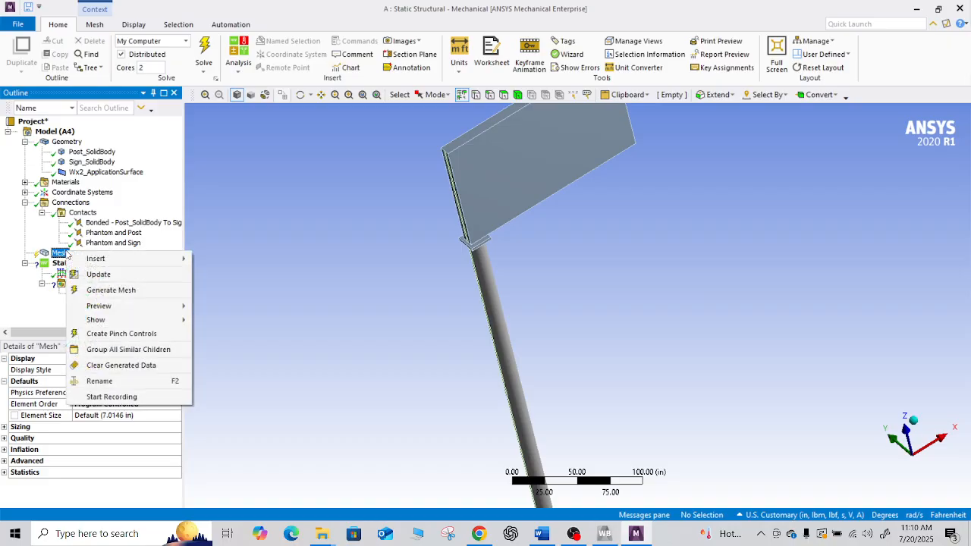
Insert a Method control and a Sizing control under Mesh.
{"action": "mouse_move", "coordinate": [94, 259]}
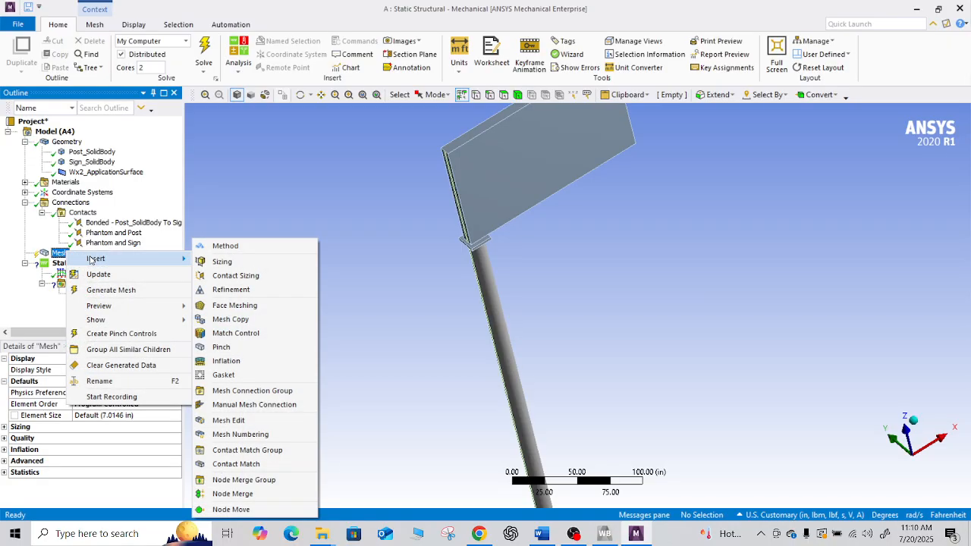
{"action": "left_click", "coordinate": [221, 246]}
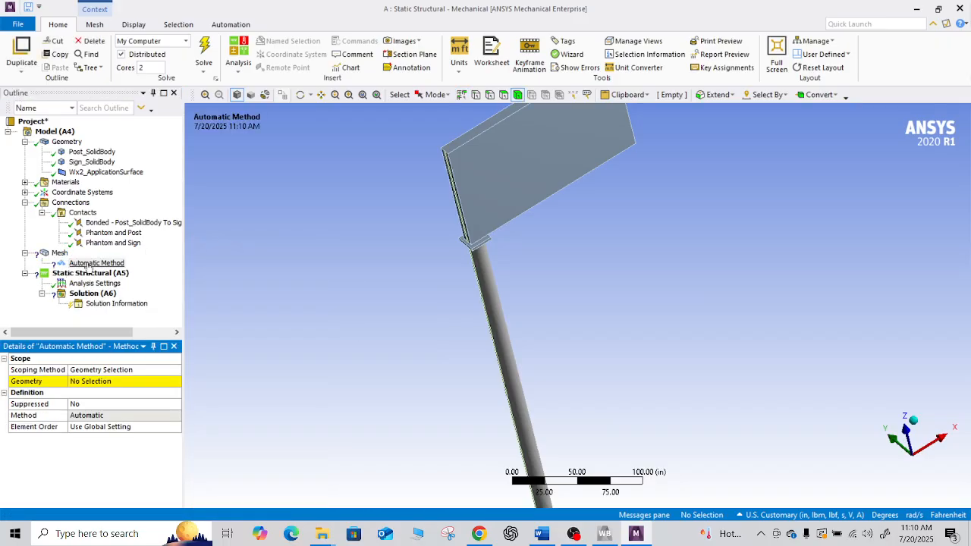
{"action": "right_click", "coordinate": [65, 253]}
{"action": "mouse_move", "coordinate": [188, 258]}
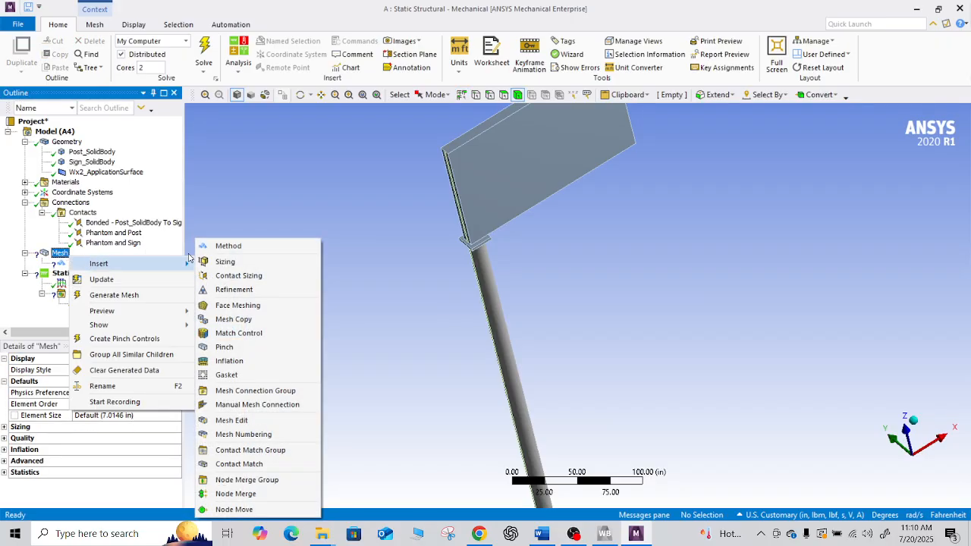
{"action": "left_click", "coordinate": [225, 261]}
Scope the Automatic Method mesh control to the sign's solid body using body selection.
{"action": "left_click", "coordinate": [113, 263]}
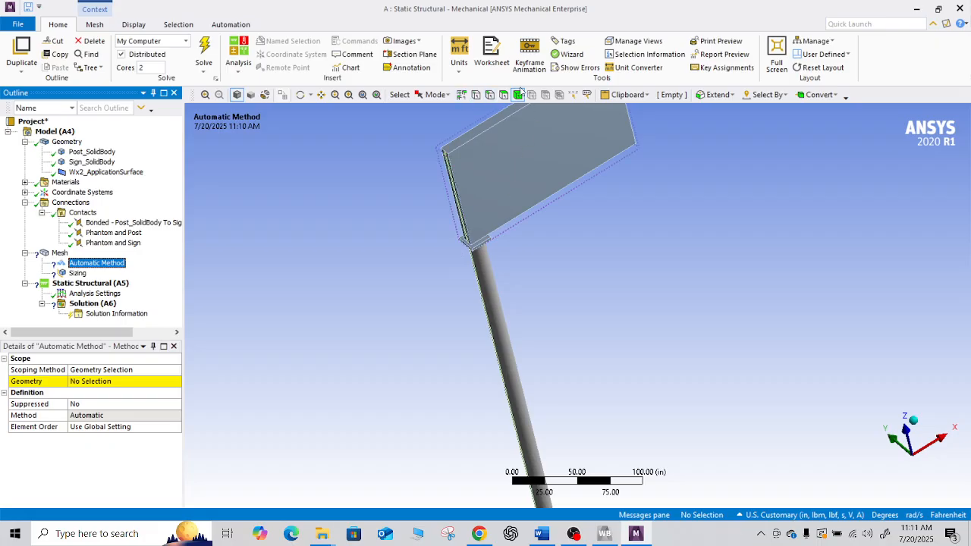
{"action": "left_click", "coordinate": [831, 40]}
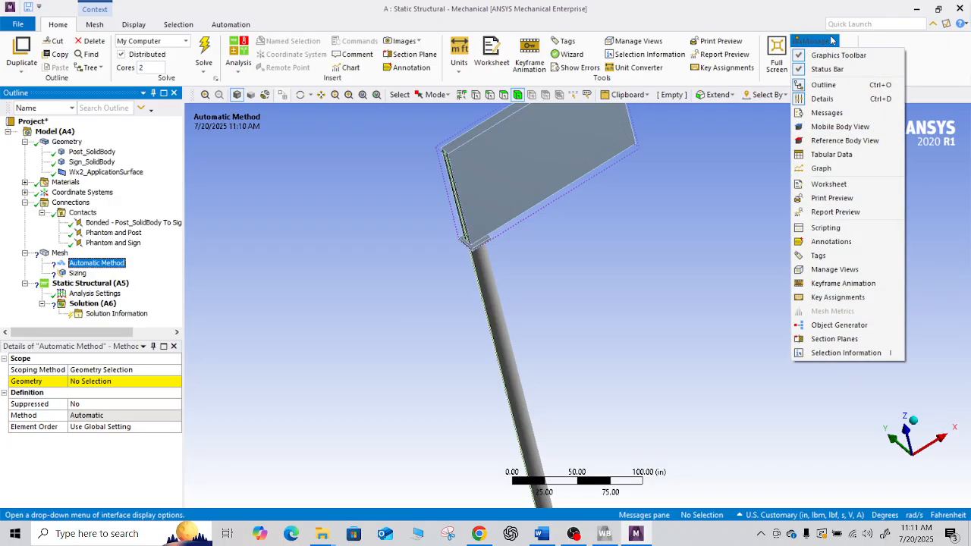
{"action": "left_click", "coordinate": [734, 134]}
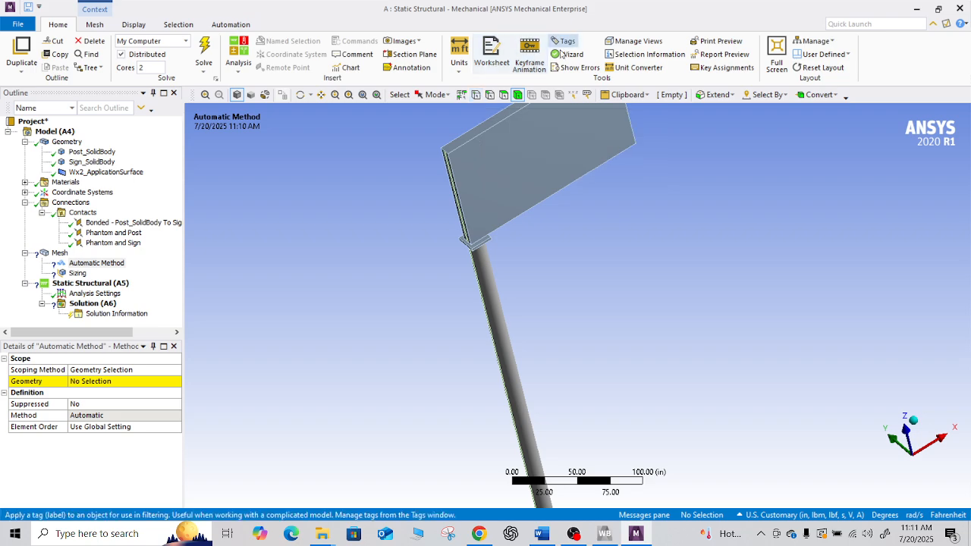
{"action": "left_click", "coordinate": [517, 96]}
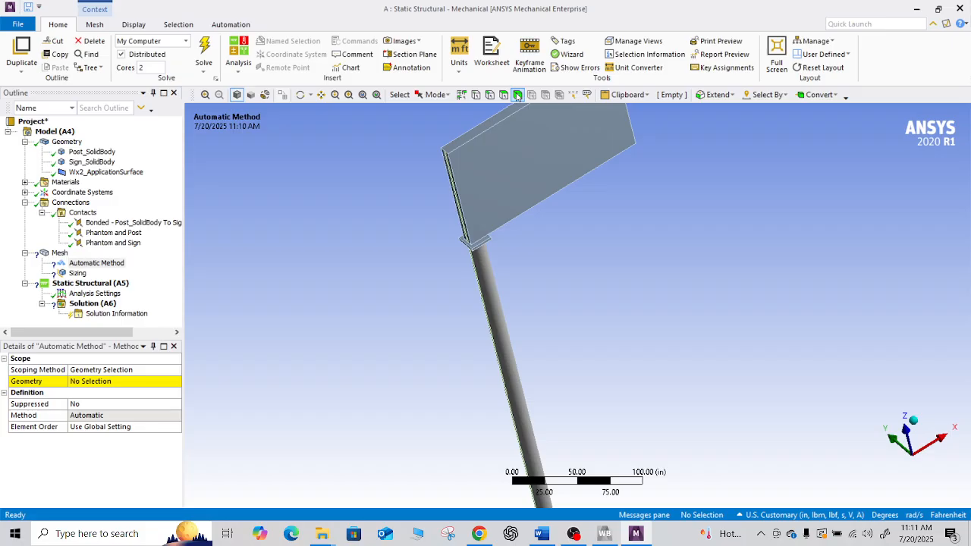
{"action": "scroll", "coordinate": [572, 231], "scroll_direction": "up", "scroll_amount": 1}
{"action": "scroll", "coordinate": [574, 231], "scroll_direction": "down", "scroll_amount": 3}
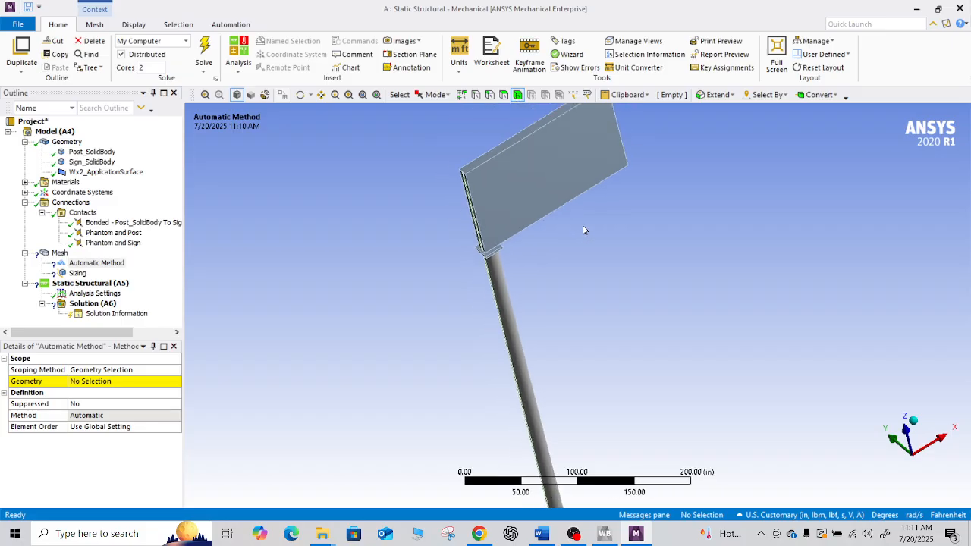
{"action": "left_click", "coordinate": [538, 183]}
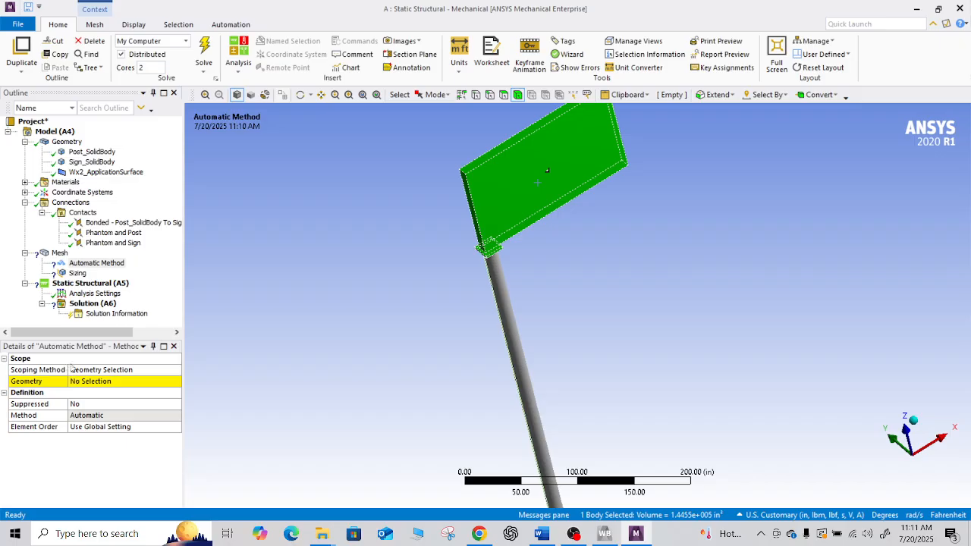
{"action": "left_click", "coordinate": [111, 383]}
{"action": "left_click", "coordinate": [106, 383]}
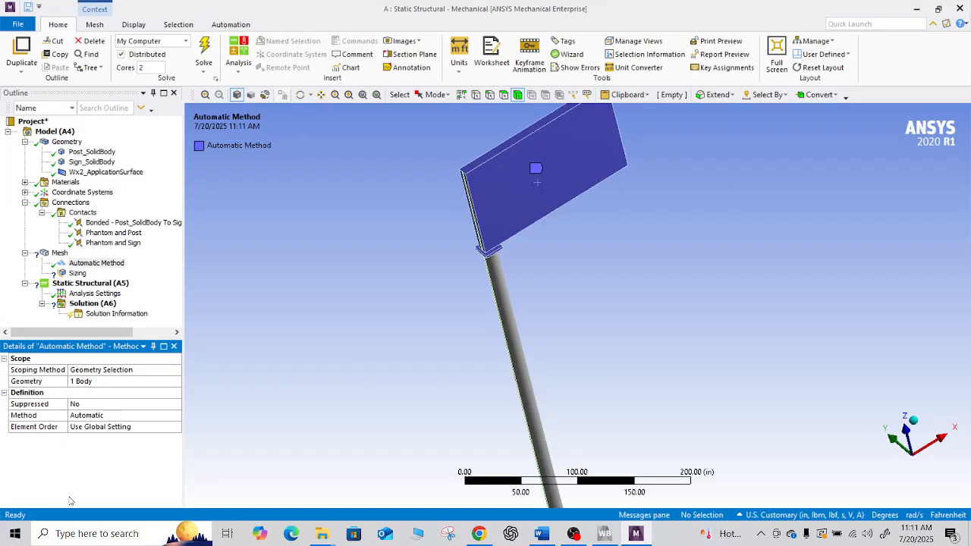
Try Hex Dominant as the mesh method for the sign body.
{"action": "left_click", "coordinate": [106, 415]}
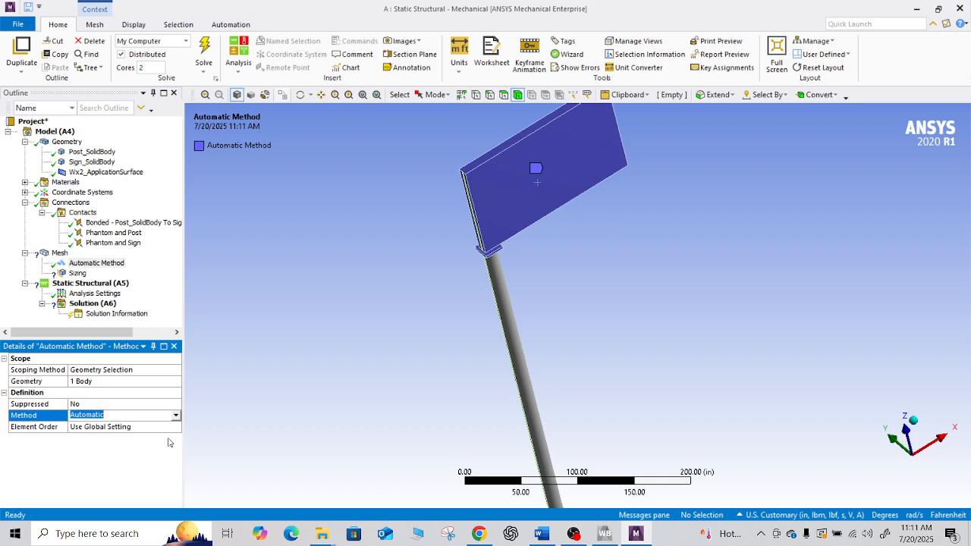
{"action": "left_click", "coordinate": [175, 415]}
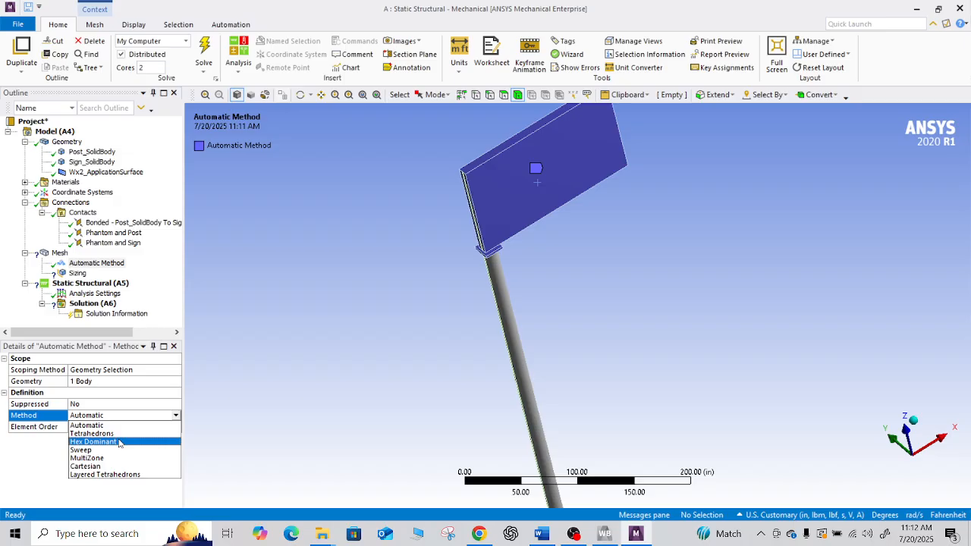
{"action": "left_click", "coordinate": [119, 442]}
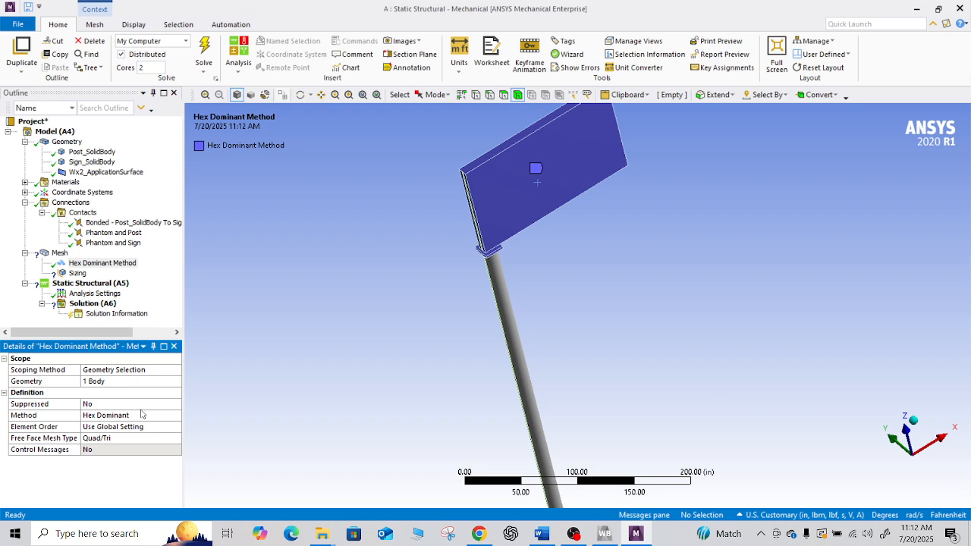
Switch to Word to read the lab manual's meshing questions and object naming example, and return to Mechanical.
{"action": "left_click", "coordinate": [541, 533]}
{"action": "scroll", "coordinate": [568, 425], "scroll_direction": "down", "scroll_amount": 20}
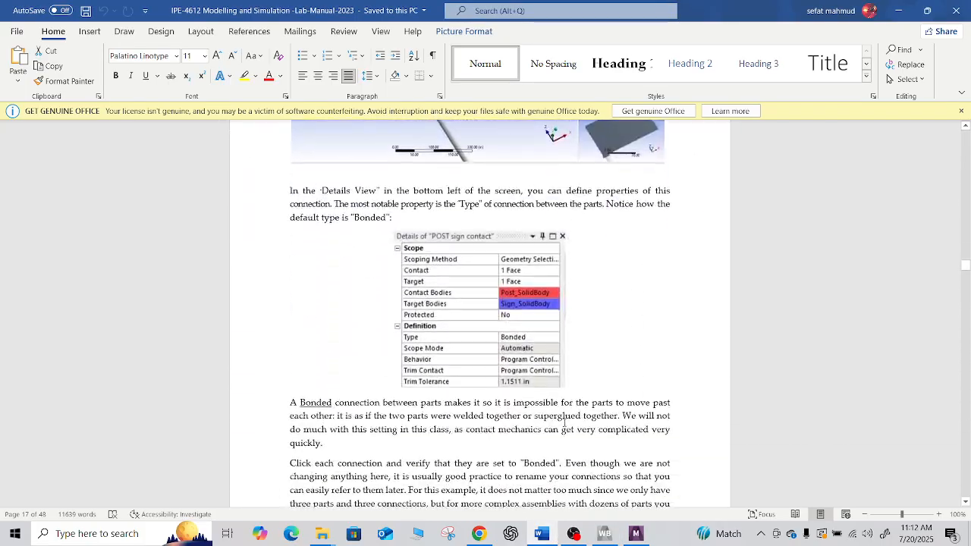
{"action": "scroll", "coordinate": [563, 431], "scroll_direction": "down", "scroll_amount": 18}
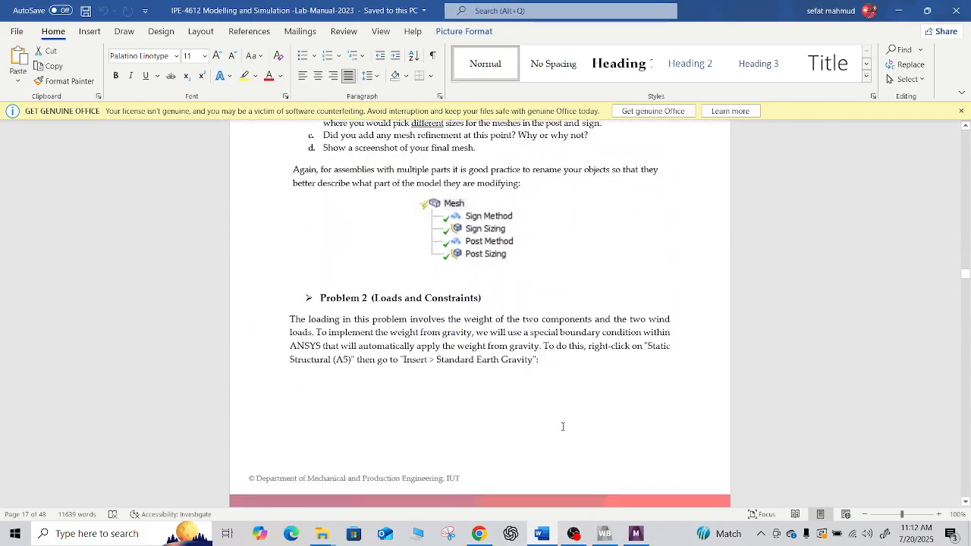
{"action": "scroll", "coordinate": [562, 428], "scroll_direction": "up", "scroll_amount": 5}
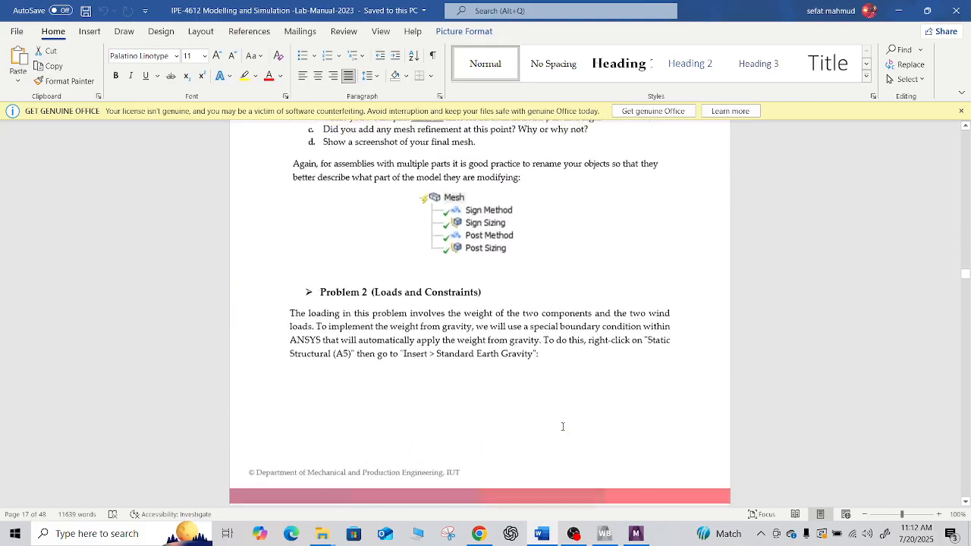
{"action": "scroll", "coordinate": [562, 426], "scroll_direction": "up", "scroll_amount": 1}
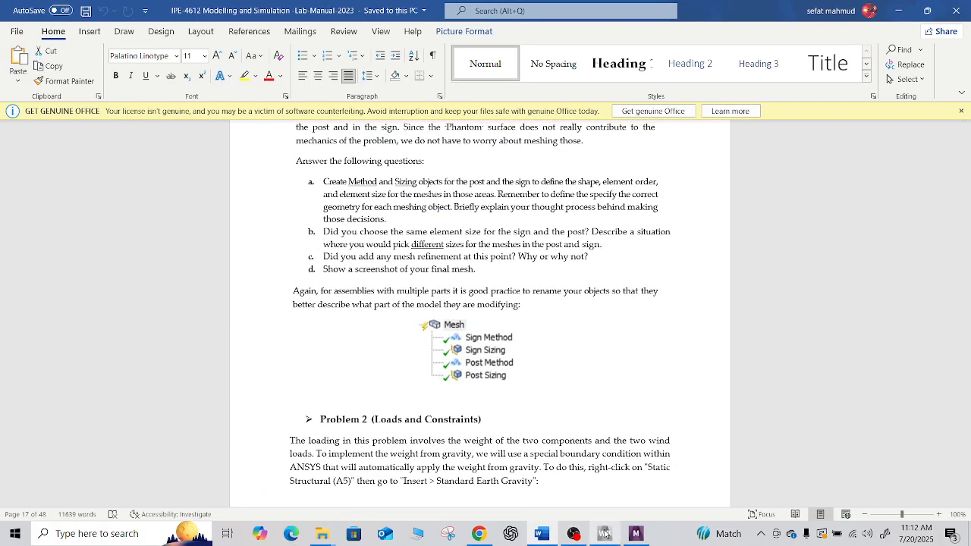
{"action": "mouse_move", "coordinate": [616, 534]}
{"action": "left_click", "coordinate": [632, 503]}
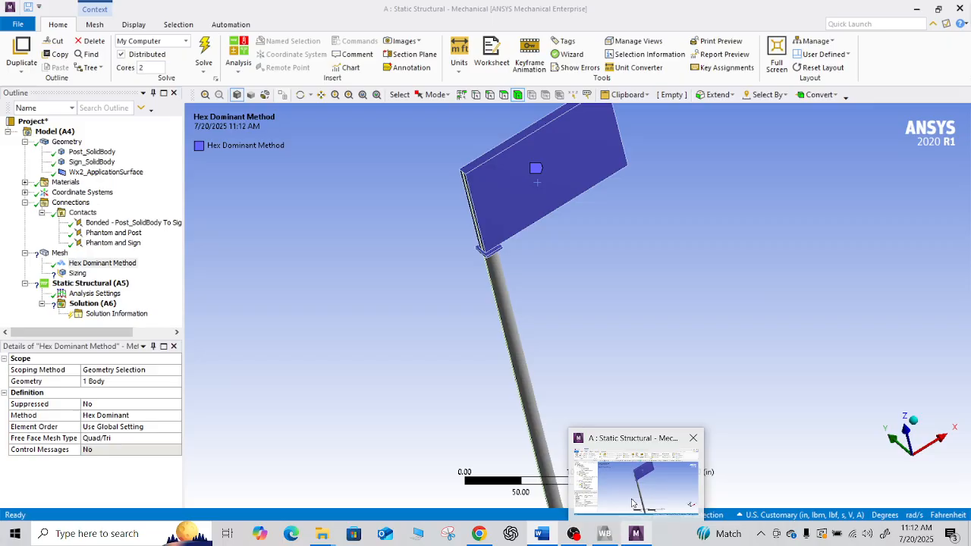
Set the sign body's mesh method back to Automatic.
{"action": "left_click", "coordinate": [125, 417]}
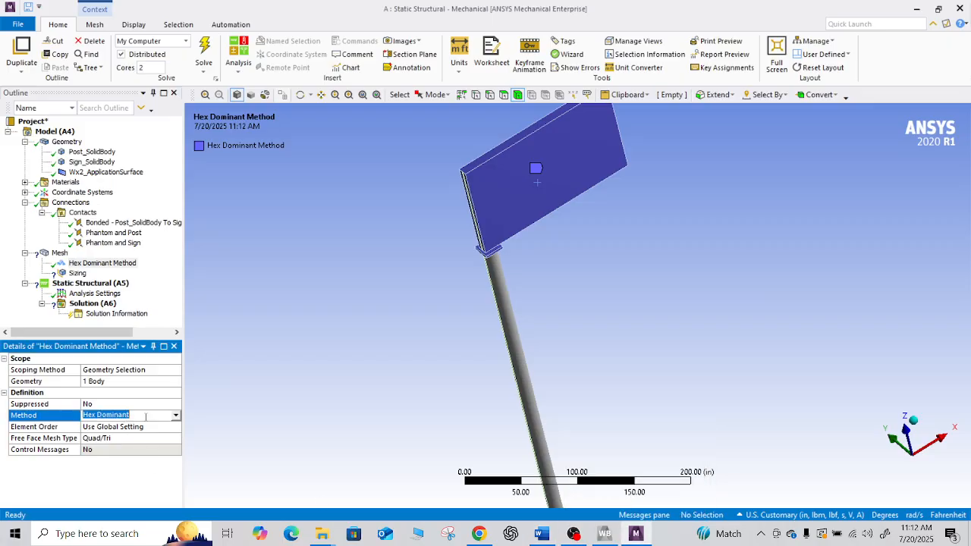
{"action": "left_click", "coordinate": [175, 415]}
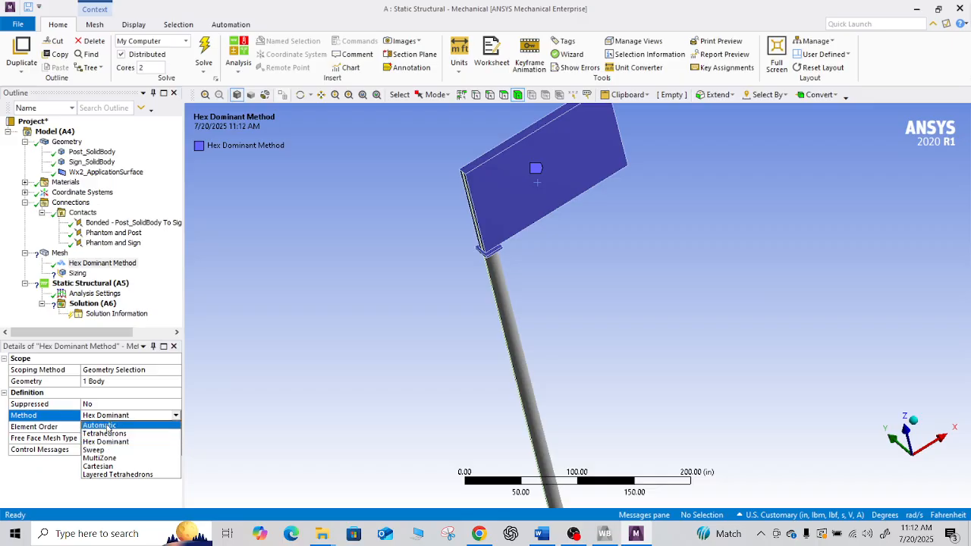
{"action": "left_click", "coordinate": [109, 426]}
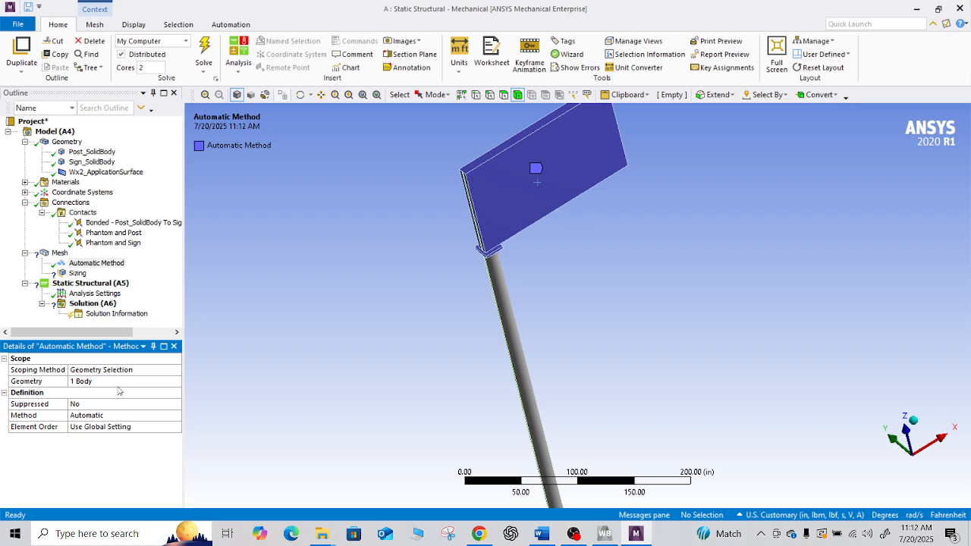
Try the Tetrahedrons method for the sign body and review the available element order options.
{"action": "left_click", "coordinate": [119, 417]}
{"action": "left_click", "coordinate": [119, 416]}
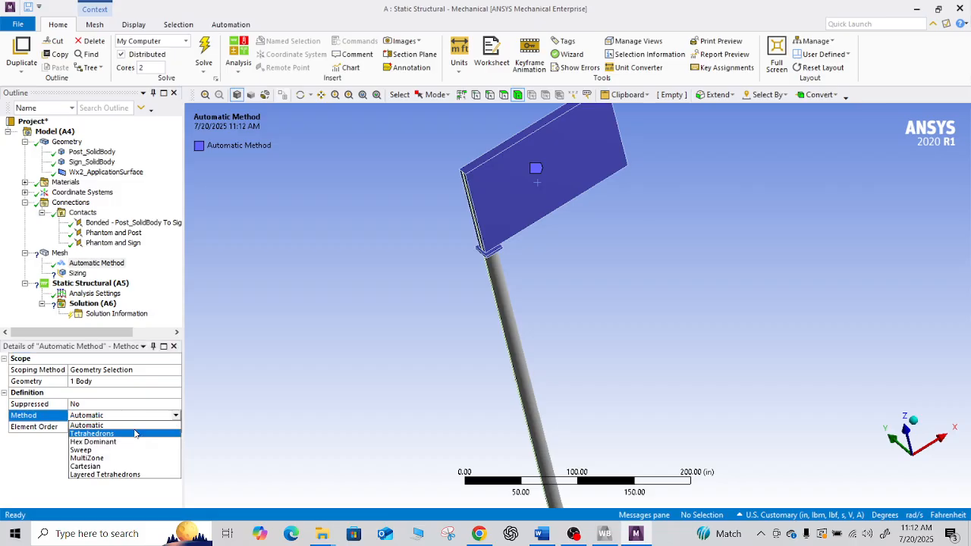
{"action": "left_click", "coordinate": [125, 434]}
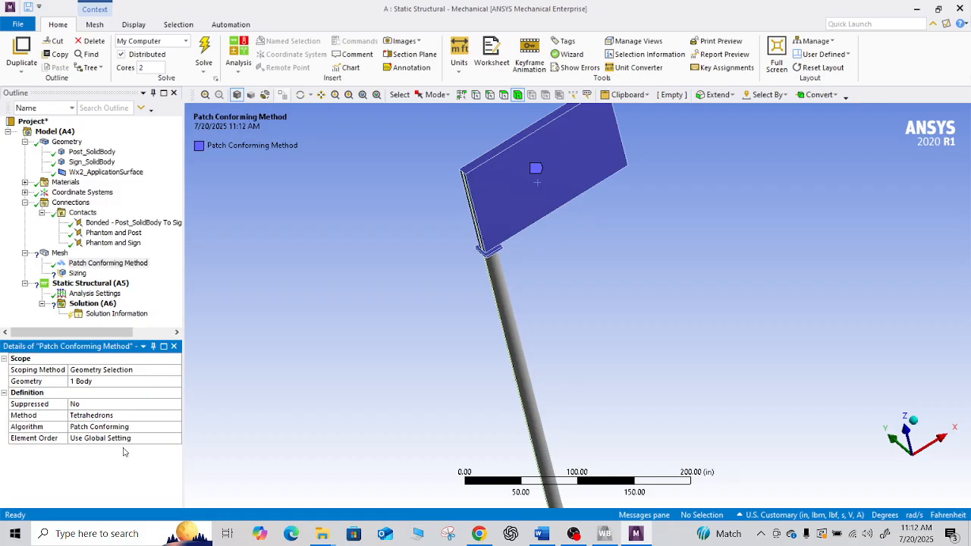
{"action": "left_click", "coordinate": [109, 439]}
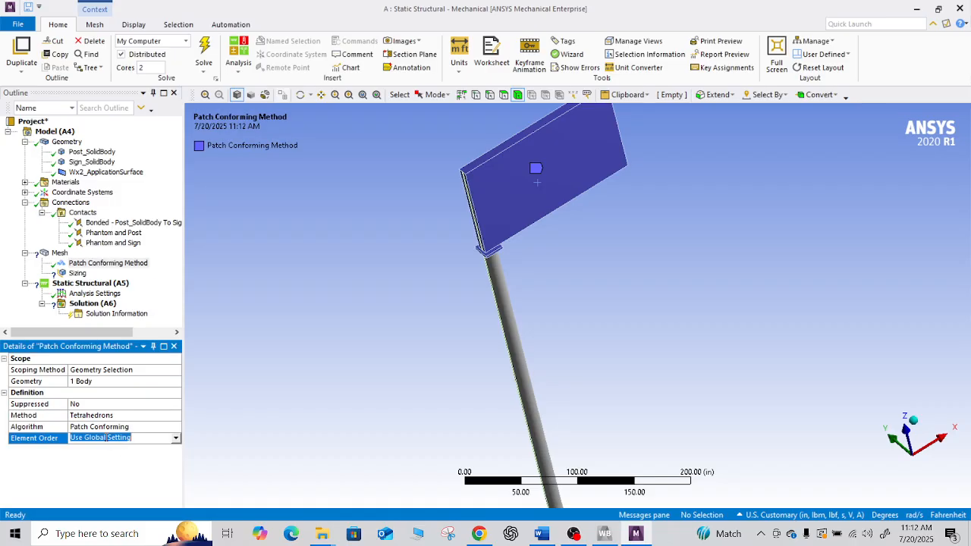
{"action": "left_click", "coordinate": [177, 439]}
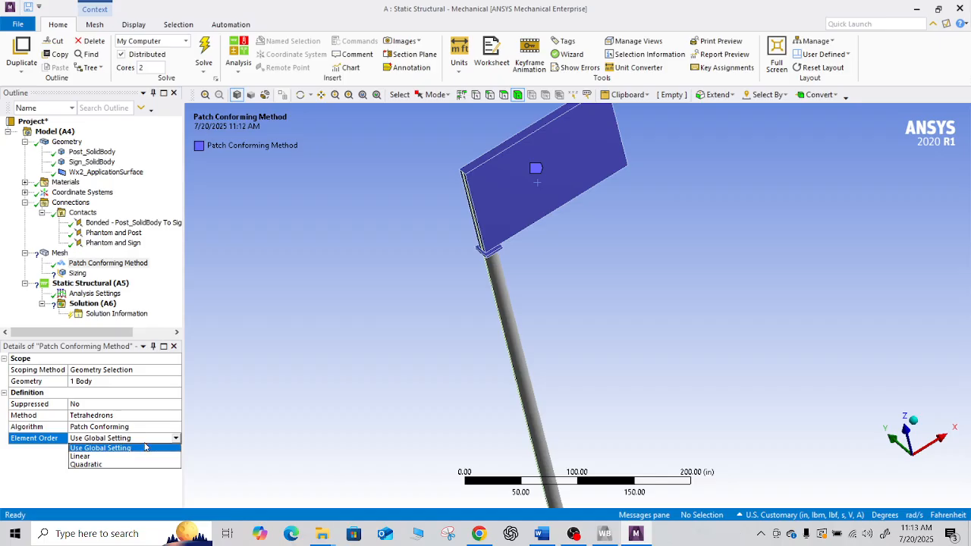
{"action": "left_click", "coordinate": [56, 463]}
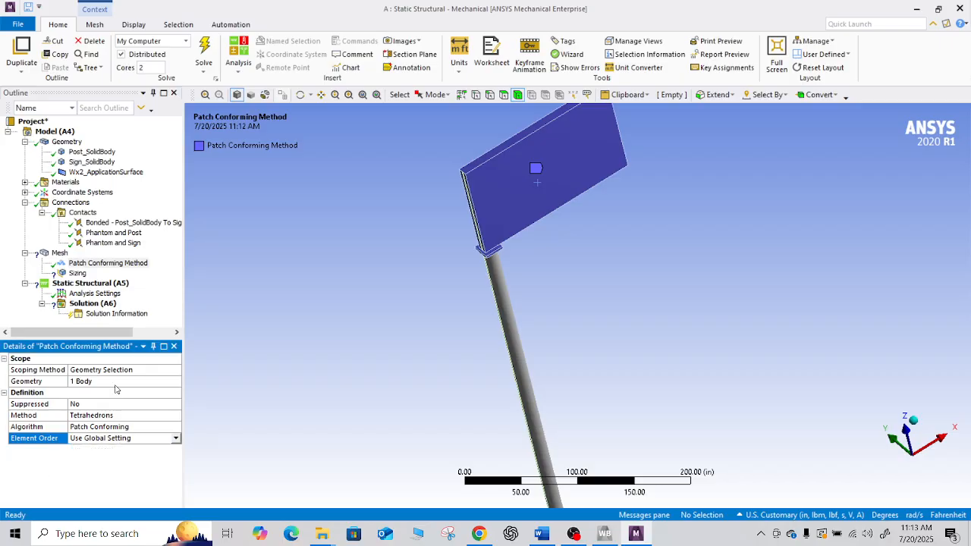
Return the sign body's mesh method from Tetrahedrons to Automatic.
{"action": "left_click", "coordinate": [159, 416]}
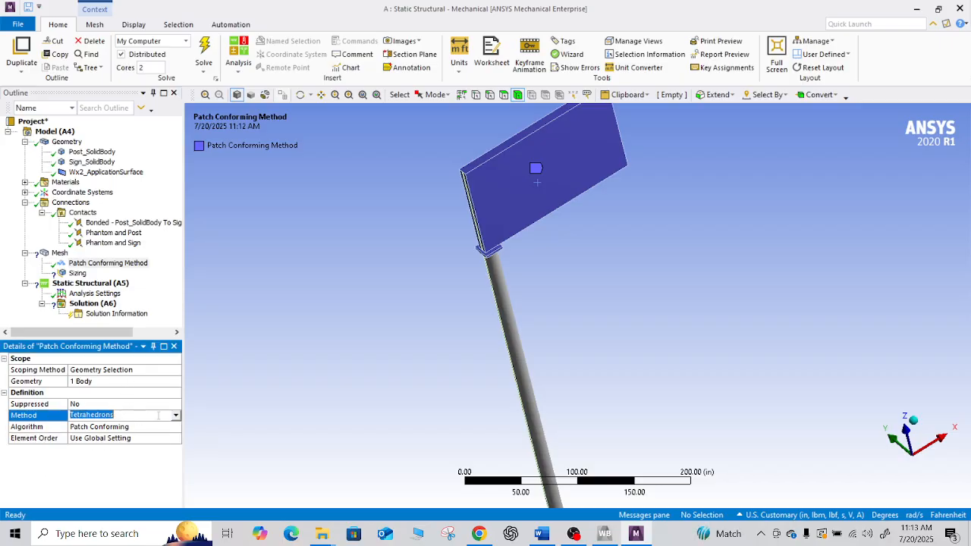
{"action": "left_click", "coordinate": [175, 416]}
{"action": "left_click", "coordinate": [109, 428]}
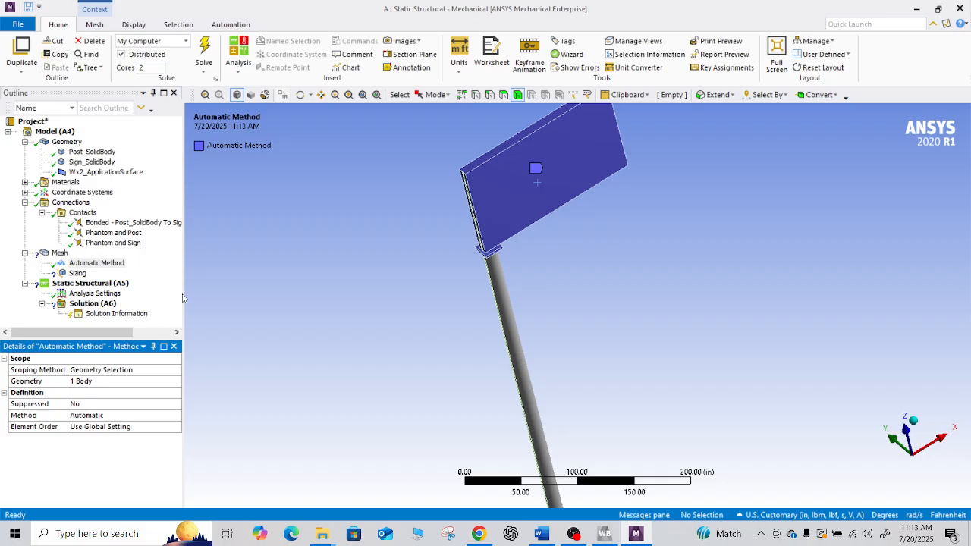
Rename the sign body's Automatic Method mesh control as "Sign method".
{"action": "right_click", "coordinate": [79, 265]}
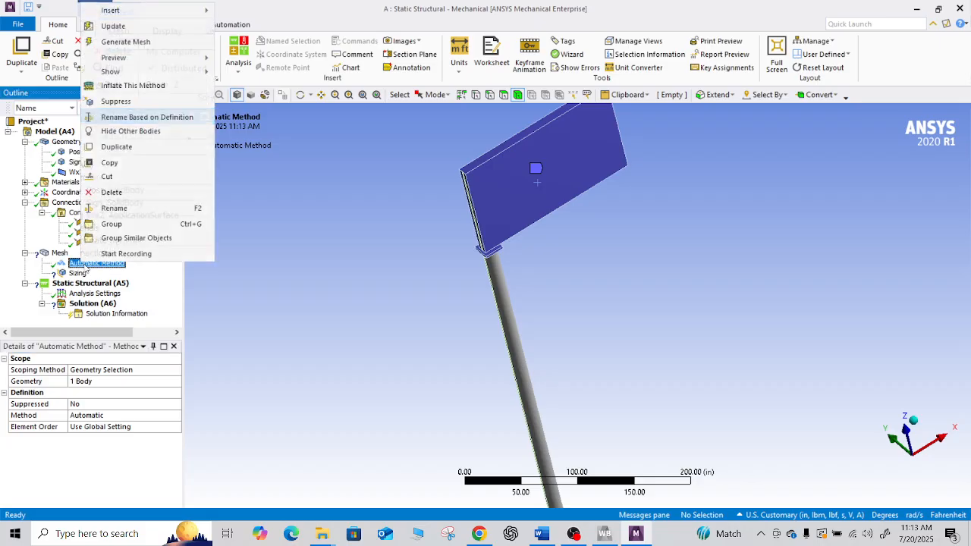
{"action": "left_click", "coordinate": [121, 207]}
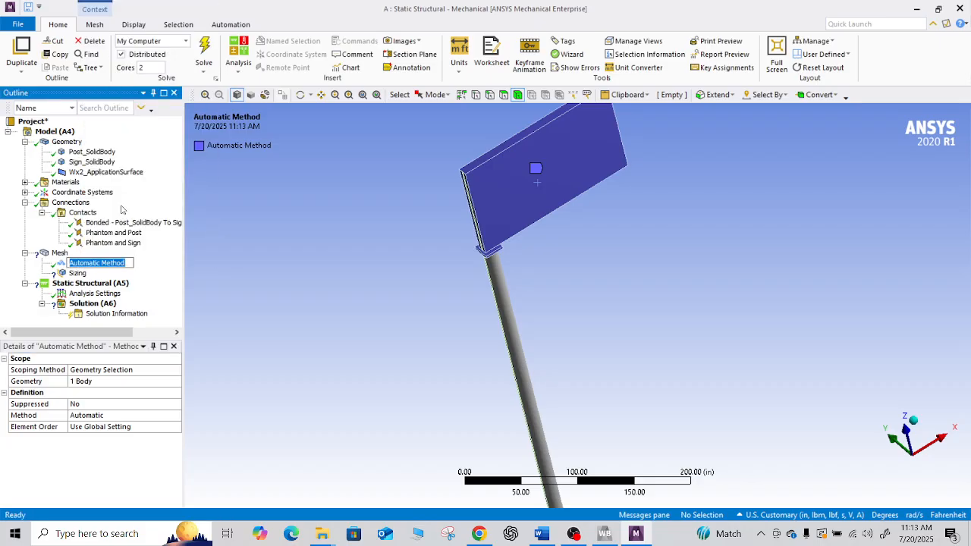
{"action": "type", "text": "Sign mes"}
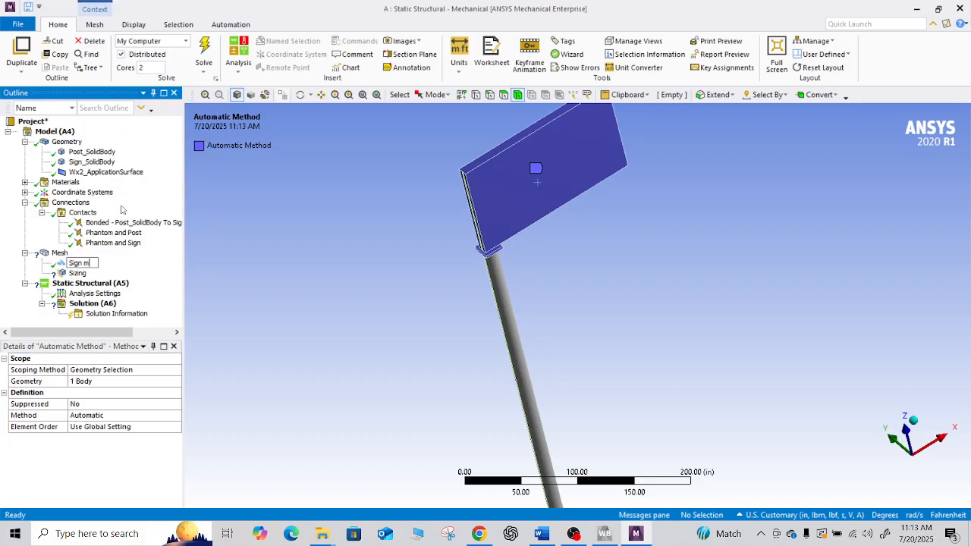
{"action": "key", "text": "BackSpace"}
{"action": "type", "text": "thi"}
{"action": "key", "text": "Return"}
{"action": "key", "text": "BackSpace"}
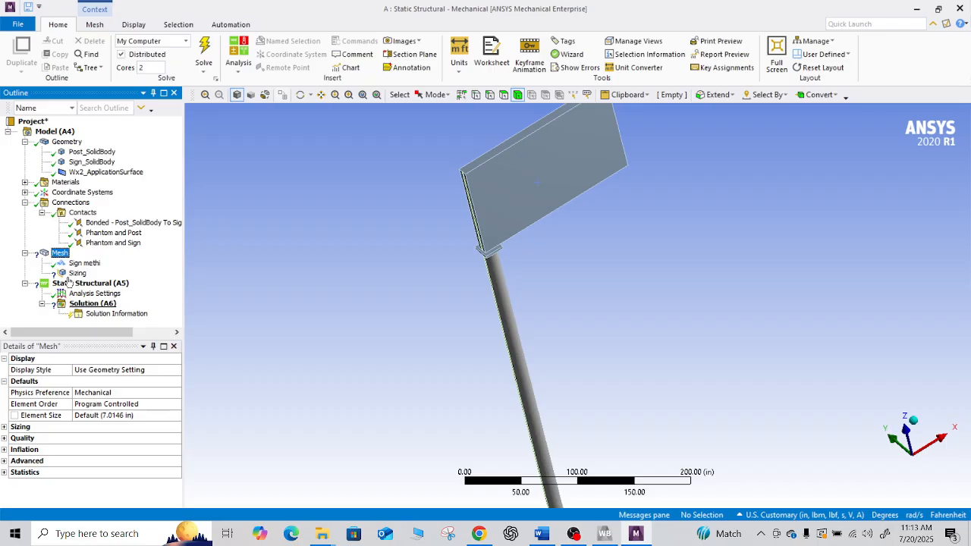
{"action": "right_click", "coordinate": [75, 262]}
{"action": "left_click", "coordinate": [124, 210]}
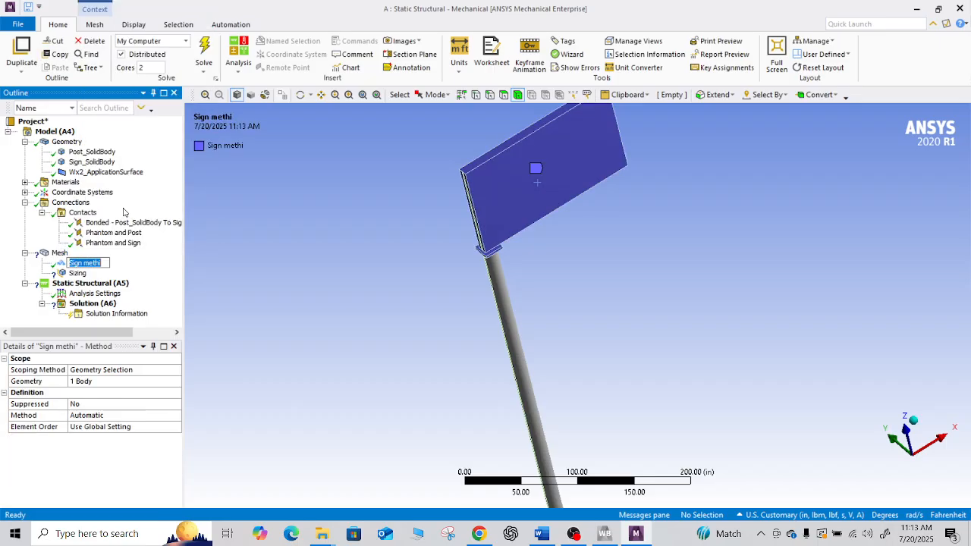
{"action": "left_click", "coordinate": [107, 262]}
{"action": "key", "text": "BackSpace"}
{"action": "key", "text": "BackSpace"}
{"action": "type", "text": "hod"}
{"action": "left_click", "coordinate": [94, 491]}
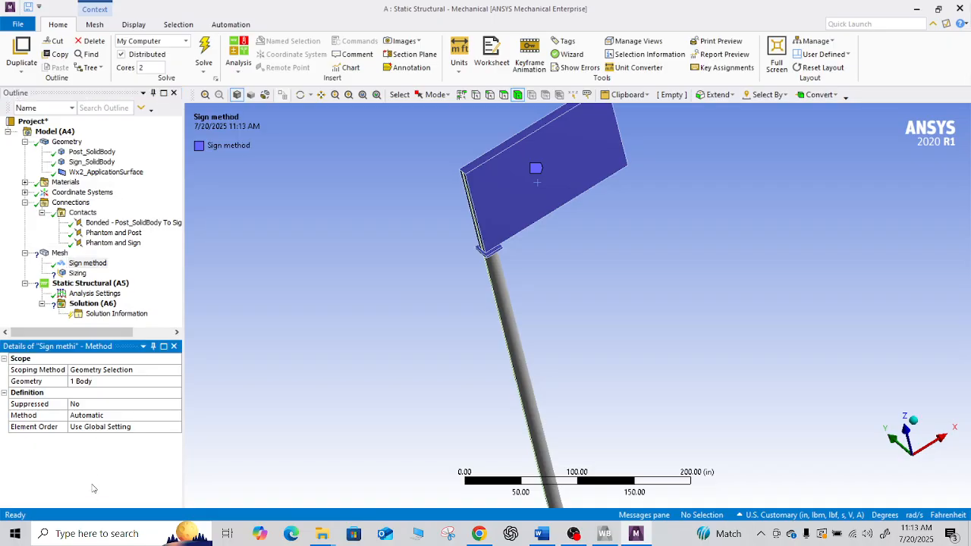
Rename the new Sizing mesh control as "Sign sizing".
{"action": "left_click", "coordinate": [78, 273]}
{"action": "right_click", "coordinate": [77, 273]}
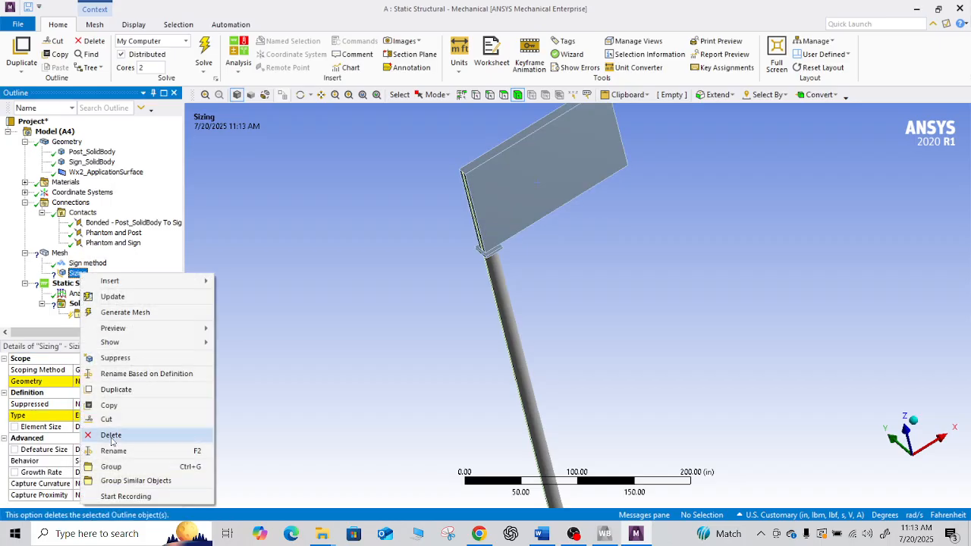
{"action": "left_click", "coordinate": [114, 453]}
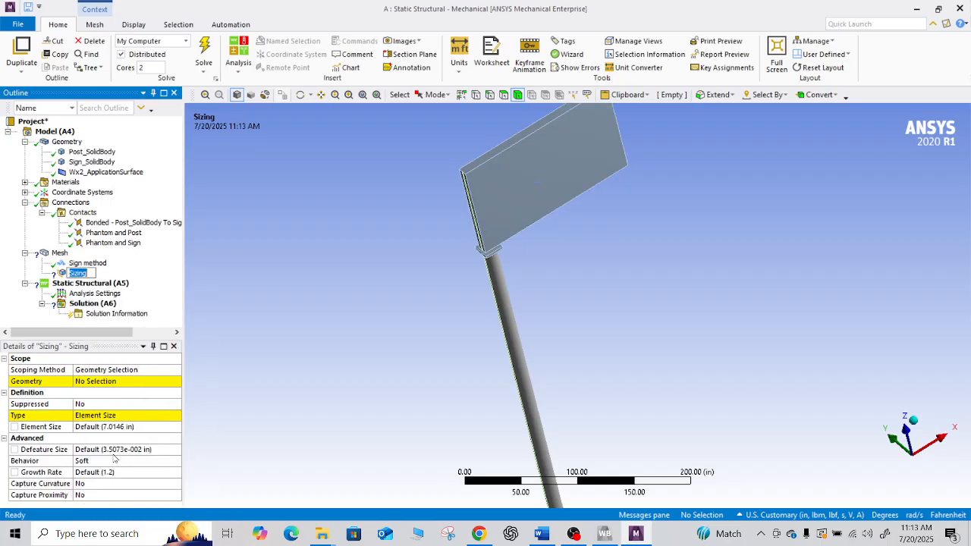
{"action": "type", "text": "Sign sizing"}
{"action": "left_click", "coordinate": [249, 374]}
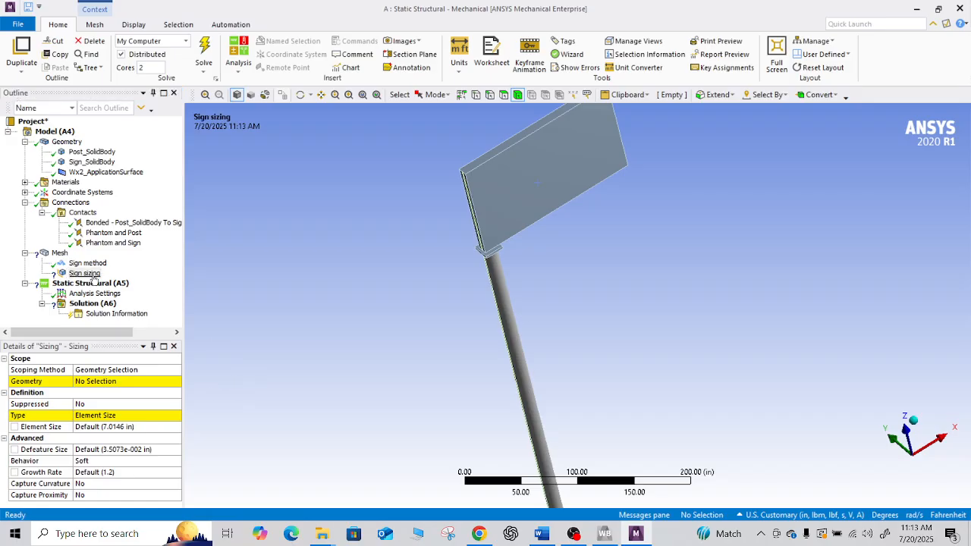
Scope the Sign sizing control to the sign body and enter 0 as its element size to use the default.
{"action": "left_click", "coordinate": [91, 274]}
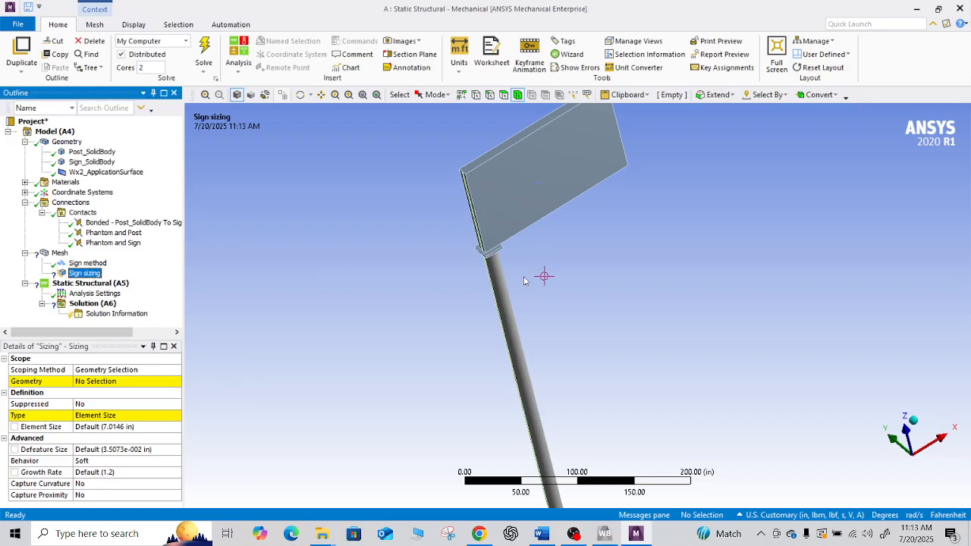
{"action": "left_click", "coordinate": [520, 207]}
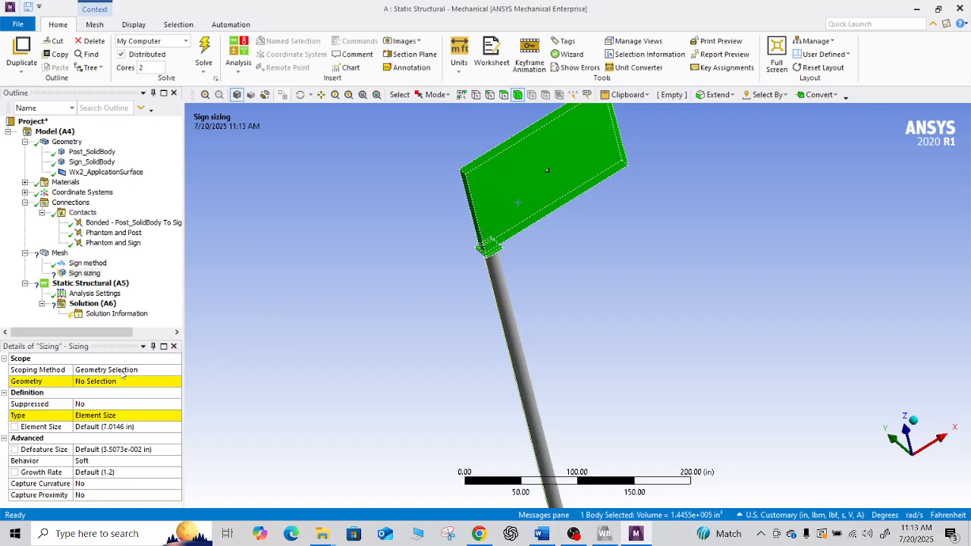
{"action": "left_click", "coordinate": [119, 382]}
{"action": "left_click", "coordinate": [119, 382]}
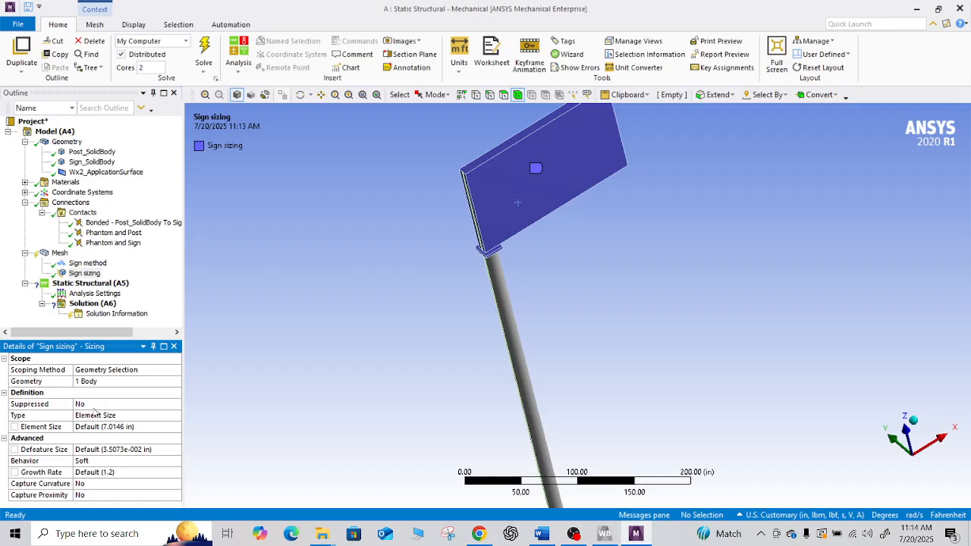
{"action": "left_click", "coordinate": [107, 429]}
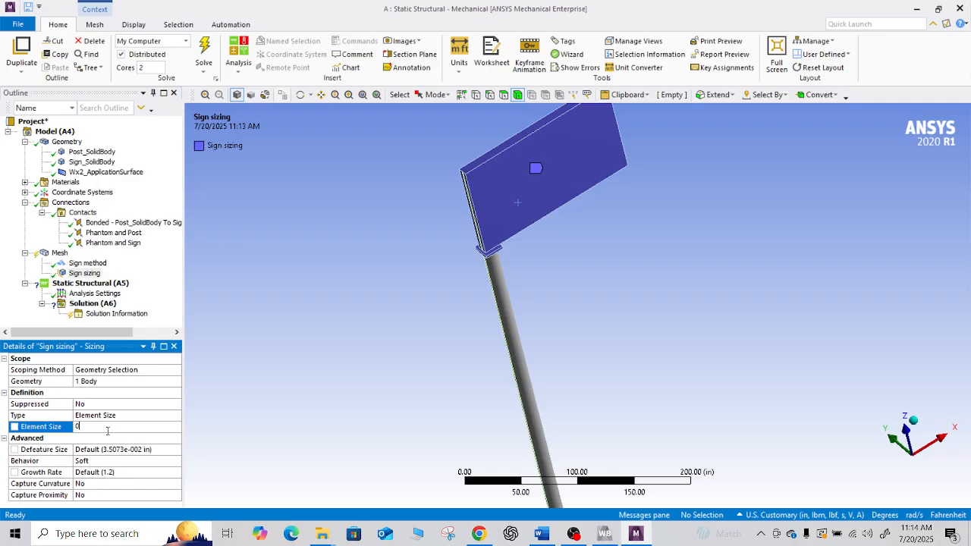
{"action": "left_click", "coordinate": [238, 434]}
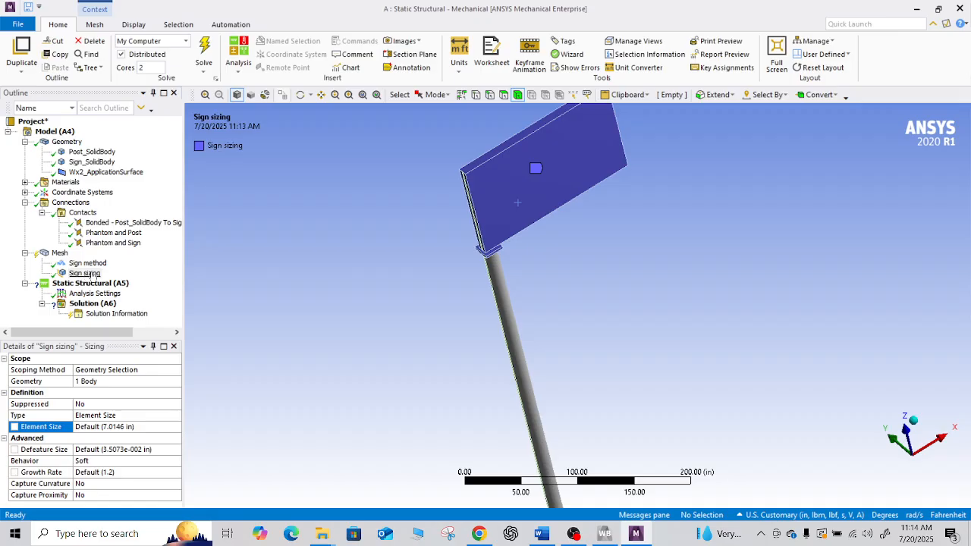
Insert another mesh Method control and rename it as "Post Method".
{"action": "scroll", "coordinate": [574, 306], "scroll_direction": "down", "scroll_amount": 2}
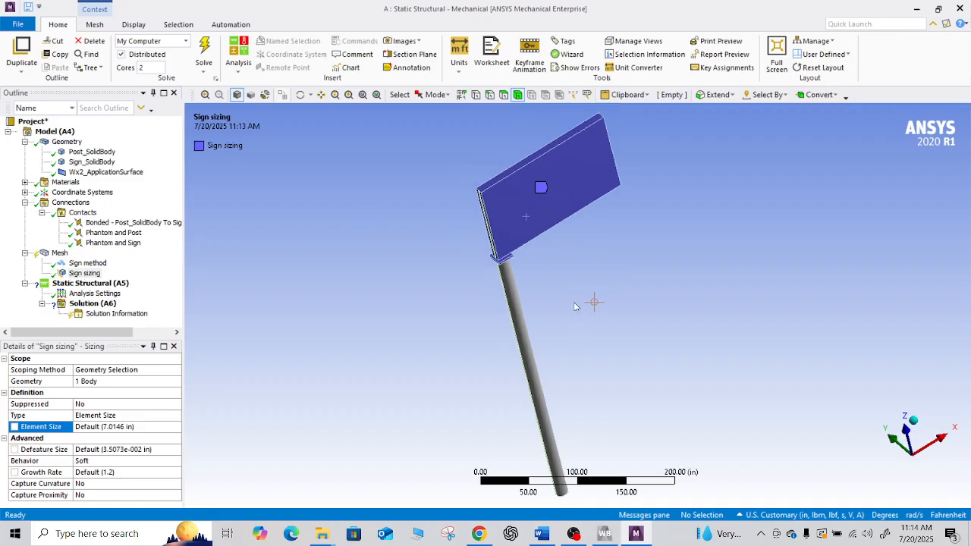
{"action": "left_click", "coordinate": [54, 254]}
{"action": "right_click", "coordinate": [57, 255]}
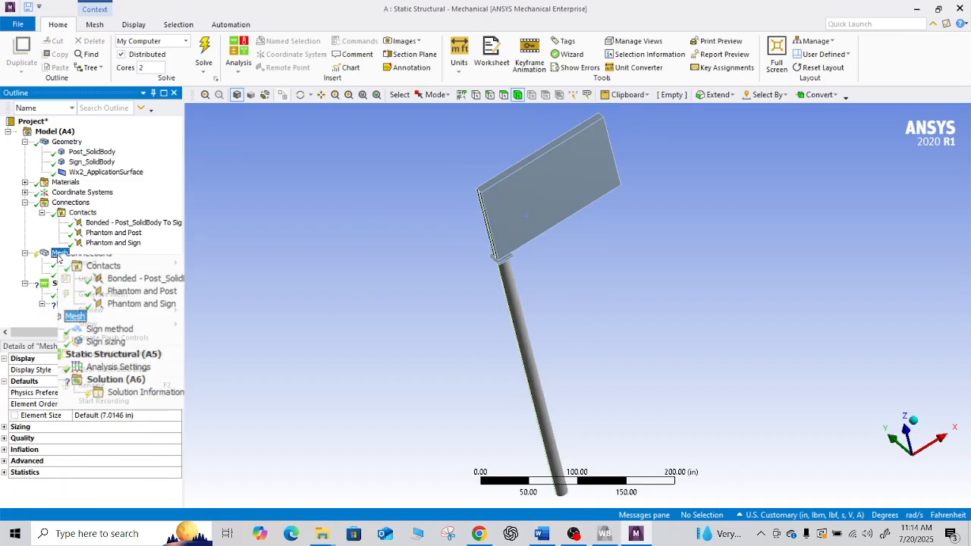
{"action": "mouse_move", "coordinate": [128, 262]}
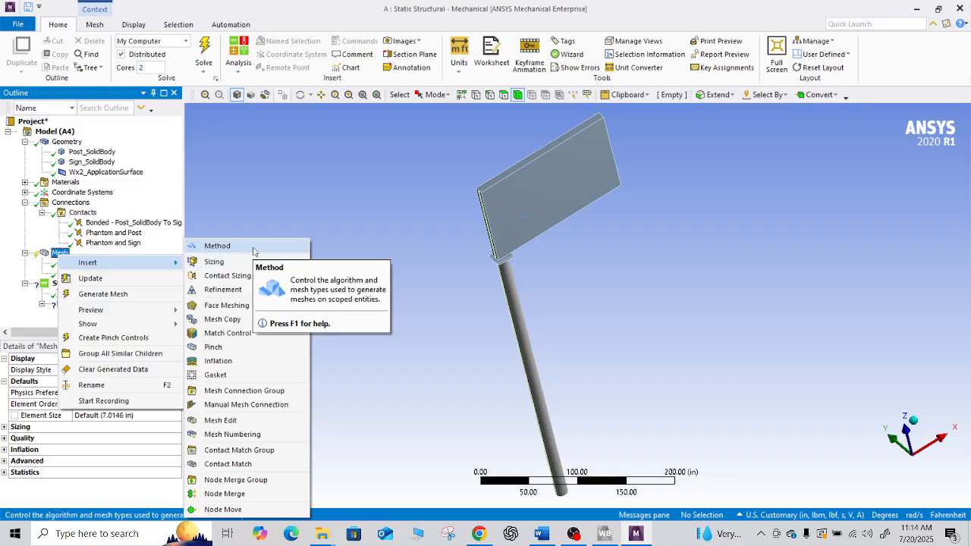
{"action": "left_click", "coordinate": [228, 246]}
{"action": "right_click", "coordinate": [107, 287]}
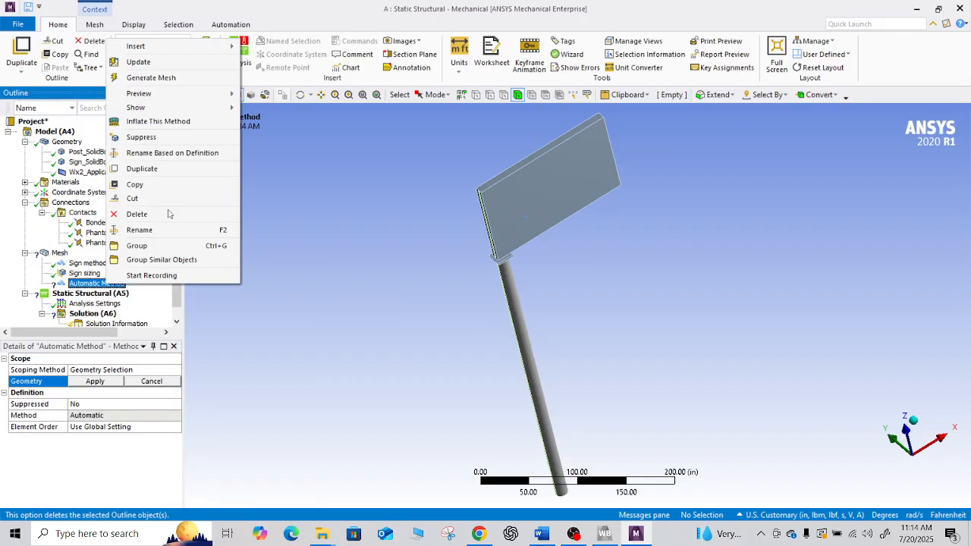
{"action": "left_click", "coordinate": [167, 232]}
{"action": "type", "text": "P"}
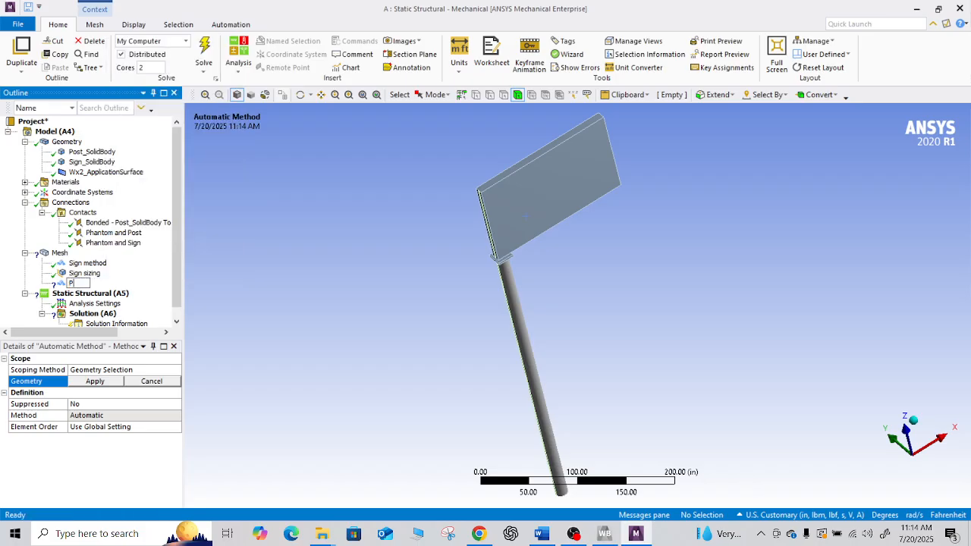
{"action": "type", "text": "ost Method"}
{"action": "left_click", "coordinate": [234, 286]}
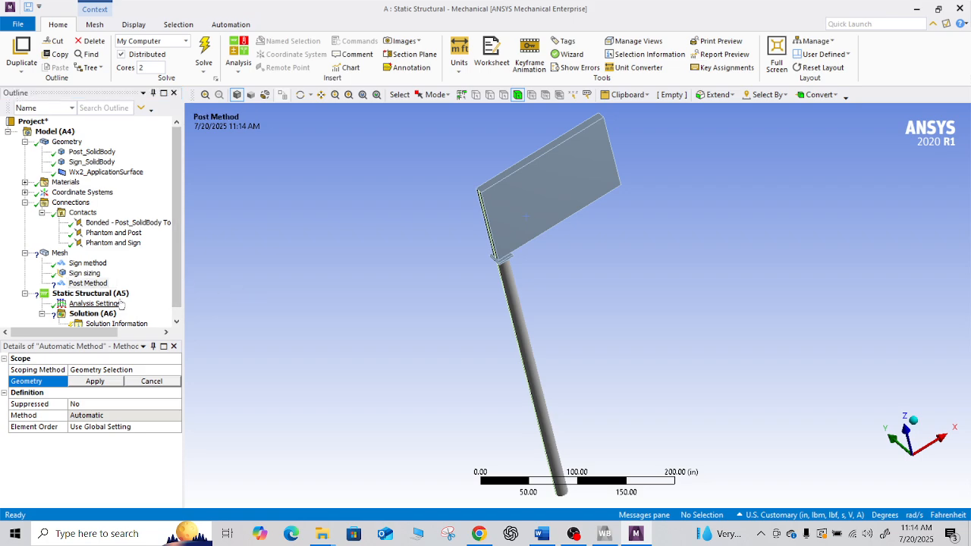
Insert a second mesh Sizing control and rename it as "Post Sizing".
{"action": "right_click", "coordinate": [66, 248]}
{"action": "left_click", "coordinate": [61, 253]}
{"action": "right_click", "coordinate": [61, 252]}
{"action": "mouse_move", "coordinate": [86, 259]}
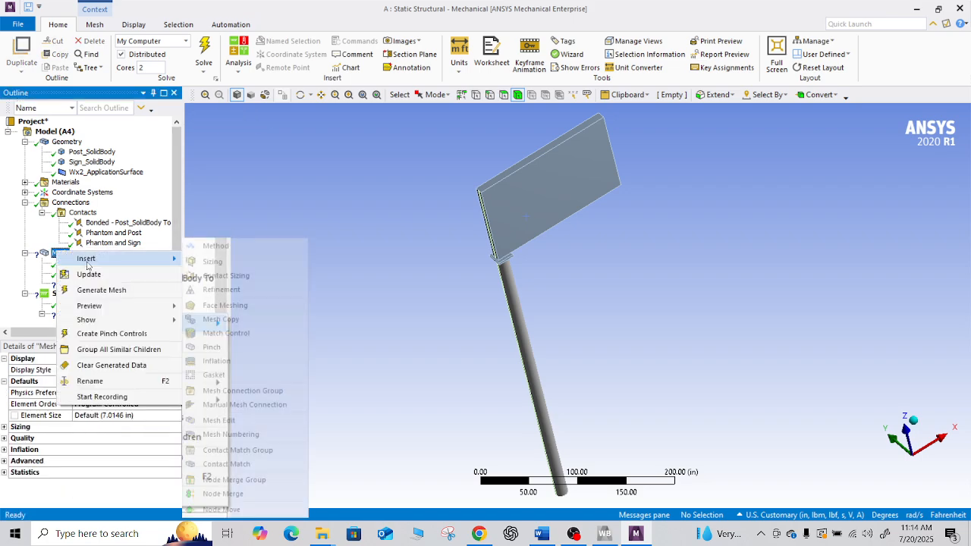
{"action": "left_click", "coordinate": [230, 264]}
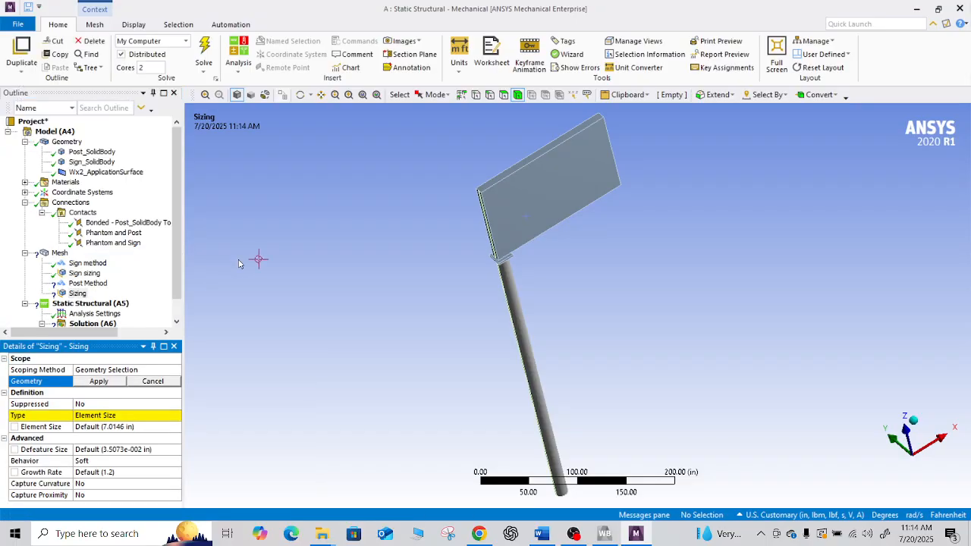
{"action": "right_click", "coordinate": [84, 294]}
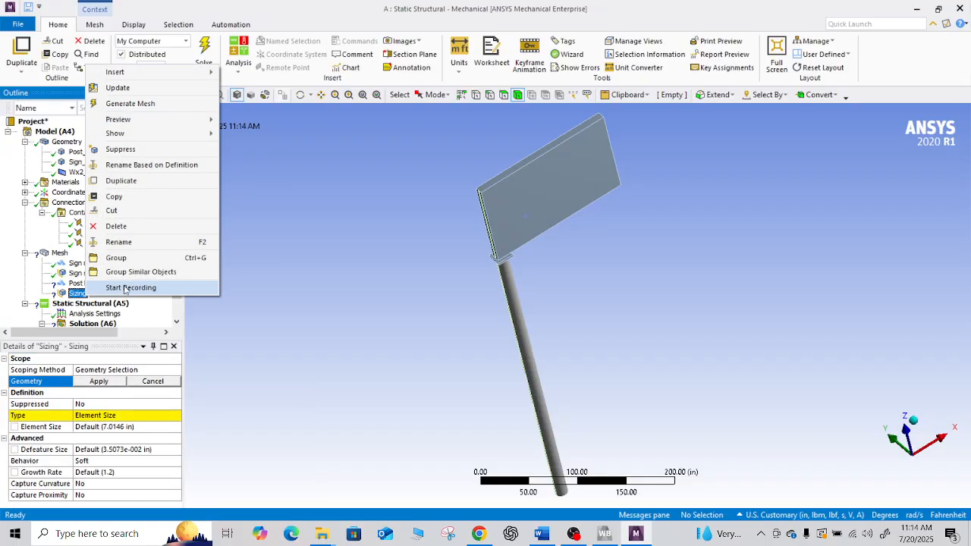
{"action": "left_click", "coordinate": [119, 242]}
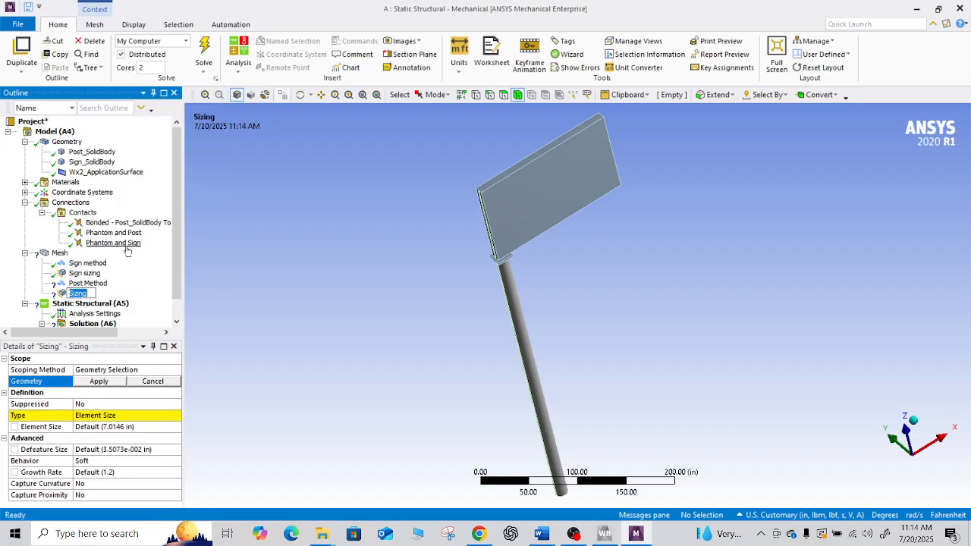
{"action": "type", "text": "Post Sizing"}
{"action": "left_click", "coordinate": [249, 318]}
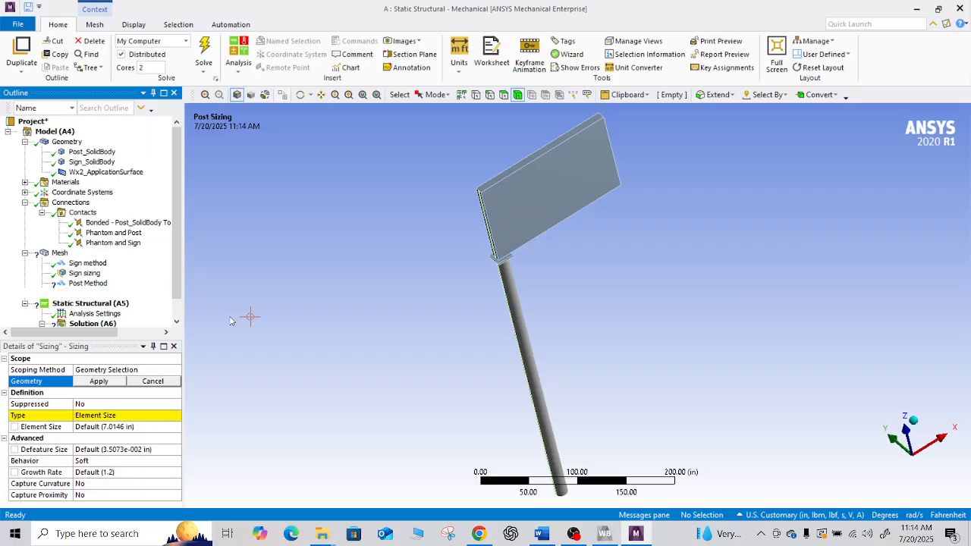
Scope the Post Method control to the post body and keep its method as Automatic.
{"action": "left_click", "coordinate": [92, 285]}
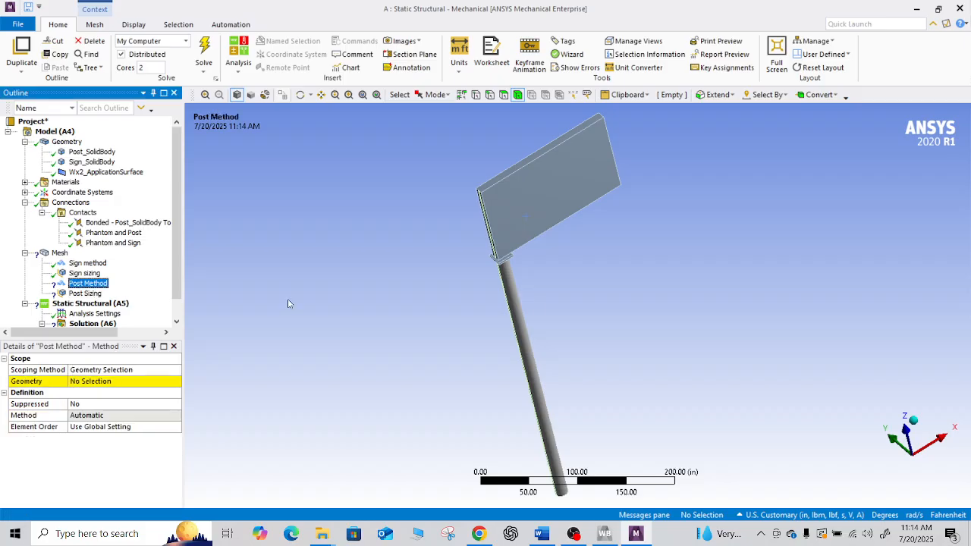
{"action": "left_click", "coordinate": [530, 354]}
{"action": "left_click", "coordinate": [136, 384]}
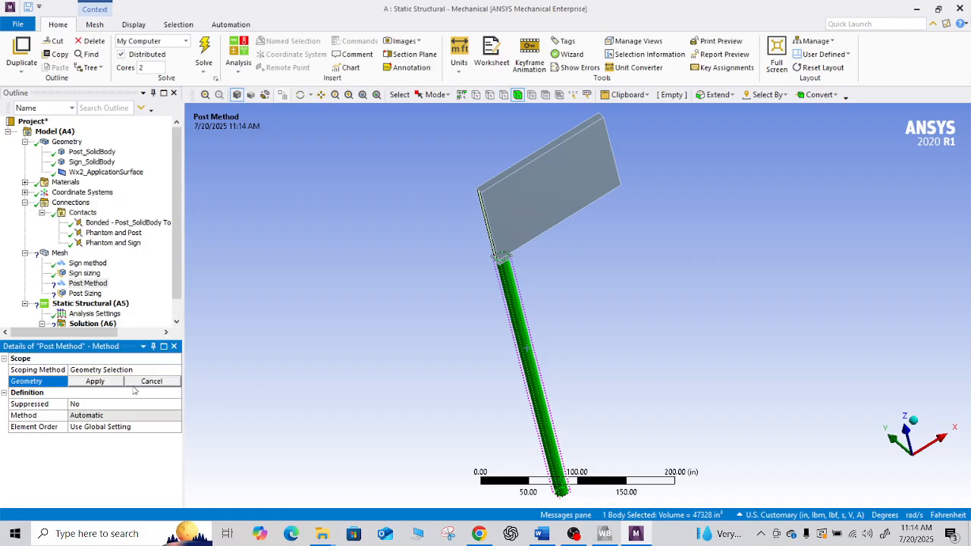
{"action": "left_click", "coordinate": [114, 385]}
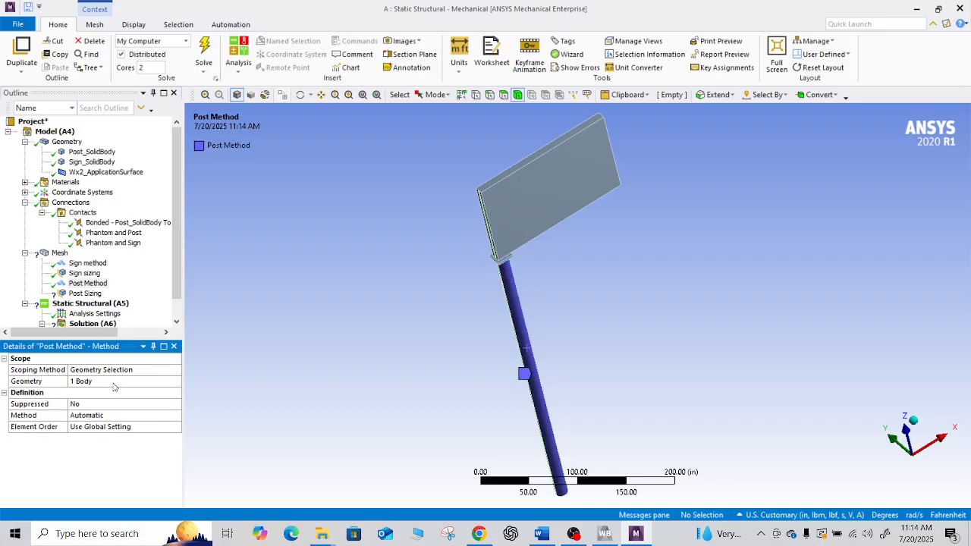
{"action": "left_click", "coordinate": [147, 416]}
{"action": "left_click", "coordinate": [175, 415]}
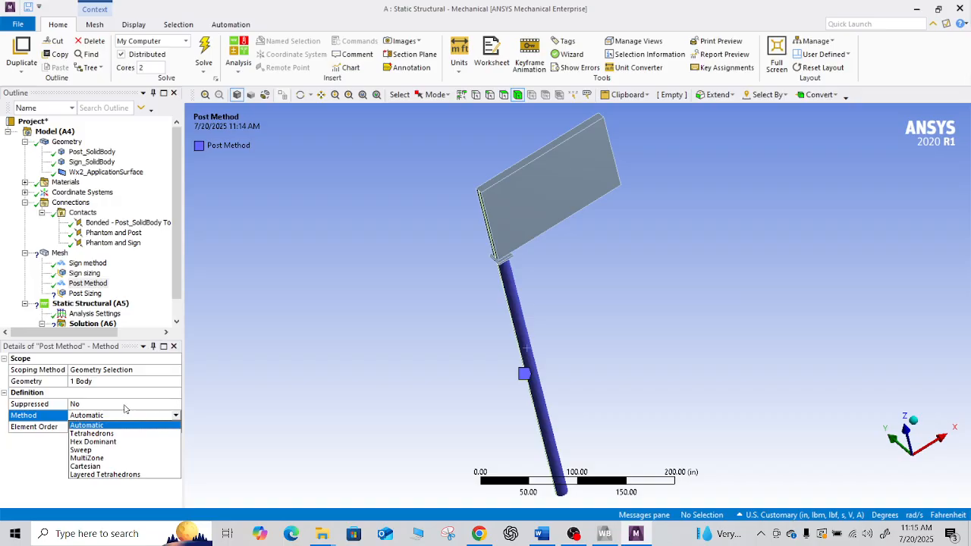
{"action": "left_click", "coordinate": [25, 464]}
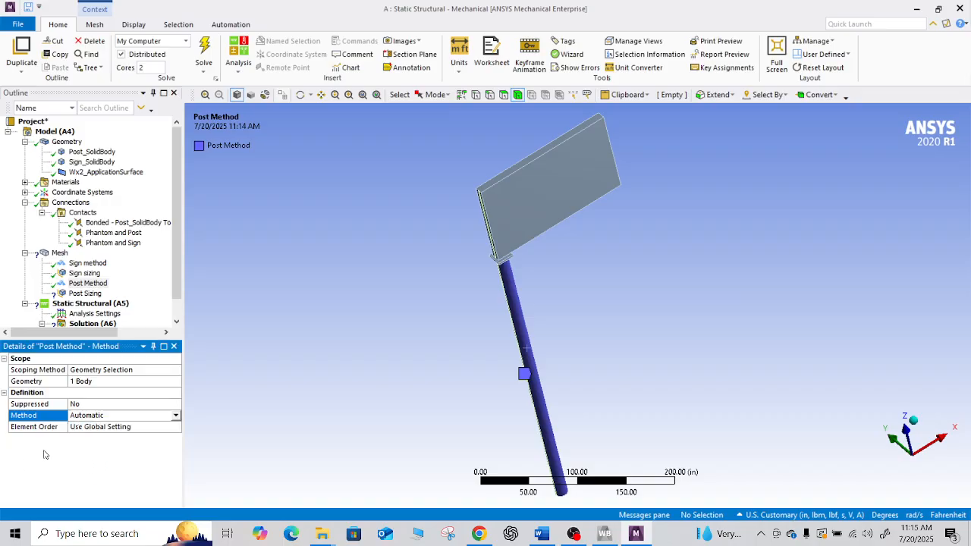
Scope the Post Sizing control to the post body.
{"action": "left_click", "coordinate": [85, 294]}
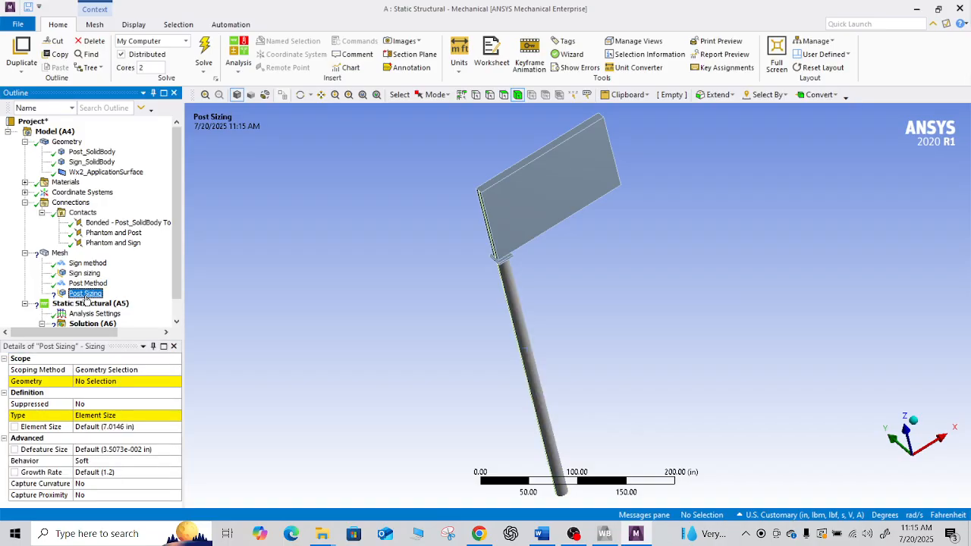
{"action": "left_click", "coordinate": [515, 312]}
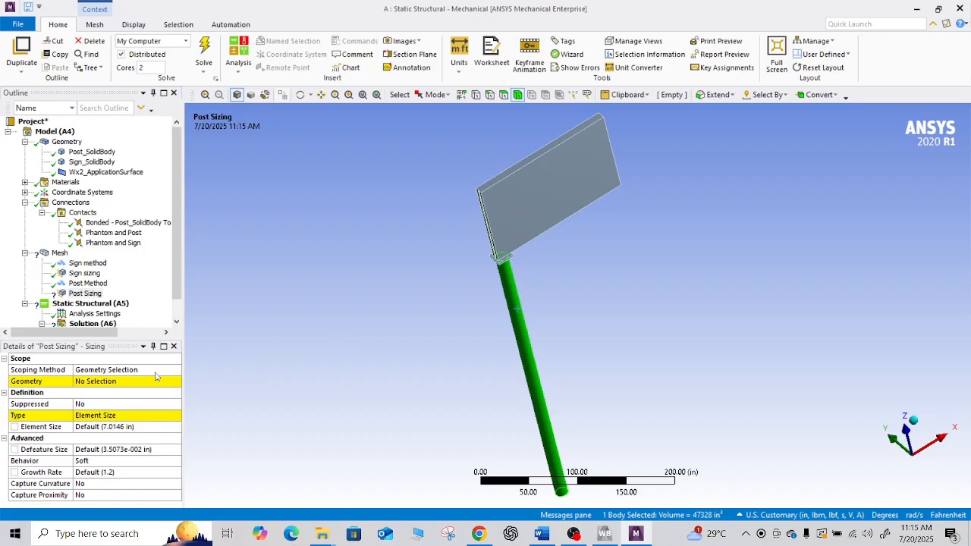
{"action": "left_click", "coordinate": [136, 382]}
{"action": "left_click", "coordinate": [112, 383]}
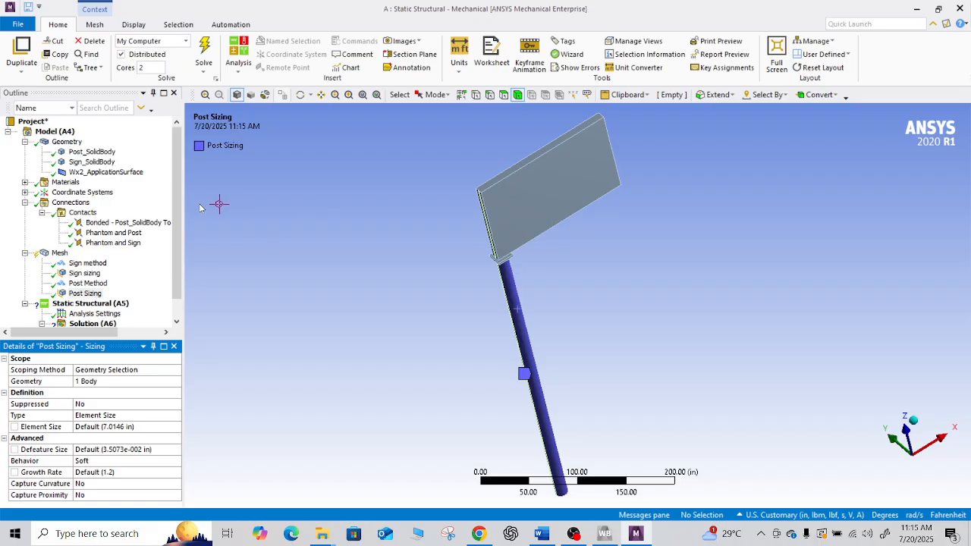
Generate the mesh for the whole signpost model.
{"action": "right_click", "coordinate": [58, 254]}
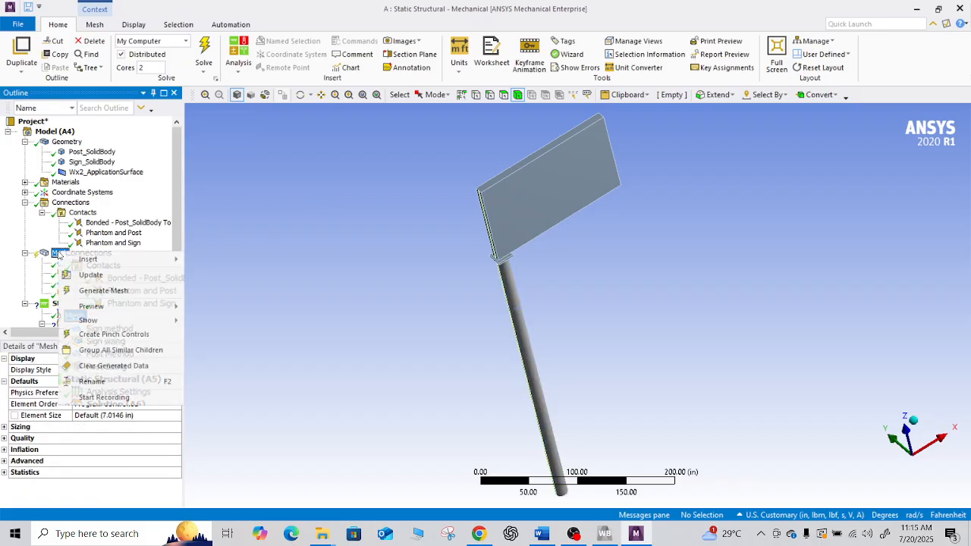
{"action": "left_click", "coordinate": [102, 292]}
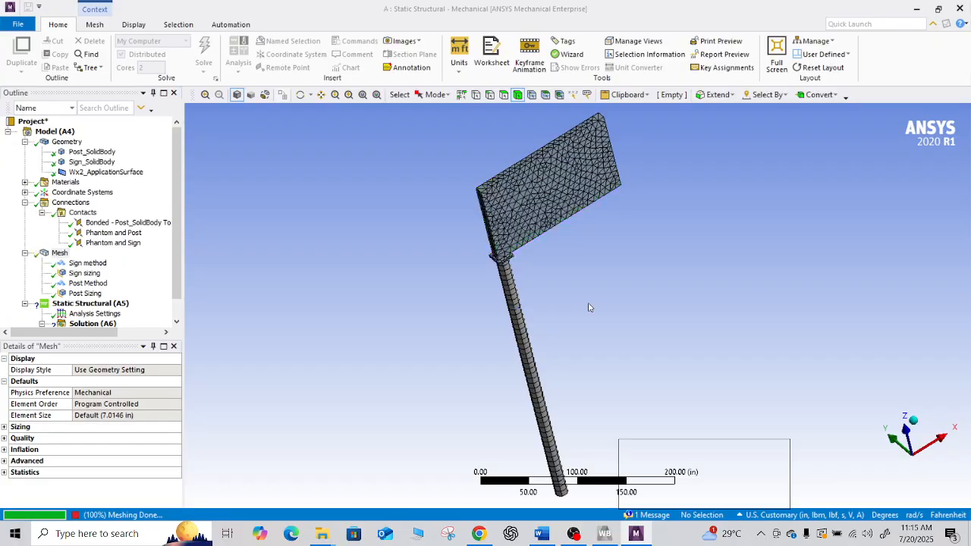
Examine the generated mesh on the sign and post, including its node and element statistics.
{"action": "scroll", "coordinate": [576, 298], "scroll_direction": "up", "scroll_amount": 1}
{"action": "scroll", "coordinate": [575, 297], "scroll_direction": "up", "scroll_amount": 3}
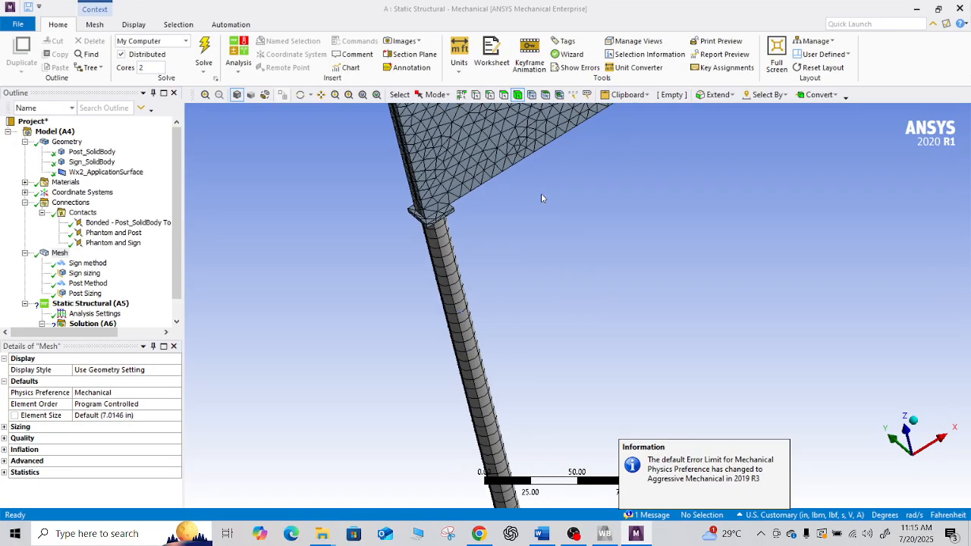
{"action": "middle_click_drag", "start_coordinate": [552, 234], "coordinate": [538, 306]}
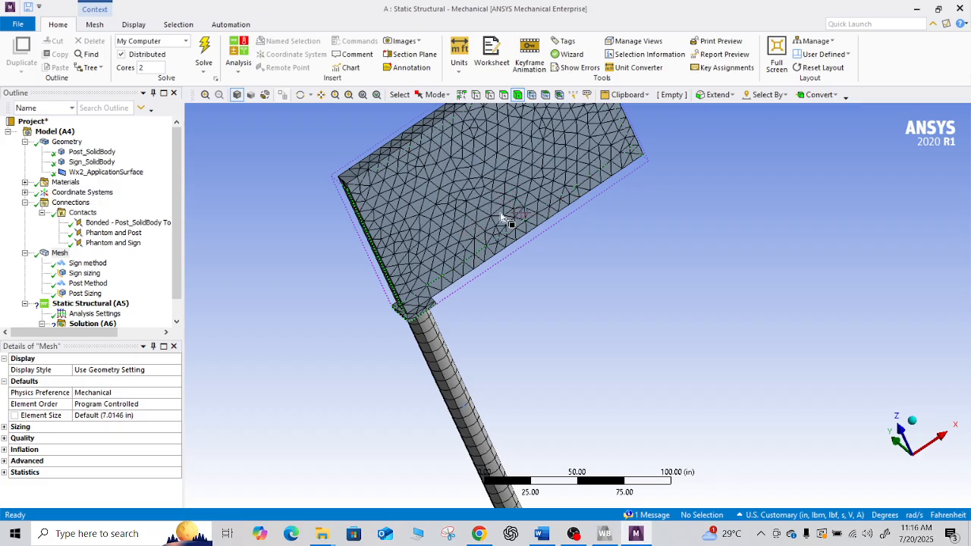
{"action": "scroll", "coordinate": [458, 382], "scroll_direction": "up", "scroll_amount": 1}
{"action": "middle_click_drag", "start_coordinate": [456, 402], "coordinate": [565, 360]}
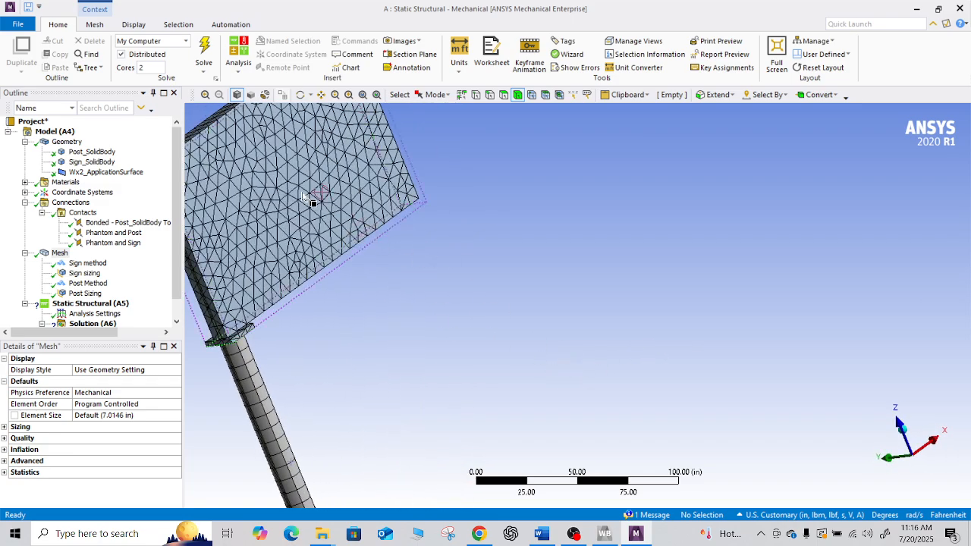
{"action": "middle_click_drag", "start_coordinate": [296, 197], "coordinate": [544, 247], "text": "ctrl"}
{"action": "scroll", "coordinate": [544, 247], "scroll_direction": "down", "scroll_amount": 2}
{"action": "scroll", "coordinate": [545, 247], "scroll_direction": "down", "scroll_amount": 1}
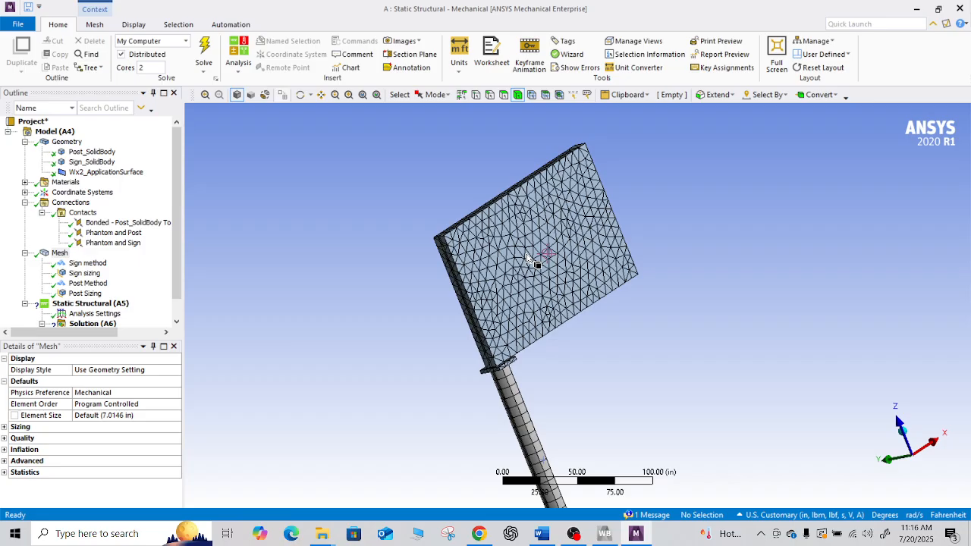
{"action": "left_click", "coordinate": [60, 253]}
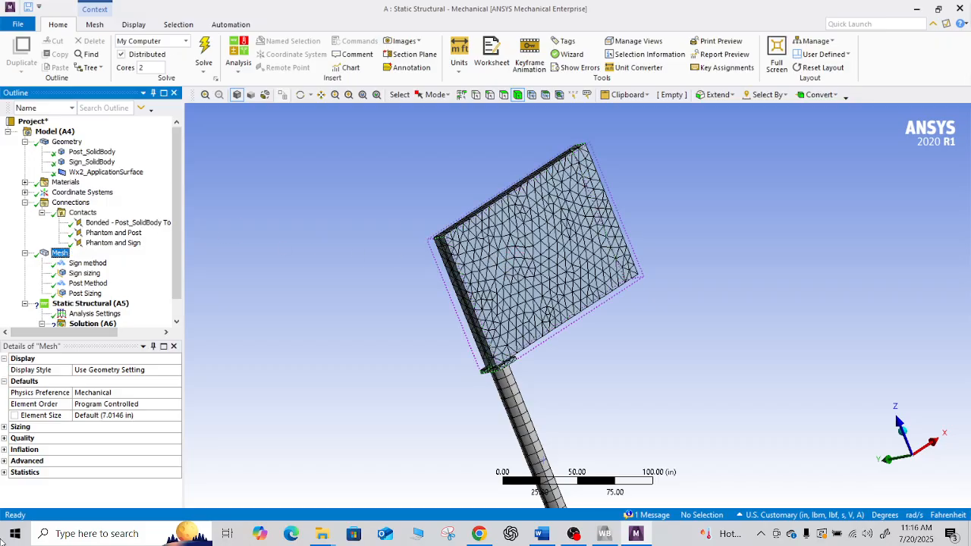
{"action": "left_click", "coordinate": [5, 472]}
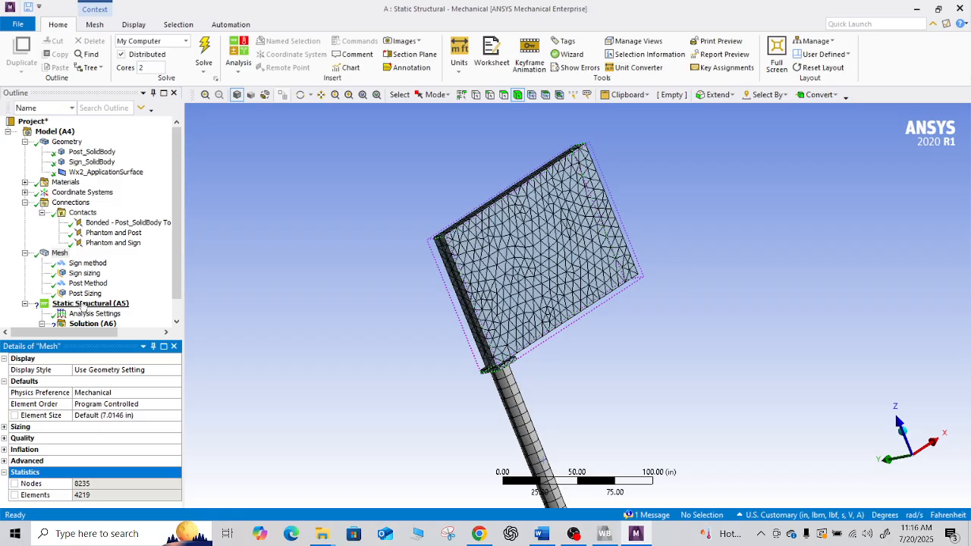
Switch to the lab manual in Word and review the Activity 03 signpost loading diagram and the table of load types and values.
{"action": "left_click", "coordinate": [537, 533]}
{"action": "scroll", "coordinate": [521, 368], "scroll_direction": "up", "scroll_amount": 10}
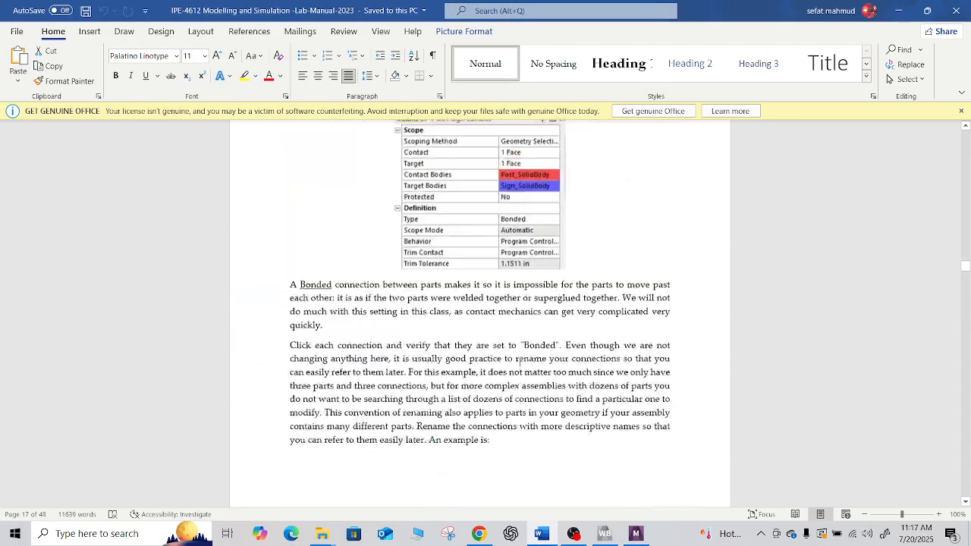
{"action": "scroll", "coordinate": [520, 368], "scroll_direction": "up", "scroll_amount": 12}
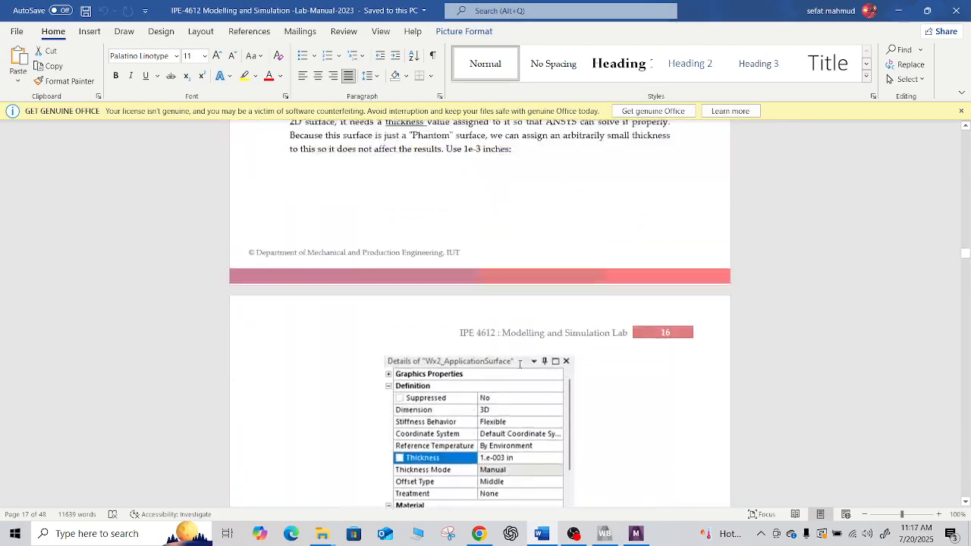
{"action": "scroll", "coordinate": [520, 366], "scroll_direction": "up", "scroll_amount": 12}
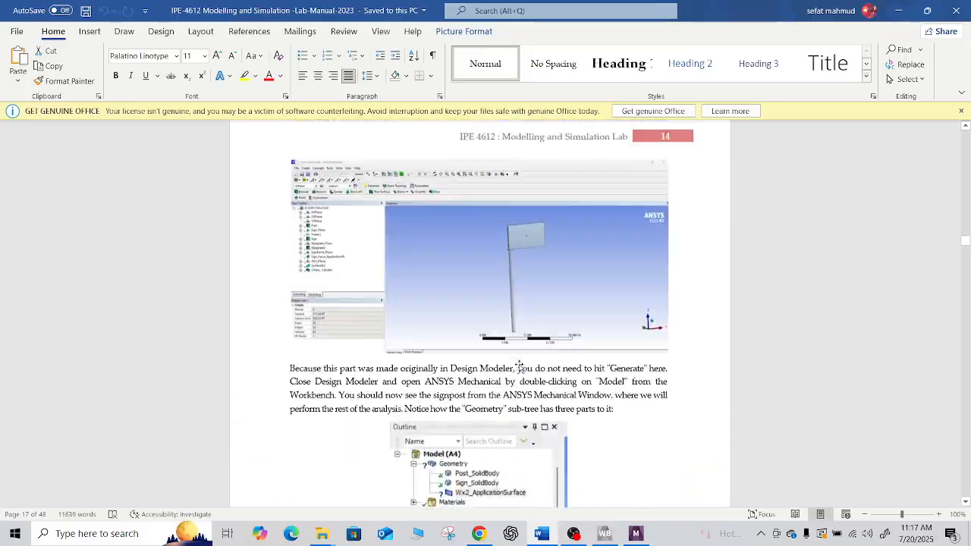
{"action": "scroll", "coordinate": [520, 368], "scroll_direction": "up", "scroll_amount": 12}
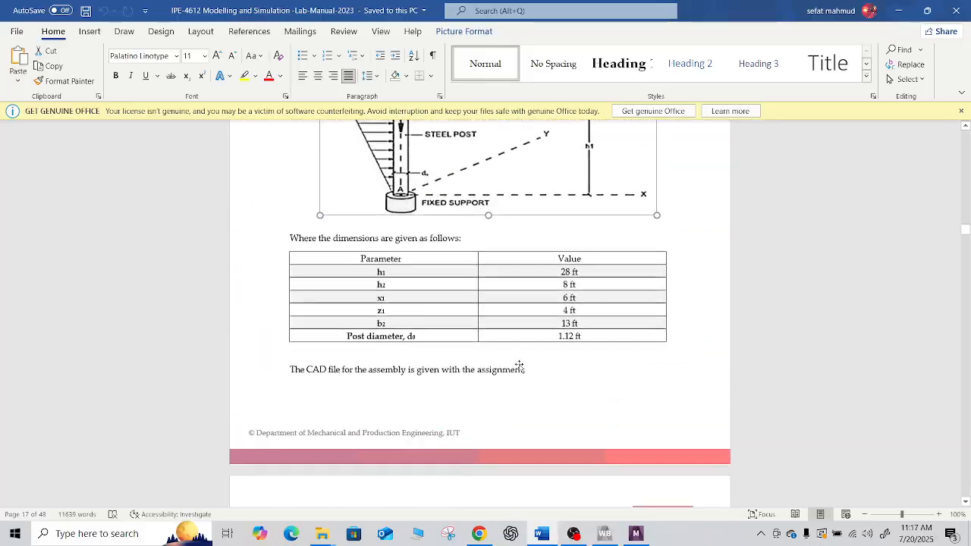
{"action": "scroll", "coordinate": [521, 368], "scroll_direction": "up", "scroll_amount": 6}
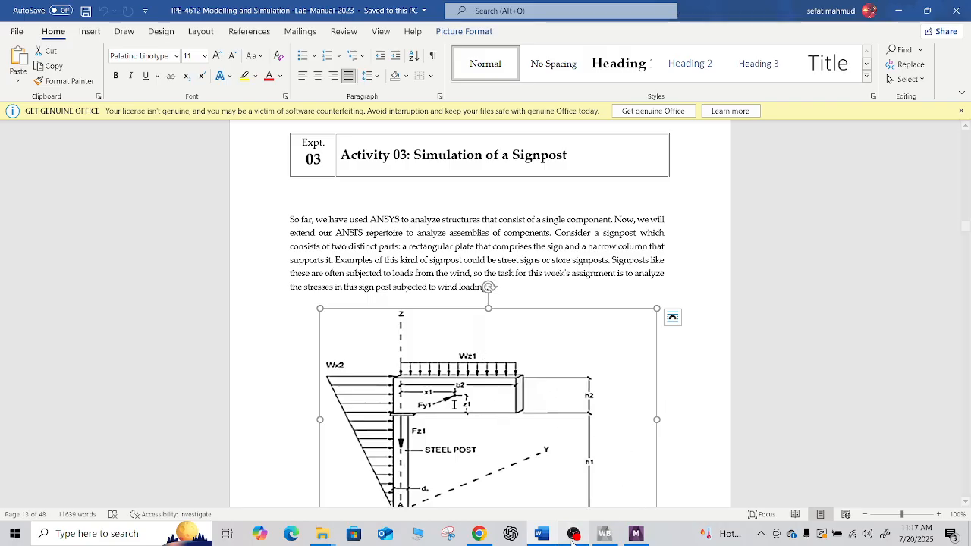
{"action": "mouse_move", "coordinate": [543, 536]}
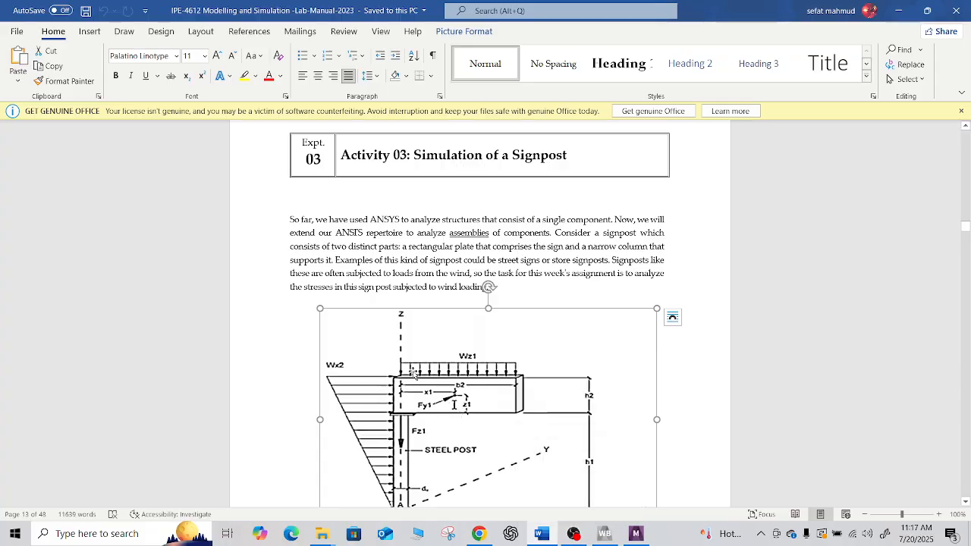
{"action": "scroll", "coordinate": [488, 364], "scroll_direction": "down", "scroll_amount": 1}
{"action": "scroll", "coordinate": [488, 362], "scroll_direction": "down", "scroll_amount": 14}
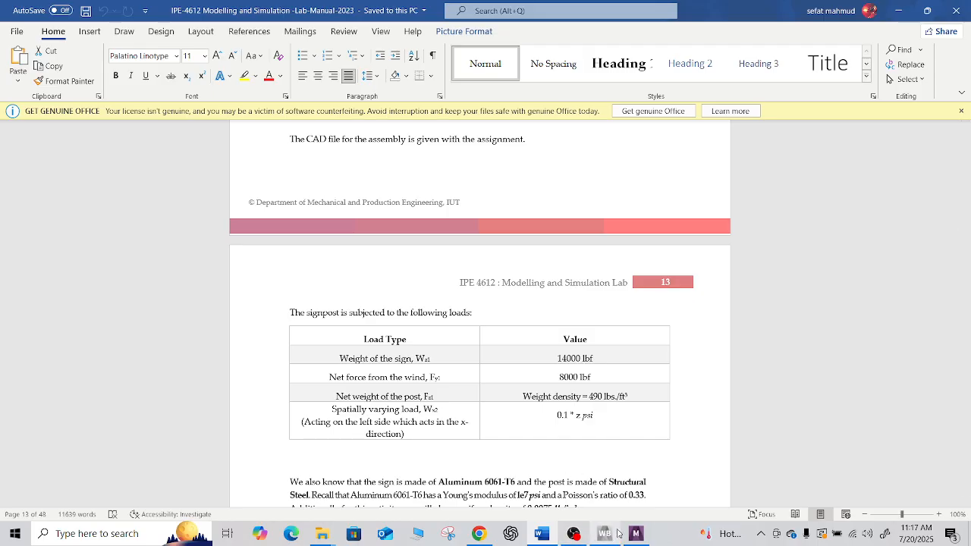
Switch from Word to ANSYS Mechanical and review the loads and supports that can be inserted under Static Structural.
{"action": "left_click", "coordinate": [617, 533]}
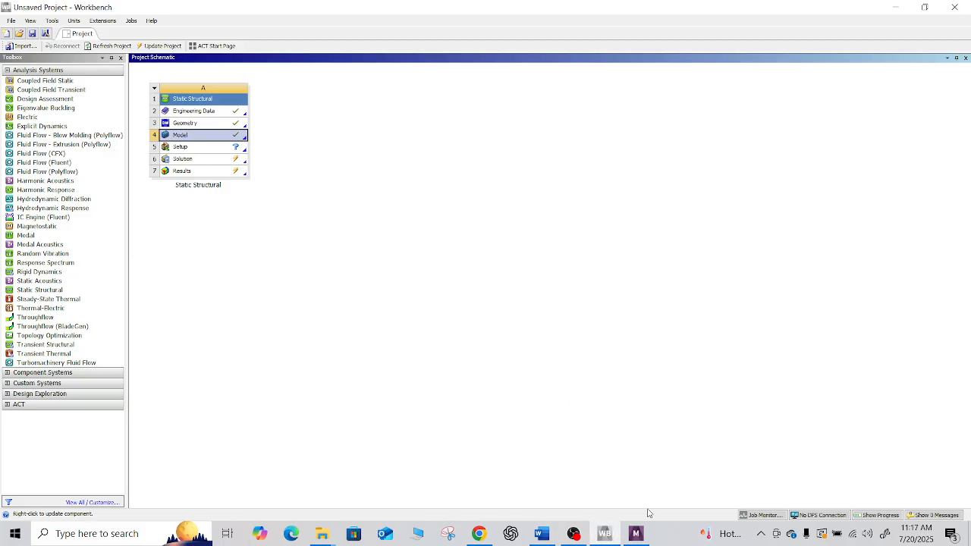
{"action": "left_click", "coordinate": [635, 533]}
{"action": "middle_click_drag", "start_coordinate": [569, 208], "coordinate": [557, 206]}
{"action": "left_click", "coordinate": [85, 303]}
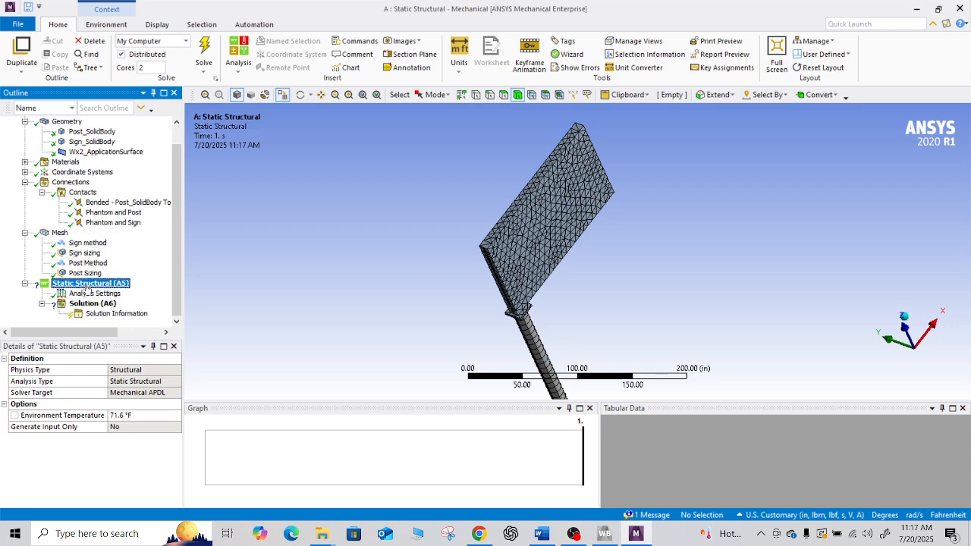
{"action": "right_click", "coordinate": [87, 288]}
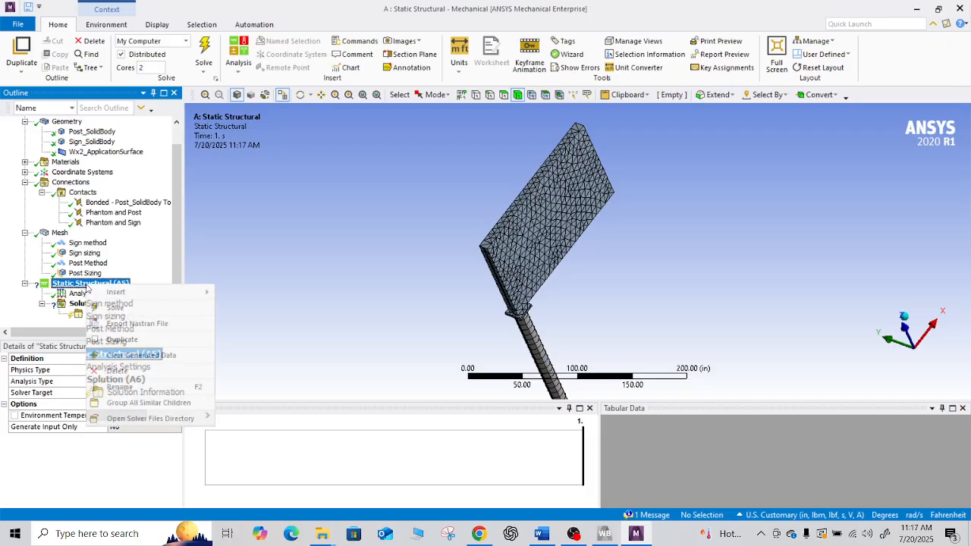
{"action": "mouse_move", "coordinate": [116, 294]}
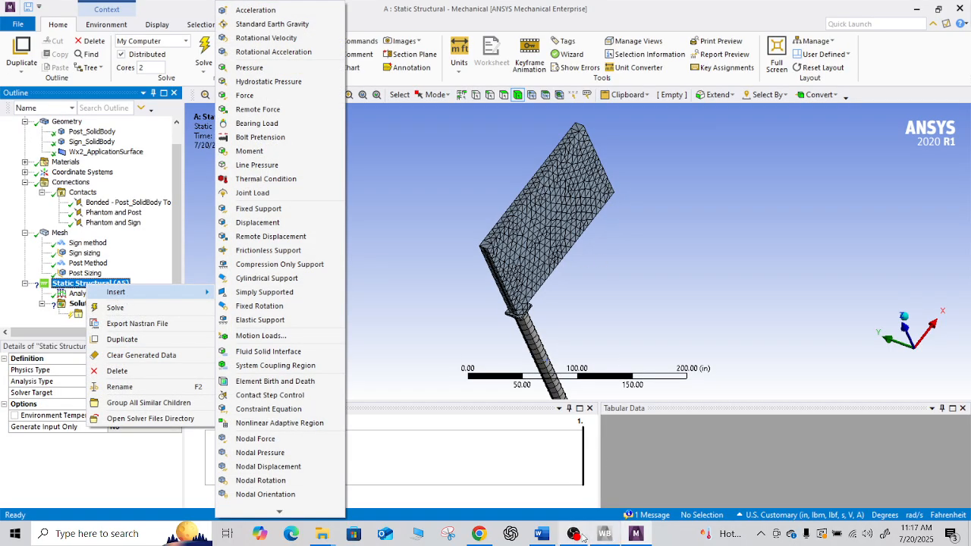
Switch to the lab manual in Word and examine the signpost diagram for the support location and the dimensions table.
{"action": "left_click", "coordinate": [540, 533]}
{"action": "scroll", "coordinate": [537, 367], "scroll_direction": "up", "scroll_amount": 6}
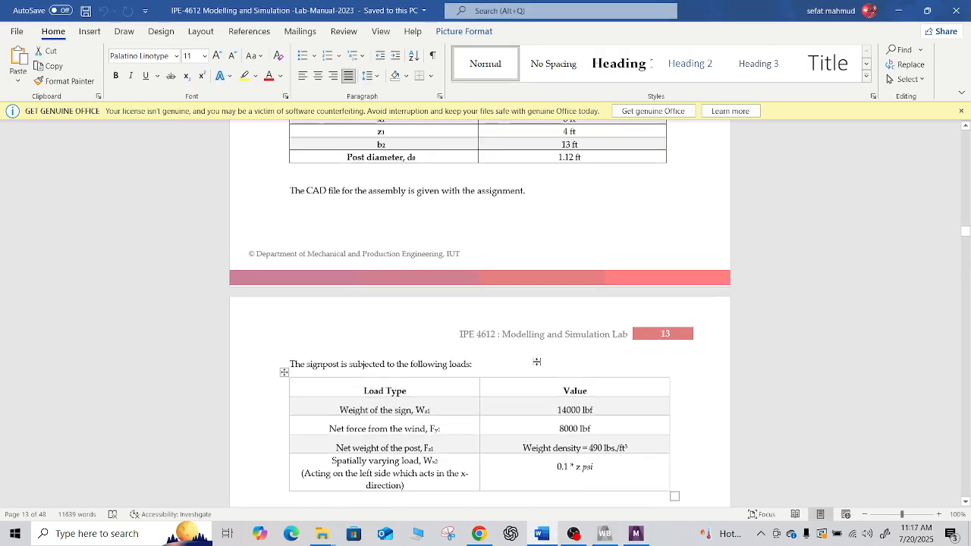
{"action": "scroll", "coordinate": [537, 365], "scroll_direction": "up", "scroll_amount": 2}
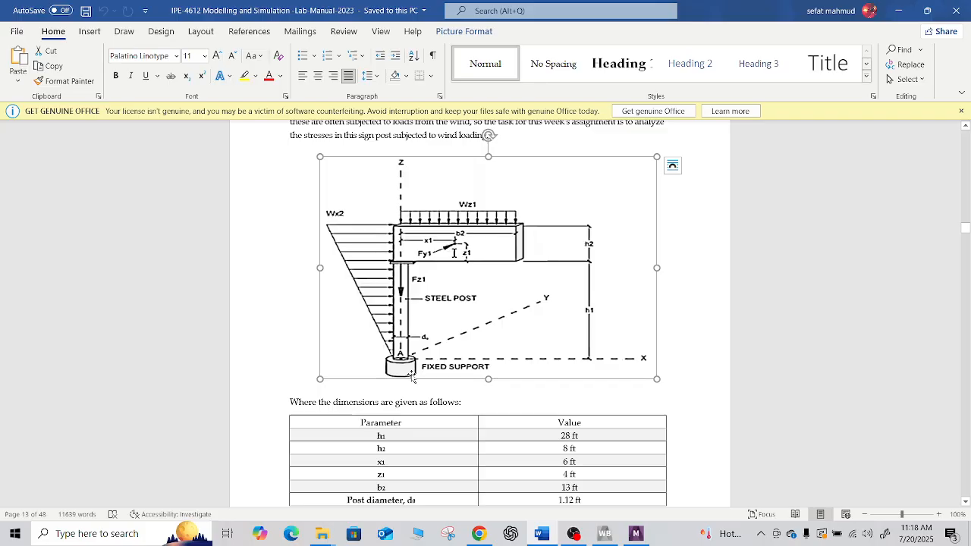
{"action": "scroll", "coordinate": [412, 377], "scroll_direction": "down", "scroll_amount": 3}
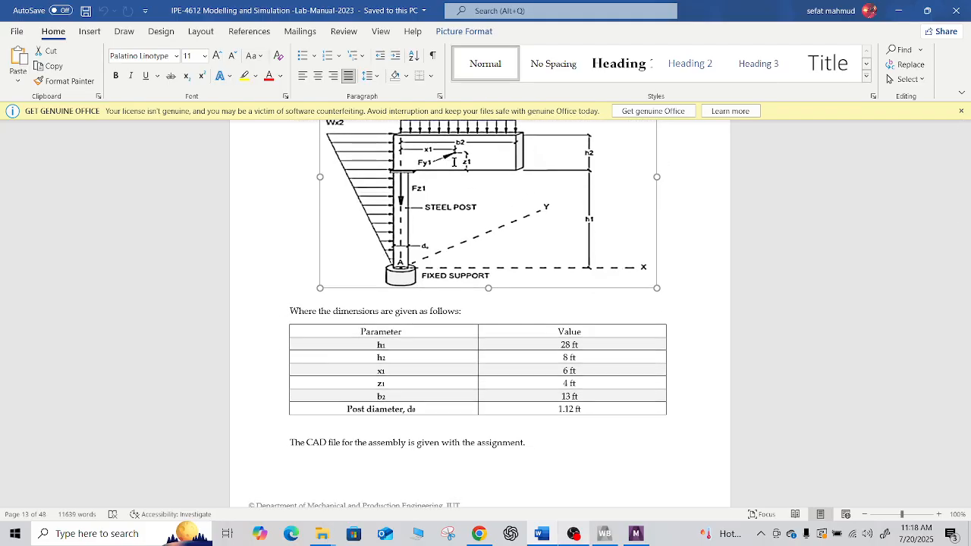
Switch back to ANSYS Mechanical and insert a Fixed Support on the circular bottom end face of the post.
{"action": "left_click", "coordinate": [604, 536]}
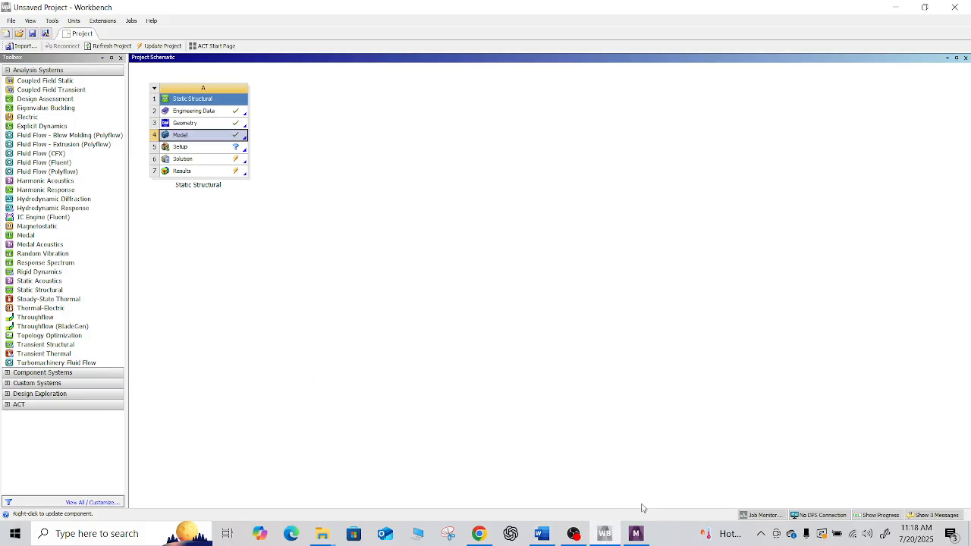
{"action": "left_click", "coordinate": [636, 533]}
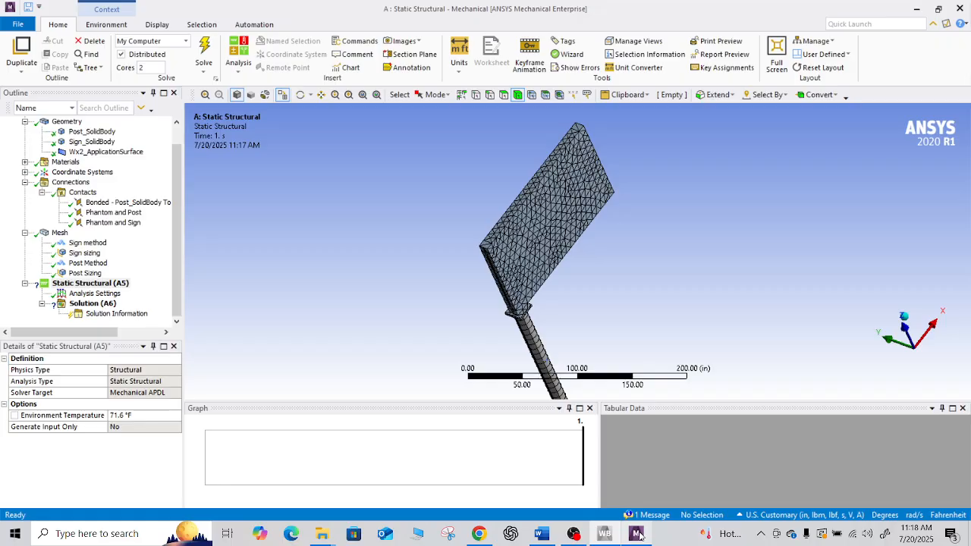
{"action": "right_click", "coordinate": [101, 285]}
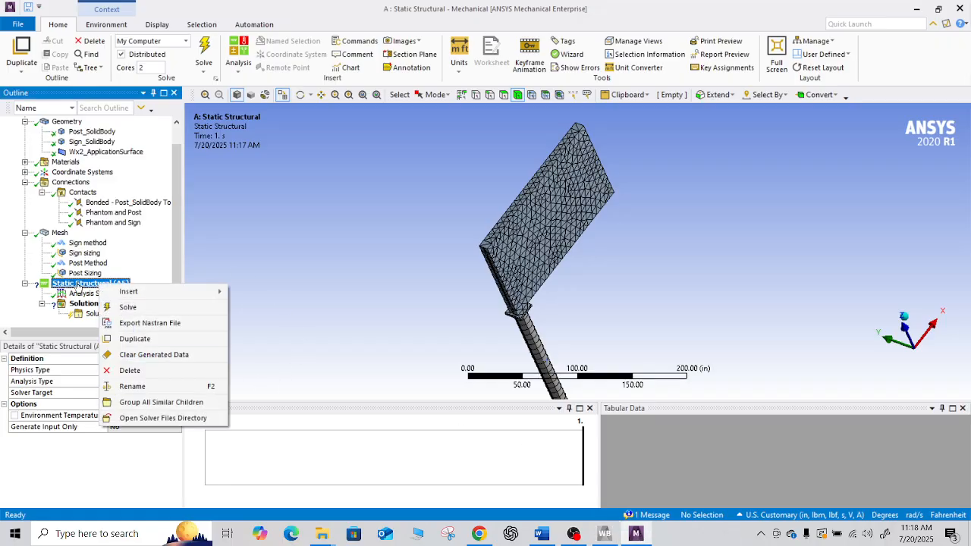
{"action": "mouse_move", "coordinate": [166, 294]}
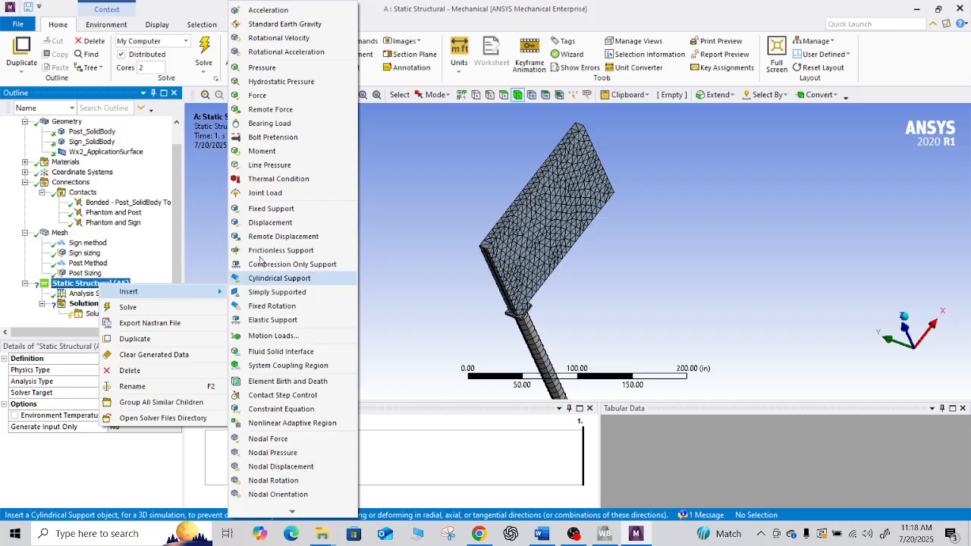
{"action": "left_click", "coordinate": [278, 209]}
{"action": "middle_click_drag", "start_coordinate": [599, 336], "coordinate": [498, 217]}
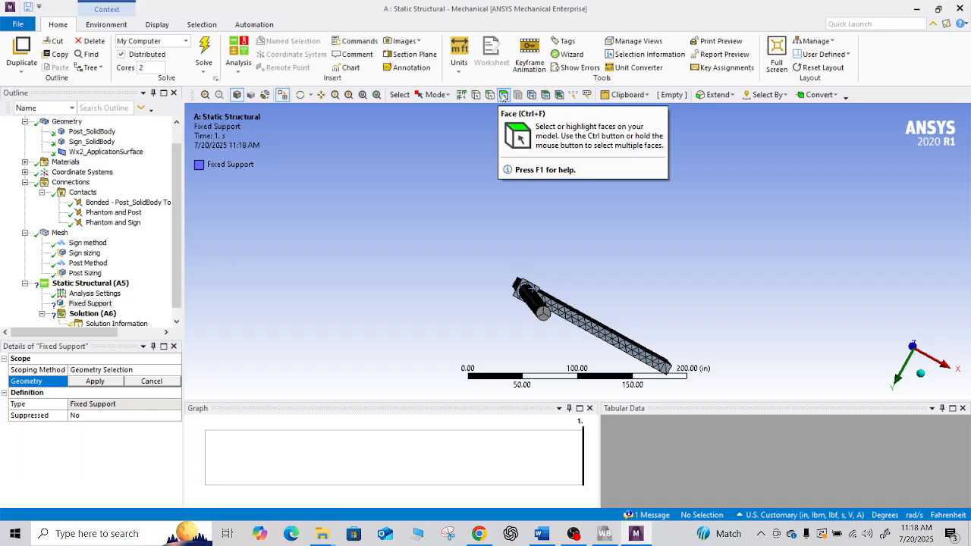
{"action": "left_click", "coordinate": [503, 96]}
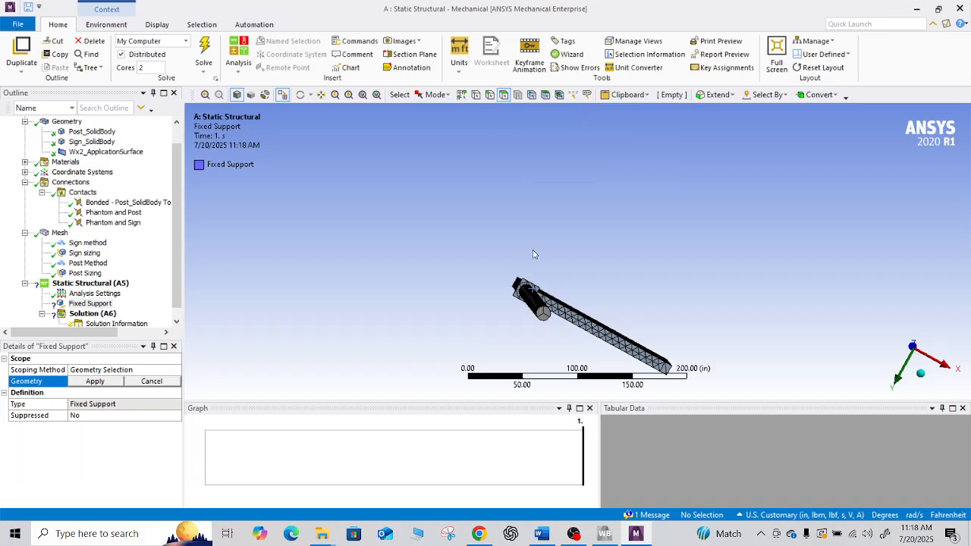
{"action": "left_click", "coordinate": [545, 314]}
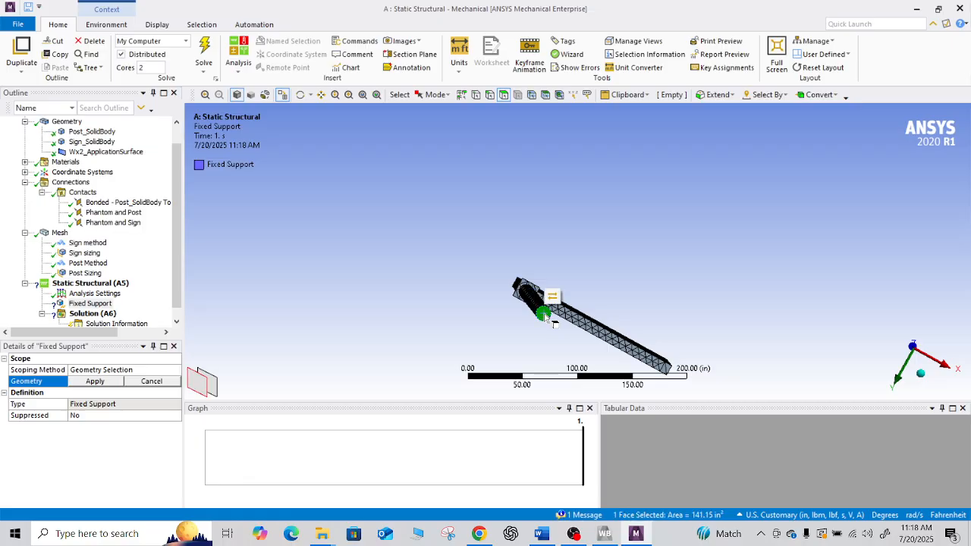
{"action": "left_click", "coordinate": [109, 384]}
Insert a Force under Static Structural and scope it to the sign's narrow top face.
{"action": "middle_click_drag", "start_coordinate": [661, 242], "coordinate": [656, 273]}
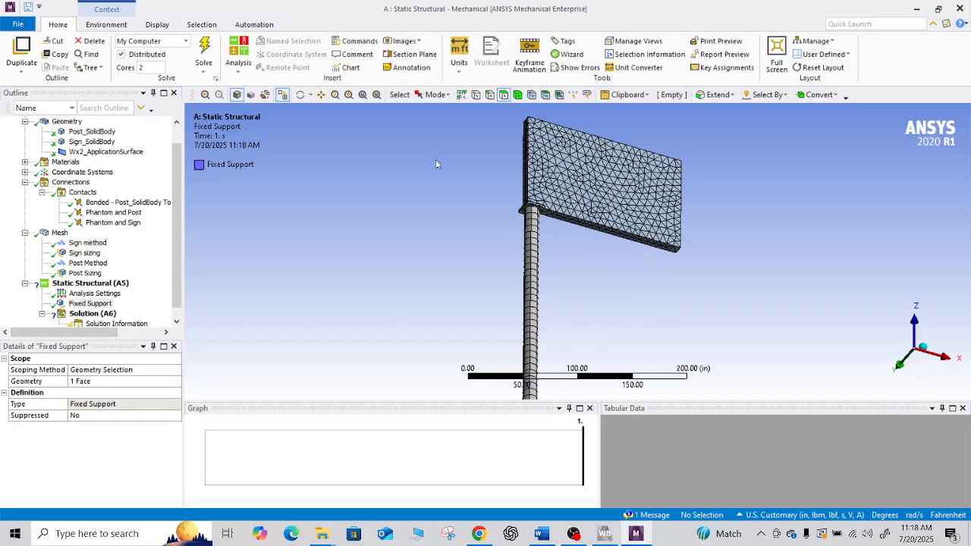
{"action": "scroll", "coordinate": [605, 202], "scroll_direction": "up", "scroll_amount": 1}
{"action": "scroll", "coordinate": [610, 210], "scroll_direction": "down", "scroll_amount": 1}
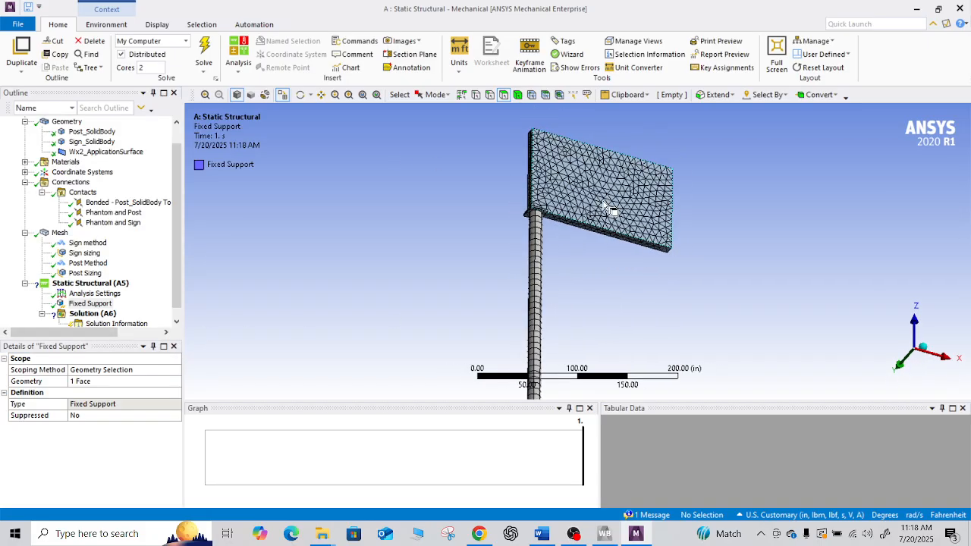
{"action": "left_click", "coordinate": [88, 286]}
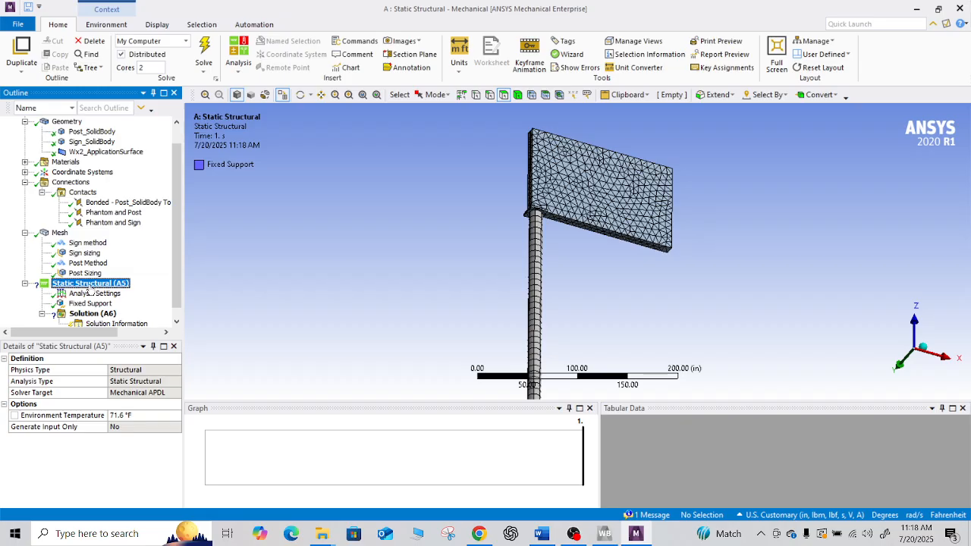
{"action": "right_click", "coordinate": [88, 290]}
{"action": "mouse_move", "coordinate": [113, 292]}
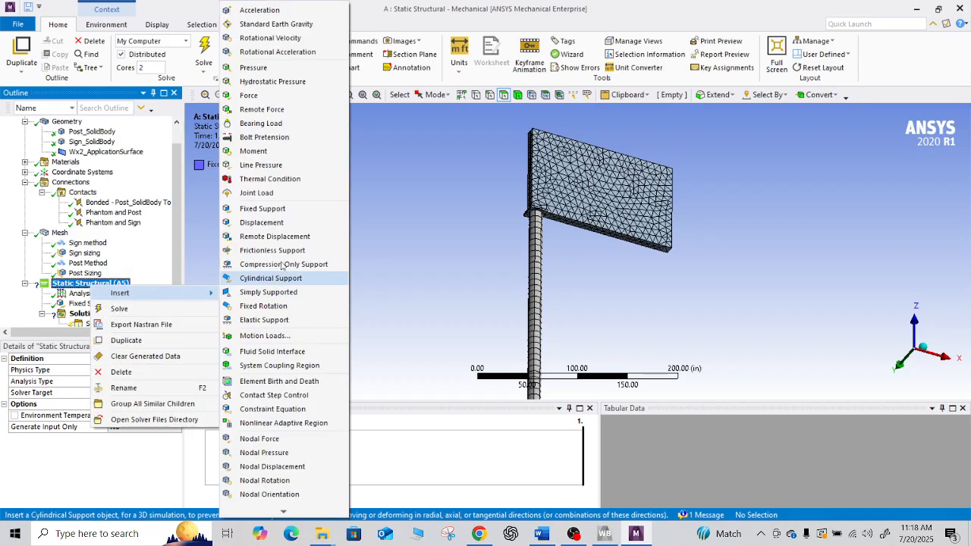
{"action": "left_click", "coordinate": [261, 94]}
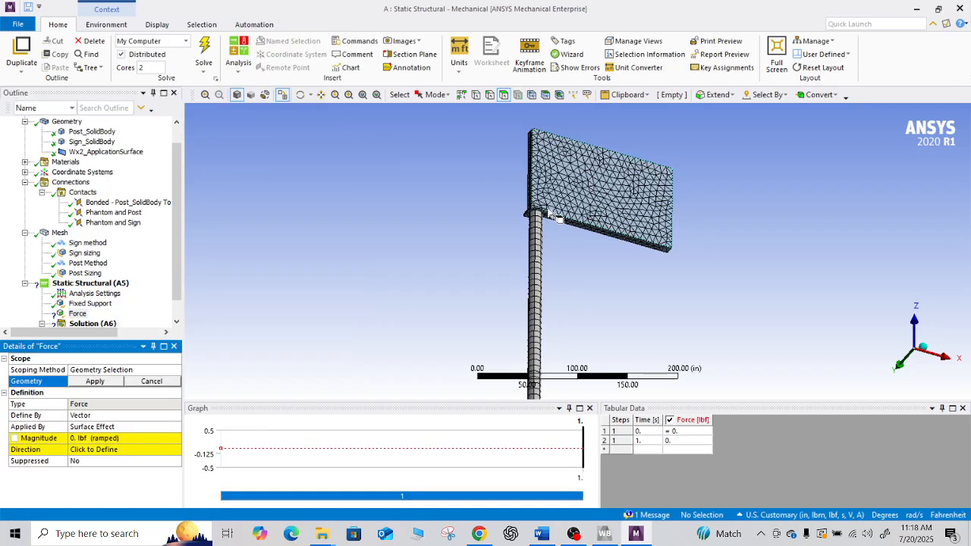
{"action": "middle_click_drag", "start_coordinate": [572, 201], "coordinate": [570, 228]}
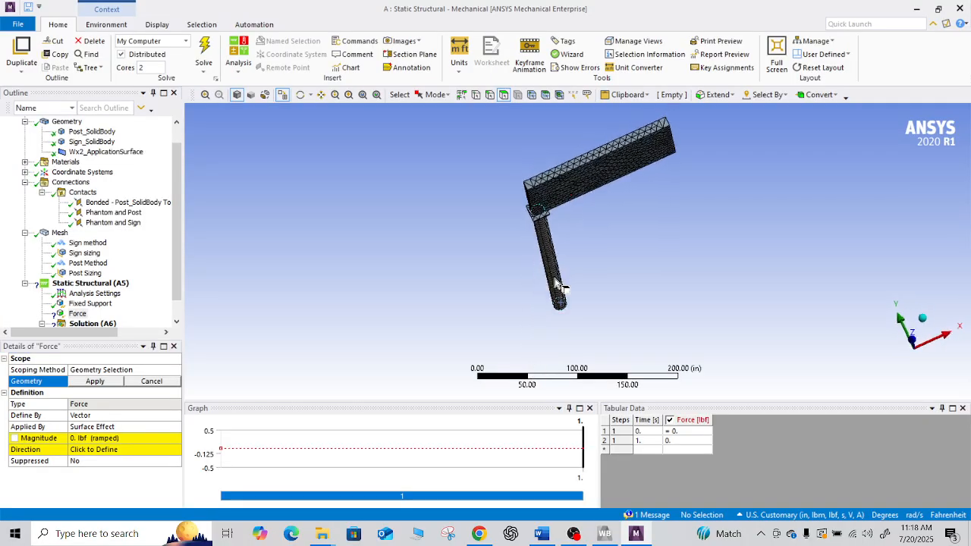
{"action": "left_click", "coordinate": [574, 173]}
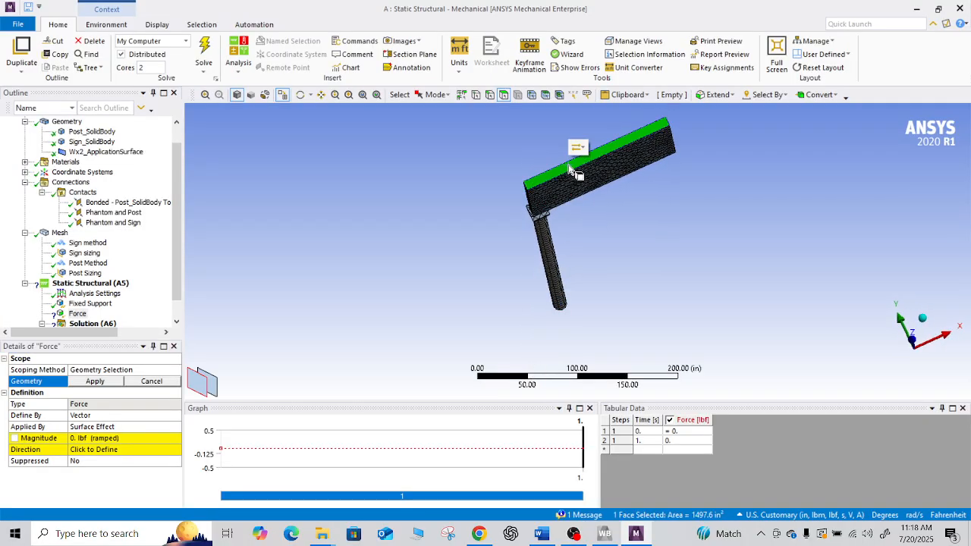
{"action": "left_click", "coordinate": [94, 382]}
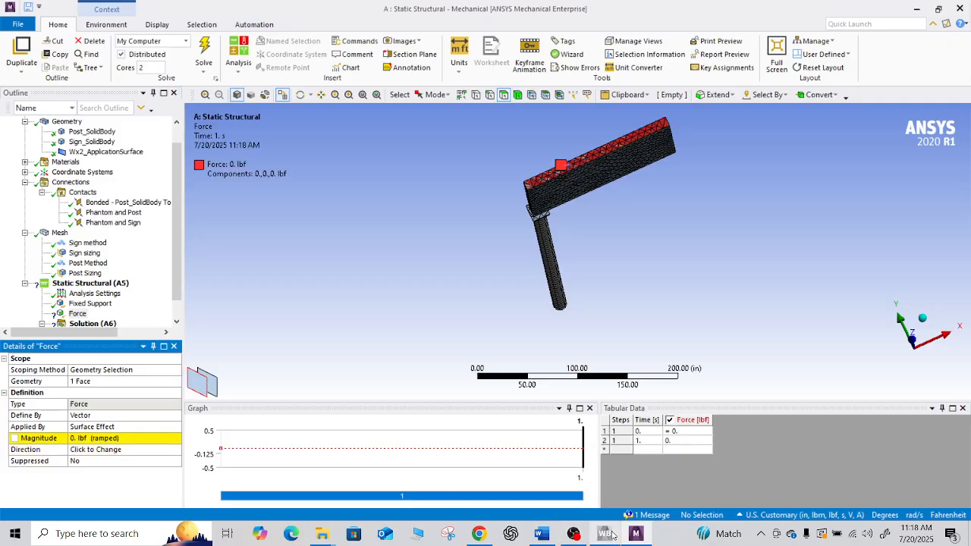
Switch to the lab manual in Word and compare the signpost load diagram with the table of load values.
{"action": "left_click", "coordinate": [542, 534]}
{"action": "scroll", "coordinate": [438, 237], "scroll_direction": "up", "scroll_amount": 5}
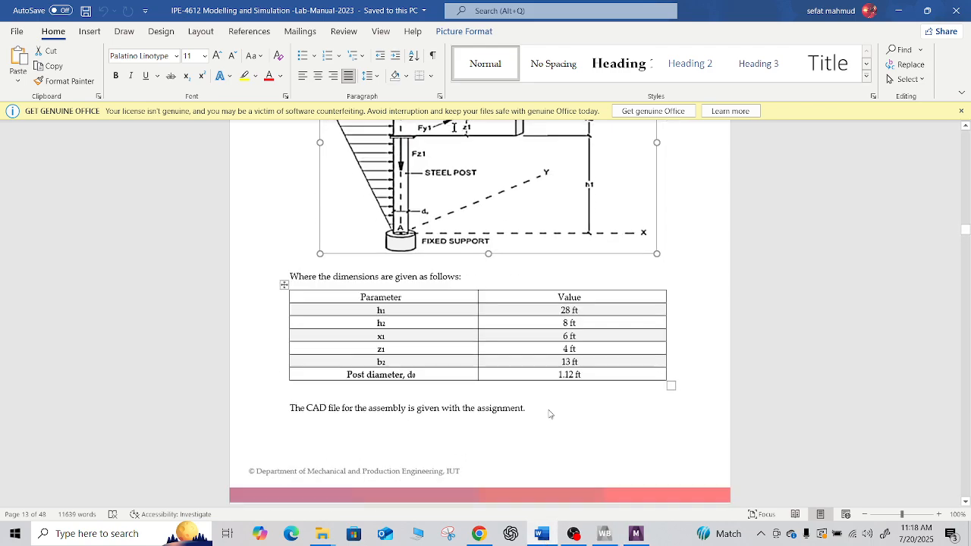
{"action": "scroll", "coordinate": [486, 265], "scroll_direction": "down", "scroll_amount": 8}
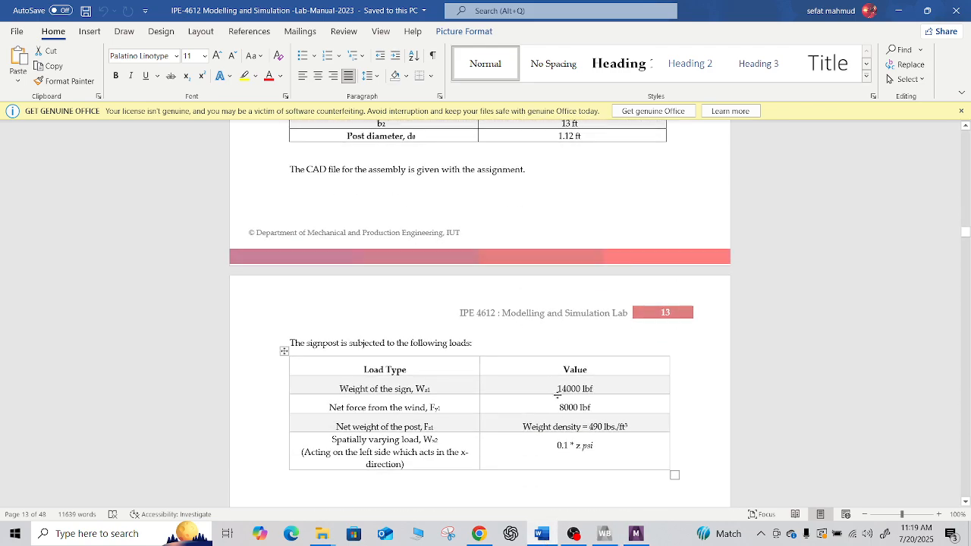
{"action": "scroll", "coordinate": [556, 383], "scroll_direction": "up", "scroll_amount": 3}
{"action": "scroll", "coordinate": [555, 380], "scroll_direction": "up", "scroll_amount": 3}
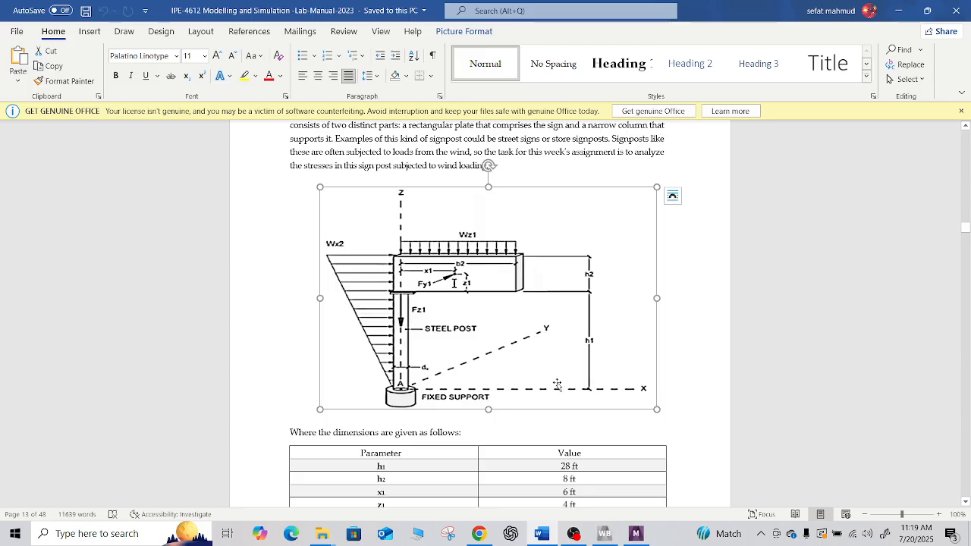
{"action": "scroll", "coordinate": [555, 376], "scroll_direction": "down", "scroll_amount": 1}
{"action": "scroll", "coordinate": [553, 348], "scroll_direction": "down", "scroll_amount": 7}
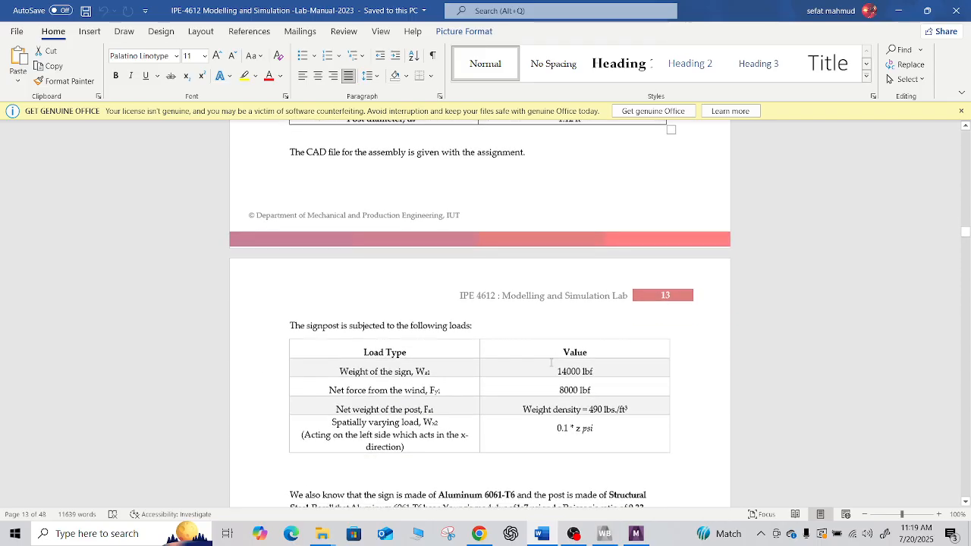
Switch back to ANSYS Mechanical and examine how the force's face on the sign is oriented relative to the coordinate axes.
{"action": "left_click", "coordinate": [634, 535]}
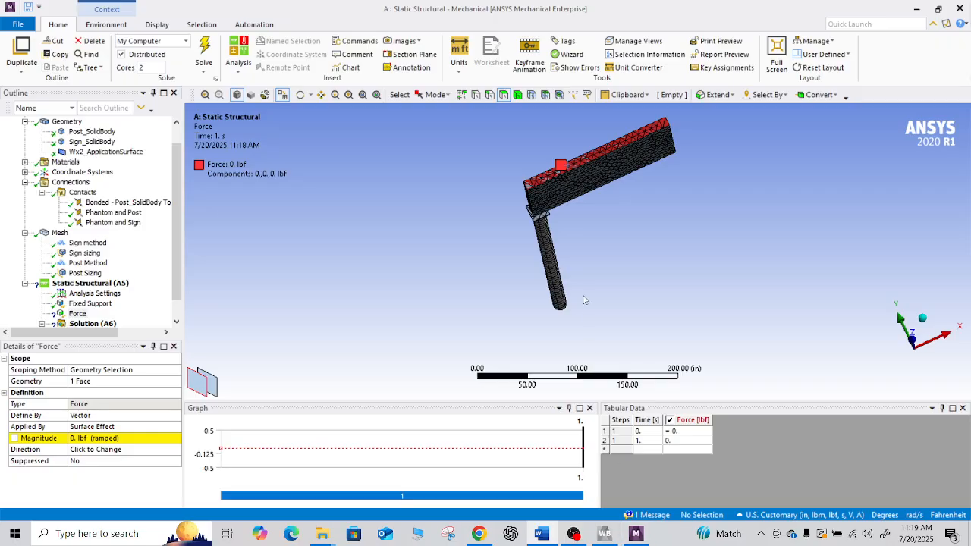
{"action": "scroll", "coordinate": [687, 265], "scroll_direction": "up", "scroll_amount": 2}
{"action": "middle_click_drag", "start_coordinate": [688, 264], "coordinate": [606, 184]}
{"action": "scroll", "coordinate": [608, 180], "scroll_direction": "down", "scroll_amount": 3}
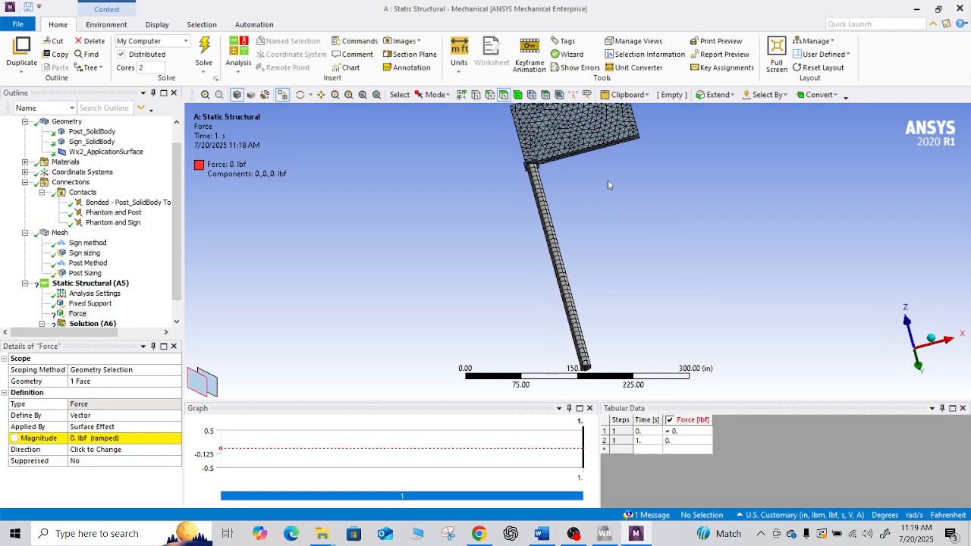
{"action": "middle_click_drag", "start_coordinate": [598, 149], "coordinate": [594, 168]}
{"action": "scroll", "coordinate": [595, 170], "scroll_direction": "up", "scroll_amount": 1}
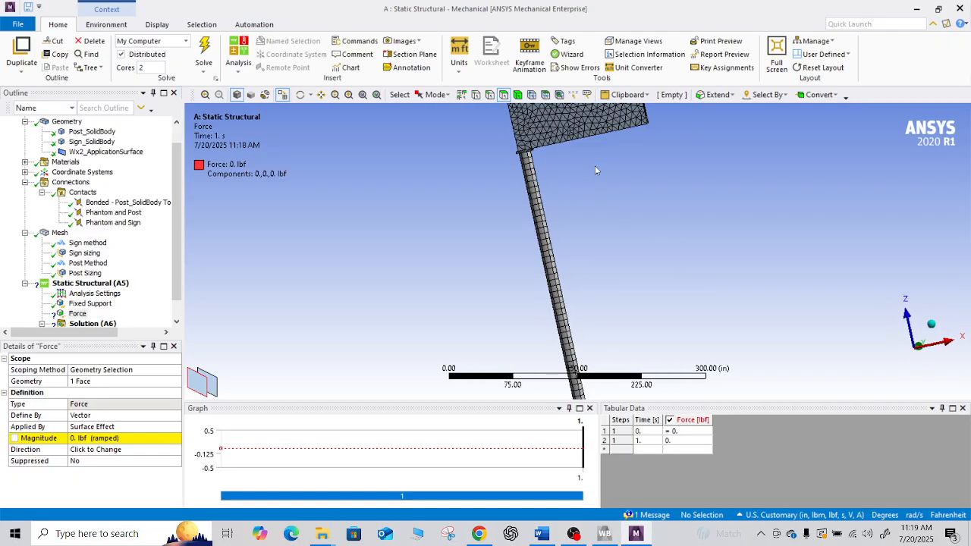
{"action": "middle_click_drag", "start_coordinate": [575, 120], "coordinate": [569, 225], "text": "ctrl"}
{"action": "scroll", "coordinate": [568, 224], "scroll_direction": "up", "scroll_amount": 2}
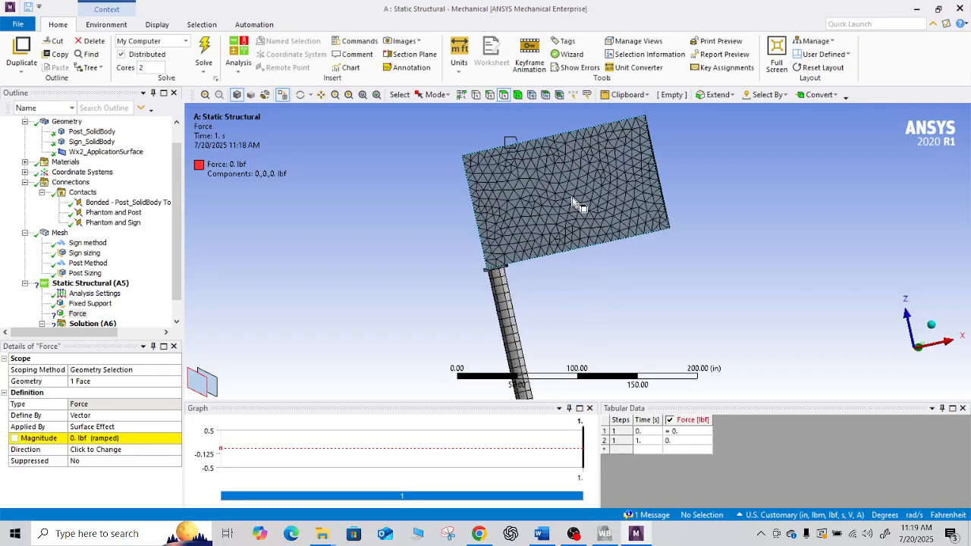
{"action": "middle_click_drag", "start_coordinate": [572, 163], "coordinate": [577, 203]}
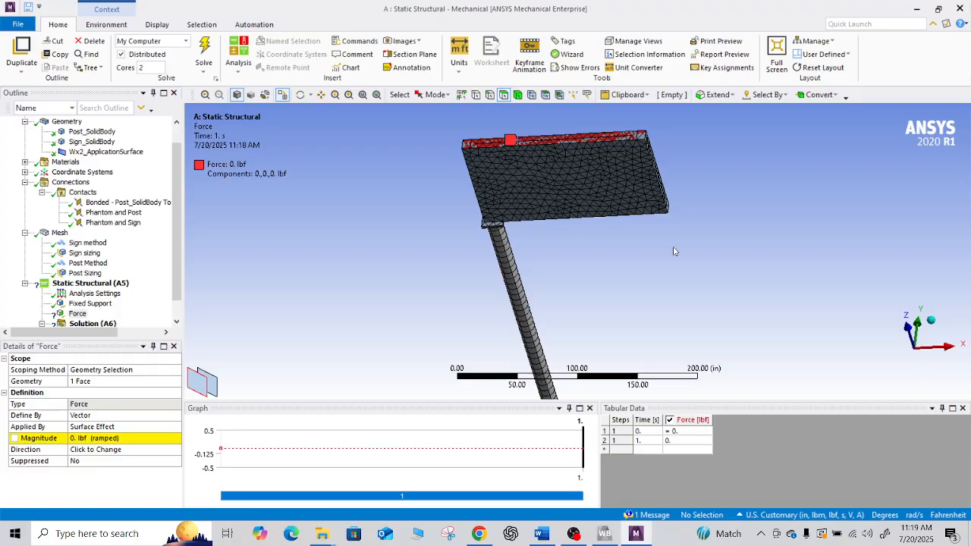
{"action": "middle_click_drag", "start_coordinate": [674, 251], "coordinate": [558, 191]}
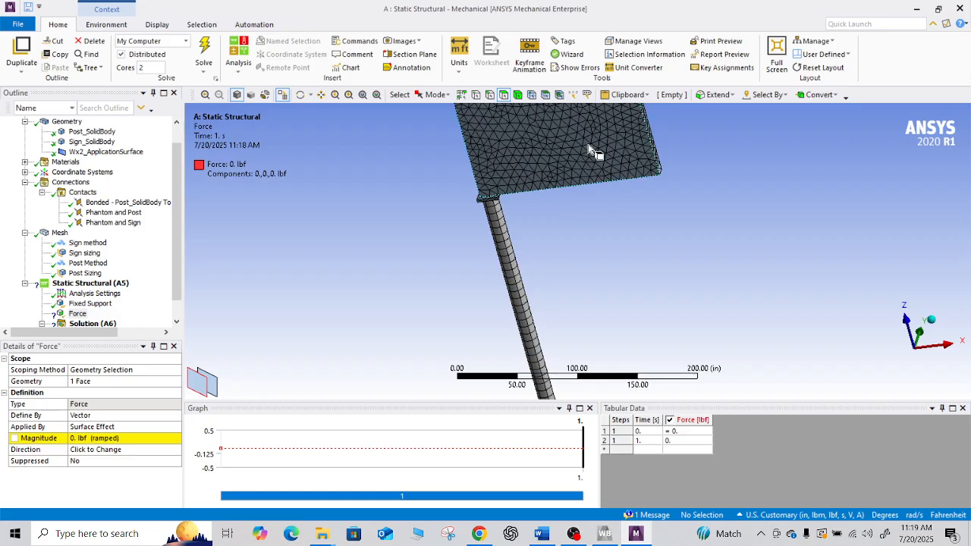
{"action": "middle_click_drag", "start_coordinate": [592, 145], "coordinate": [579, 189]}
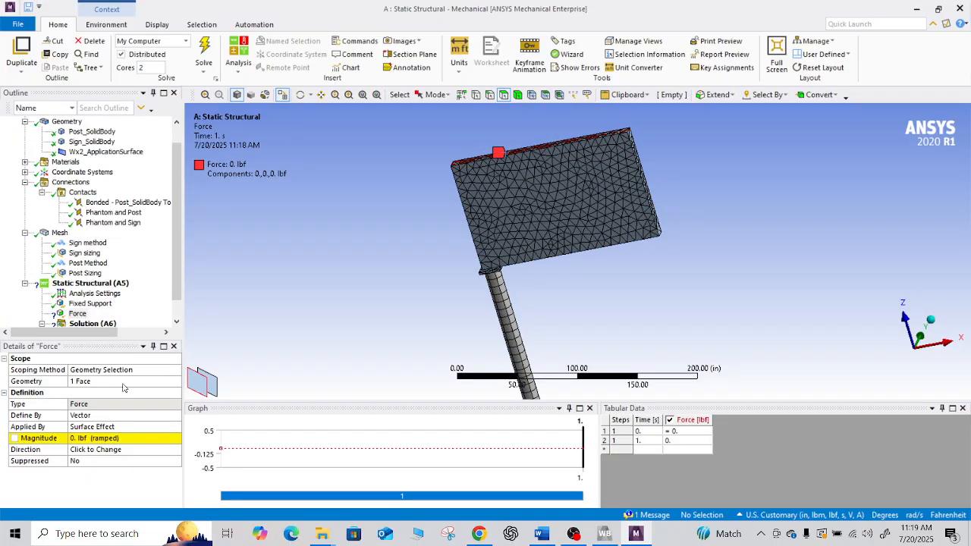
Look up the weight of the sign in the lab manual's load table in Word and return to the force's magnitude in ANSYS Mechanical.
{"action": "left_click", "coordinate": [78, 444]}
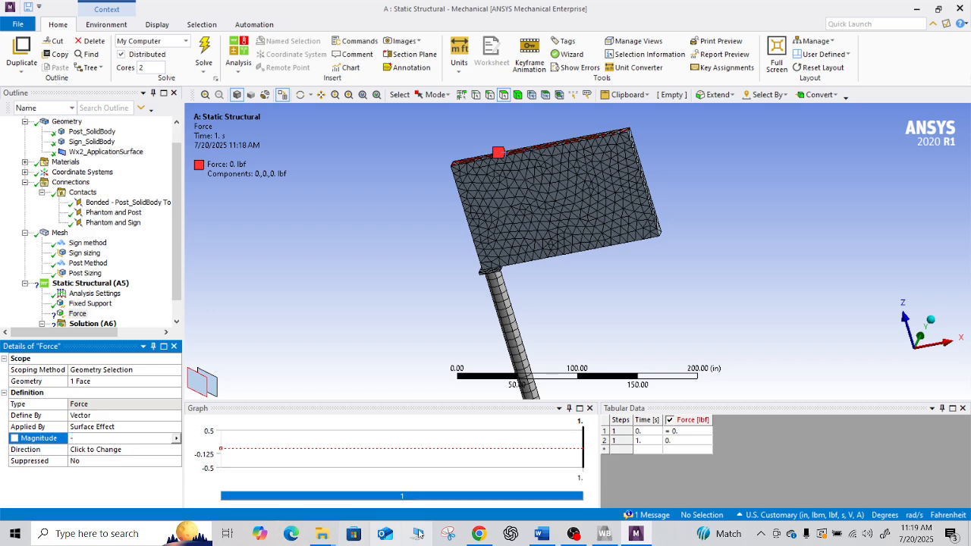
{"action": "left_click", "coordinate": [534, 535]}
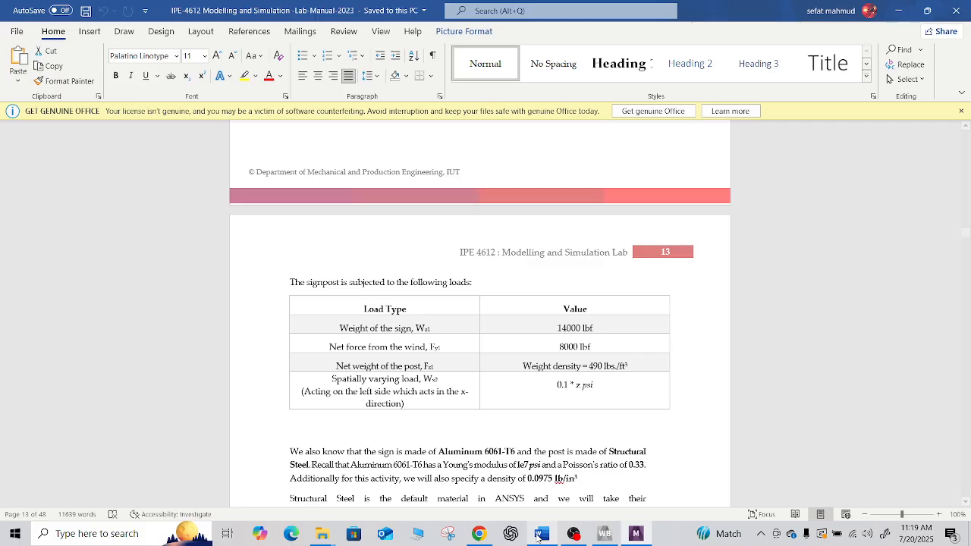
{"action": "left_click", "coordinate": [537, 535]}
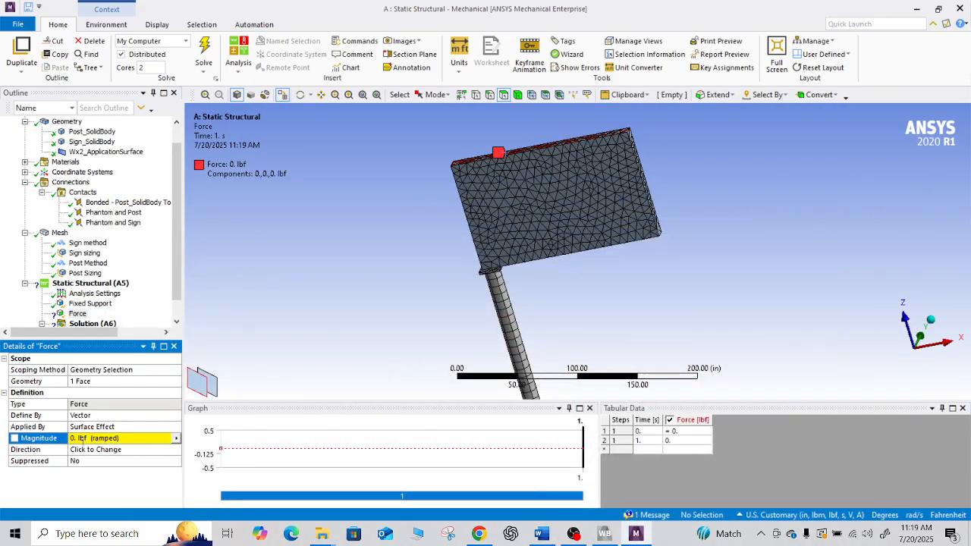
{"action": "left_click", "coordinate": [81, 439]}
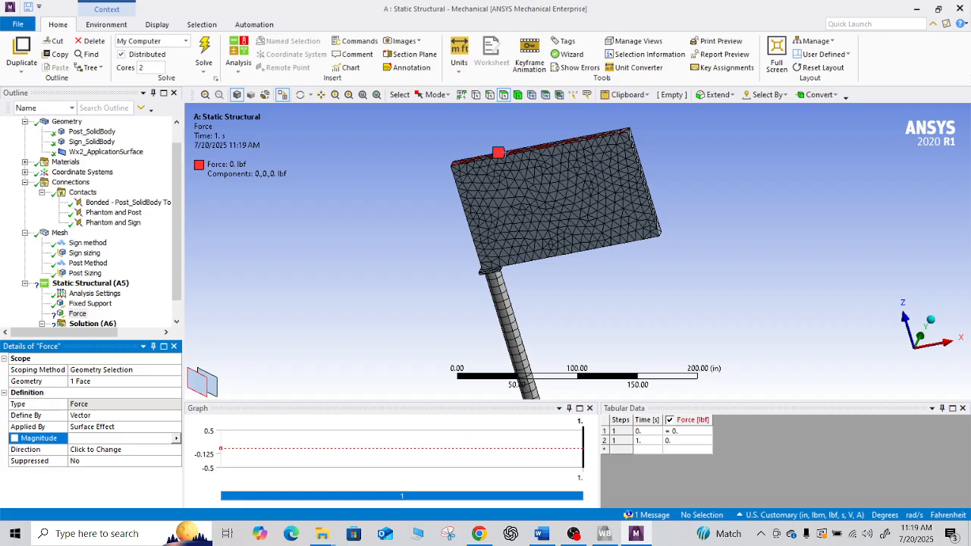
Define the force on the sign's top face by Components and set its Z Component to -14000 lbf.
{"action": "left_click", "coordinate": [142, 416]}
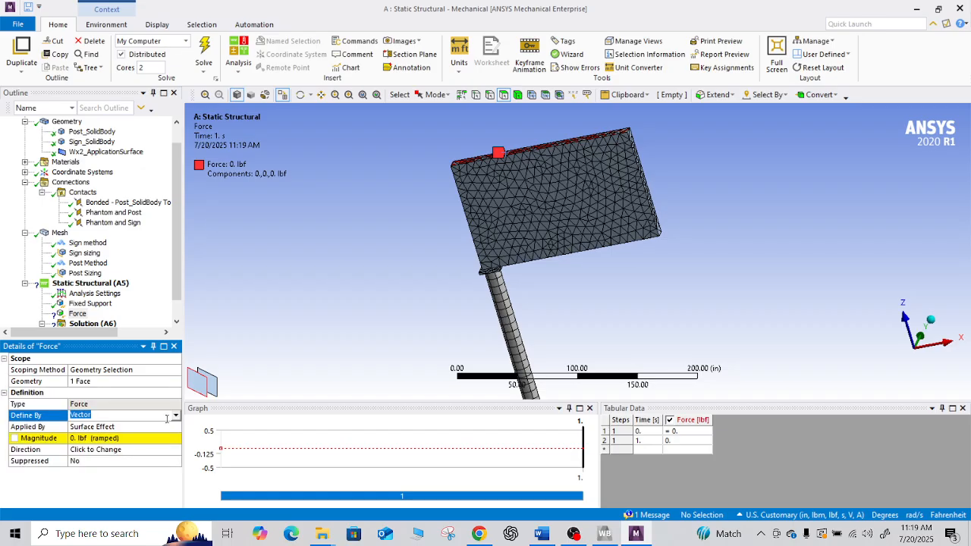
{"action": "left_click", "coordinate": [176, 417]}
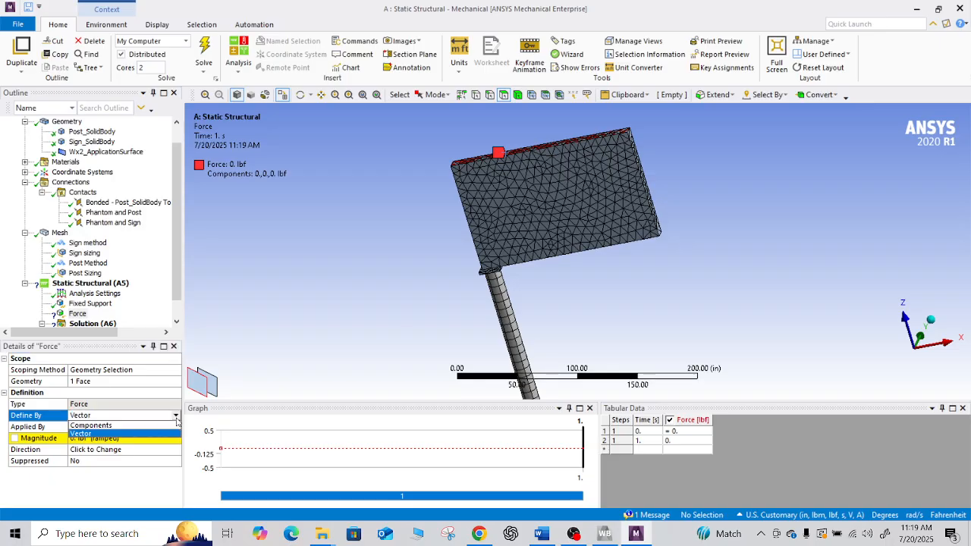
{"action": "left_click", "coordinate": [122, 433]}
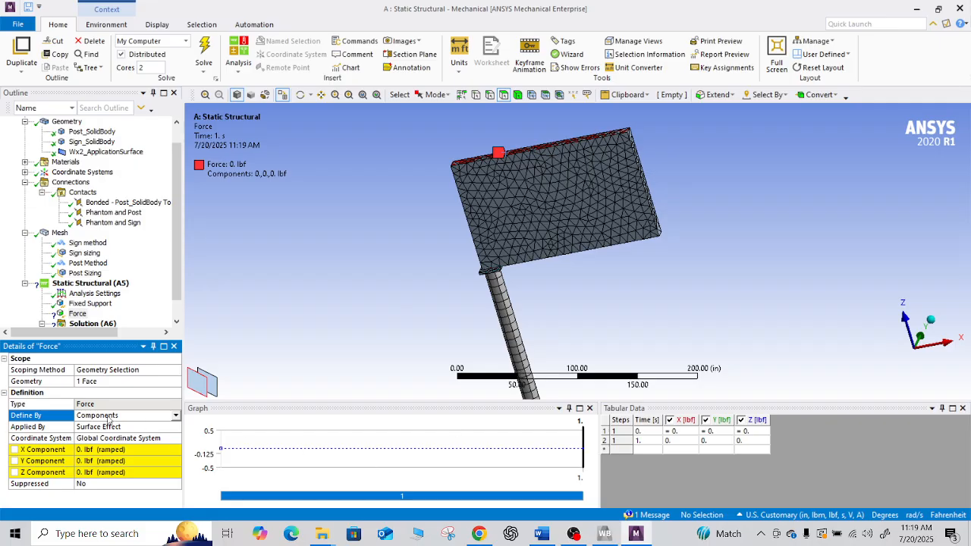
{"action": "left_click", "coordinate": [86, 472]}
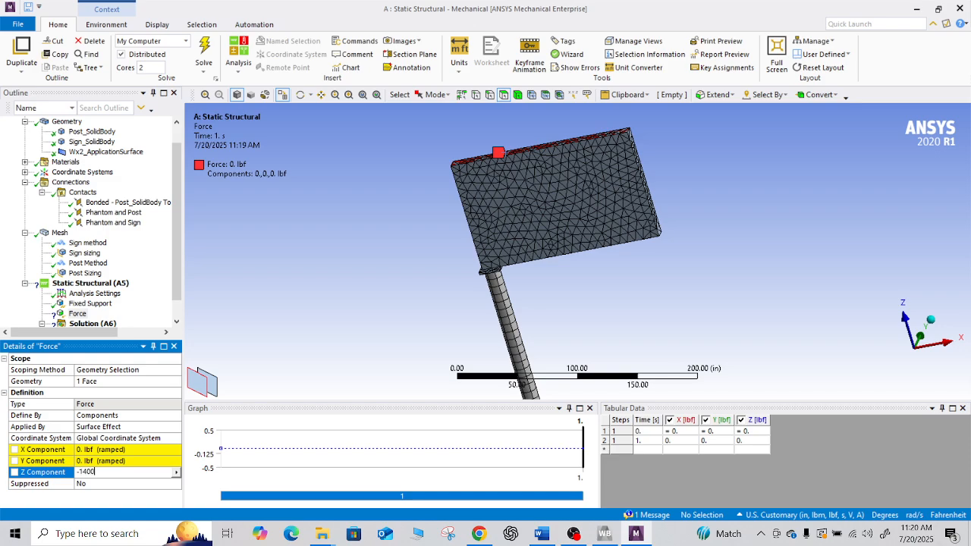
{"action": "key", "text": "Return"}
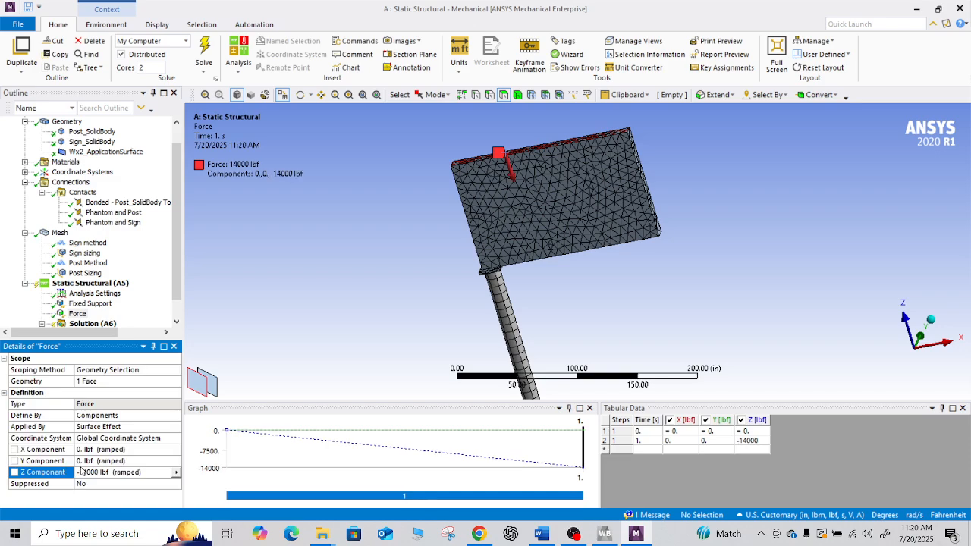
{"action": "scroll", "coordinate": [619, 206], "scroll_direction": "up", "scroll_amount": 2}
{"action": "scroll", "coordinate": [618, 205], "scroll_direction": "down", "scroll_amount": 2}
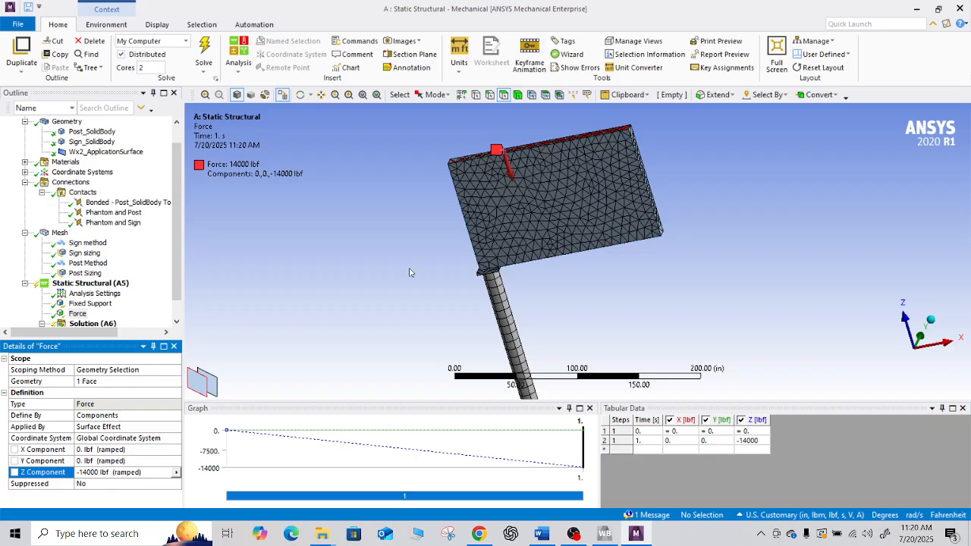
Compare the active unit system in ANSYS Mechanical with the units in the lab manual's load table in Word.
{"action": "left_click", "coordinate": [455, 68]}
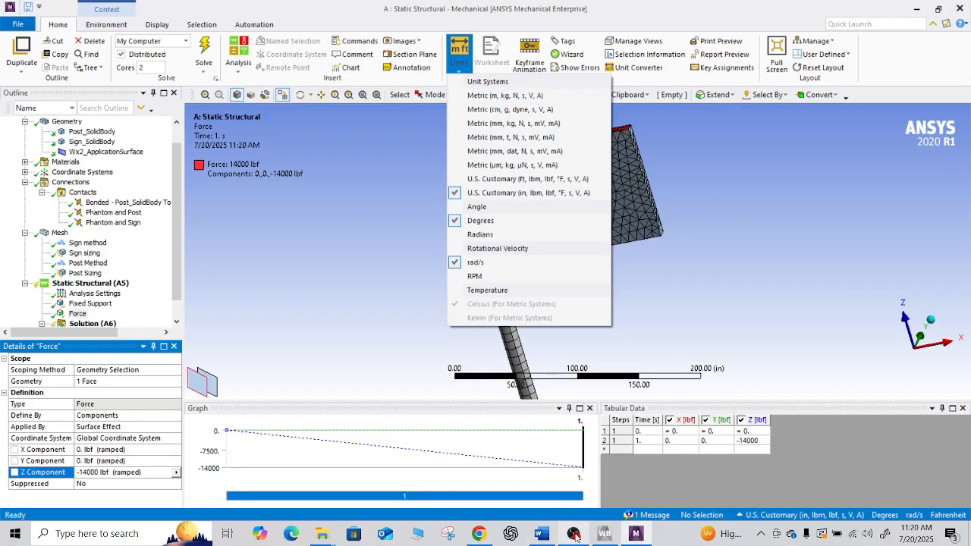
{"action": "left_click", "coordinate": [635, 537]}
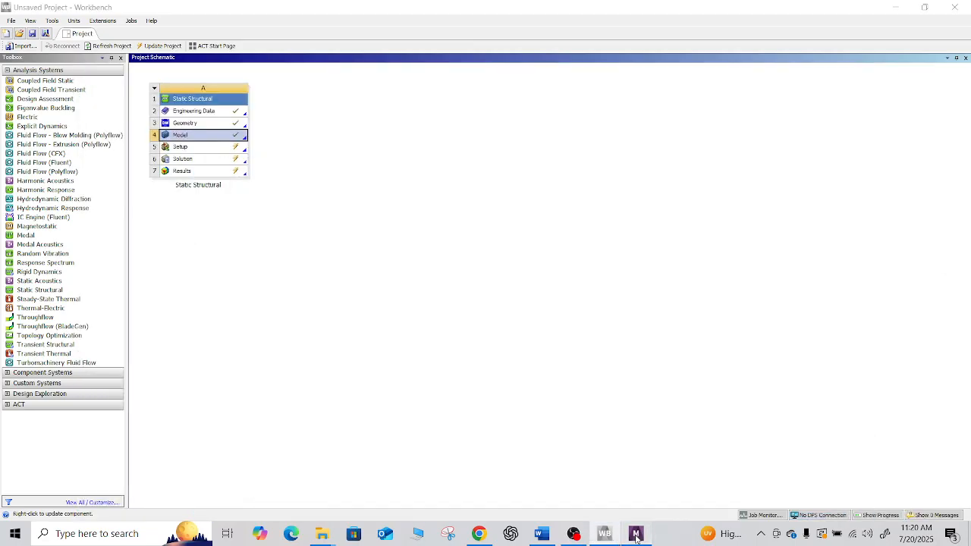
{"action": "left_click", "coordinate": [634, 537]}
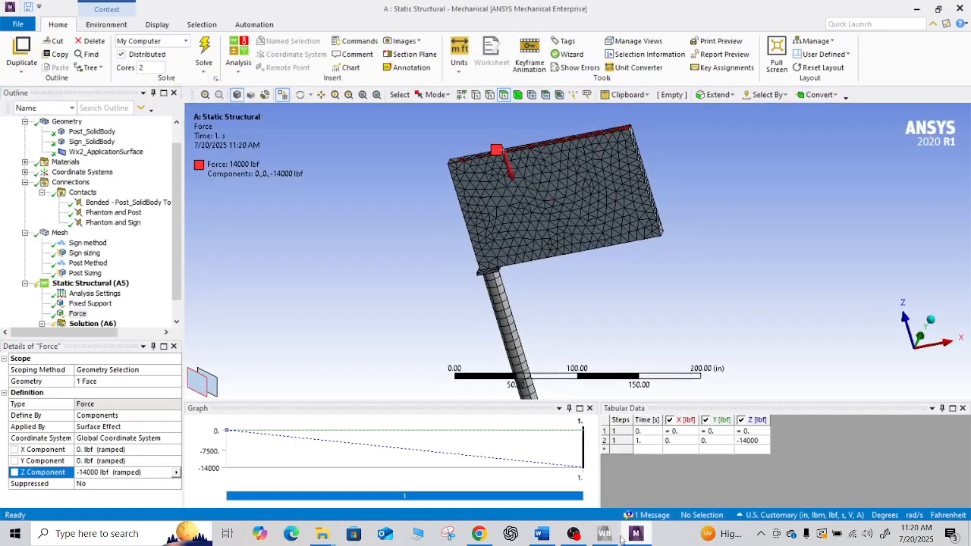
{"action": "left_click", "coordinate": [541, 533]}
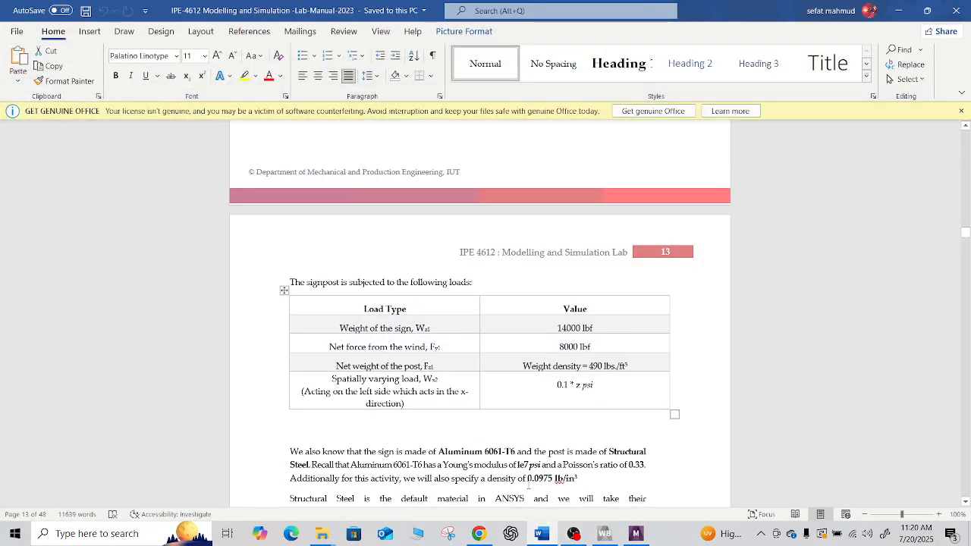
{"action": "left_click", "coordinate": [635, 533]}
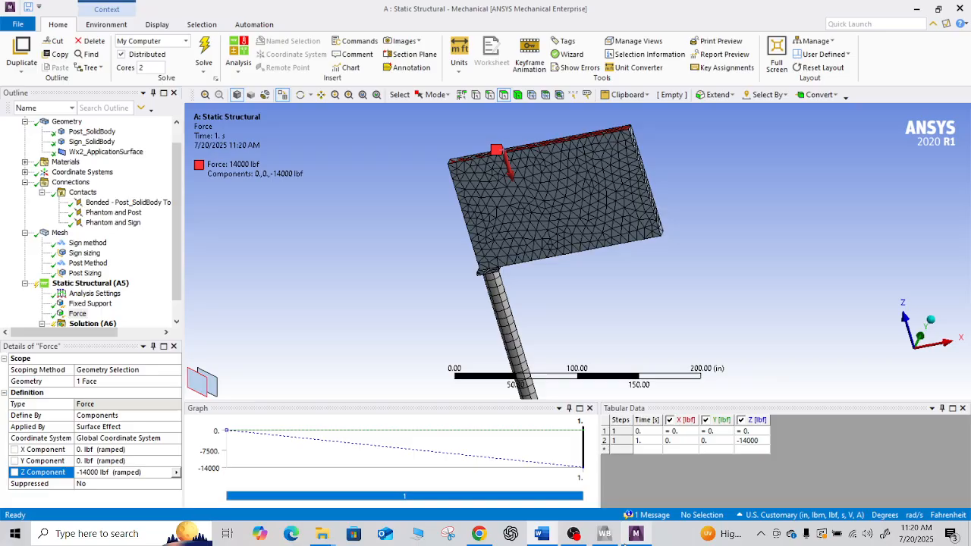
{"action": "left_click", "coordinate": [460, 53]}
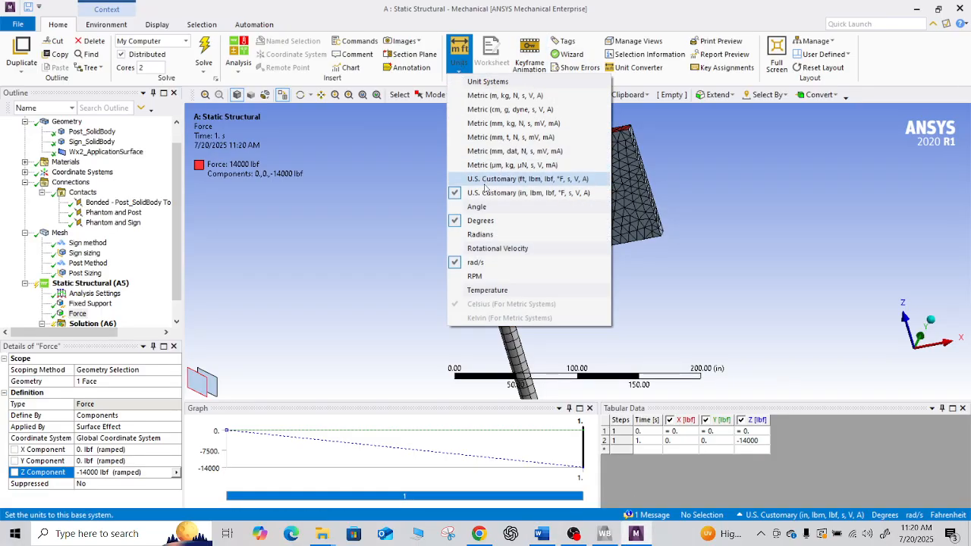
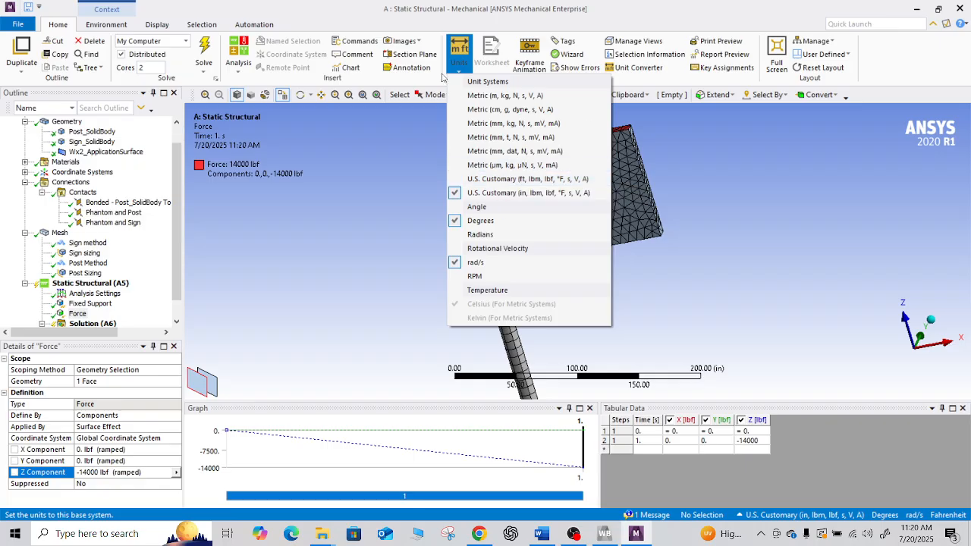
{"action": "left_click", "coordinate": [319, 237]}
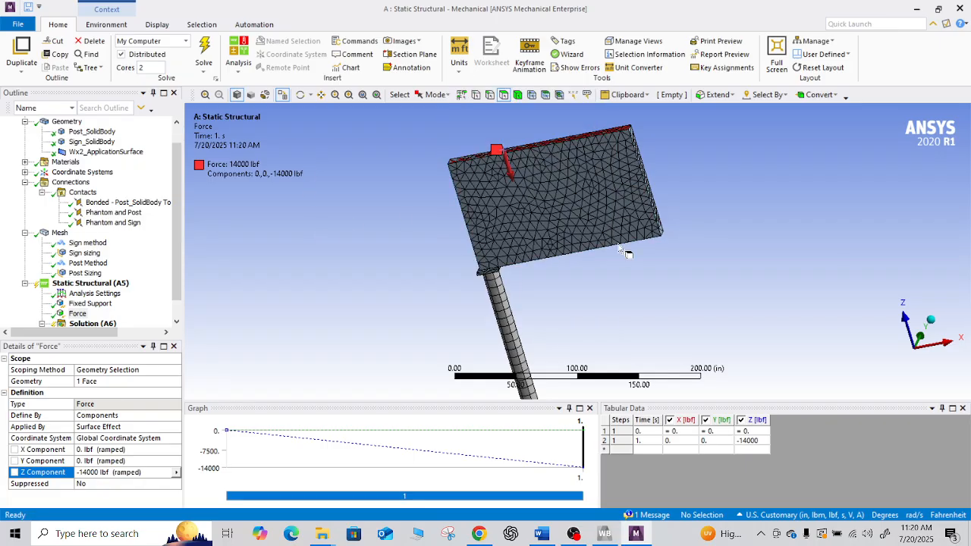
Switch to the lab manual in Word and review the loads in the signpost diagram.
{"action": "left_click", "coordinate": [540, 533]}
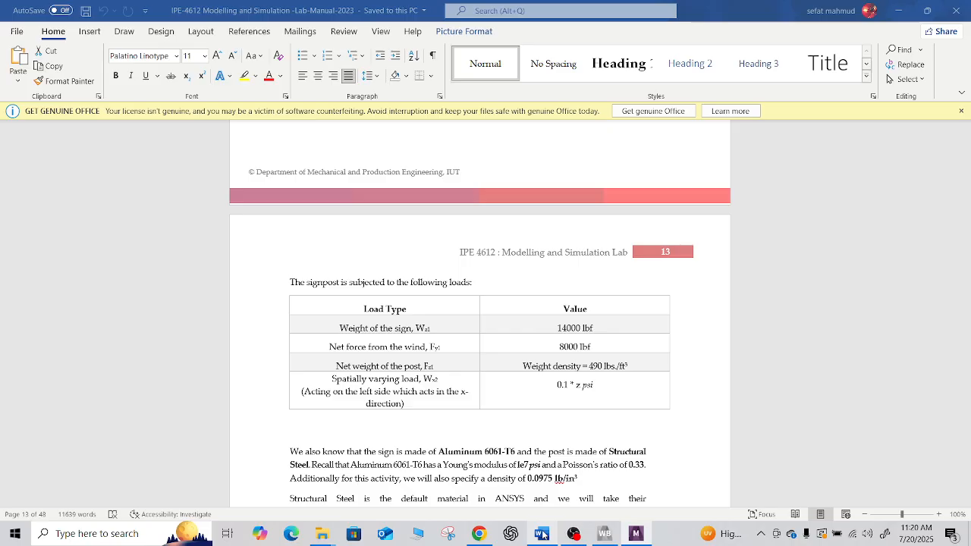
{"action": "scroll", "coordinate": [580, 292], "scroll_direction": "up", "scroll_amount": 5}
{"action": "scroll", "coordinate": [580, 291], "scroll_direction": "up", "scroll_amount": 6}
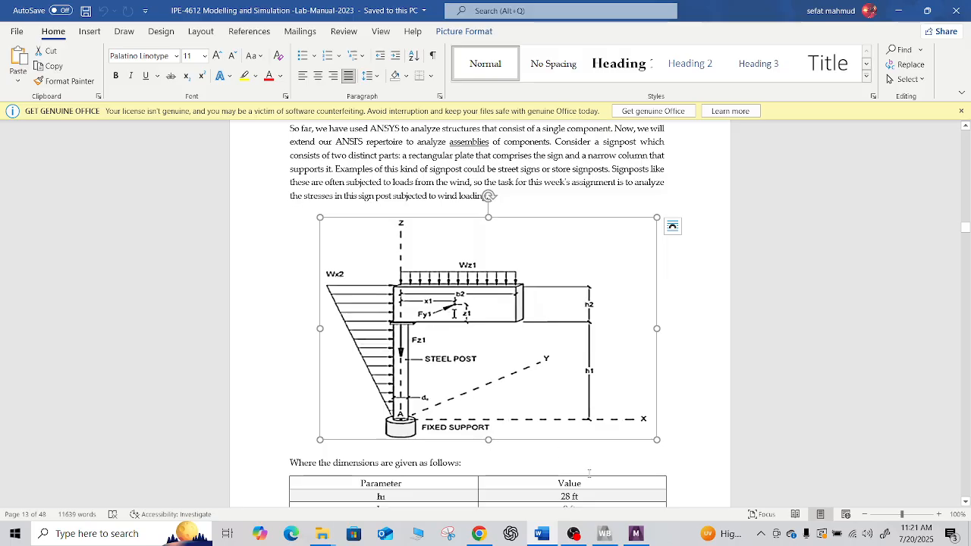
Switch back to ANSYS Mechanical and rename the force under Static Structural as "Sign weight".
{"action": "left_click", "coordinate": [636, 533]}
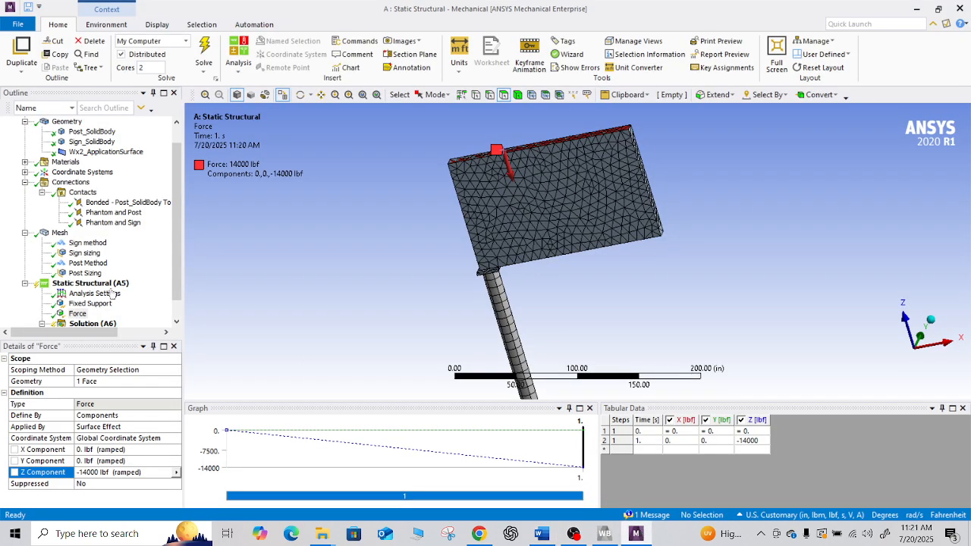
{"action": "scroll", "coordinate": [98, 302], "scroll_direction": "down", "scroll_amount": 1}
{"action": "right_click", "coordinate": [85, 296]}
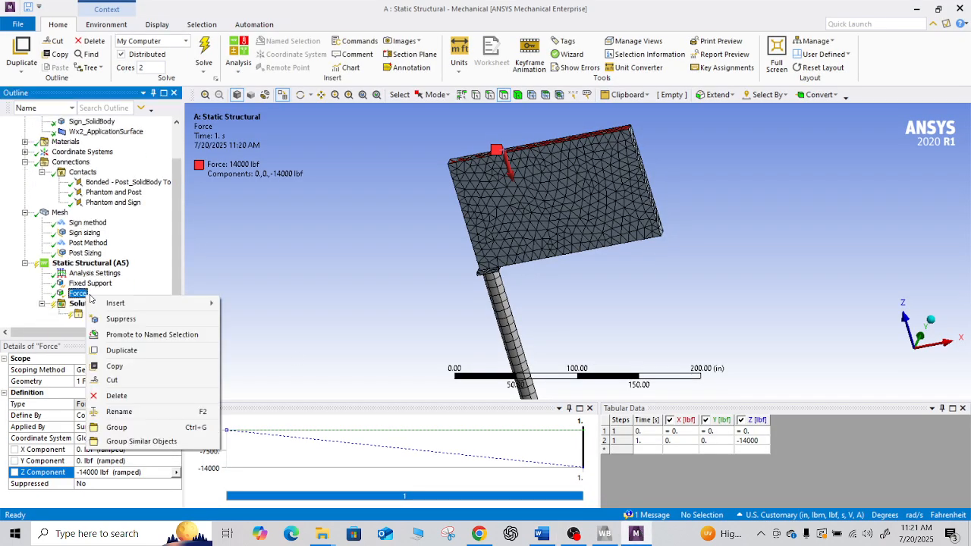
{"action": "left_click", "coordinate": [139, 413]}
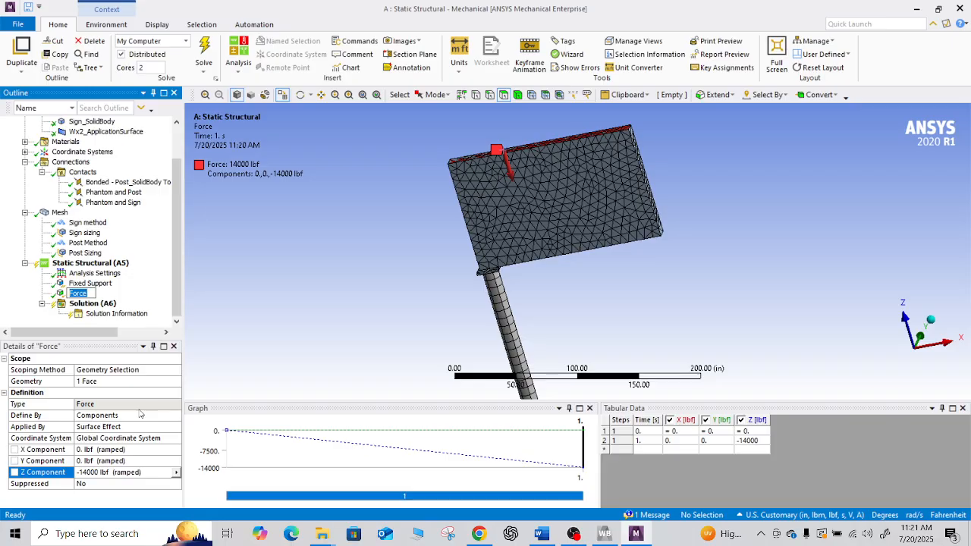
{"action": "type", "text": "Sign weight"}
{"action": "left_click", "coordinate": [72, 265]}
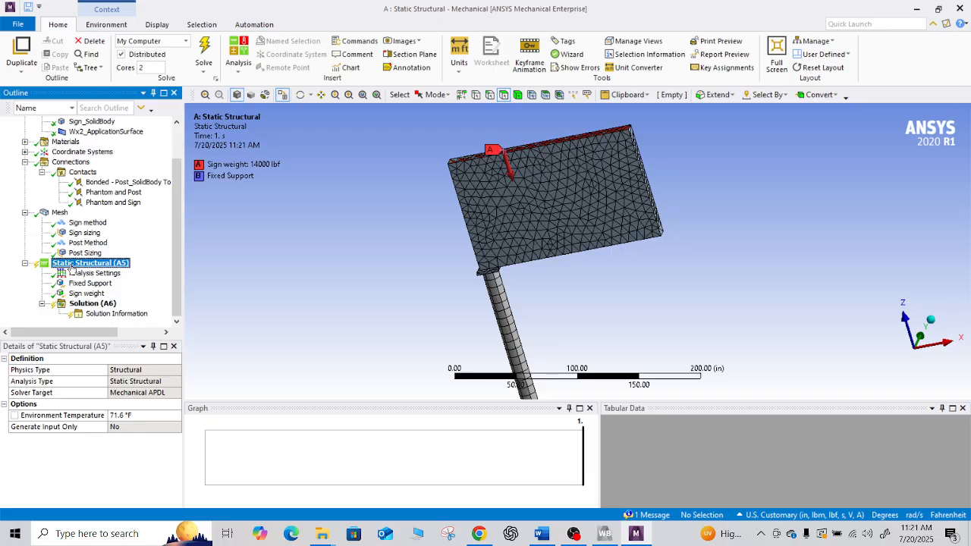
Insert a second Force load under Static Structural.
{"action": "right_click", "coordinate": [72, 267]}
{"action": "mouse_move", "coordinate": [101, 272]}
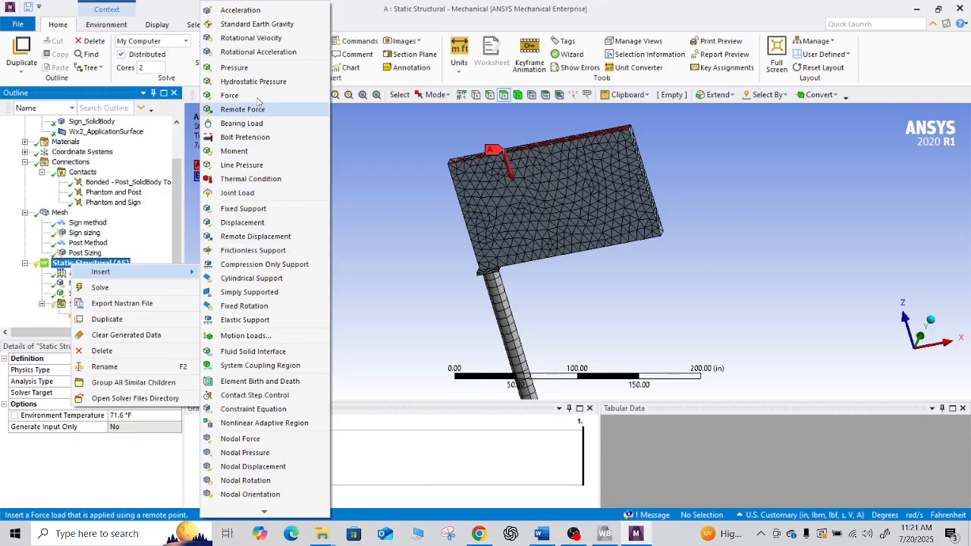
{"action": "left_click", "coordinate": [231, 95]}
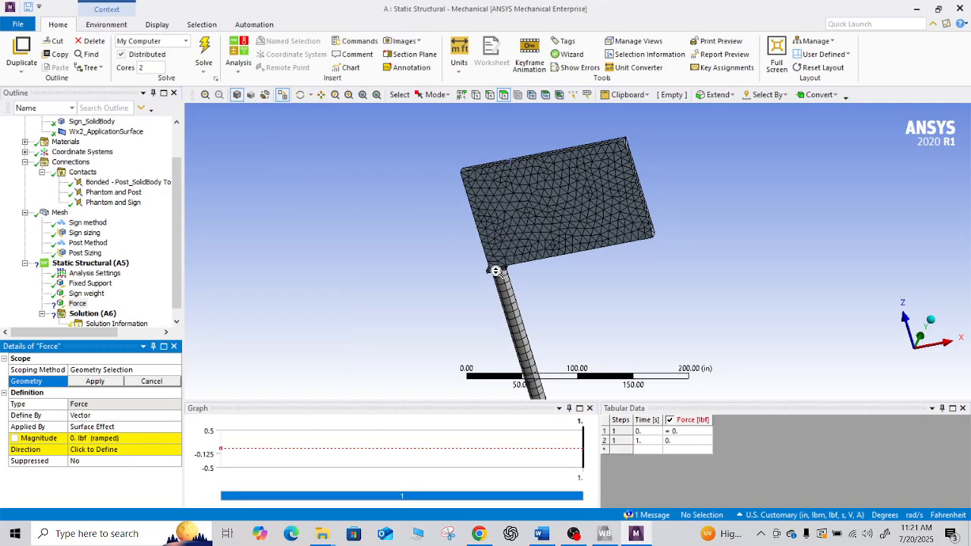
{"action": "scroll", "coordinate": [495, 271], "scroll_direction": "up", "scroll_amount": 1}
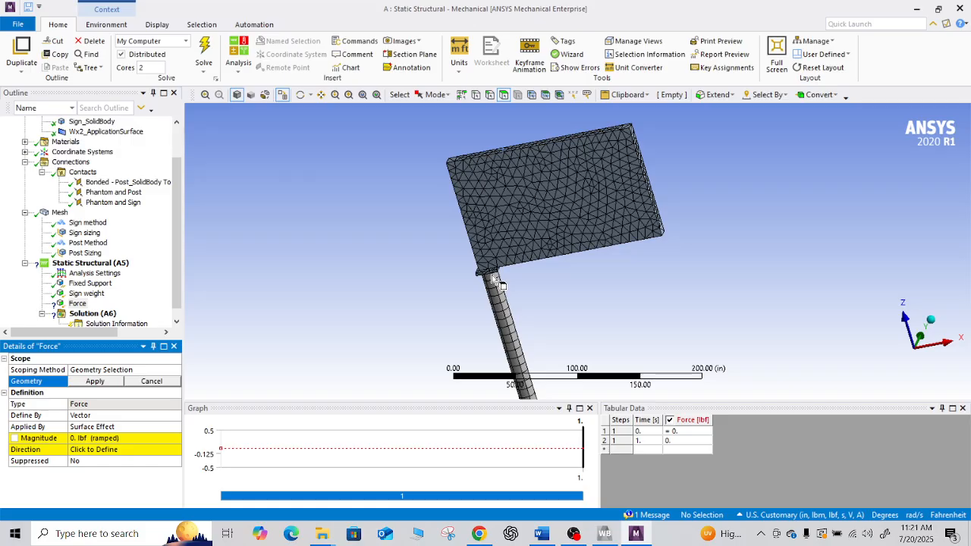
Hide the Post_SolidBody to inspect the model without it, and show the body again.
{"action": "scroll", "coordinate": [137, 201], "scroll_direction": "up", "scroll_amount": 2}
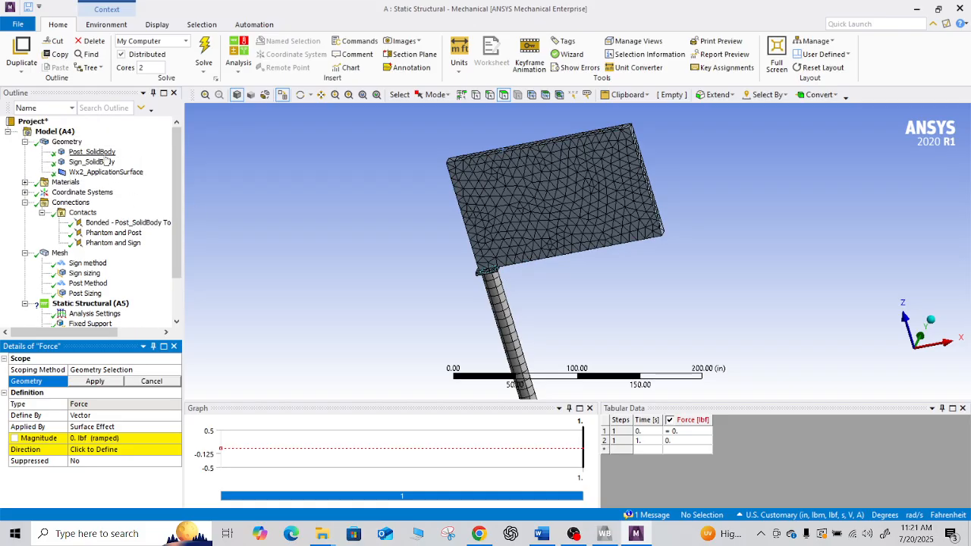
{"action": "left_click", "coordinate": [95, 154]}
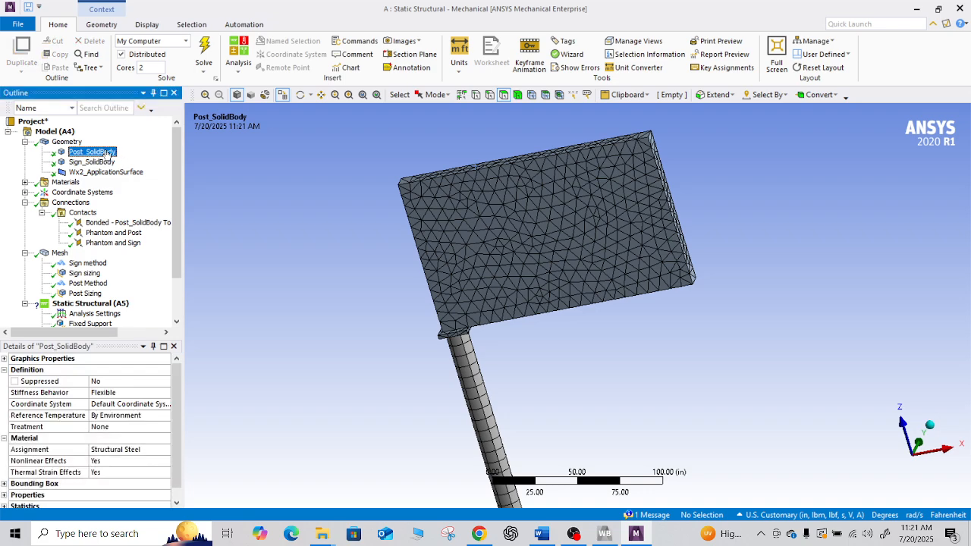
{"action": "right_click", "coordinate": [107, 154]}
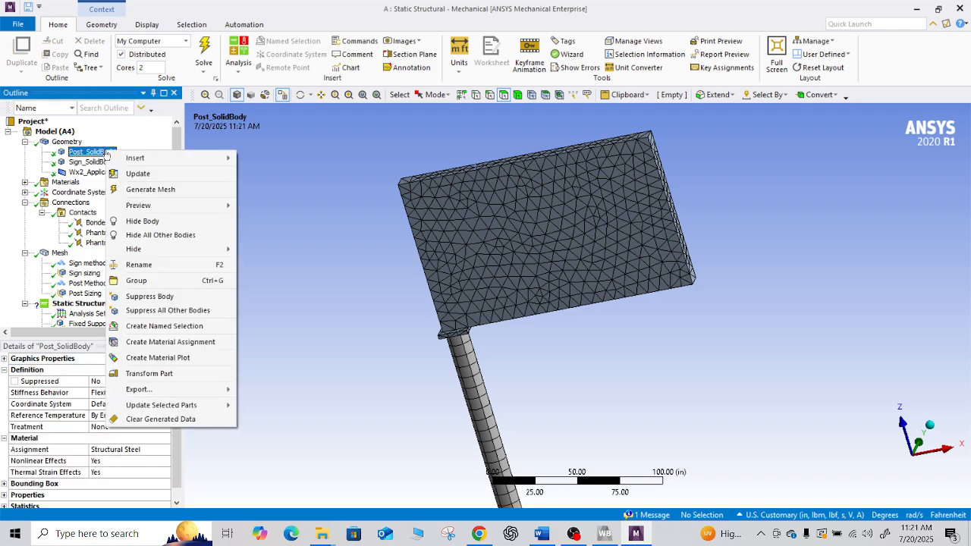
{"action": "left_click", "coordinate": [169, 221]}
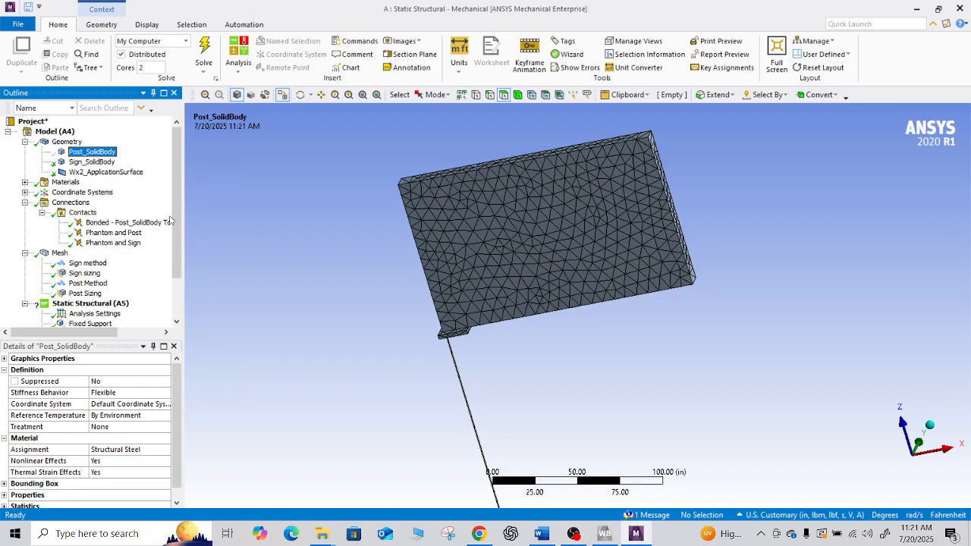
{"action": "right_click", "coordinate": [91, 155]}
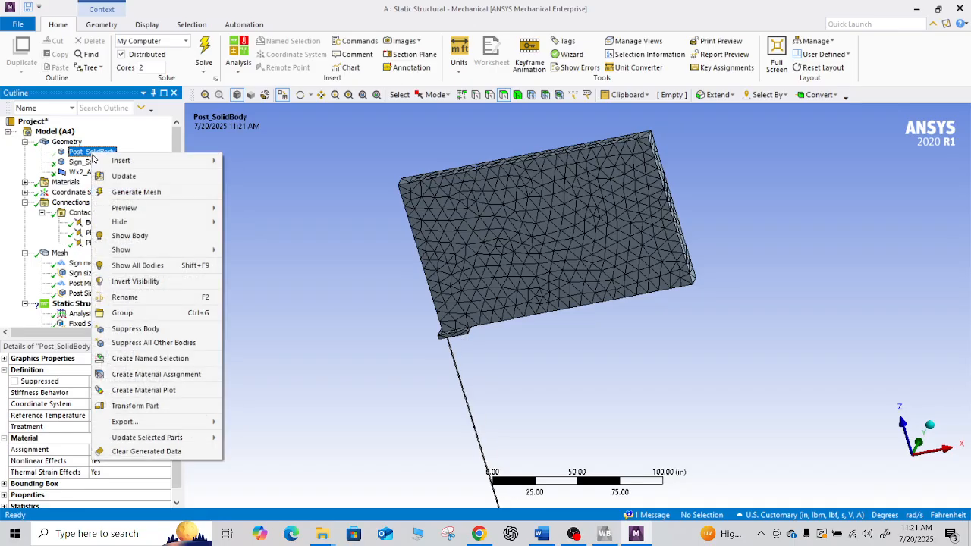
{"action": "left_click", "coordinate": [161, 238]}
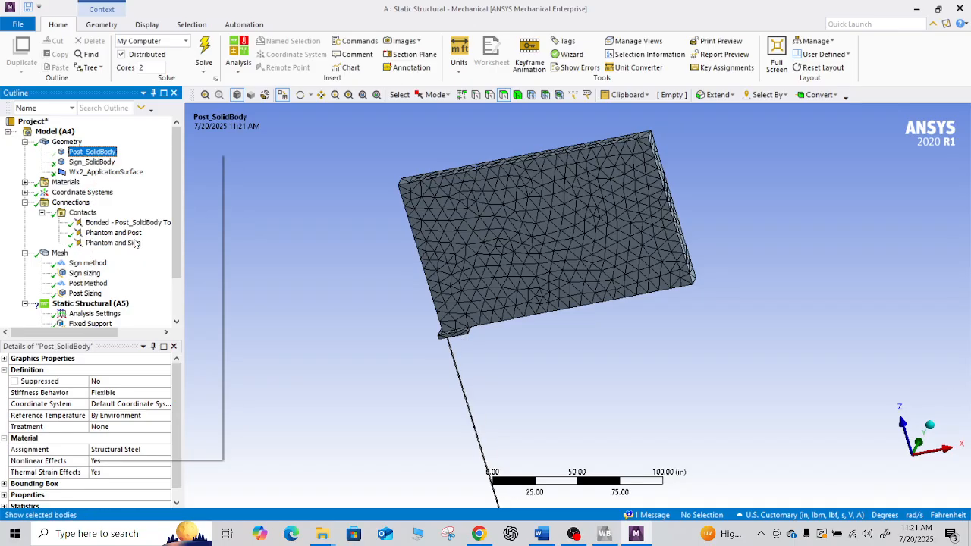
Hide the Sign_SolidBody to expose the top face of the post.
{"action": "left_click", "coordinate": [102, 163]}
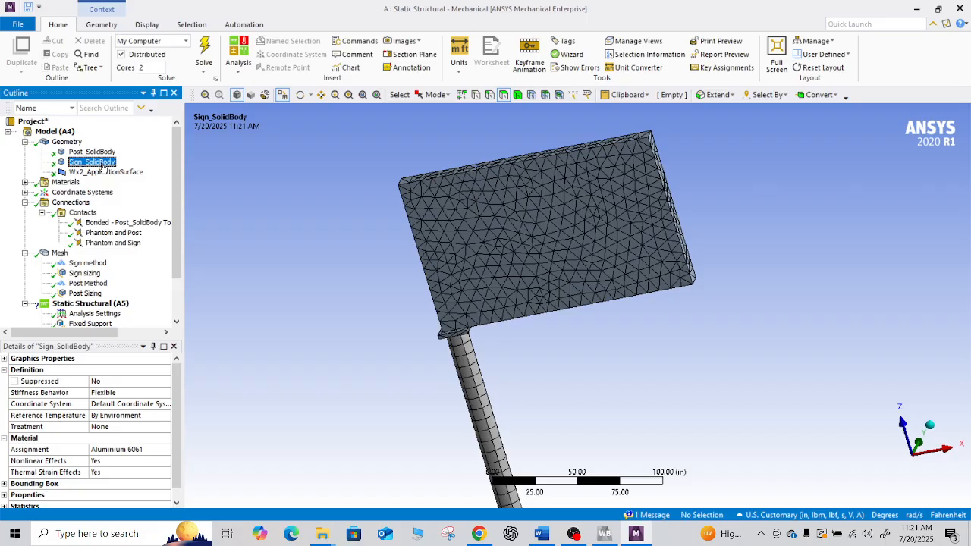
{"action": "right_click", "coordinate": [104, 167]}
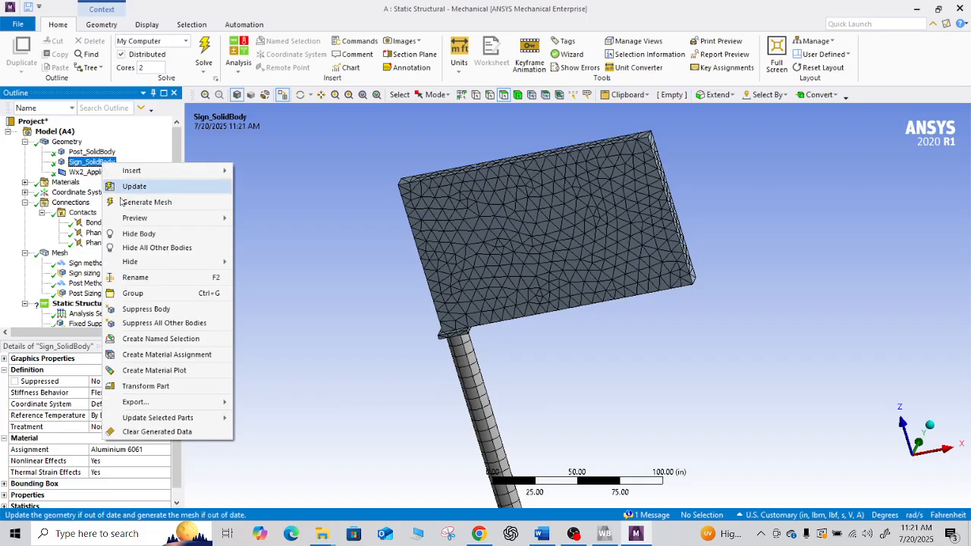
{"action": "left_click", "coordinate": [161, 234]}
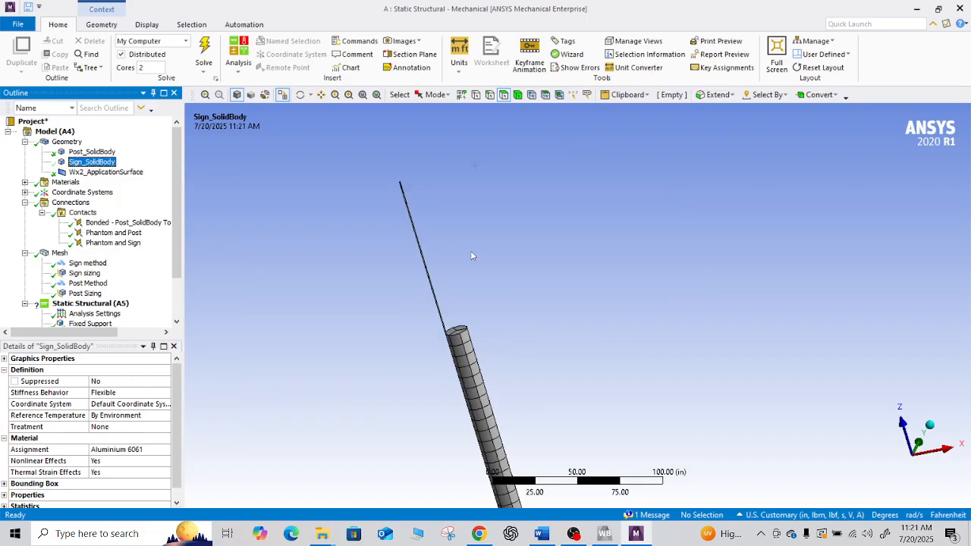
{"action": "middle_click_drag", "start_coordinate": [500, 247], "coordinate": [538, 290]}
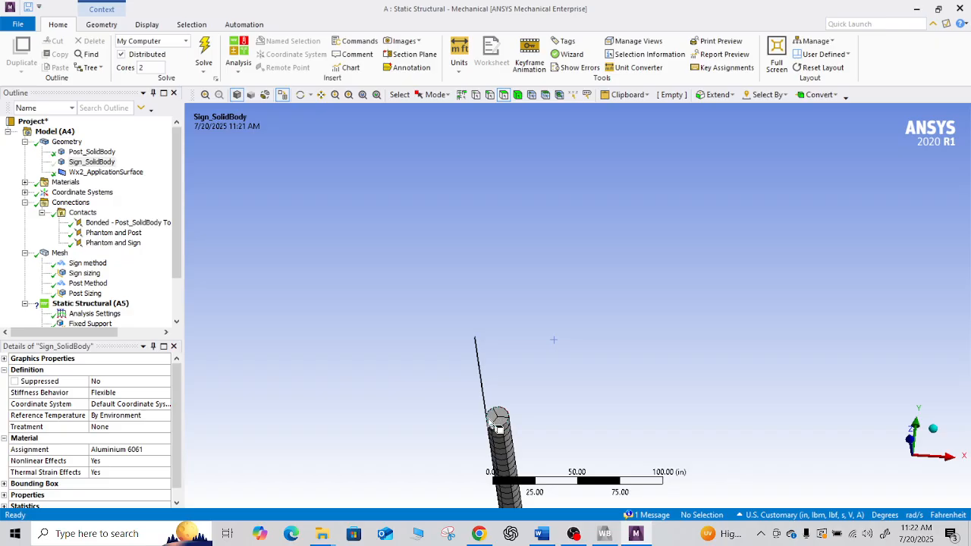
Scope the second force under Static Structural to the top face of the post.
{"action": "scroll", "coordinate": [144, 260], "scroll_direction": "down", "scroll_amount": 2}
{"action": "left_click", "coordinate": [79, 294]}
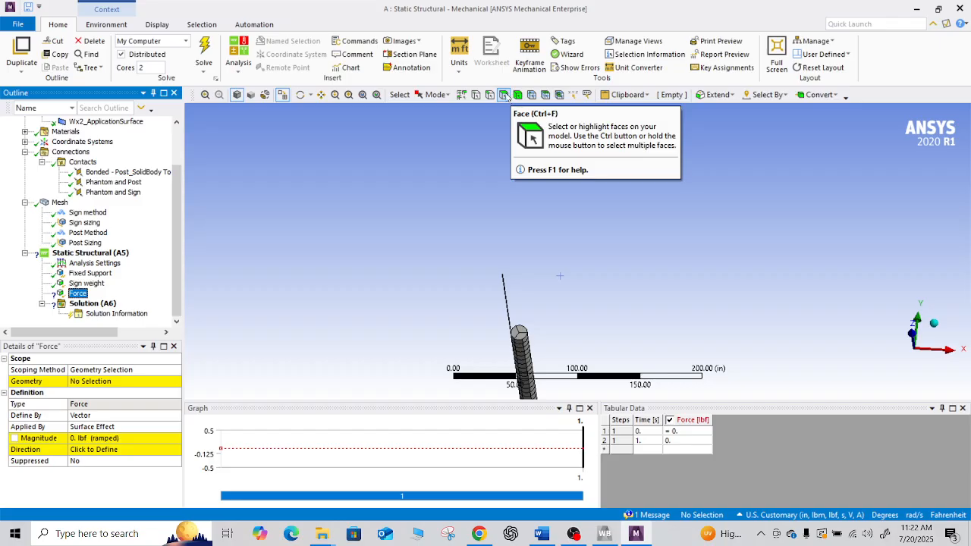
{"action": "left_click", "coordinate": [504, 95]}
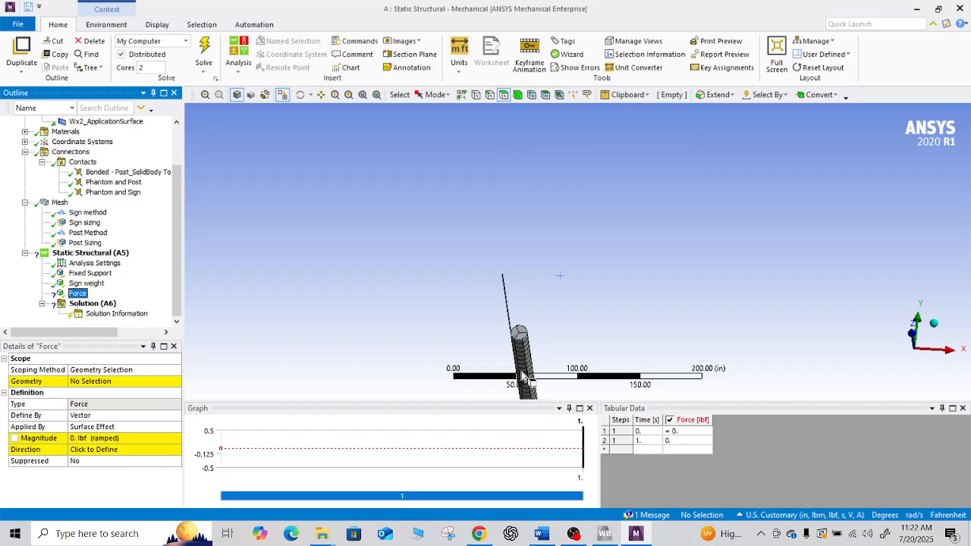
{"action": "left_click", "coordinate": [521, 335]}
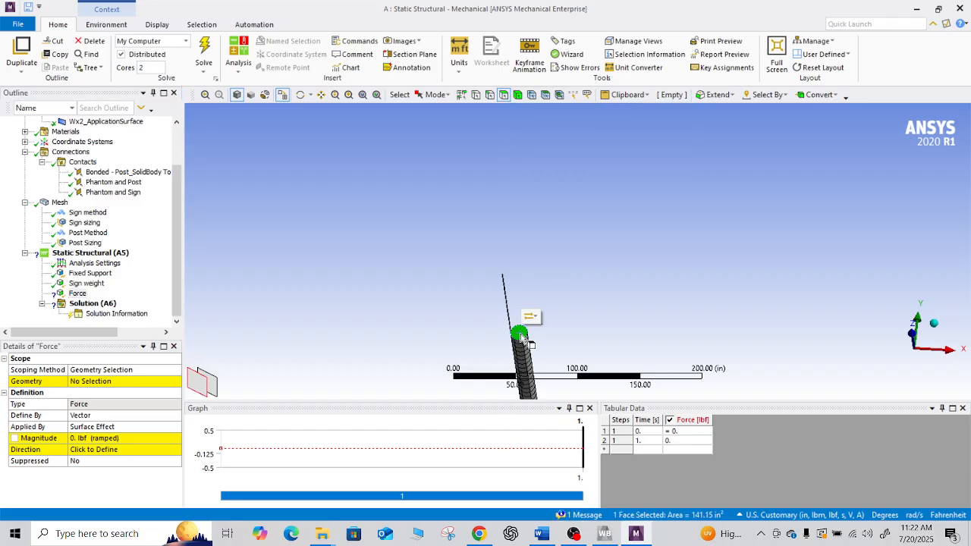
{"action": "left_click", "coordinate": [85, 382]}
{"action": "left_click", "coordinate": [110, 381]}
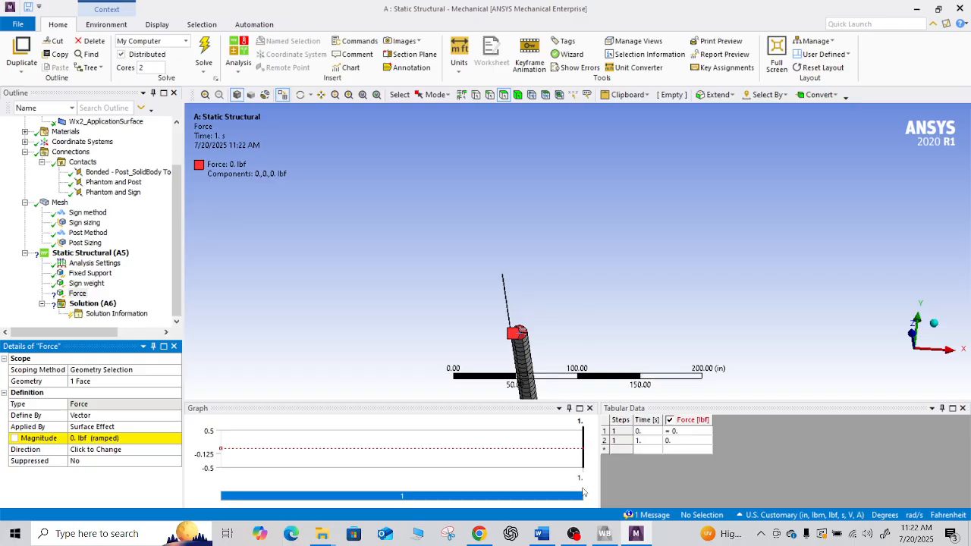
Define the post-top force by Components and open its Z component for editing.
{"action": "left_click", "coordinate": [111, 415]}
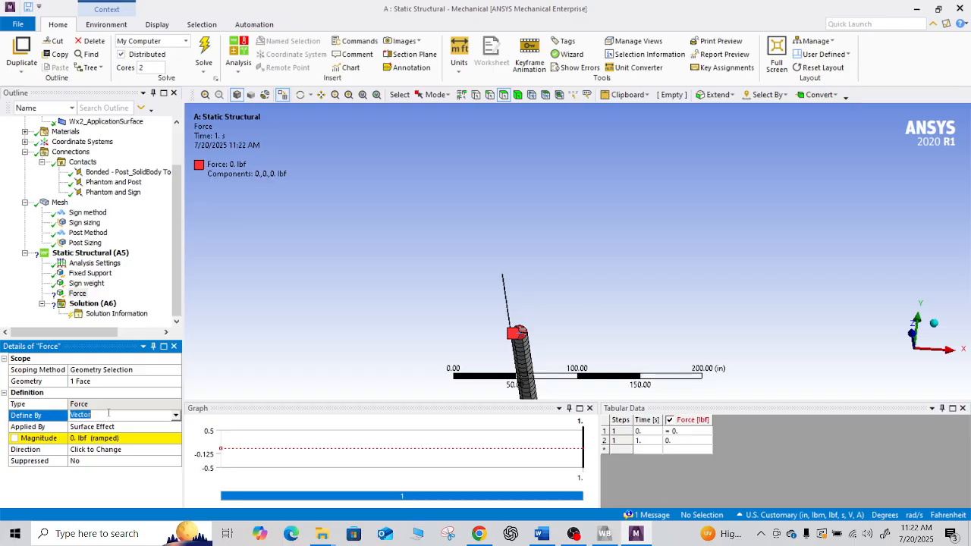
{"action": "left_click", "coordinate": [176, 416]}
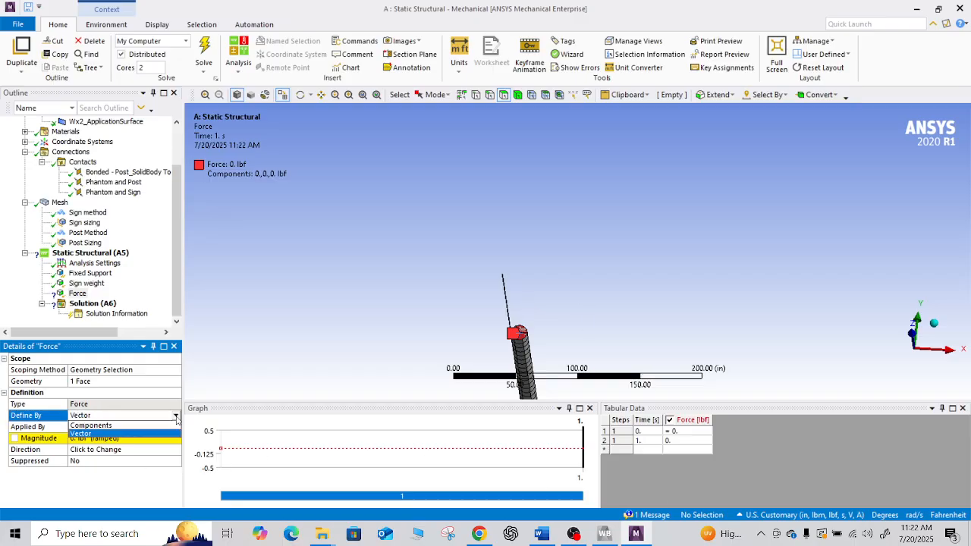
{"action": "left_click", "coordinate": [138, 426]}
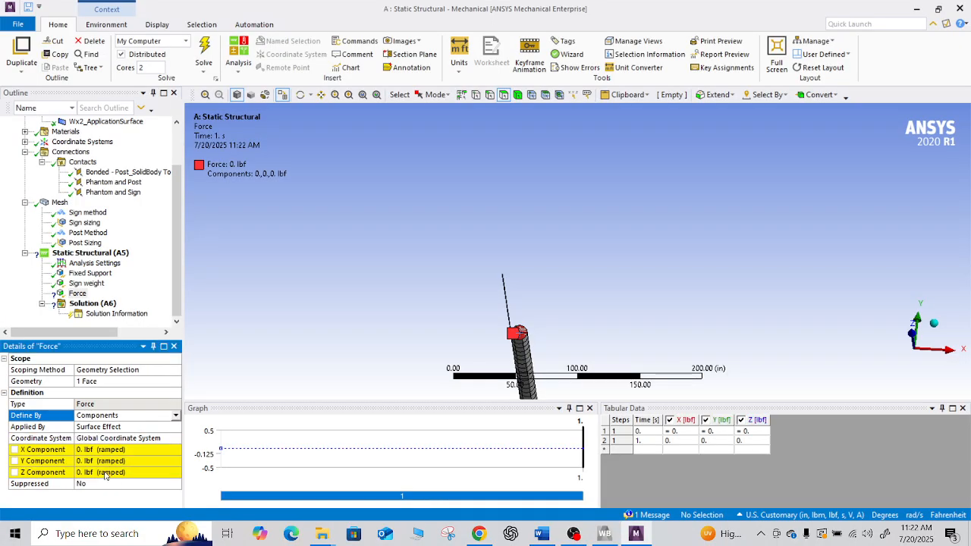
{"action": "left_click", "coordinate": [104, 472]}
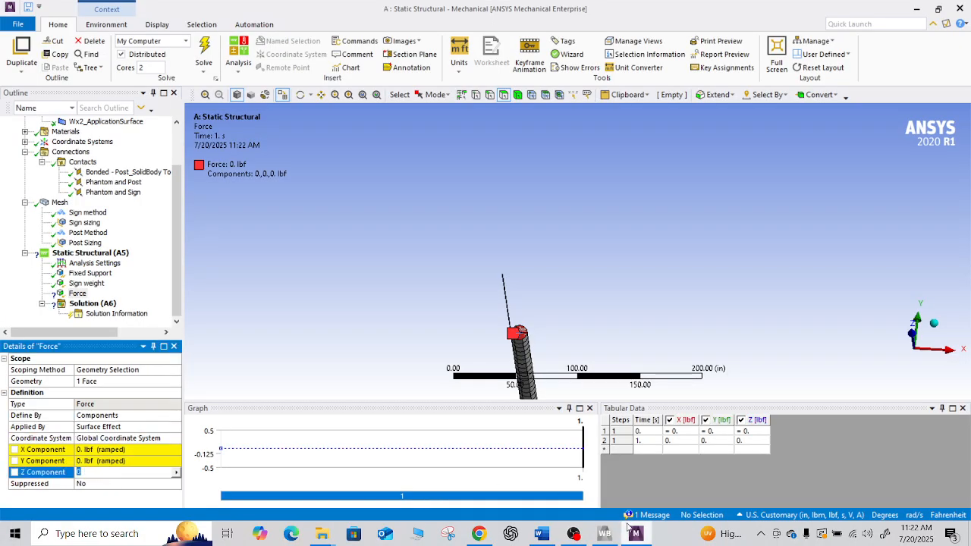
Switch to the lab manual in Word, review the signpost diagram and load table, and return to ANSYS Mechanical.
{"action": "left_click", "coordinate": [605, 533]}
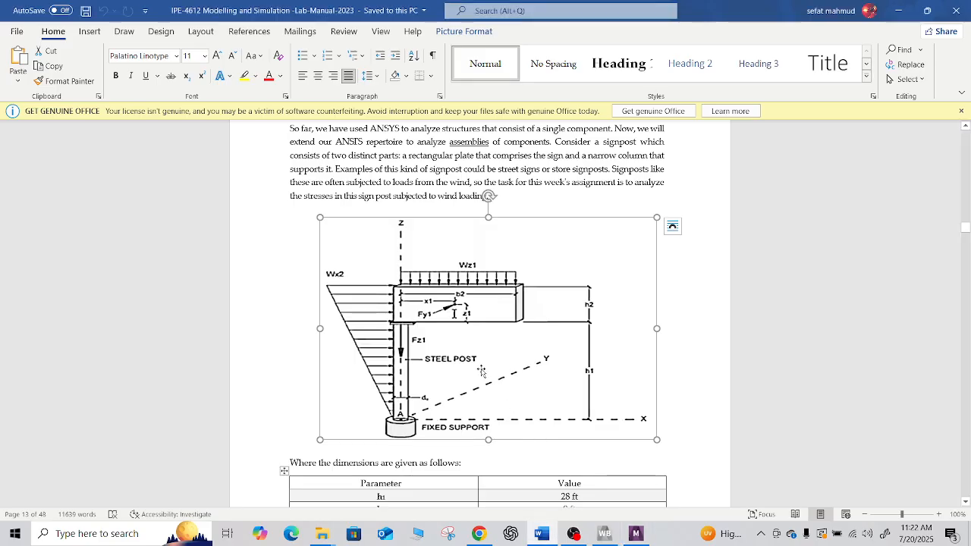
{"action": "scroll", "coordinate": [433, 324], "scroll_direction": "down", "scroll_amount": 3}
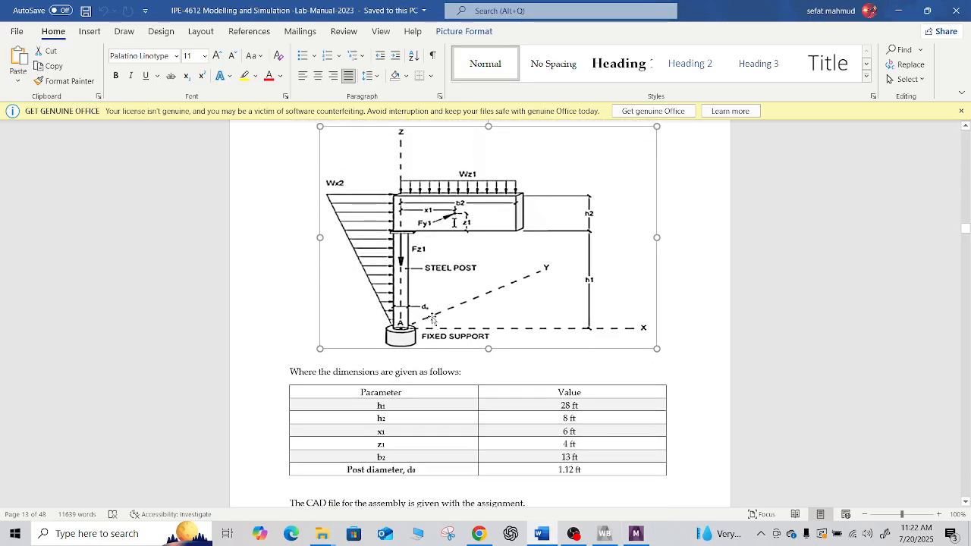
{"action": "scroll", "coordinate": [438, 347], "scroll_direction": "down", "scroll_amount": 15}
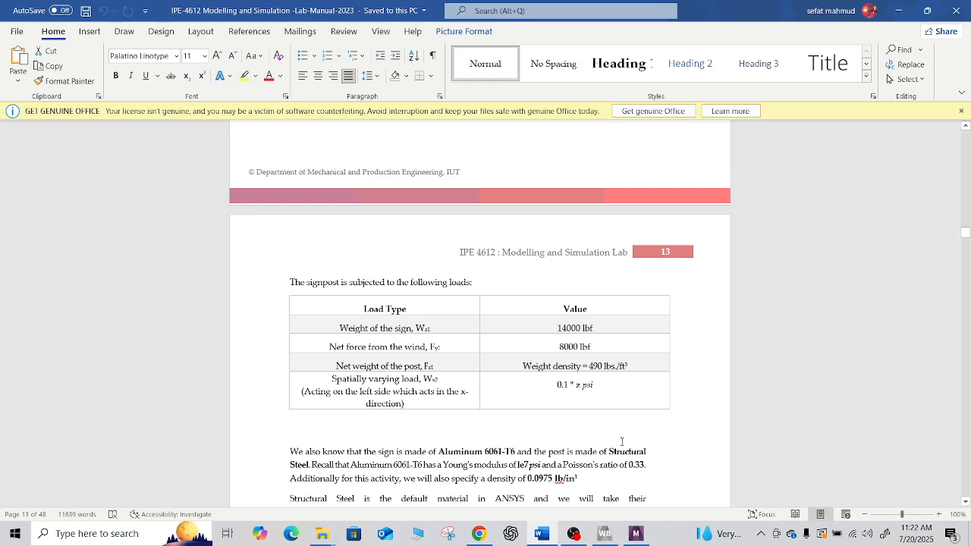
{"action": "left_click", "coordinate": [636, 533]}
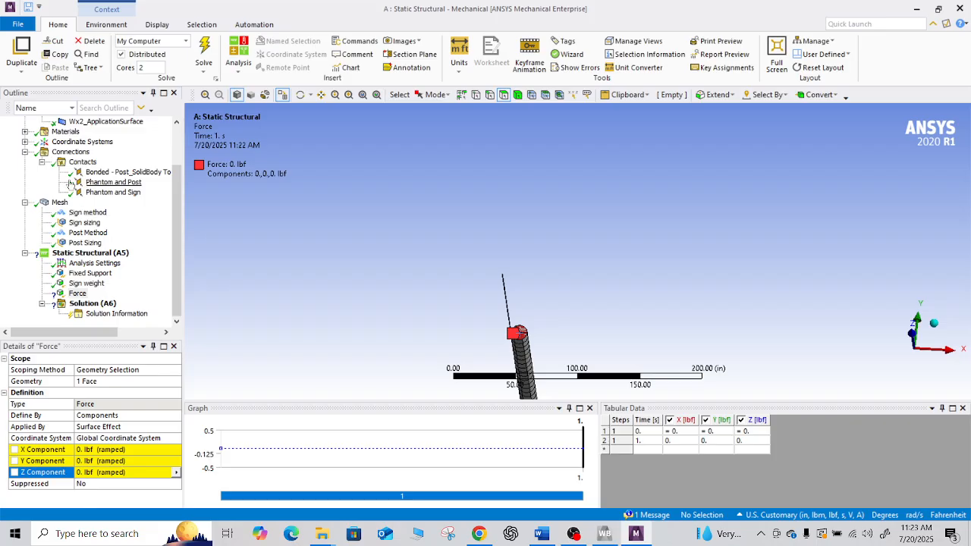
Expand the properties of Post_SolidBody and look up the post's mass.
{"action": "scroll", "coordinate": [69, 183], "scroll_direction": "up", "scroll_amount": 2}
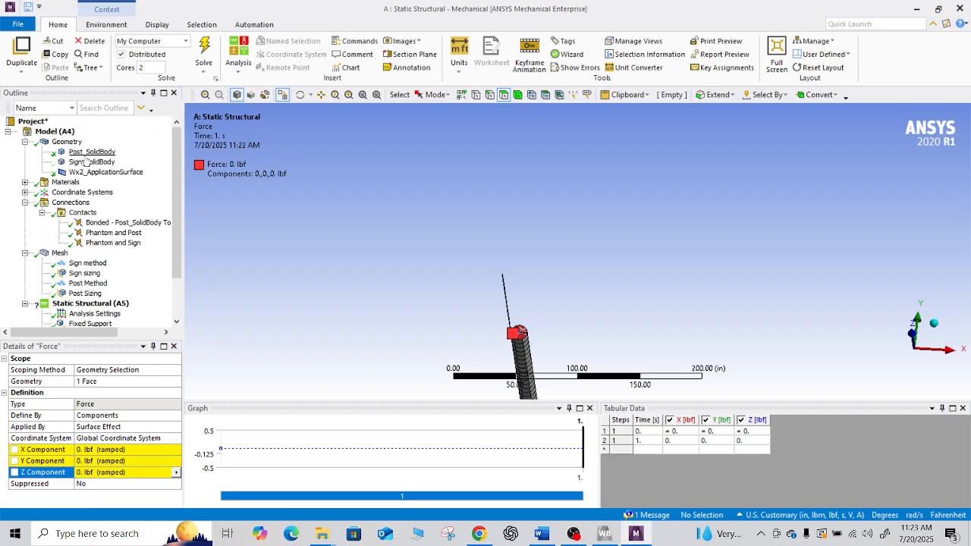
{"action": "left_click", "coordinate": [86, 153]}
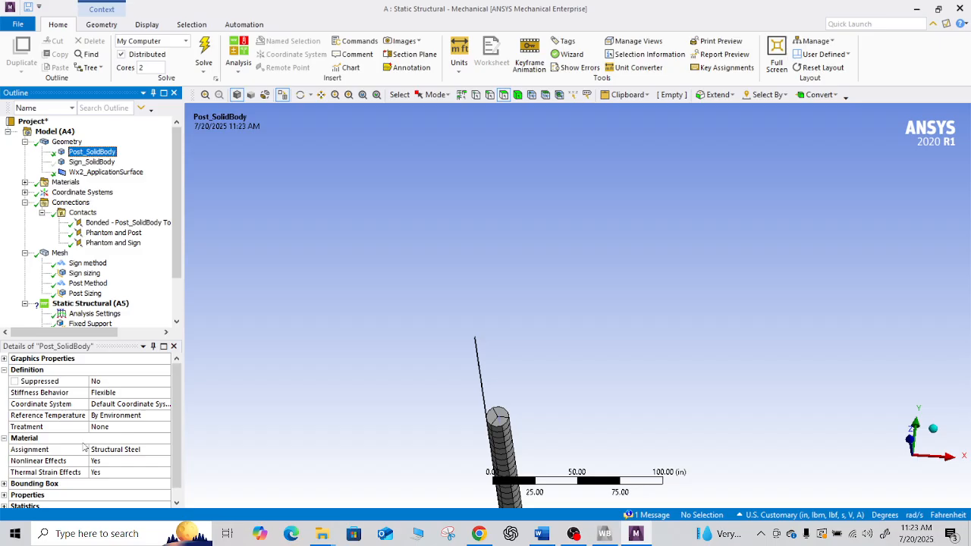
{"action": "scroll", "coordinate": [85, 446], "scroll_direction": "down", "scroll_amount": 1}
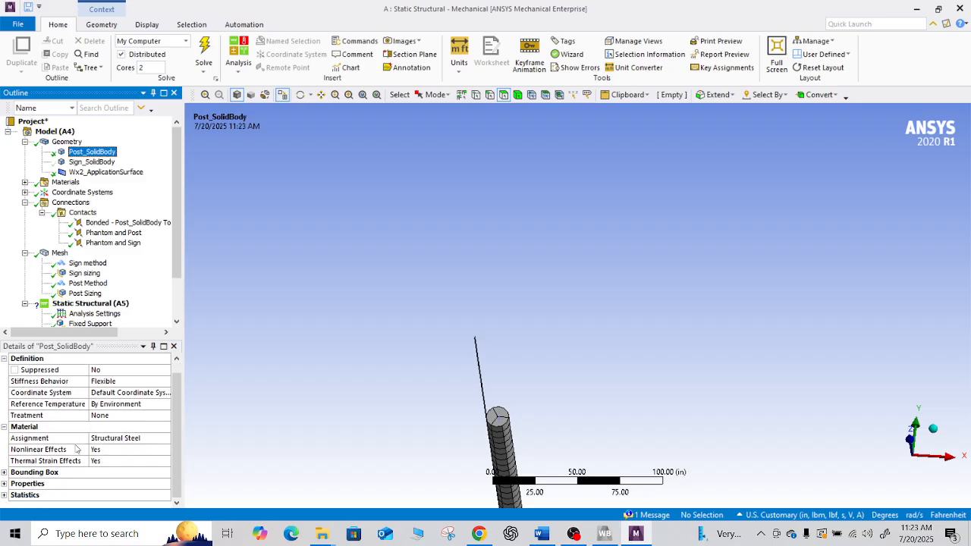
{"action": "left_click", "coordinate": [5, 483]}
{"action": "scroll", "coordinate": [118, 461], "scroll_direction": "down", "scroll_amount": 3}
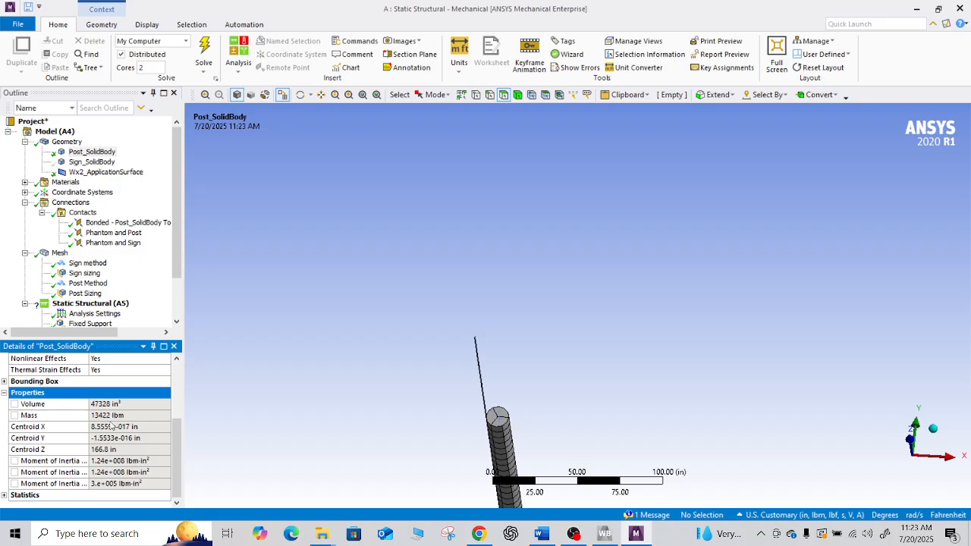
{"action": "left_click", "coordinate": [111, 415]}
{"action": "left_click_drag", "start_coordinate": [112, 415], "coordinate": [90, 415]}
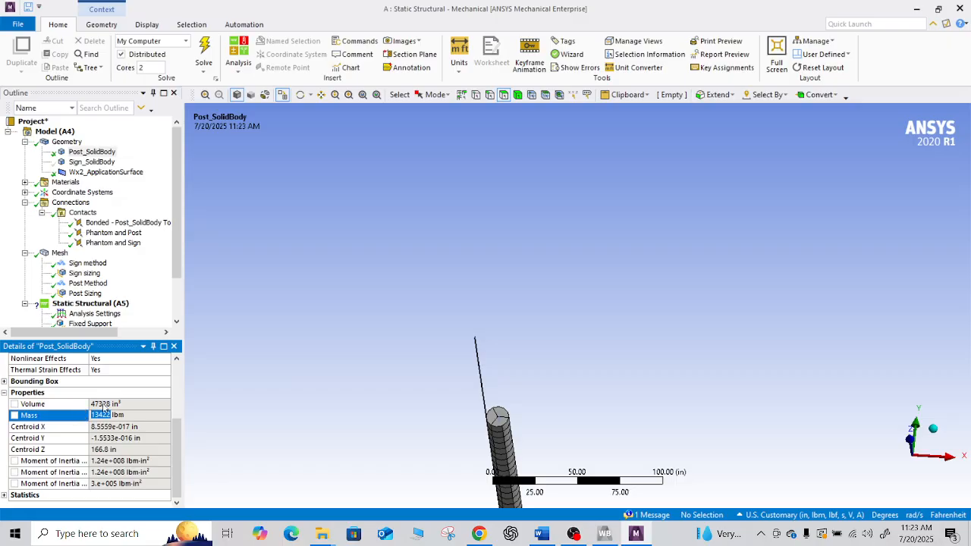
Set the Z component of the force on the post's top face to -13422 lbf and check its direction.
{"action": "scroll", "coordinate": [73, 301], "scroll_direction": "down", "scroll_amount": 2}
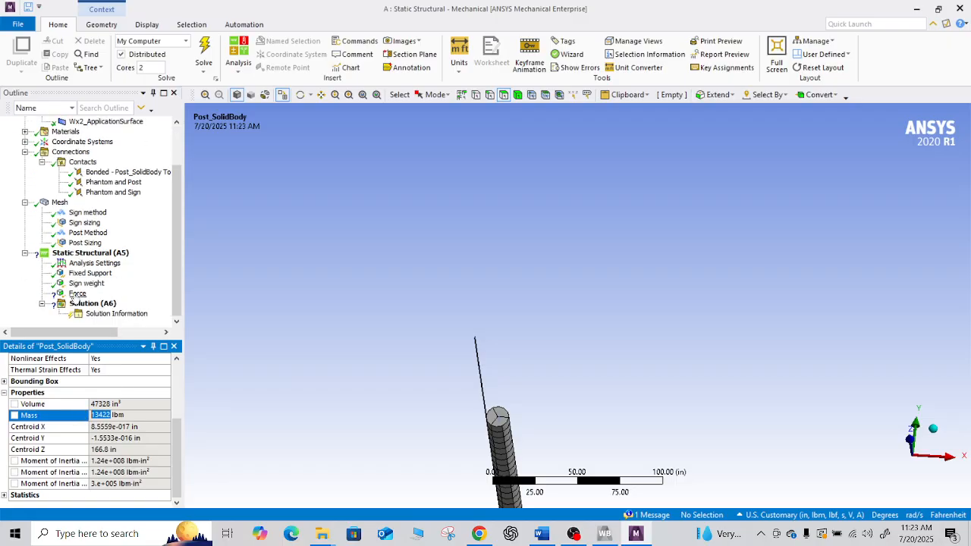
{"action": "left_click", "coordinate": [76, 294]}
{"action": "left_click", "coordinate": [88, 471]}
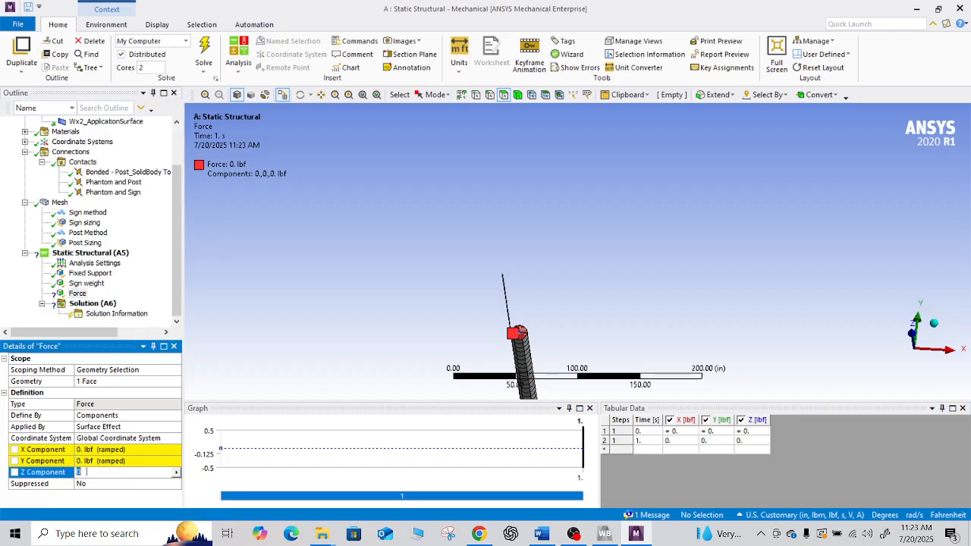
{"action": "key", "text": "BackSpace"}
{"action": "type", "text": "13422"}
{"action": "key", "text": "Return"}
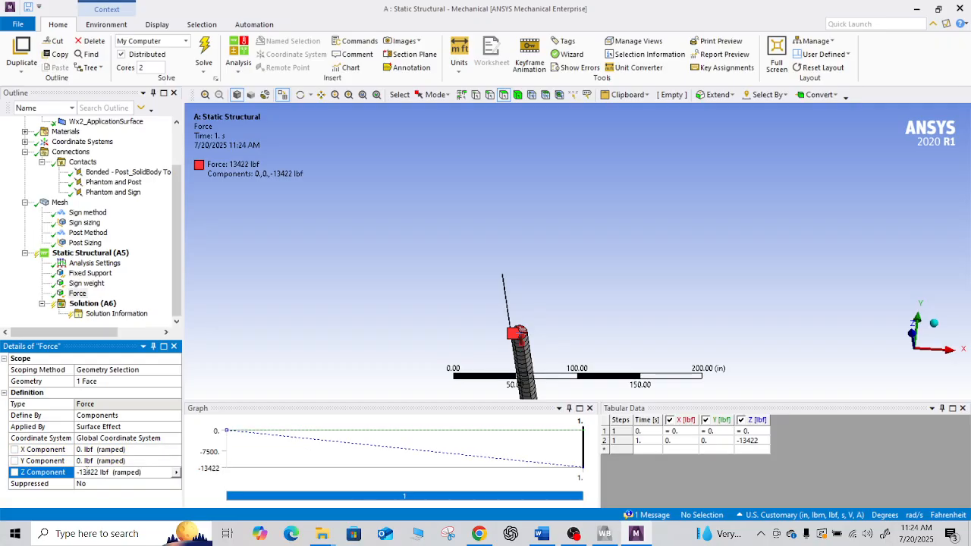
{"action": "middle_click_drag", "start_coordinate": [559, 313], "coordinate": [558, 251]}
{"action": "scroll", "coordinate": [558, 250], "scroll_direction": "up", "scroll_amount": 3}
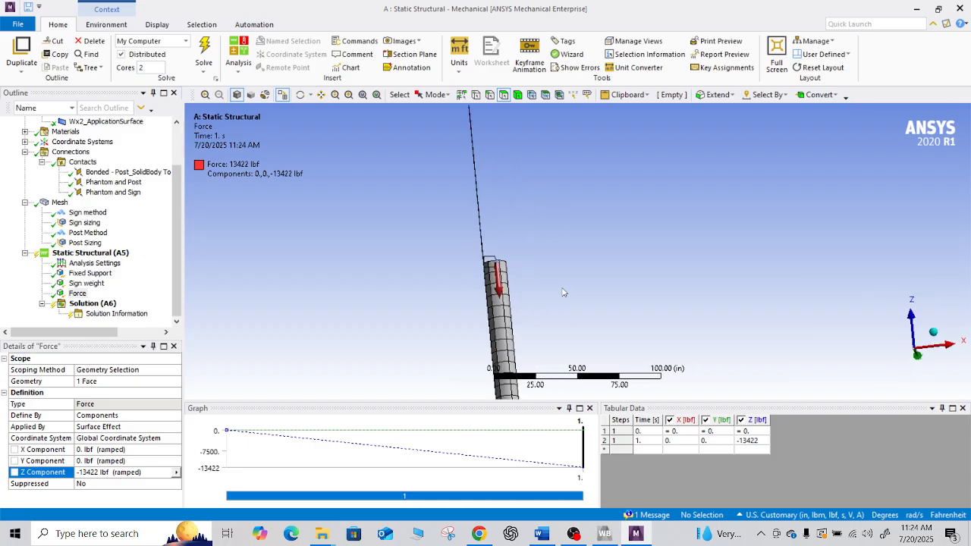
{"action": "scroll", "coordinate": [512, 292], "scroll_direction": "down", "scroll_amount": 3}
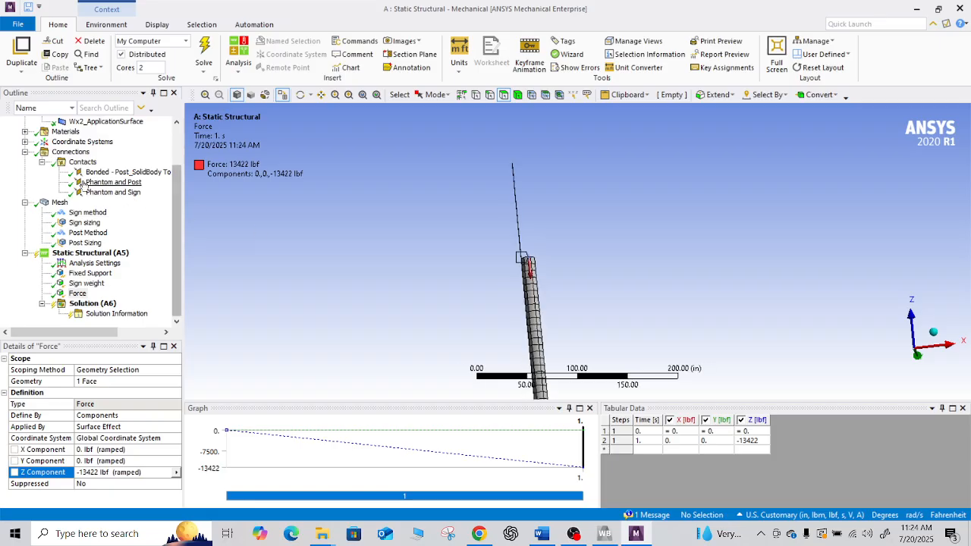
Show the Sign_SolidBody again so the whole signpost is displayed.
{"action": "scroll", "coordinate": [72, 152], "scroll_direction": "up", "scroll_amount": 2}
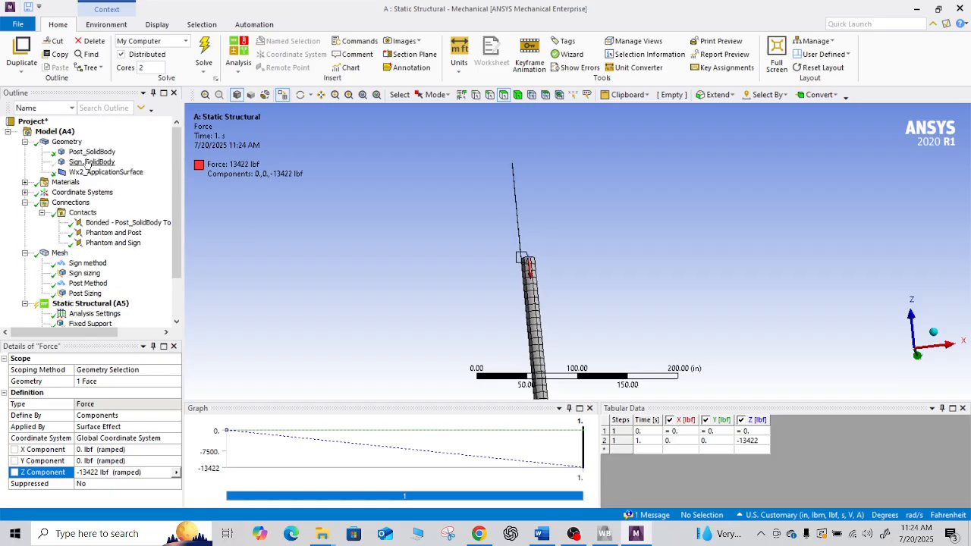
{"action": "left_click", "coordinate": [88, 163]}
{"action": "right_click", "coordinate": [88, 163]}
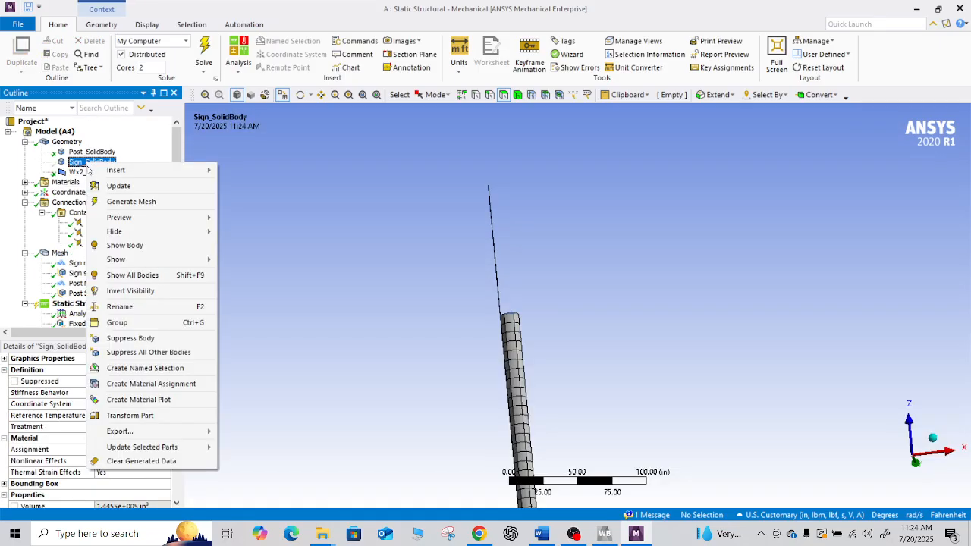
{"action": "left_click", "coordinate": [132, 246]}
{"action": "scroll", "coordinate": [644, 311], "scroll_direction": "up", "scroll_amount": 1}
{"action": "scroll", "coordinate": [634, 353], "scroll_direction": "down", "scroll_amount": 5}
{"action": "mouse_move", "coordinate": [618, 391]}
{"action": "middle_mouse_down"}
{"action": "mouse_move", "coordinate": [609, 351]}
{"action": "mouse_move", "coordinate": [611, 398]}
{"action": "middle_mouse_up"}
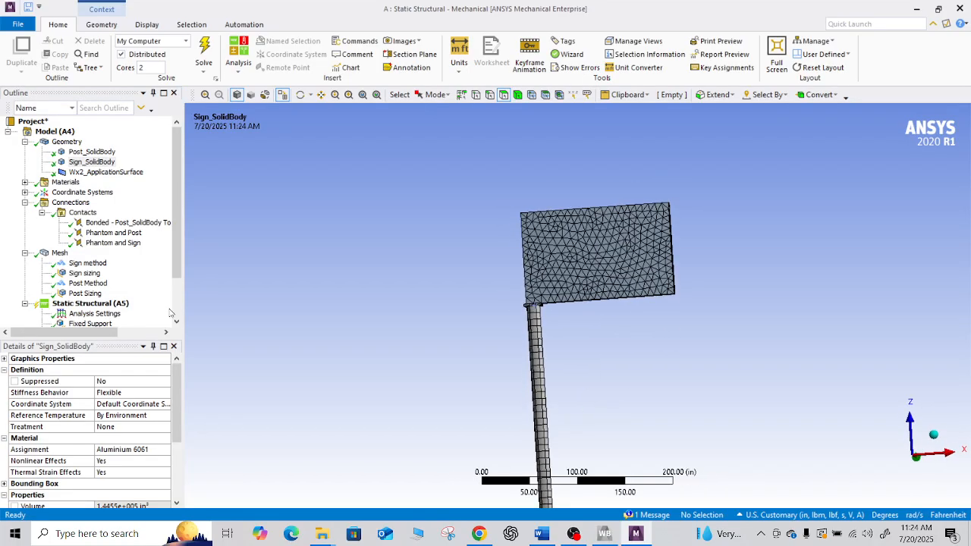
Display all loads applied under Static Structural, and switch to the lab manual in Word to review the remaining signpost loads.
{"action": "left_click", "coordinate": [64, 301]}
{"action": "scroll", "coordinate": [579, 274], "scroll_direction": "up", "scroll_amount": 2}
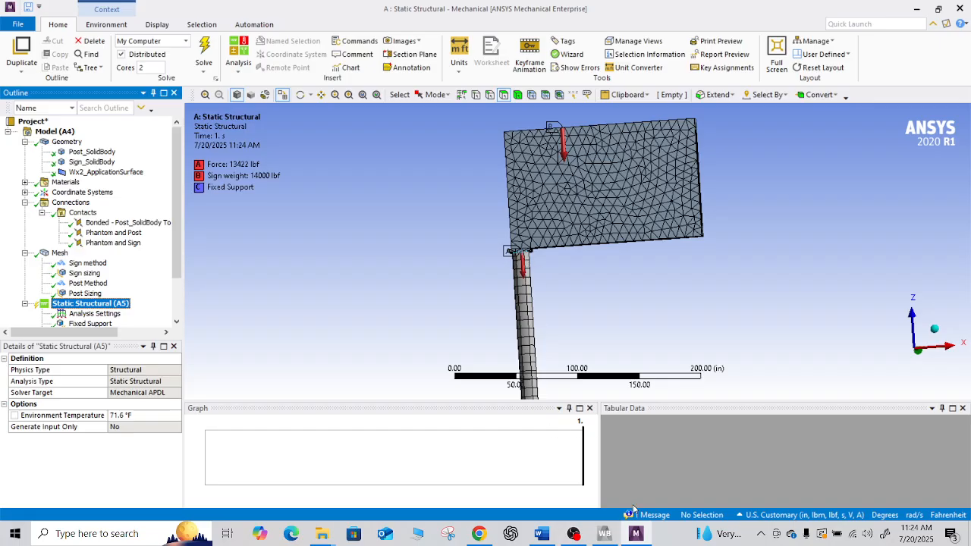
{"action": "mouse_move", "coordinate": [644, 543]}
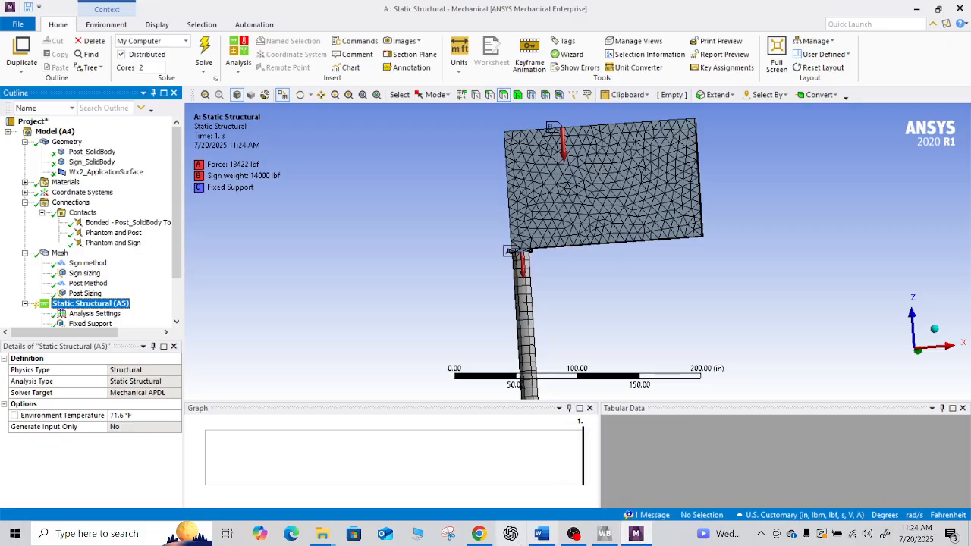
{"action": "left_click", "coordinate": [543, 534]}
{"action": "scroll", "coordinate": [486, 319], "scroll_direction": "up", "scroll_amount": 9}
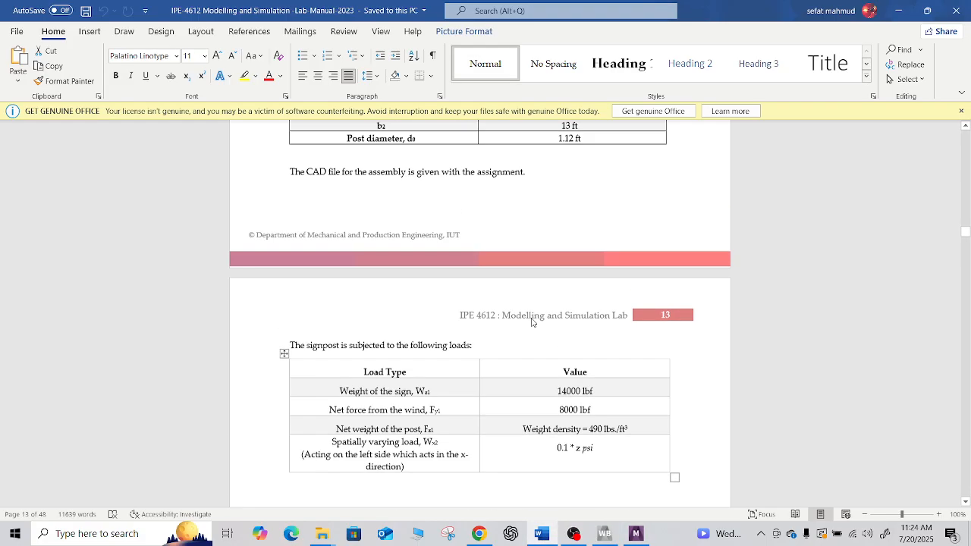
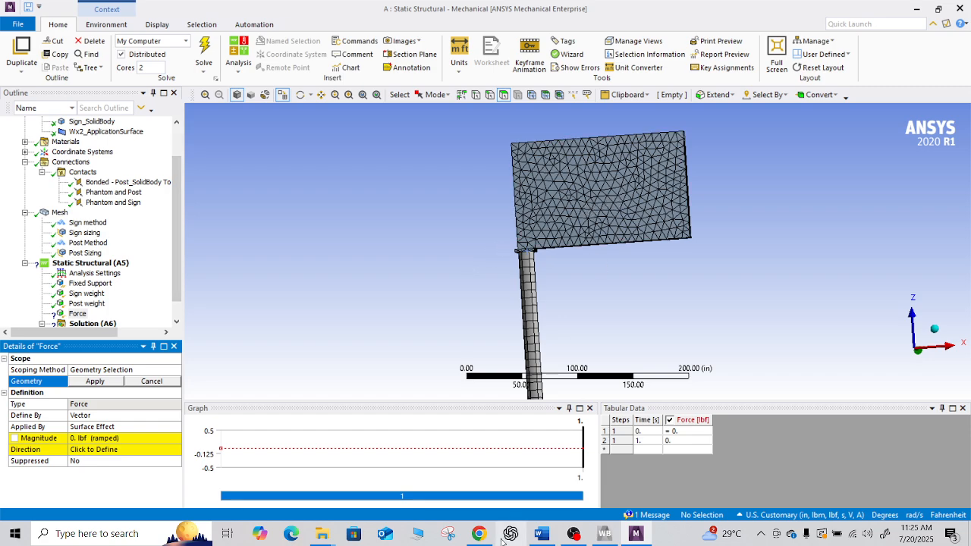
Consult the signpost diagram in the Word lab manual for the wind force Fy1 location, and return to ANSYS Mechanical.
{"action": "left_click", "coordinate": [542, 533]}
{"action": "scroll", "coordinate": [573, 493], "scroll_direction": "up", "scroll_amount": 14}
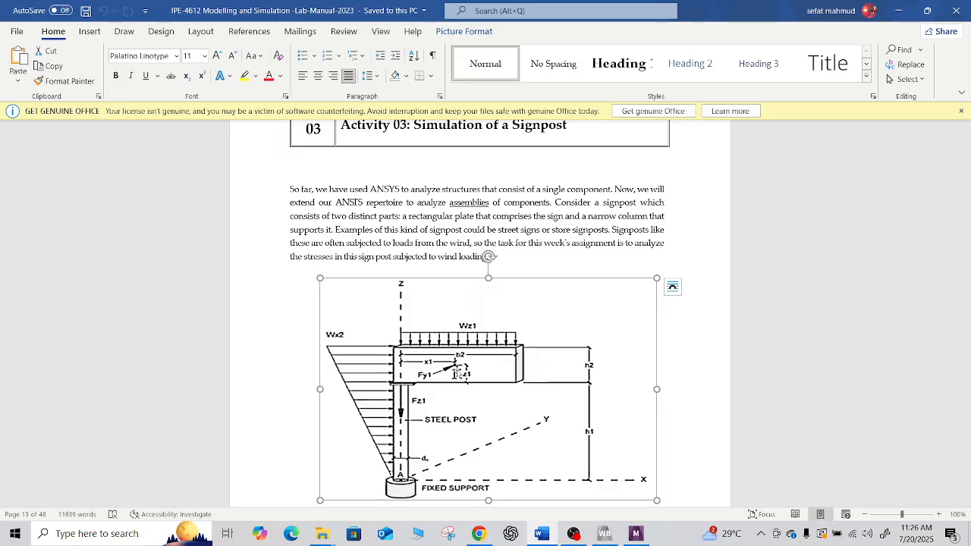
{"action": "left_click", "coordinate": [635, 533]}
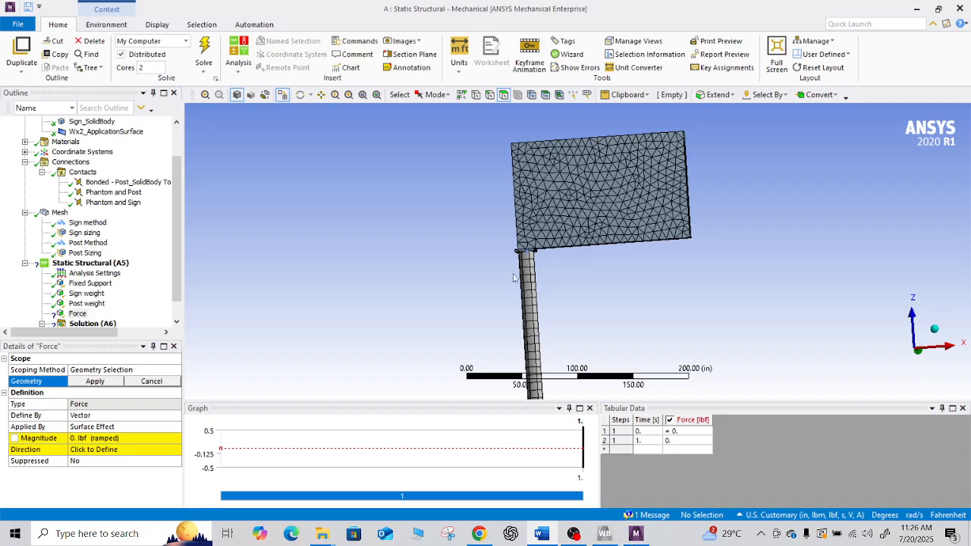
Check the Fy1 location in the Word lab manual's diagram and scope the new force to the matching vertex on the sign's face in ANSYS Mechanical.
{"action": "left_click", "coordinate": [635, 533]}
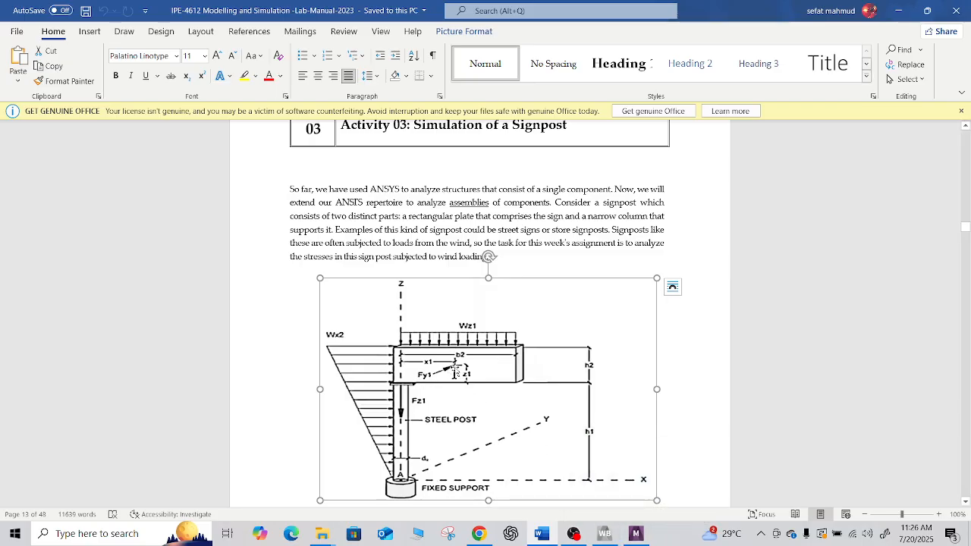
{"action": "left_click", "coordinate": [635, 534]}
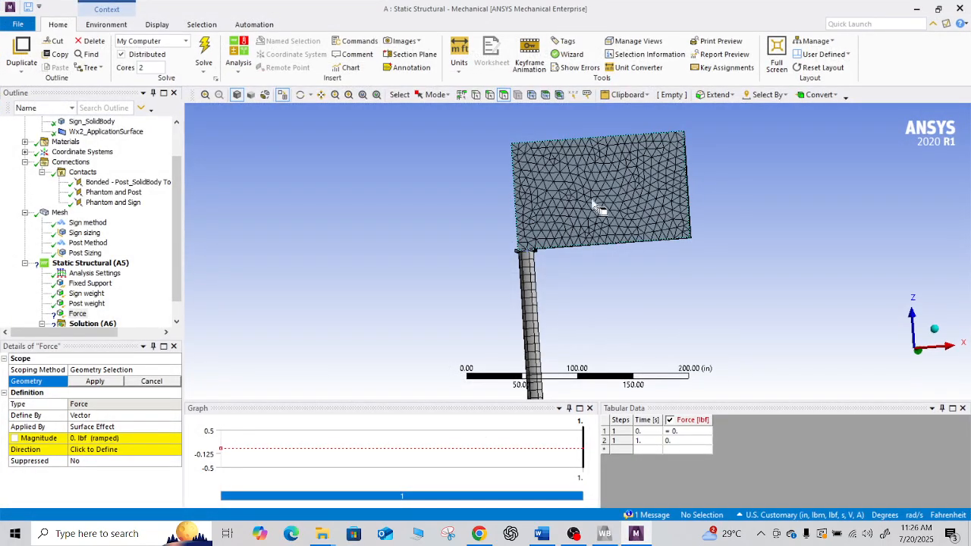
{"action": "left_click", "coordinate": [477, 95]}
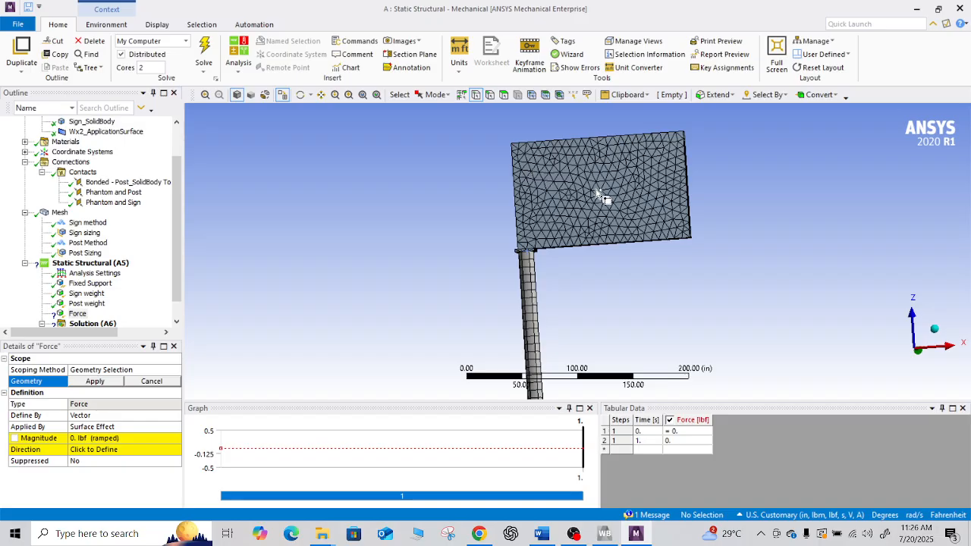
{"action": "scroll", "coordinate": [606, 195], "scroll_direction": "up", "scroll_amount": 3}
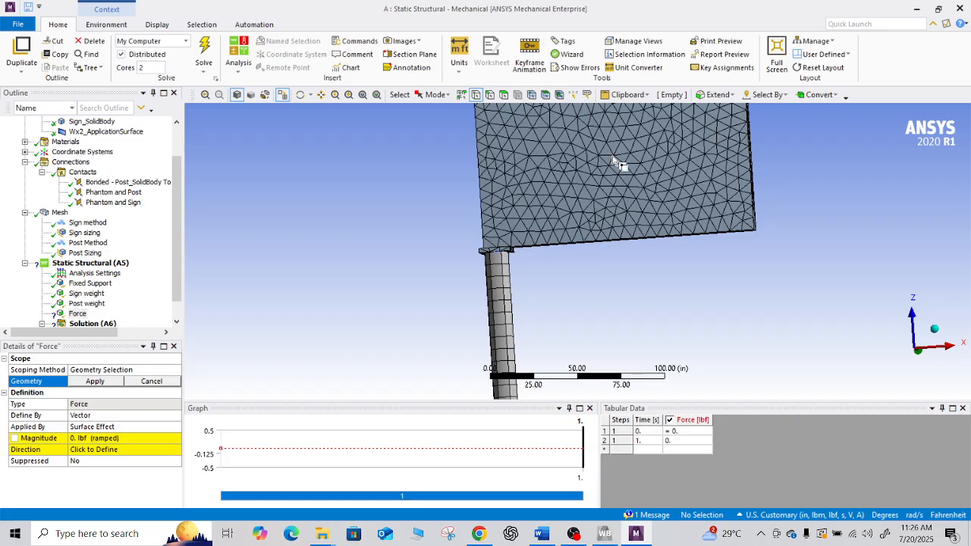
{"action": "left_click", "coordinate": [615, 160]}
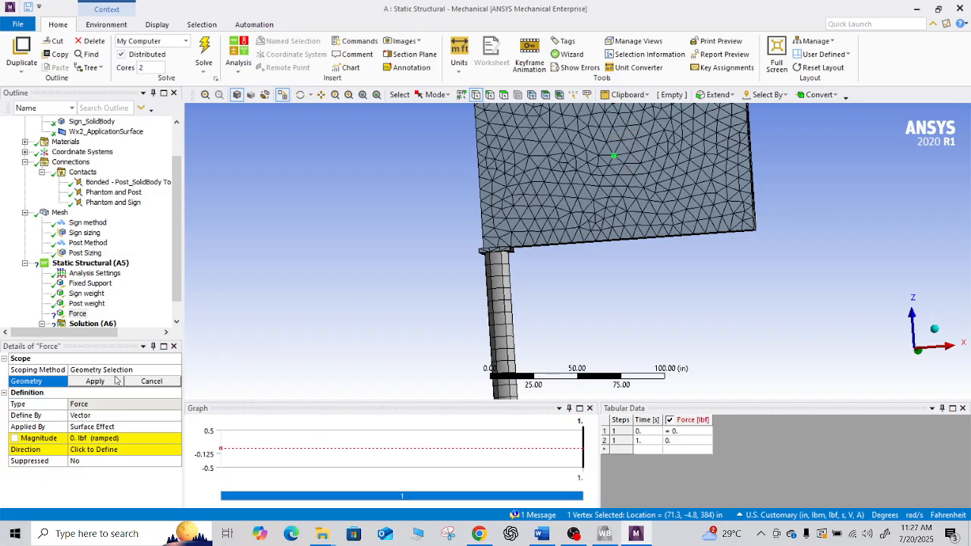
{"action": "left_click", "coordinate": [116, 381]}
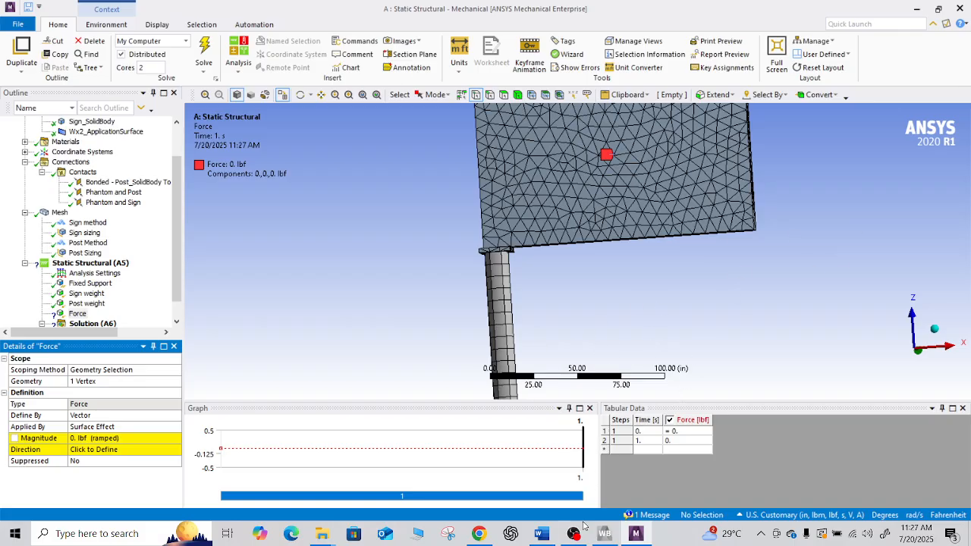
Look up the net wind force in the Word lab manual, then define the vertex force in ANSYS by components with Y component 8000 lbf.
{"action": "left_click", "coordinate": [550, 534]}
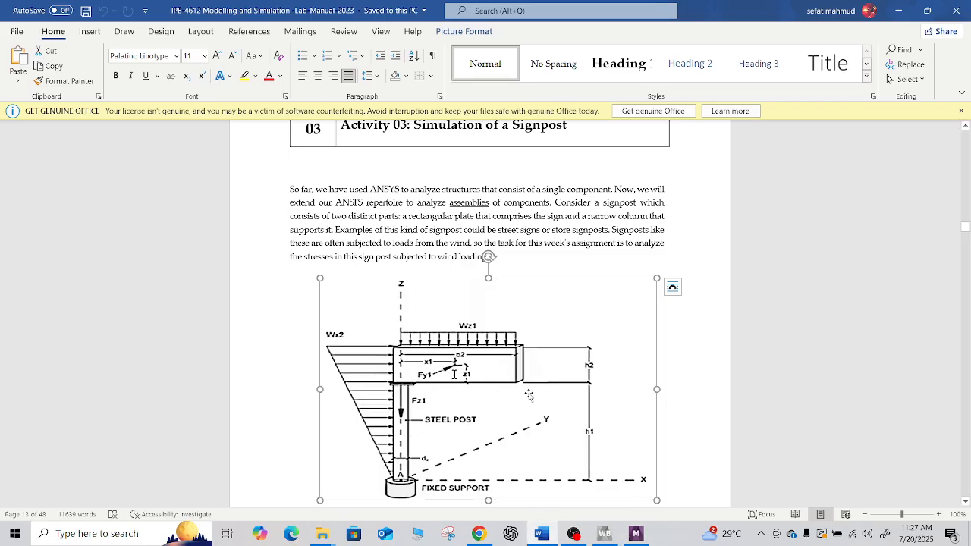
{"action": "scroll", "coordinate": [529, 396], "scroll_direction": "down", "scroll_amount": 2}
{"action": "scroll", "coordinate": [539, 405], "scroll_direction": "down", "scroll_amount": 8}
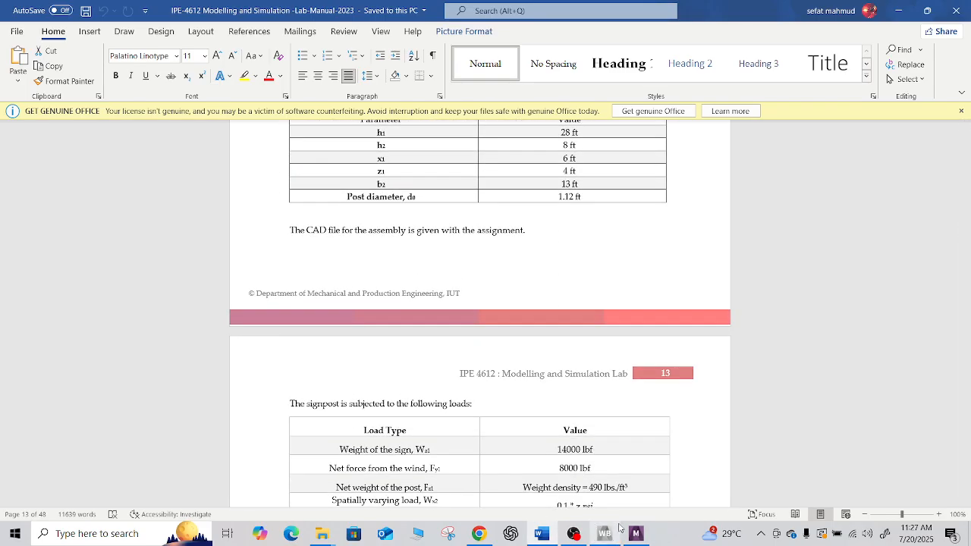
{"action": "left_click", "coordinate": [634, 534]}
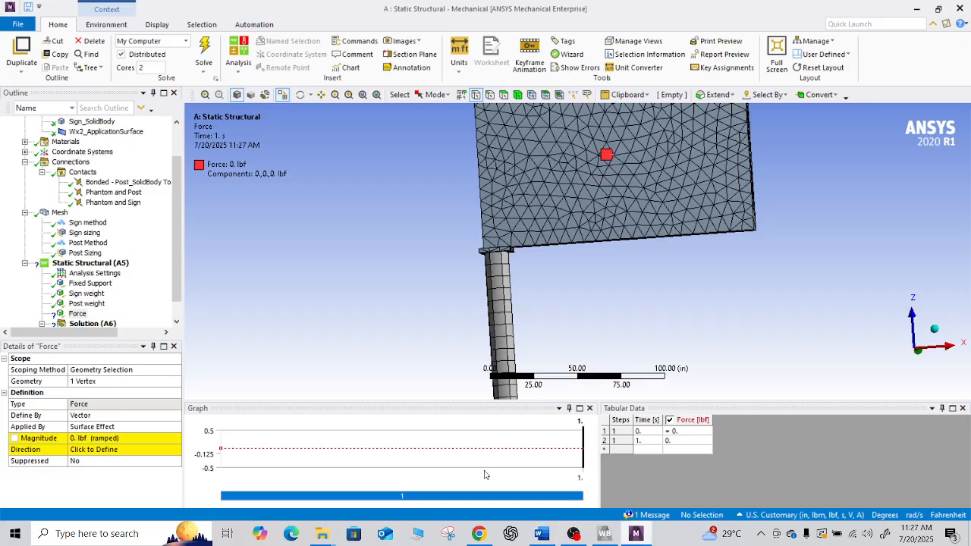
{"action": "left_click", "coordinate": [89, 416]}
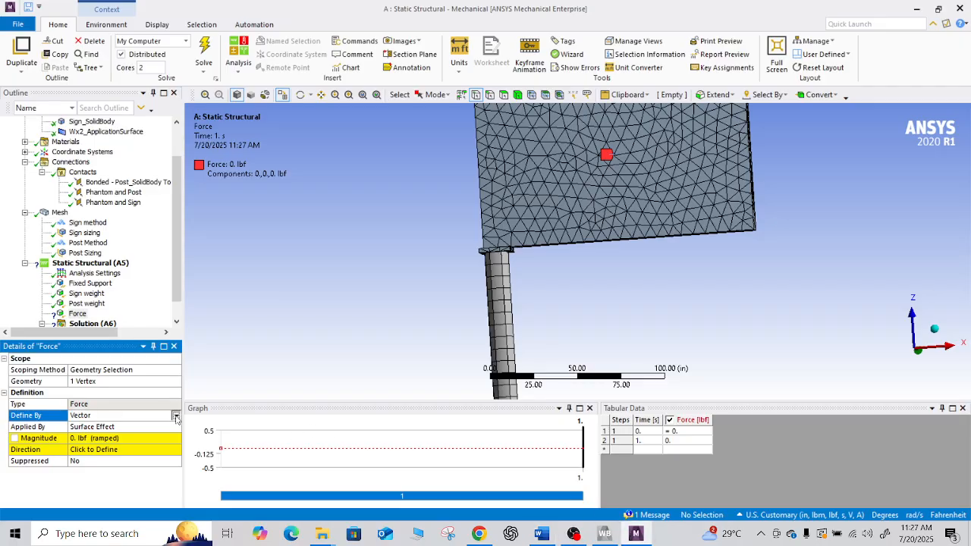
{"action": "left_click", "coordinate": [99, 416]}
{"action": "left_click", "coordinate": [114, 430]}
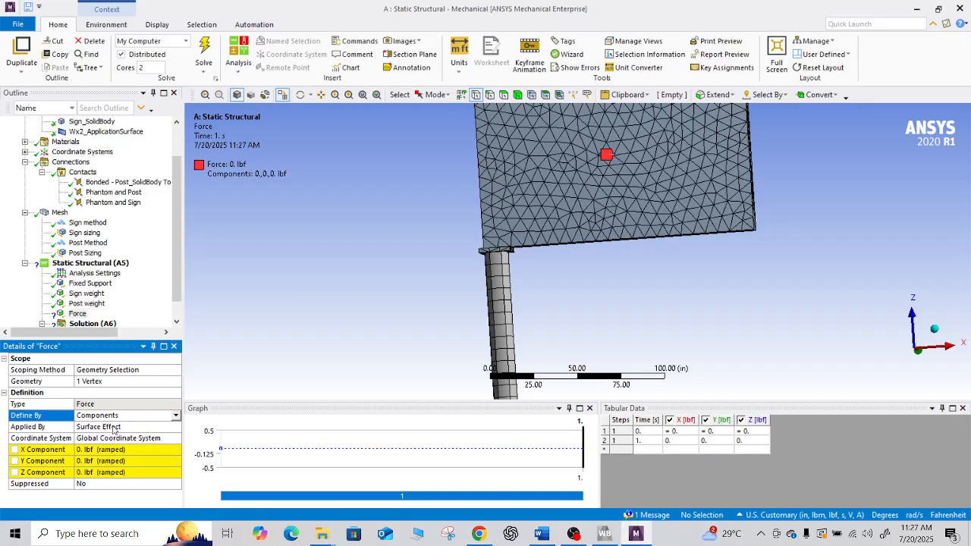
{"action": "left_click", "coordinate": [89, 461]}
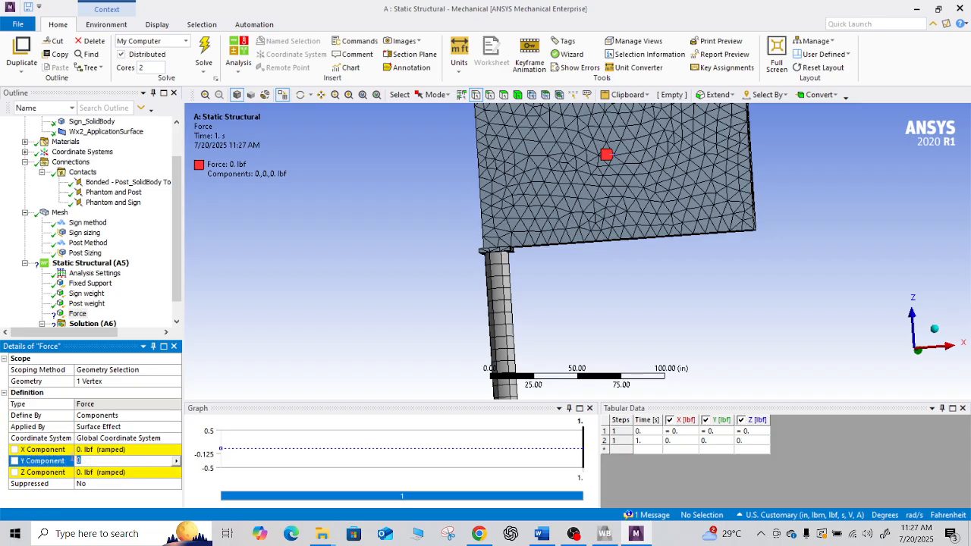
{"action": "type", "text": "8000"}
{"action": "key", "text": "Return"}
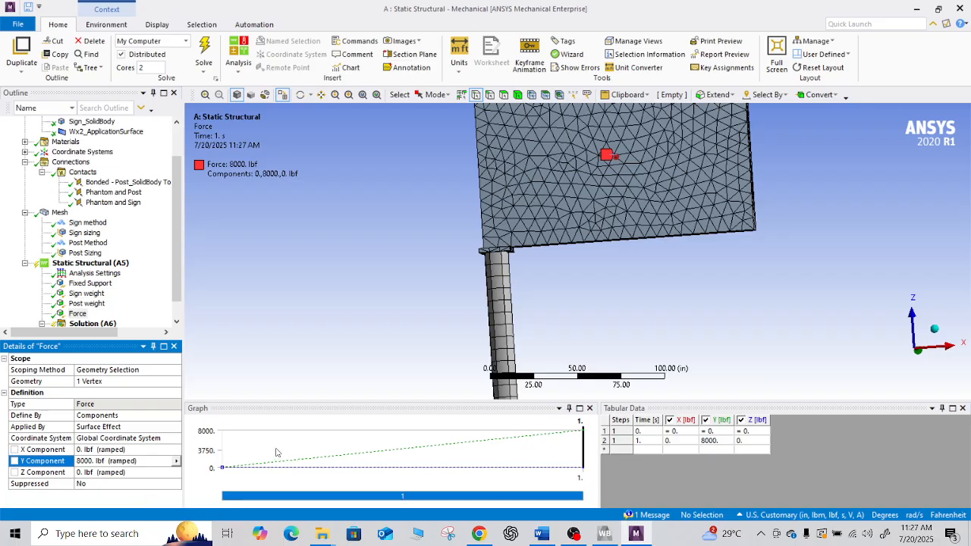
{"action": "scroll", "coordinate": [453, 373], "scroll_direction": "up", "scroll_amount": 2}
{"action": "scroll", "coordinate": [463, 343], "scroll_direction": "down", "scroll_amount": 2}
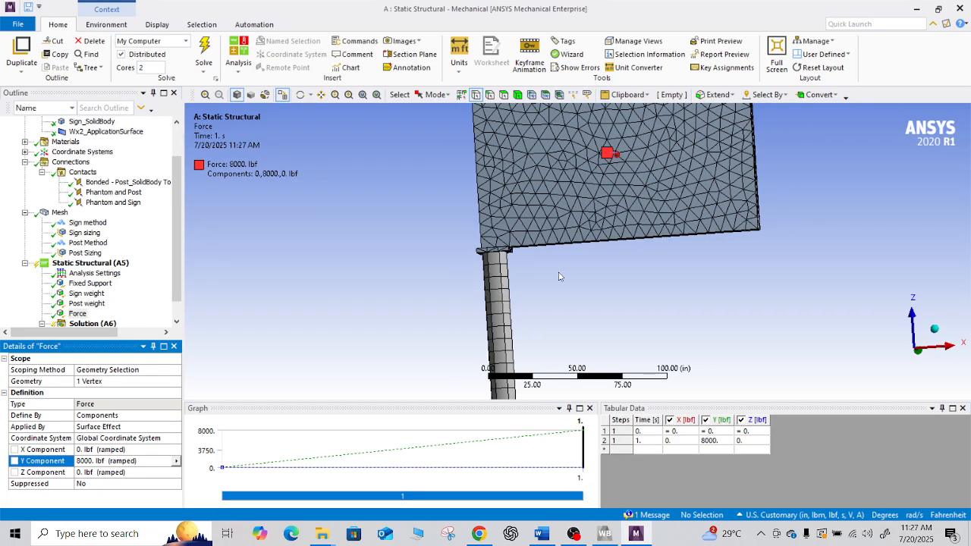
Review the Wx2 load in the Word lab manual's signpost diagram and insert a Pressure load under Static Structural in ANSYS Mechanical.
{"action": "left_click", "coordinate": [546, 537]}
{"action": "scroll", "coordinate": [547, 375], "scroll_direction": "up", "scroll_amount": 2}
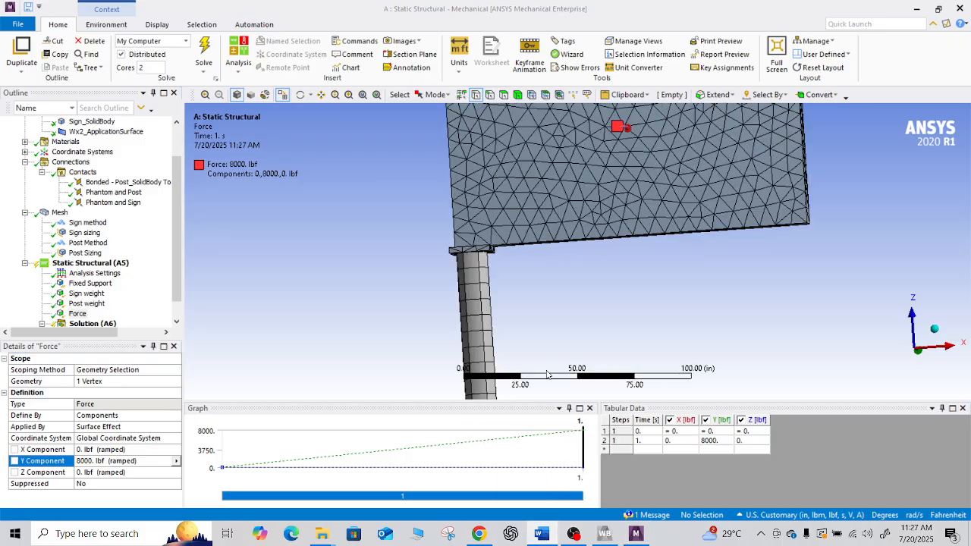
{"action": "left_click", "coordinate": [540, 531]}
{"action": "scroll", "coordinate": [426, 314], "scroll_direction": "up", "scroll_amount": 6}
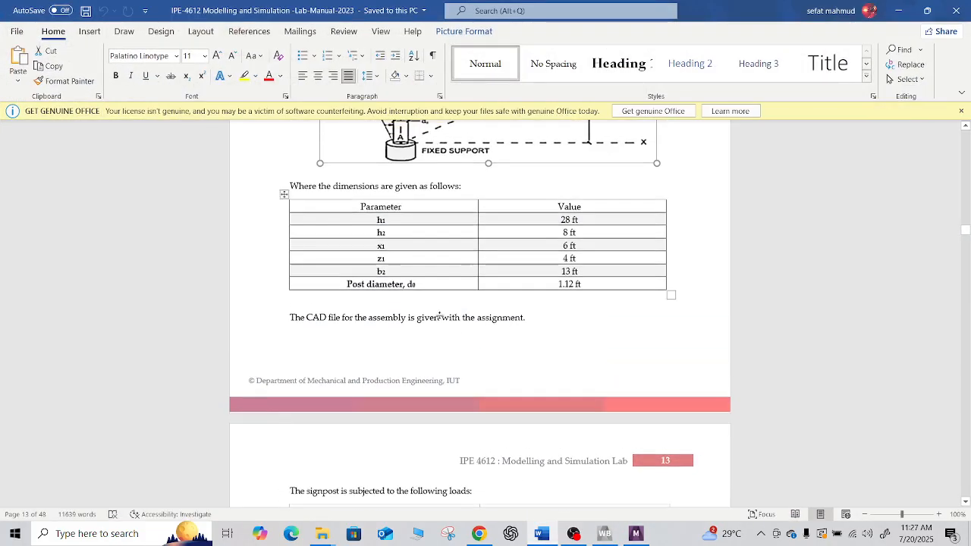
{"action": "scroll", "coordinate": [426, 314], "scroll_direction": "up", "scroll_amount": 1}
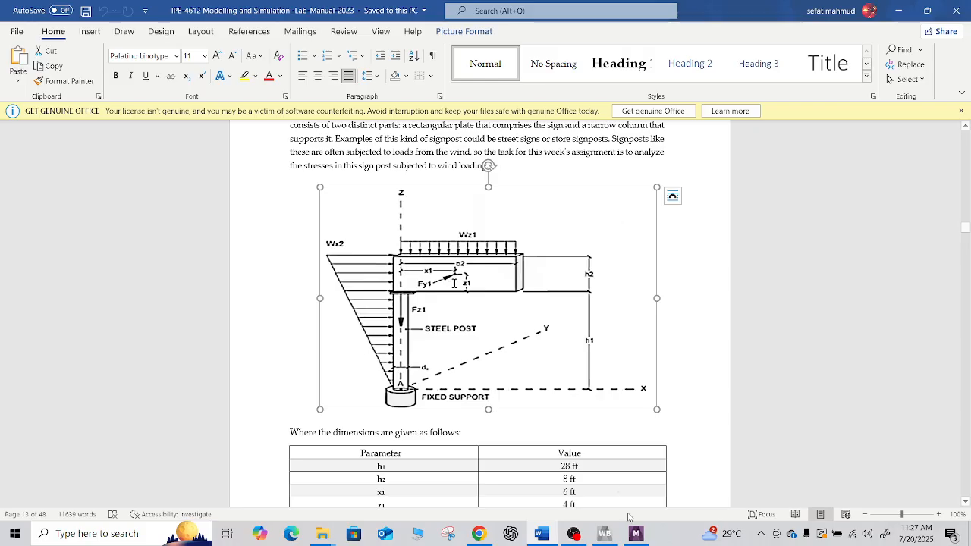
{"action": "left_click", "coordinate": [634, 535]}
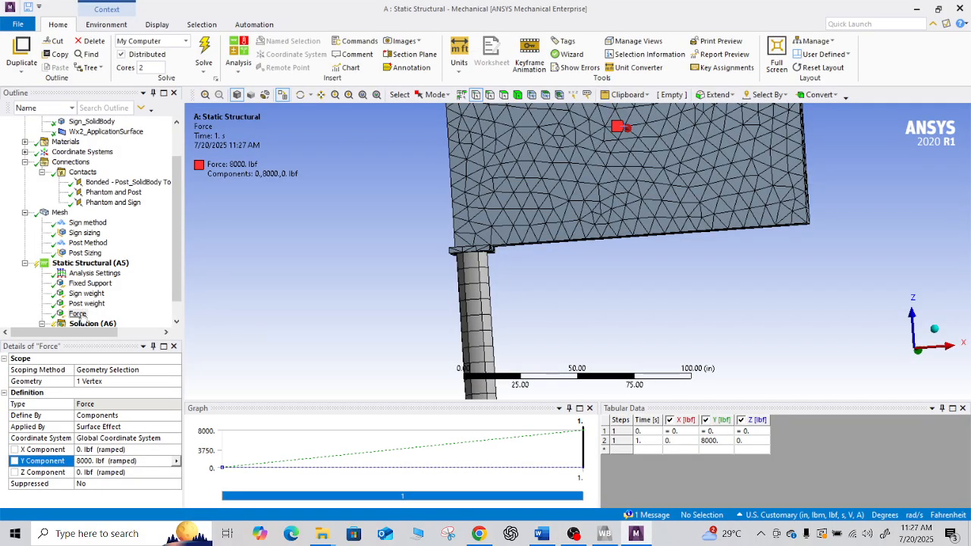
{"action": "left_click", "coordinate": [76, 263]}
{"action": "right_click", "coordinate": [75, 263]}
{"action": "mouse_move", "coordinate": [136, 270]}
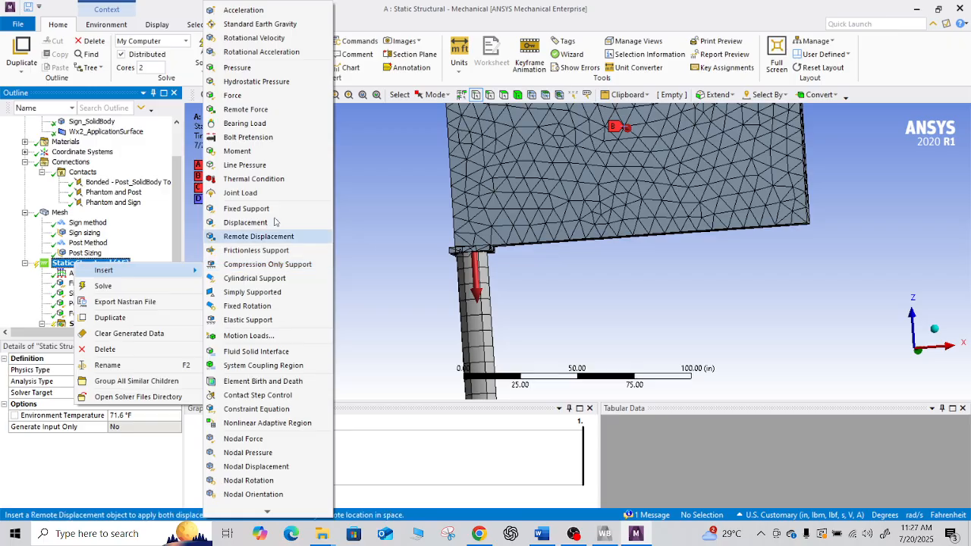
{"action": "left_click", "coordinate": [242, 68]}
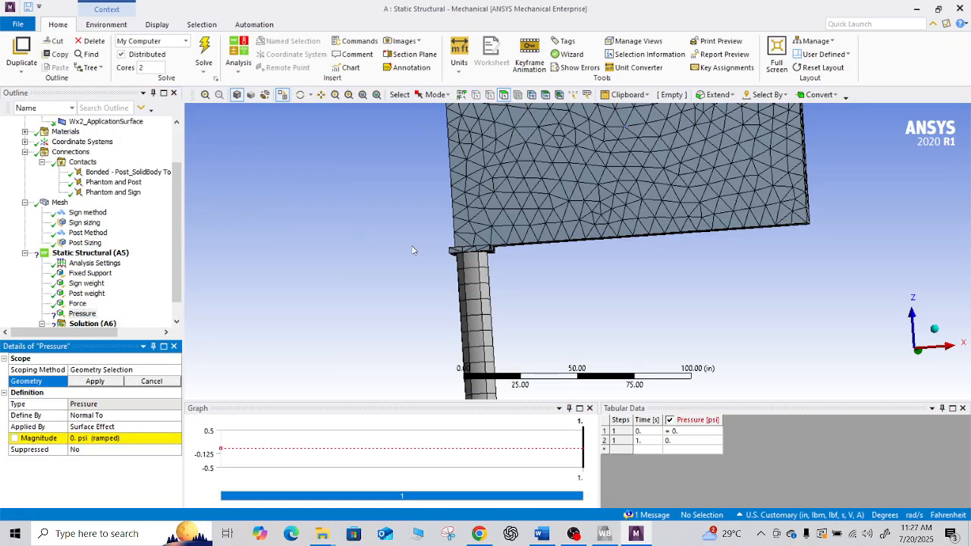
Scope the pressure to the narrow full-height Wx2 face along the post's side, checking its location against the diagram in Word.
{"action": "scroll", "coordinate": [622, 337], "scroll_direction": "up", "scroll_amount": 2}
{"action": "scroll", "coordinate": [622, 337], "scroll_direction": "down", "scroll_amount": 3}
{"action": "middle_click_drag", "start_coordinate": [621, 307], "coordinate": [812, 292]}
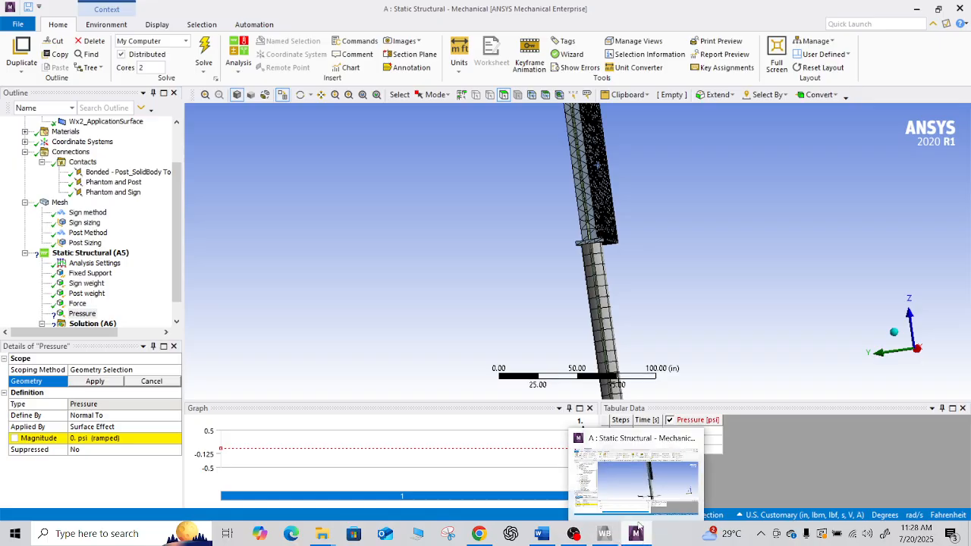
{"action": "left_click", "coordinate": [546, 534]}
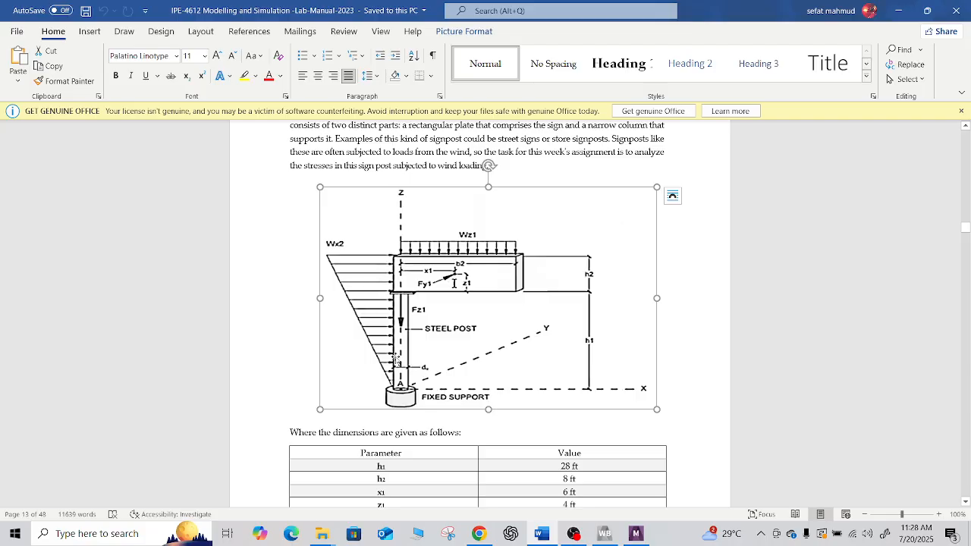
{"action": "left_click", "coordinate": [636, 535]}
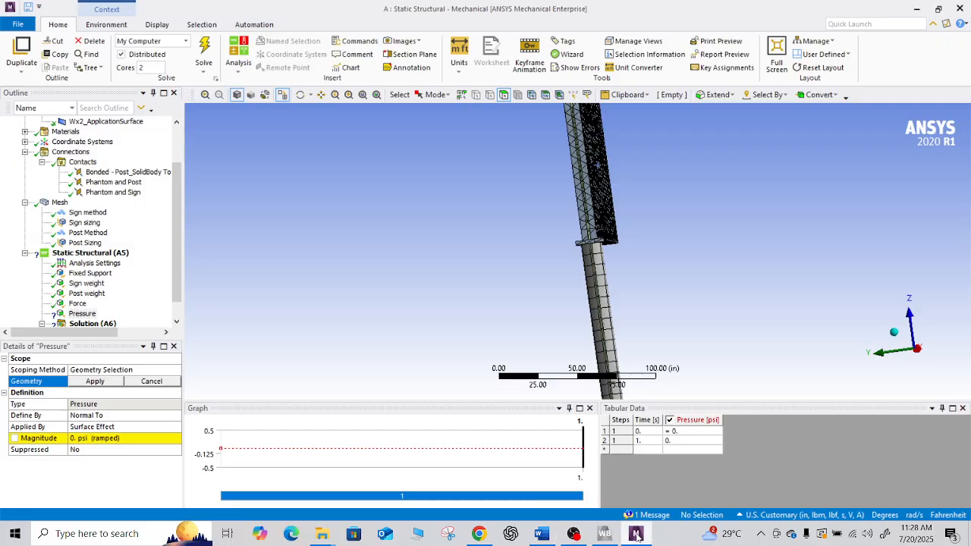
{"action": "left_click", "coordinate": [603, 314]}
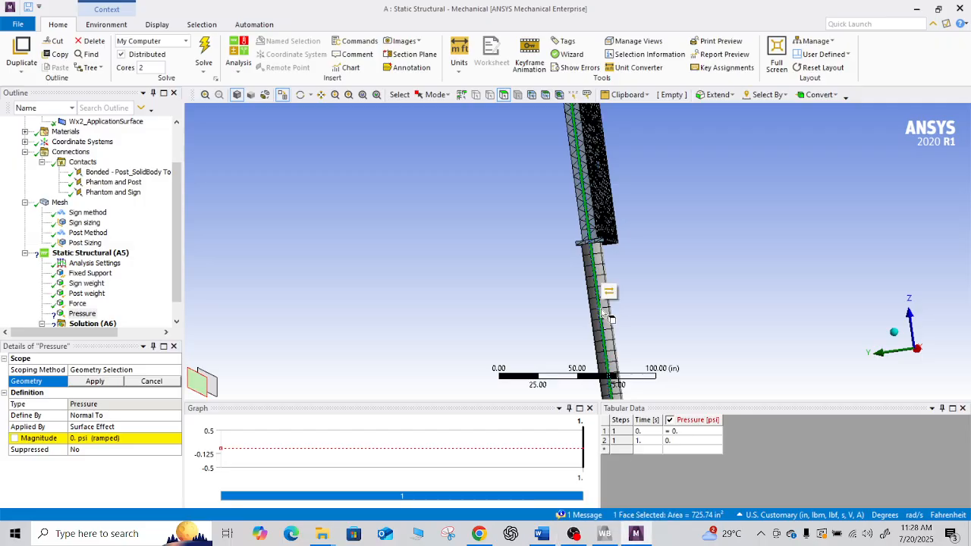
{"action": "left_click", "coordinate": [90, 383]}
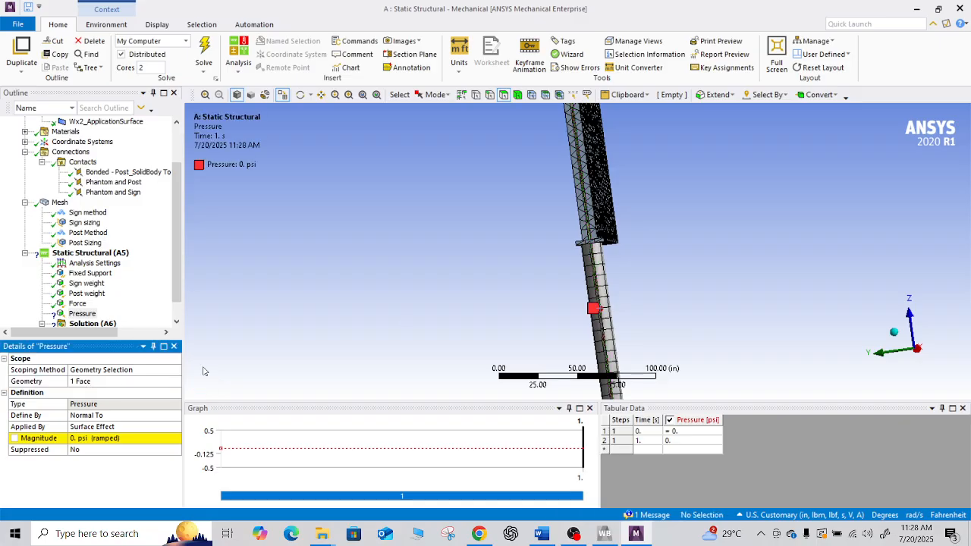
{"action": "middle_click_drag", "start_coordinate": [675, 292], "coordinate": [598, 283]}
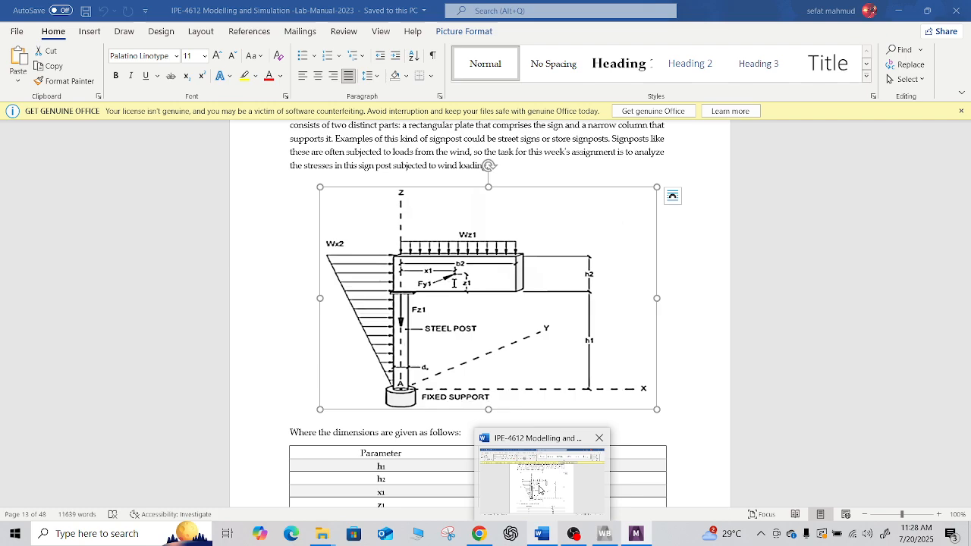
Look up the spatially varying load Wx2 in the Word lab manual's load table and return to ANSYS Mechanical.
{"action": "left_click", "coordinate": [535, 486]}
{"action": "scroll", "coordinate": [534, 430], "scroll_direction": "down", "scroll_amount": 3}
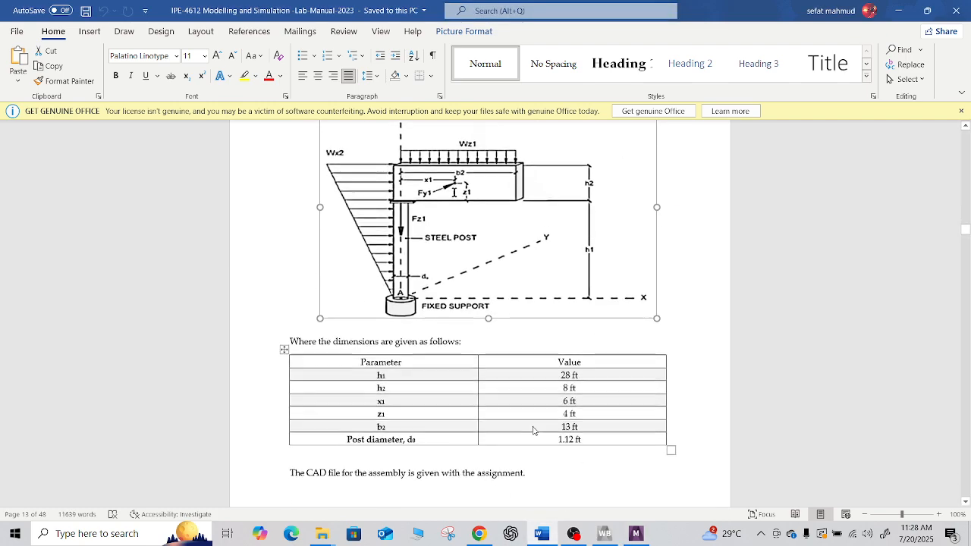
{"action": "scroll", "coordinate": [533, 430], "scroll_direction": "down", "scroll_amount": 5}
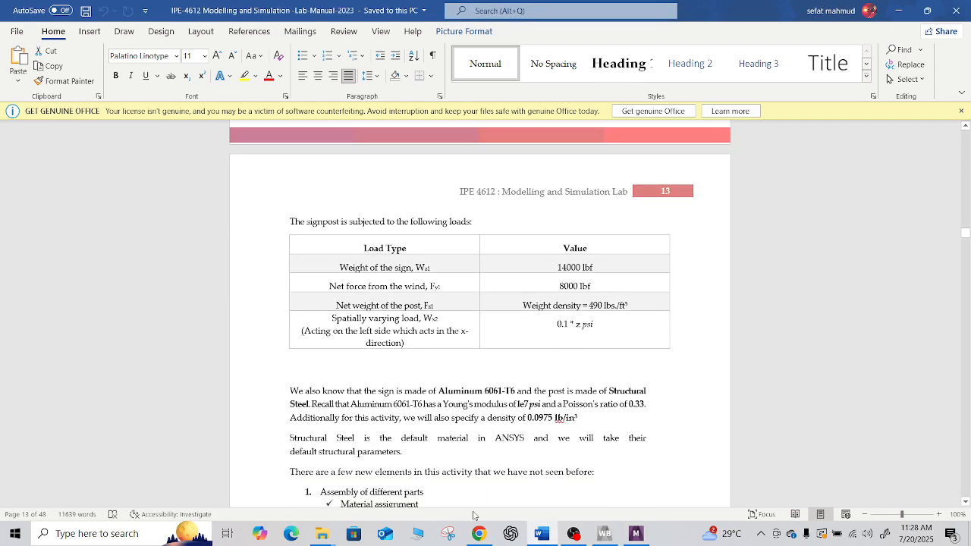
{"action": "left_click", "coordinate": [543, 535]}
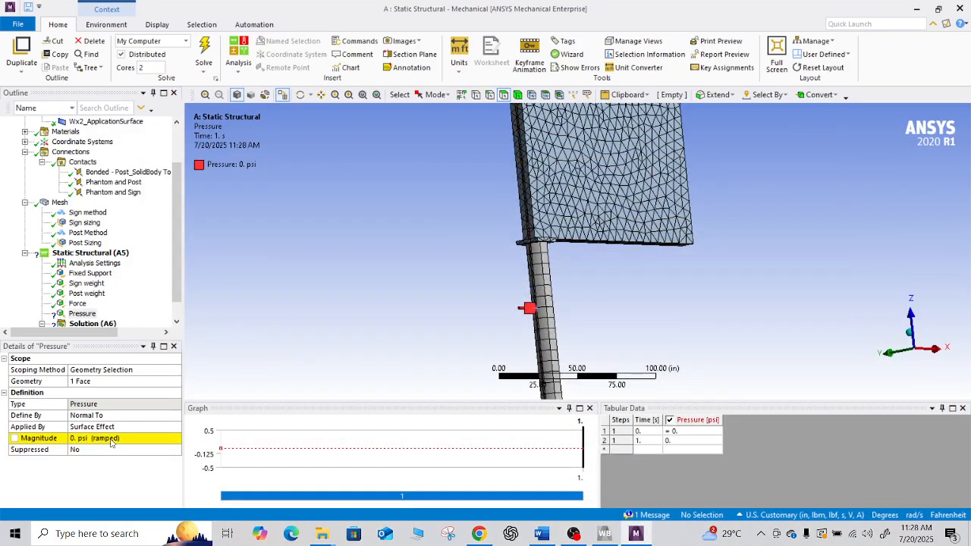
Recheck the Wx2 expression in the Word lab manual's load table and set the pressure magnitude to =0.1*z in ANSYS Mechanical.
{"action": "left_click", "coordinate": [109, 439]}
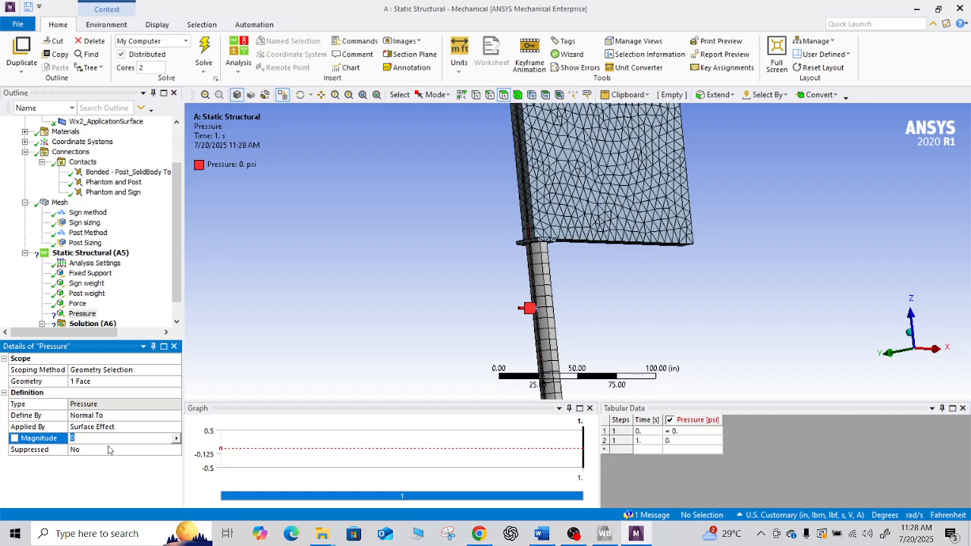
{"action": "left_click", "coordinate": [177, 439]}
{"action": "left_click", "coordinate": [135, 443]}
{"action": "left_click", "coordinate": [460, 74]}
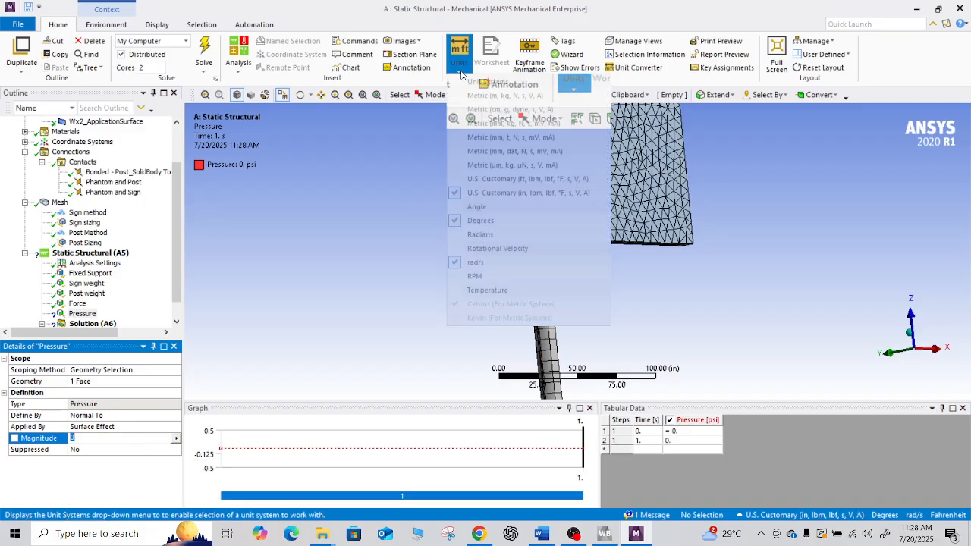
{"action": "left_click", "coordinate": [91, 437]}
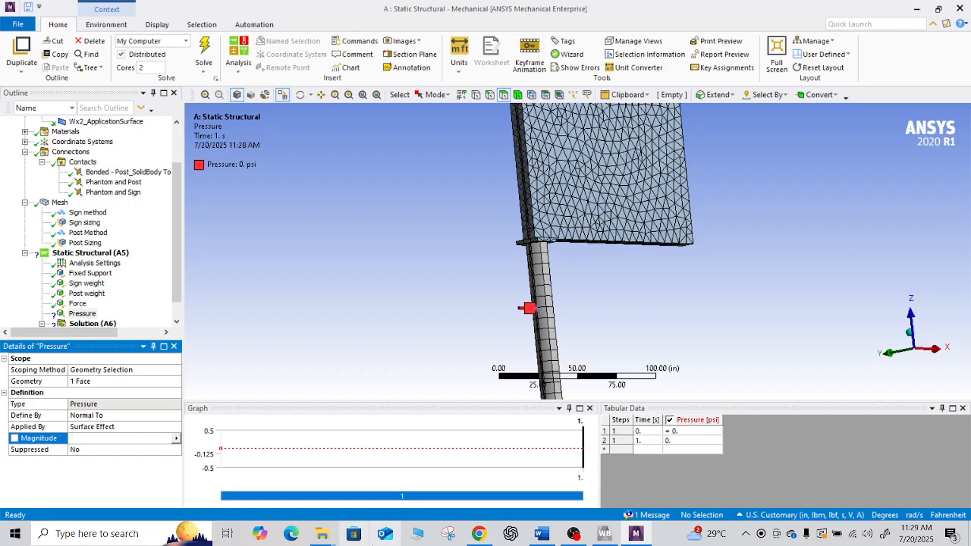
{"action": "left_click", "coordinate": [540, 534]}
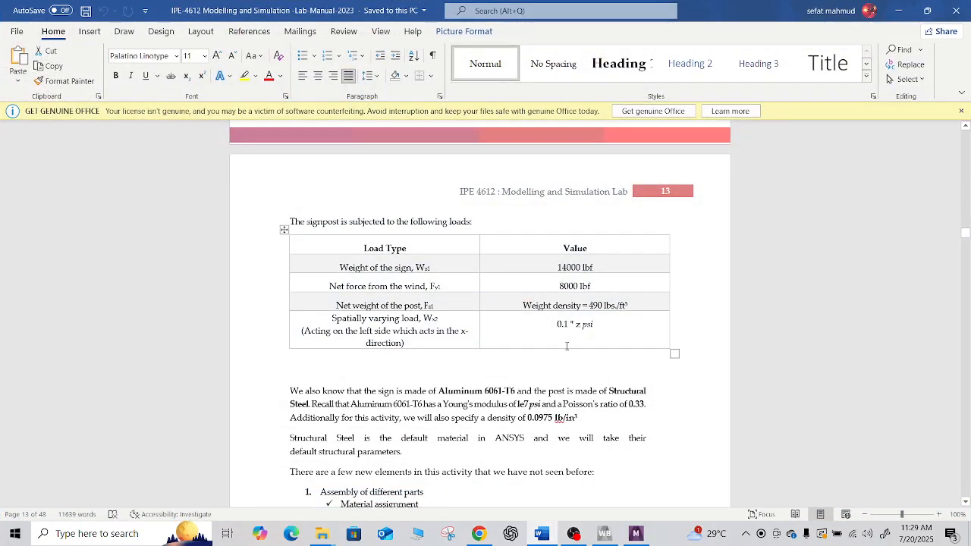
{"action": "left_click", "coordinate": [542, 533]}
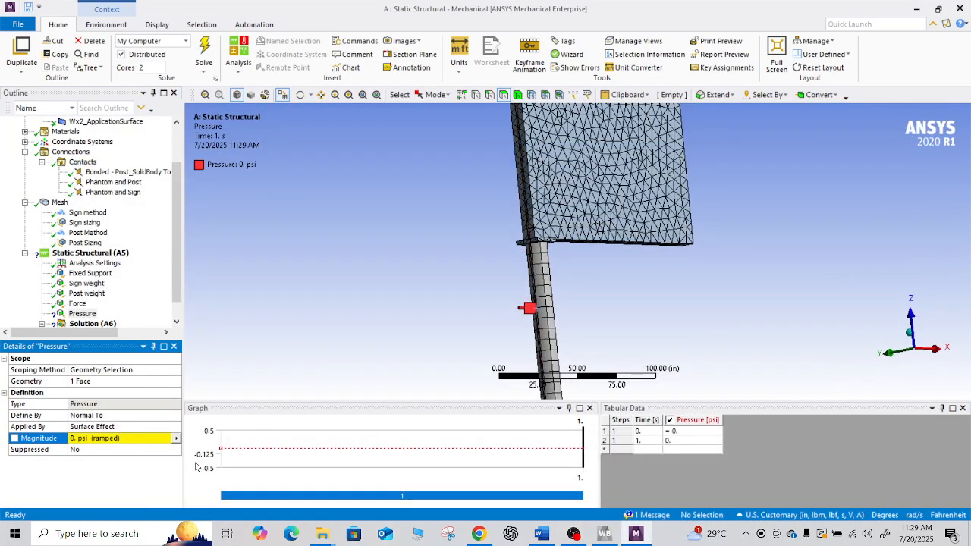
{"action": "left_click", "coordinate": [142, 438]}
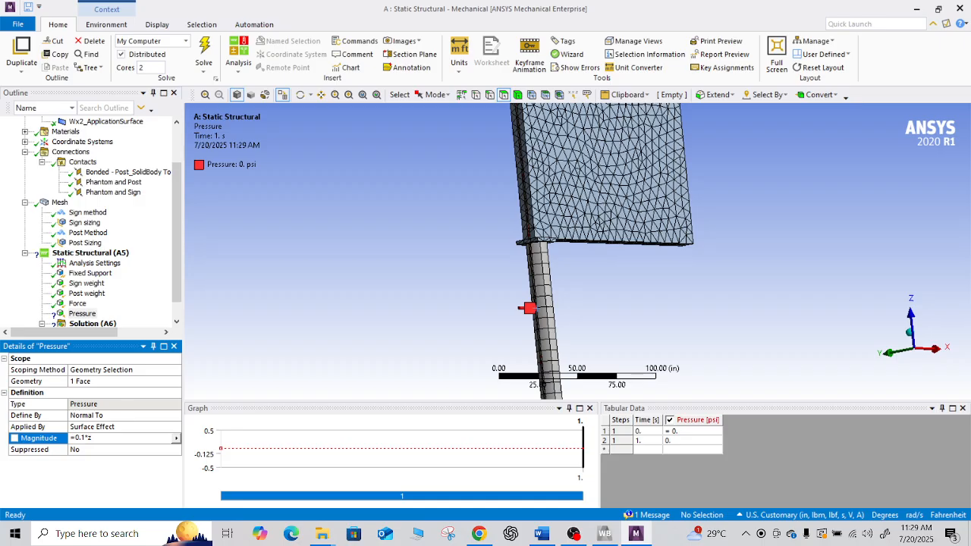
{"action": "key", "text": "Return"}
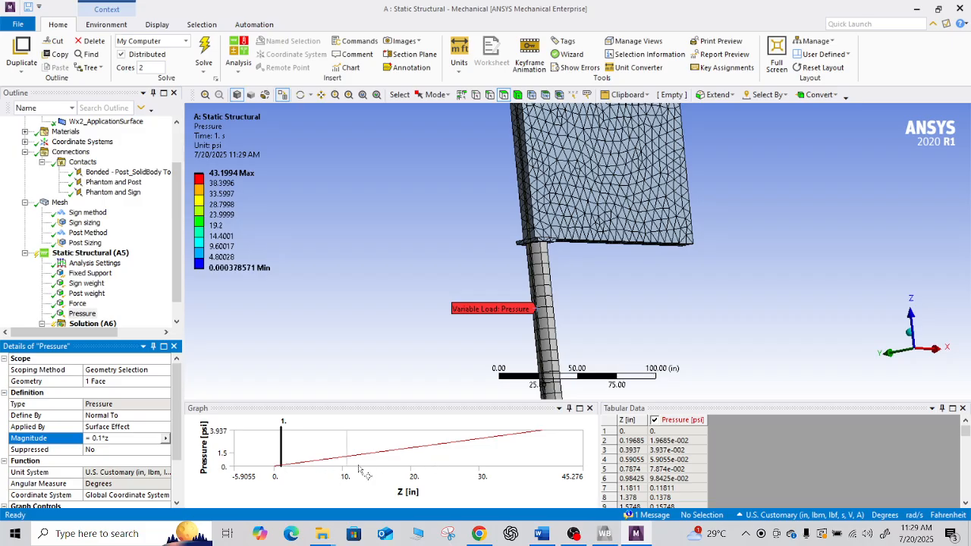
Rename the Pressure load under Static Structural as Varying Load.
{"action": "scroll", "coordinate": [584, 309], "scroll_direction": "down", "scroll_amount": 2}
{"action": "scroll", "coordinate": [584, 309], "scroll_direction": "down", "scroll_amount": 1}
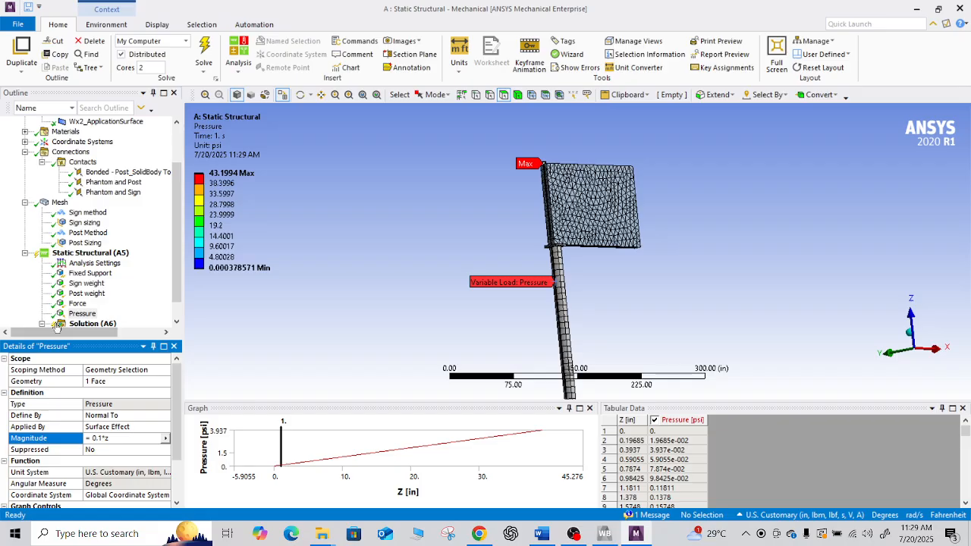
{"action": "right_click", "coordinate": [83, 313]}
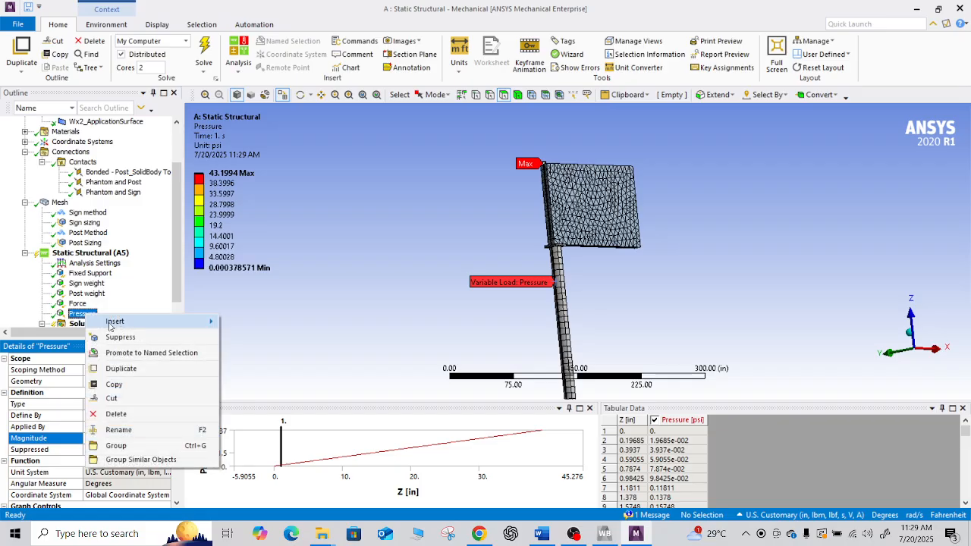
{"action": "left_click", "coordinate": [125, 431]}
{"action": "type", "text": "Var"}
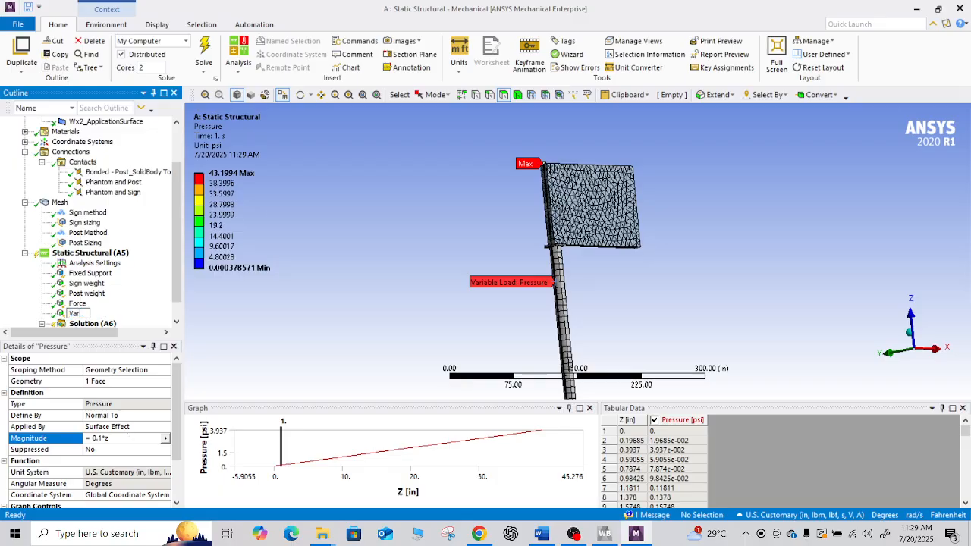
{"action": "type", "text": "ying Load"}
{"action": "key", "text": "Return"}
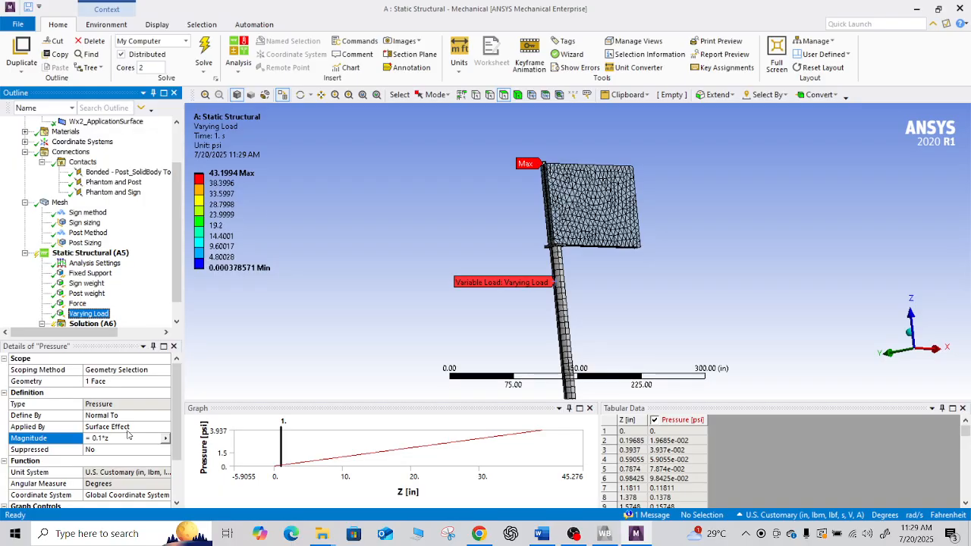
{"action": "scroll", "coordinate": [338, 281], "scroll_direction": "up", "scroll_amount": 3}
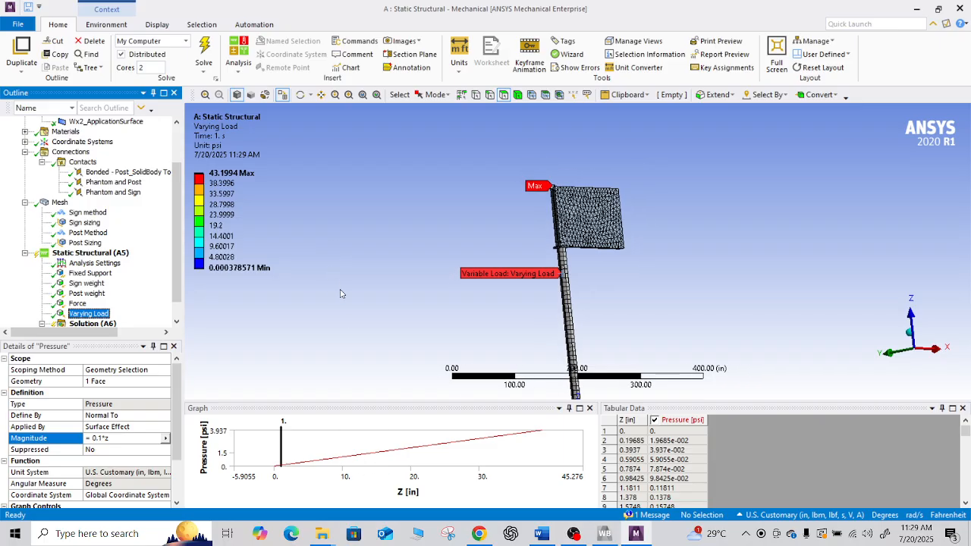
{"action": "scroll", "coordinate": [342, 294], "scroll_direction": "down", "scroll_amount": 1}
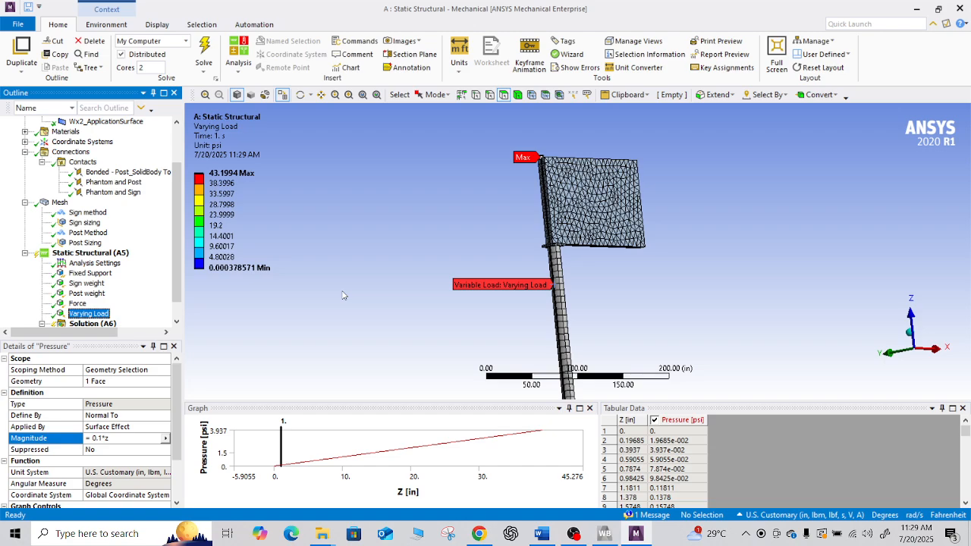
{"action": "scroll", "coordinate": [102, 273], "scroll_direction": "down", "scroll_amount": 1}
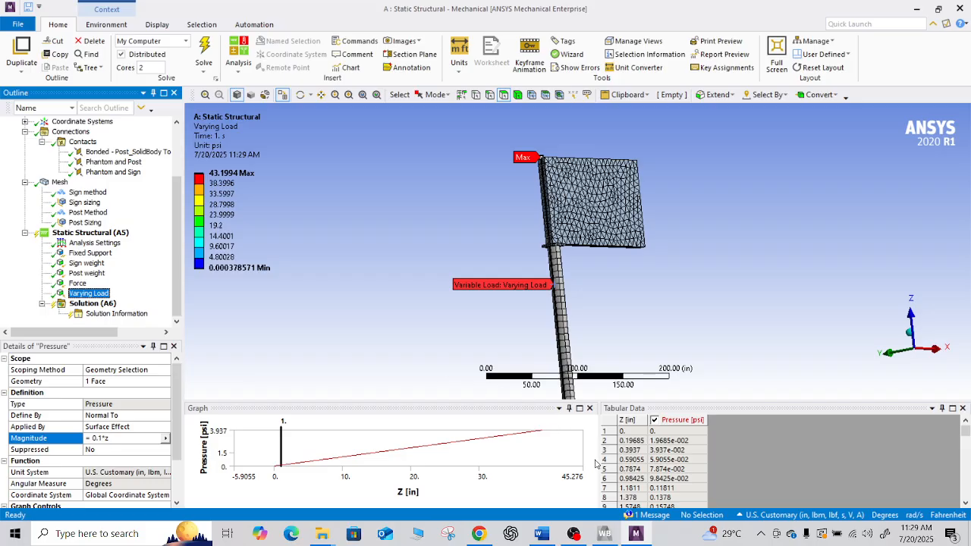
Compare the applied loads with the signpost diagram in the Word lab manual and return to ANSYS Mechanical.
{"action": "mouse_move", "coordinate": [638, 535]}
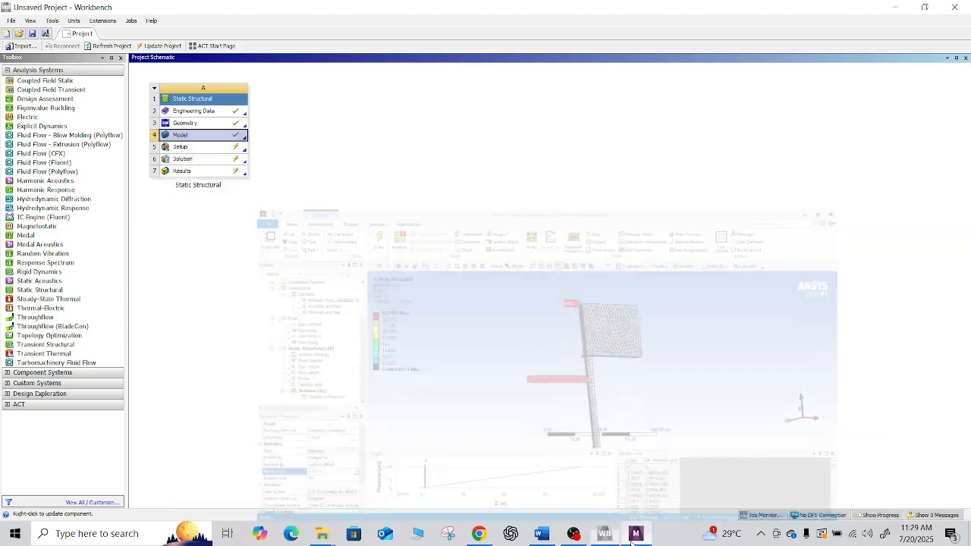
{"action": "left_click", "coordinate": [634, 539]}
{"action": "left_click", "coordinate": [635, 535]}
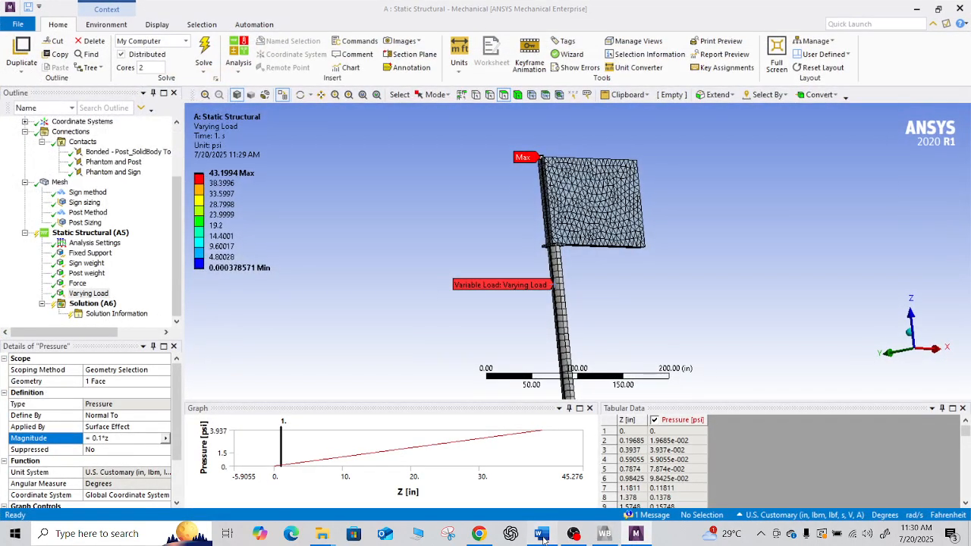
{"action": "left_click", "coordinate": [542, 531]}
{"action": "scroll", "coordinate": [531, 358], "scroll_direction": "up", "scroll_amount": 10}
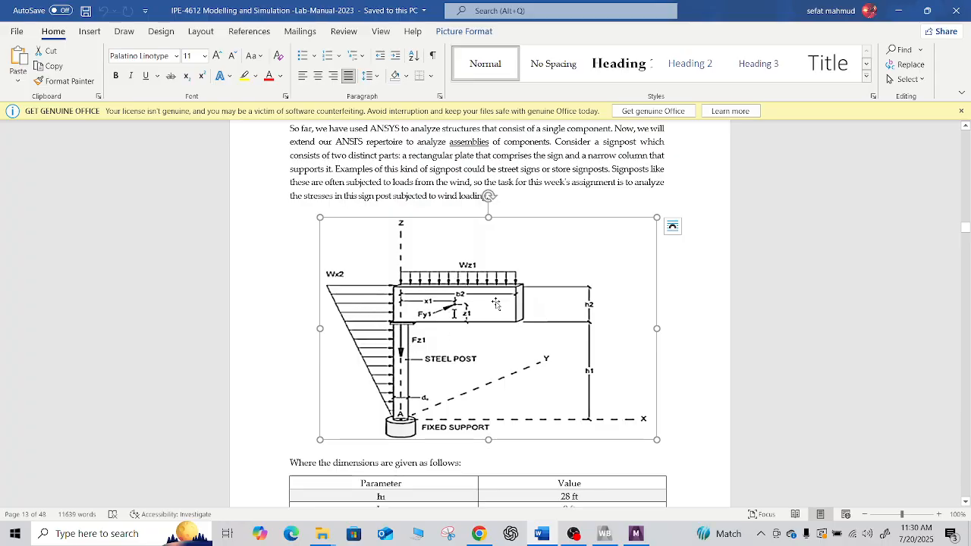
{"action": "left_click", "coordinate": [635, 533]}
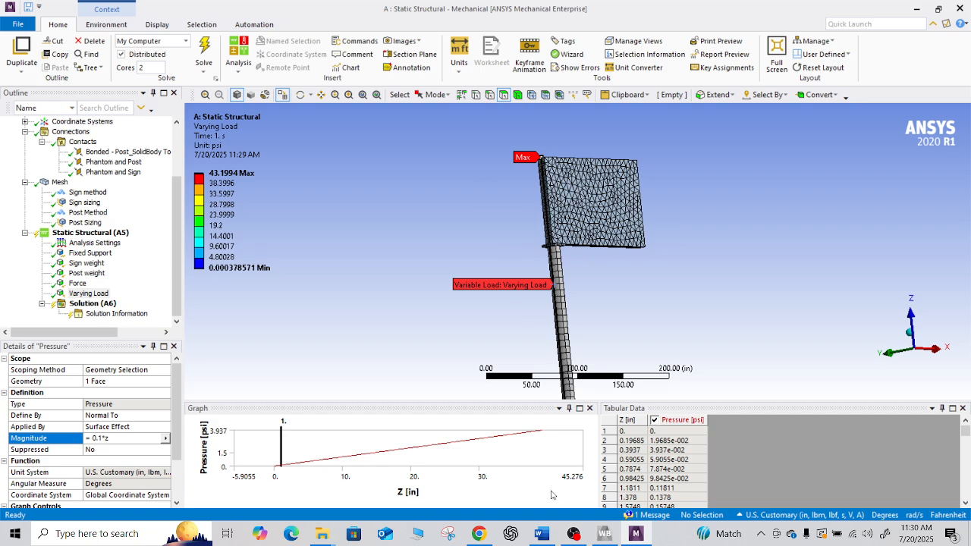
{"action": "left_click", "coordinate": [637, 535]}
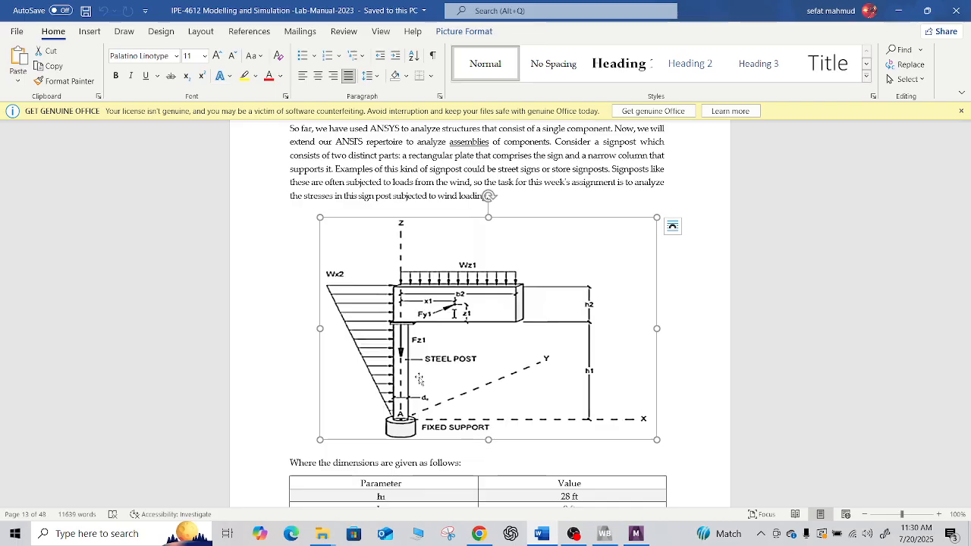
{"action": "left_click", "coordinate": [636, 537]}
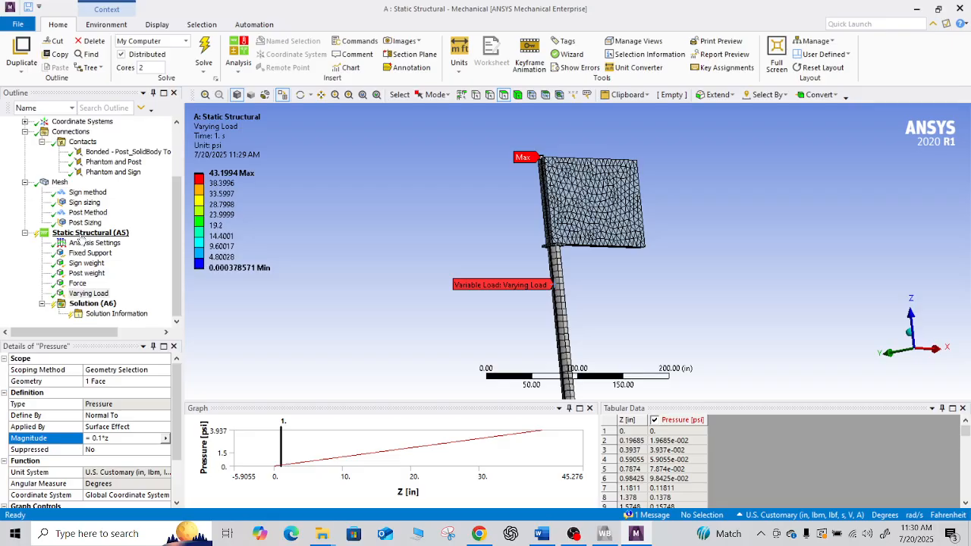
Insert a Standard Earth Gravity load under Static Structural.
{"action": "left_click", "coordinate": [84, 233]}
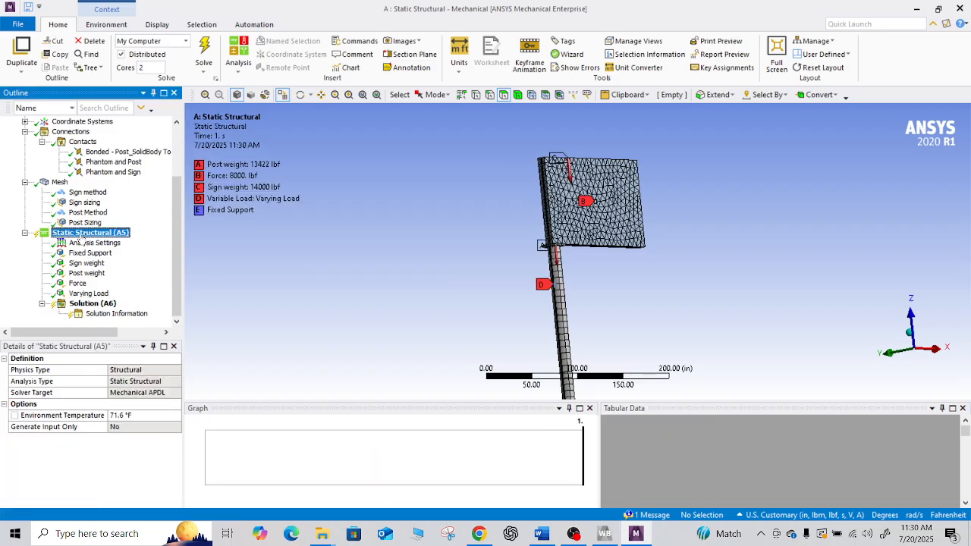
{"action": "right_click", "coordinate": [80, 235]}
{"action": "mouse_move", "coordinate": [114, 242]}
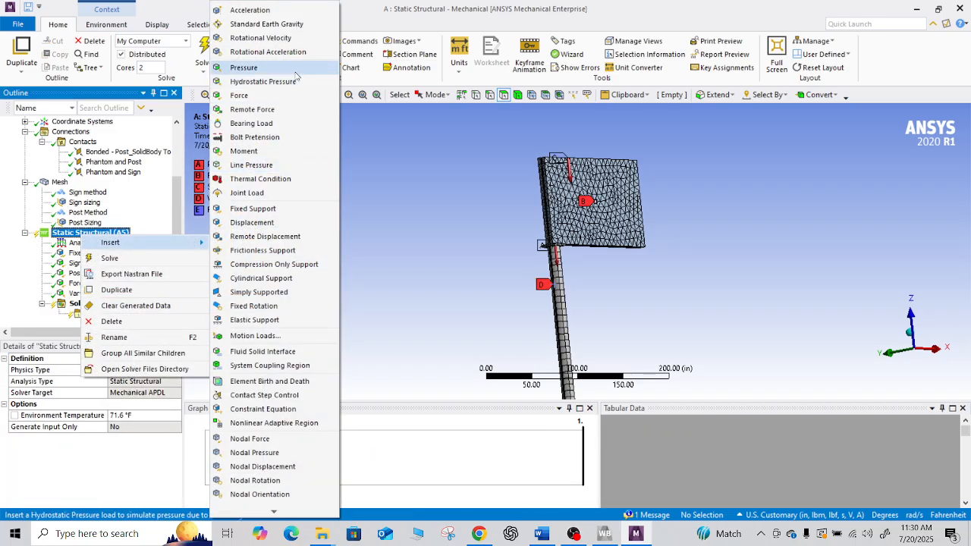
{"action": "left_click", "coordinate": [294, 25]}
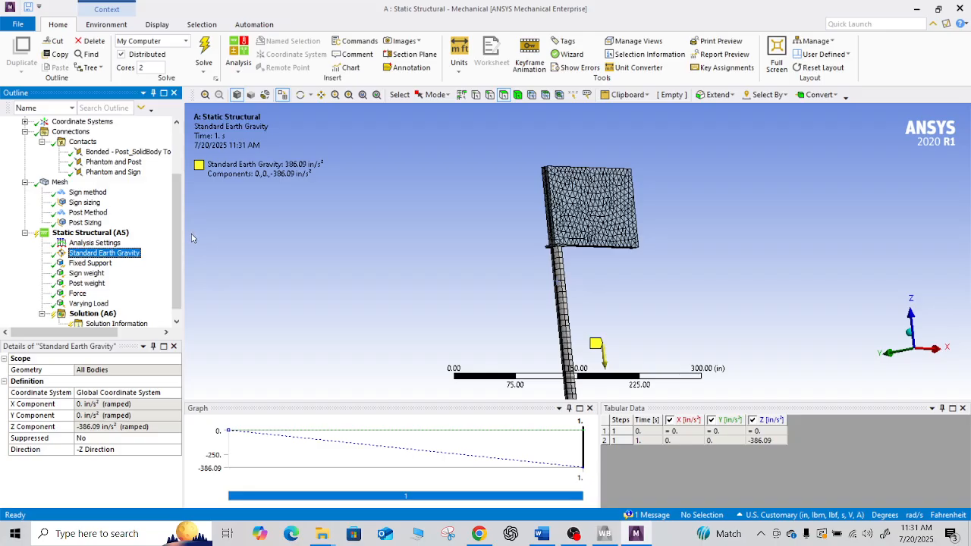
Delete the Standard Earth Gravity load from Static Structural.
{"action": "right_click", "coordinate": [89, 257]}
{"action": "left_click", "coordinate": [189, 321]}
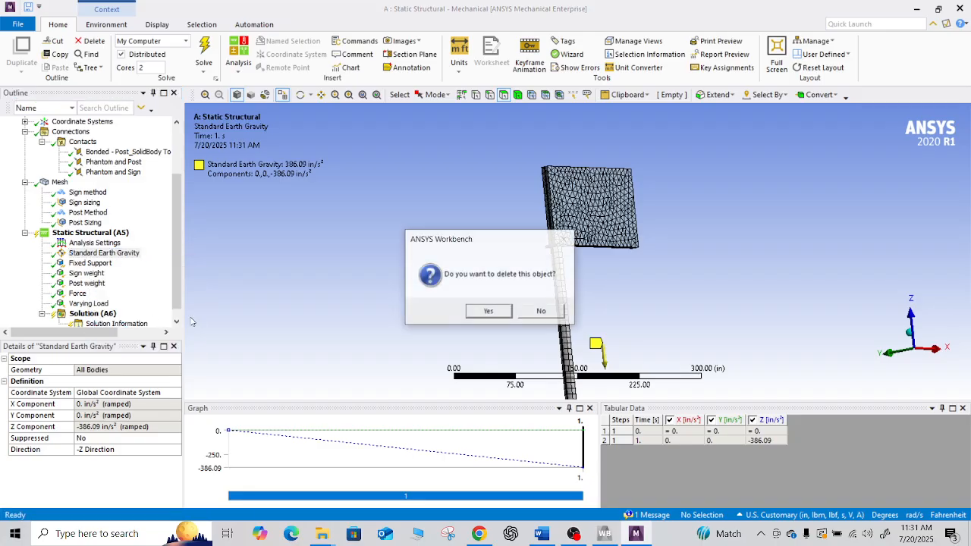
{"action": "left_click", "coordinate": [488, 311]}
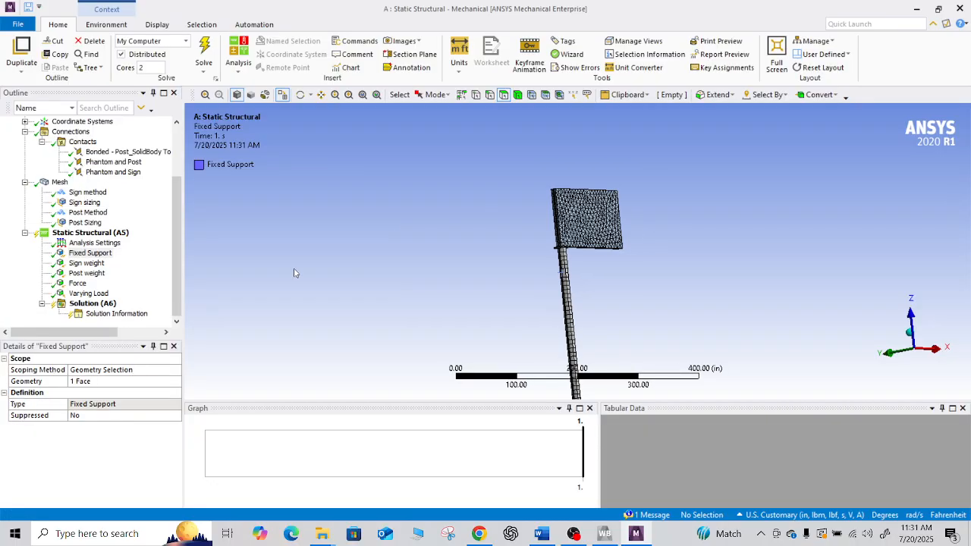
Insert a Total Deformation result for all bodies under Solution.
{"action": "scroll", "coordinate": [201, 281], "scroll_direction": "up", "scroll_amount": 2}
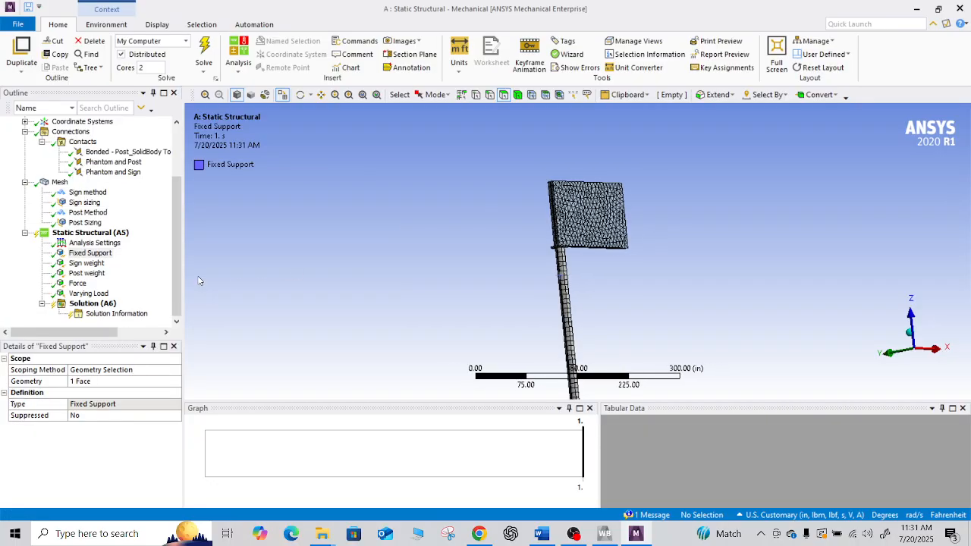
{"action": "left_click", "coordinate": [107, 304]}
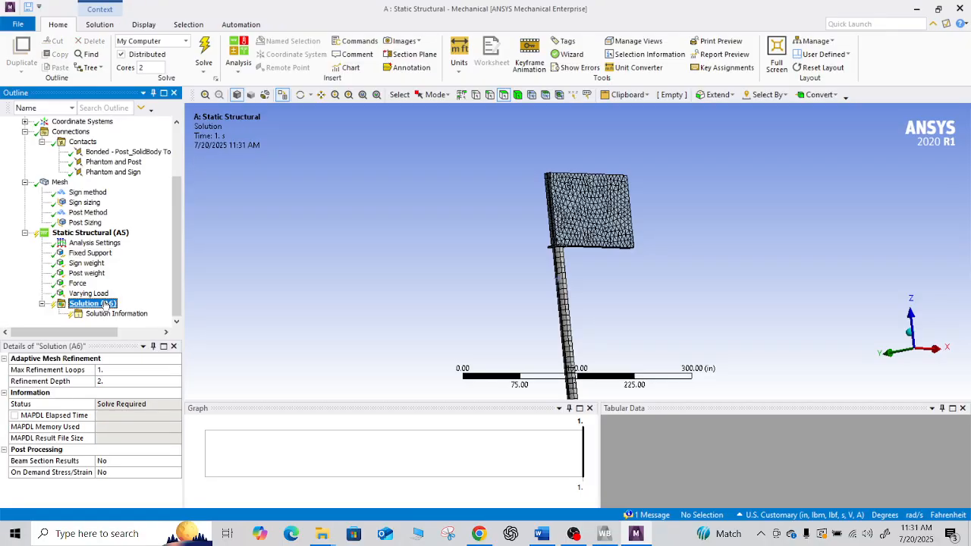
{"action": "right_click", "coordinate": [105, 304]}
{"action": "mouse_move", "coordinate": [148, 309]}
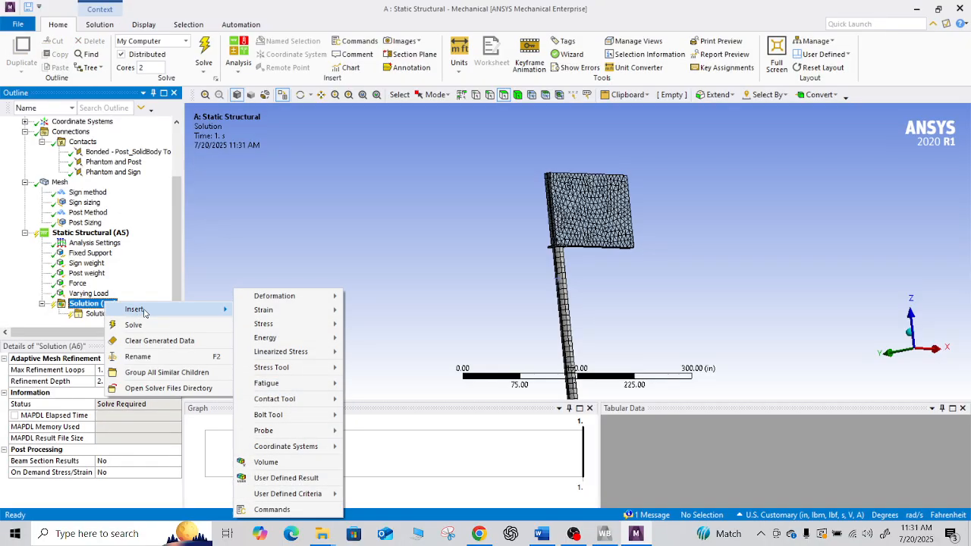
{"action": "mouse_move", "coordinate": [267, 294]}
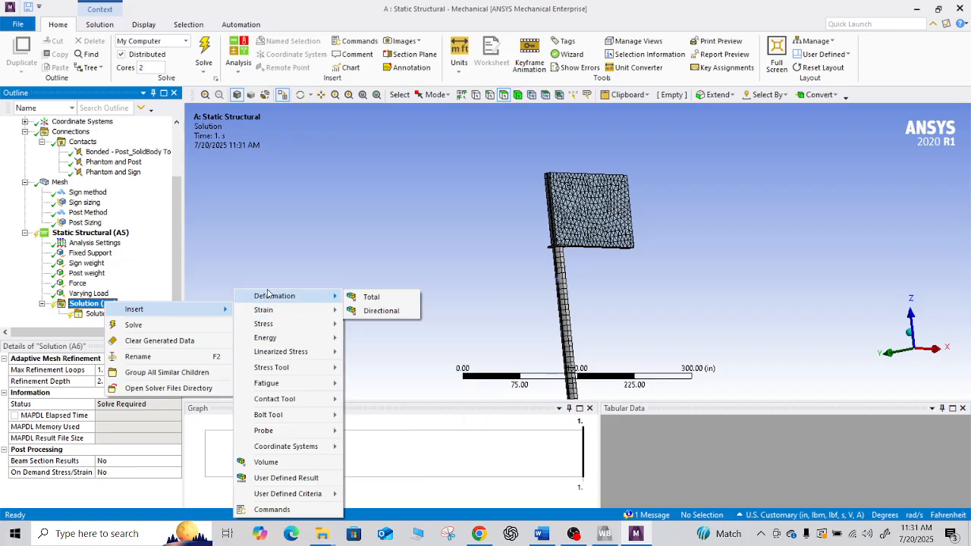
{"action": "mouse_move", "coordinate": [271, 311]}
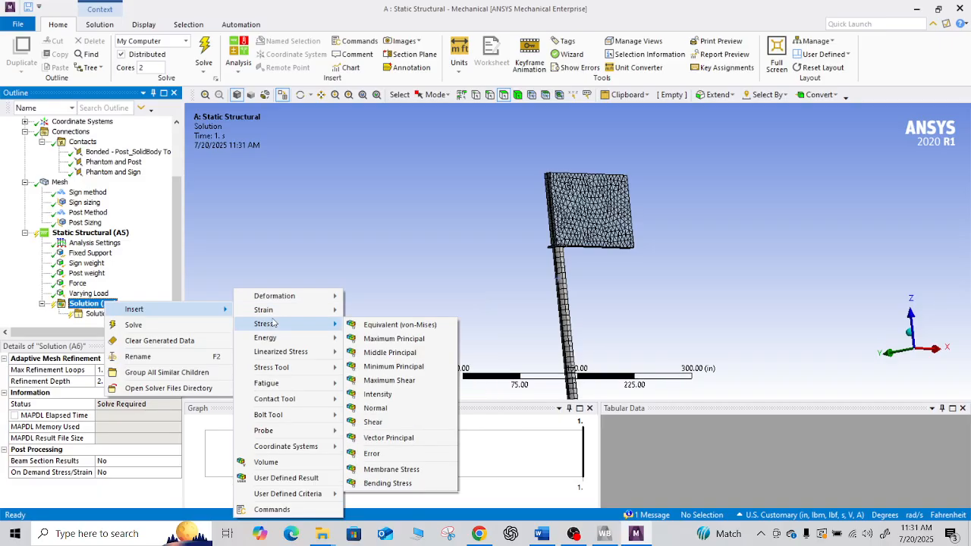
{"action": "mouse_move", "coordinate": [278, 343]}
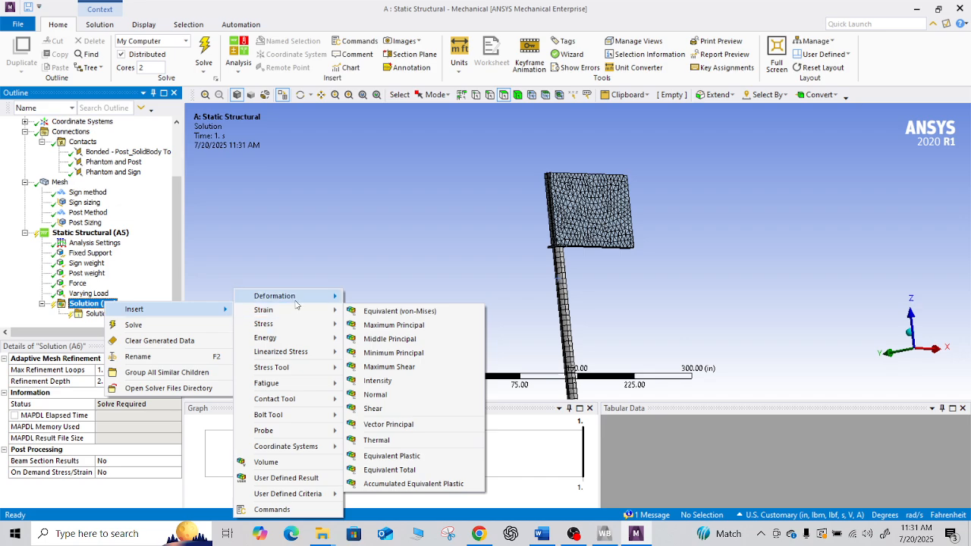
{"action": "left_click", "coordinate": [368, 294]}
Add an Equivalent (von-Mises) Stress result under Solution and solve the simulation.
{"action": "right_click", "coordinate": [101, 295]}
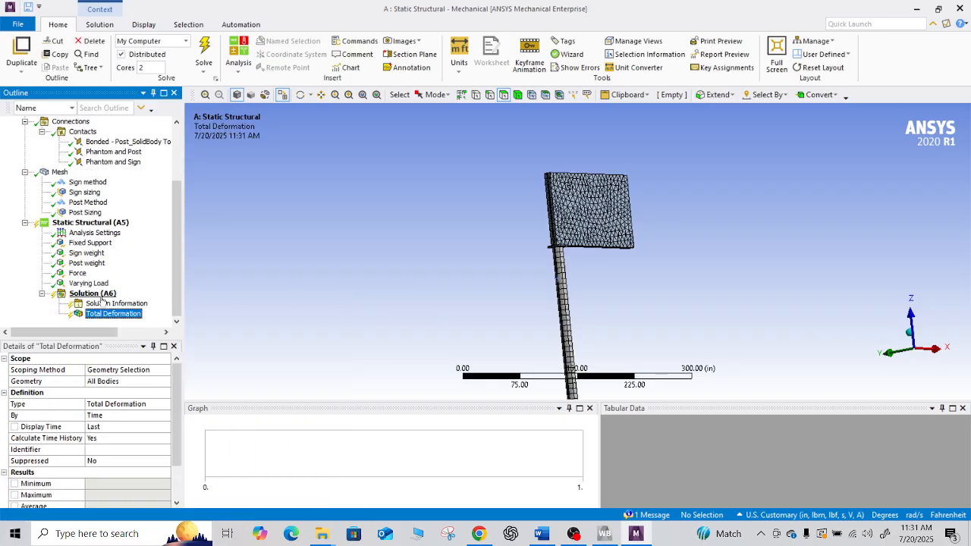
{"action": "mouse_move", "coordinate": [190, 305]}
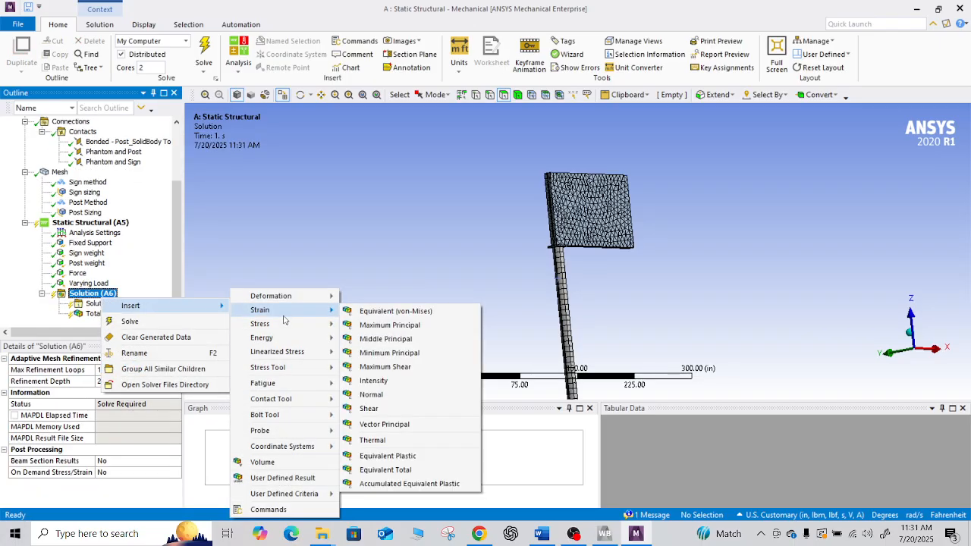
{"action": "mouse_move", "coordinate": [286, 323]}
{"action": "left_click", "coordinate": [369, 326]}
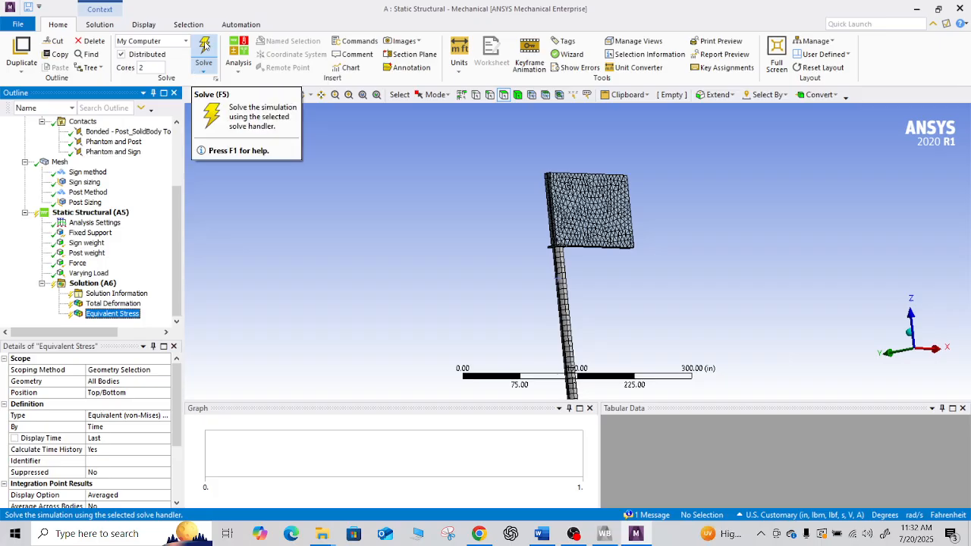
{"action": "left_click", "coordinate": [204, 47]}
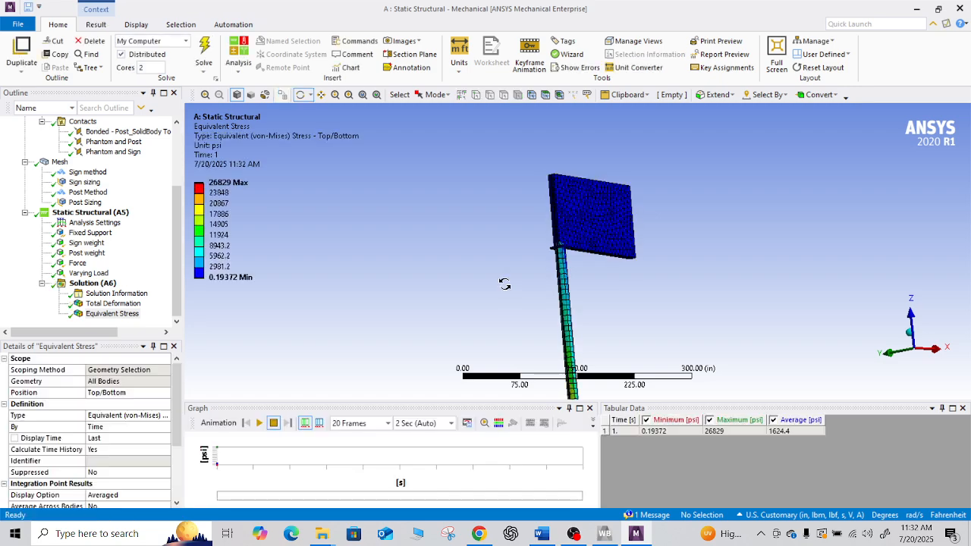
Examine the equivalent stress distribution from the sign down to the base of the post.
{"action": "scroll", "coordinate": [574, 277], "scroll_direction": "up", "scroll_amount": 3}
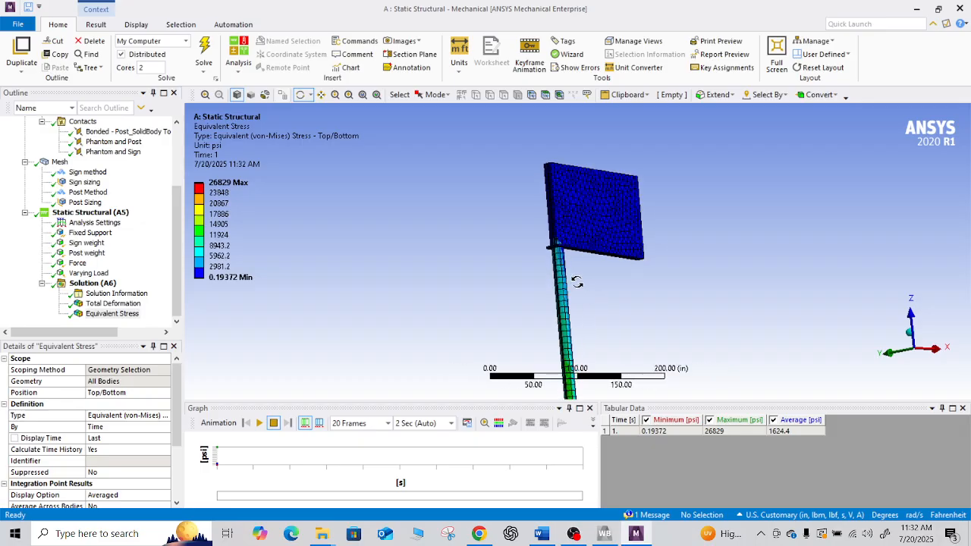
{"action": "mouse_move", "coordinate": [585, 227]}
{"action": "left_mouse_down"}
{"action": "mouse_move", "coordinate": [596, 208]}
{"action": "mouse_move", "coordinate": [585, 219]}
{"action": "left_mouse_up"}
{"action": "scroll", "coordinate": [585, 227], "scroll_direction": "down", "scroll_amount": 3}
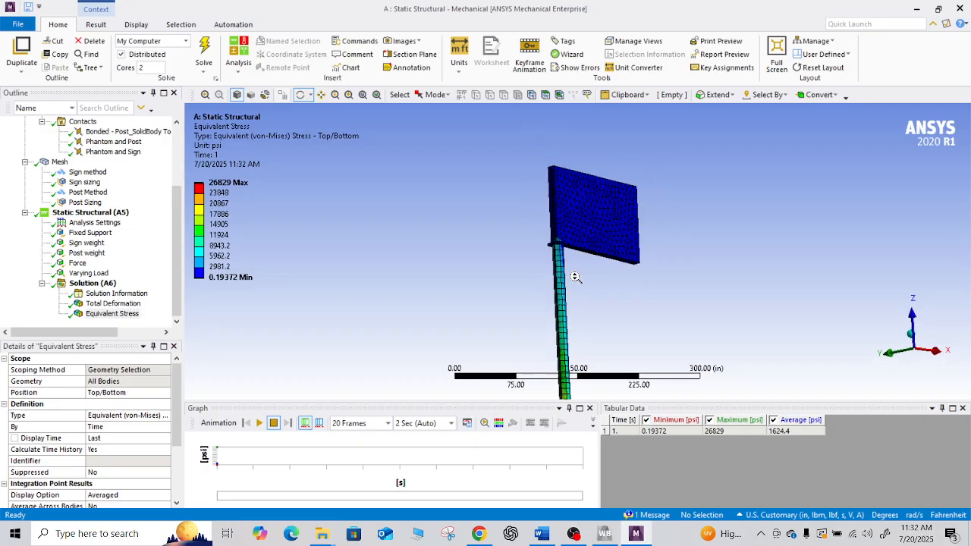
{"action": "left_click_drag", "start_coordinate": [565, 298], "coordinate": [566, 200]}
{"action": "scroll", "coordinate": [568, 331], "scroll_direction": "up", "scroll_amount": 6}
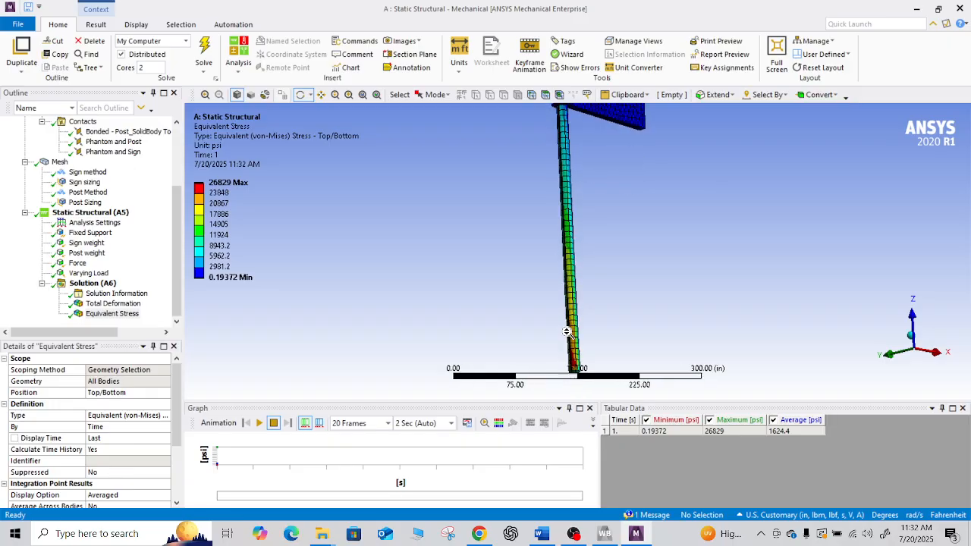
{"action": "middle_click_drag", "start_coordinate": [571, 333], "coordinate": [572, 226], "text": "ctrl"}
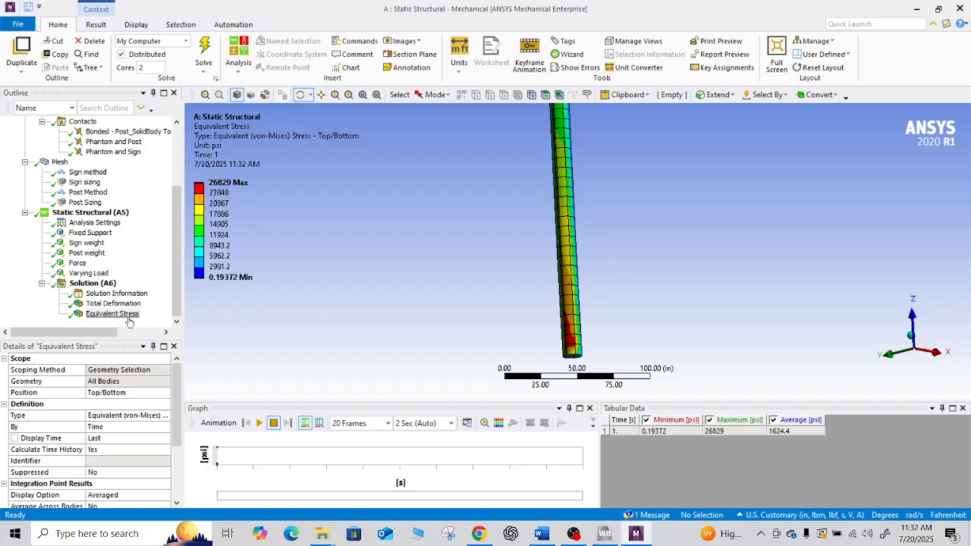
{"action": "scroll", "coordinate": [580, 327], "scroll_direction": "up", "scroll_amount": 3}
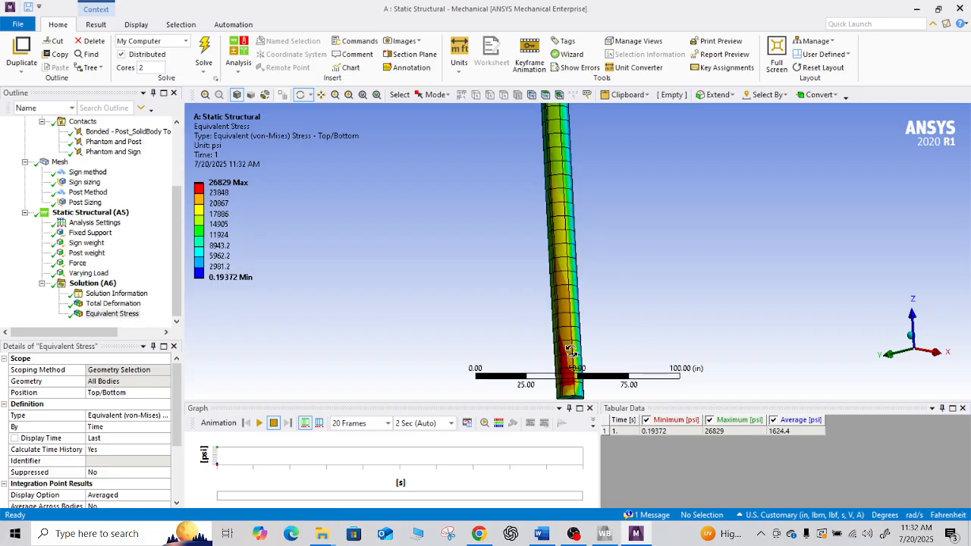
{"action": "scroll", "coordinate": [578, 326], "scroll_direction": "down", "scroll_amount": 1}
{"action": "scroll", "coordinate": [568, 329], "scroll_direction": "down", "scroll_amount": 1}
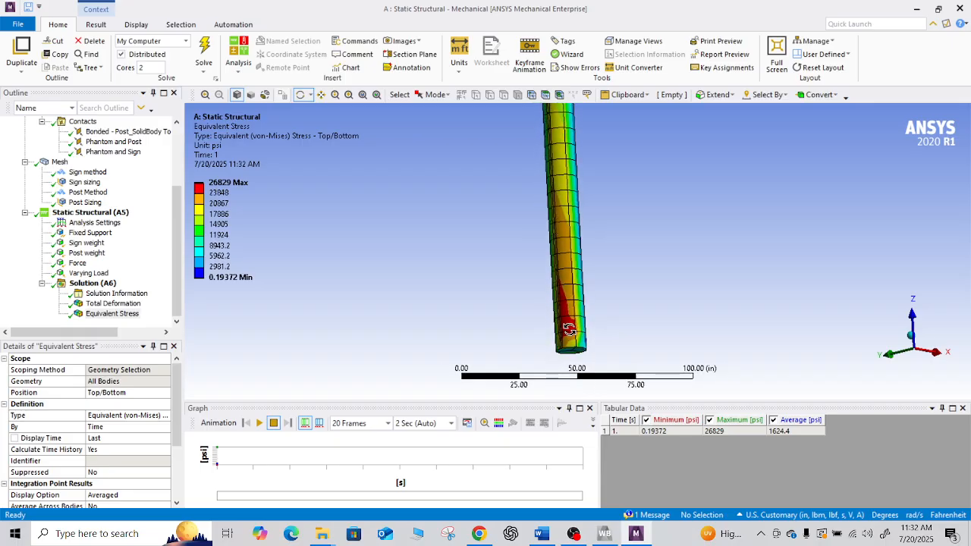
Display the Total Deformation result and examine it on the post and the sign panel.
{"action": "left_click", "coordinate": [113, 304]}
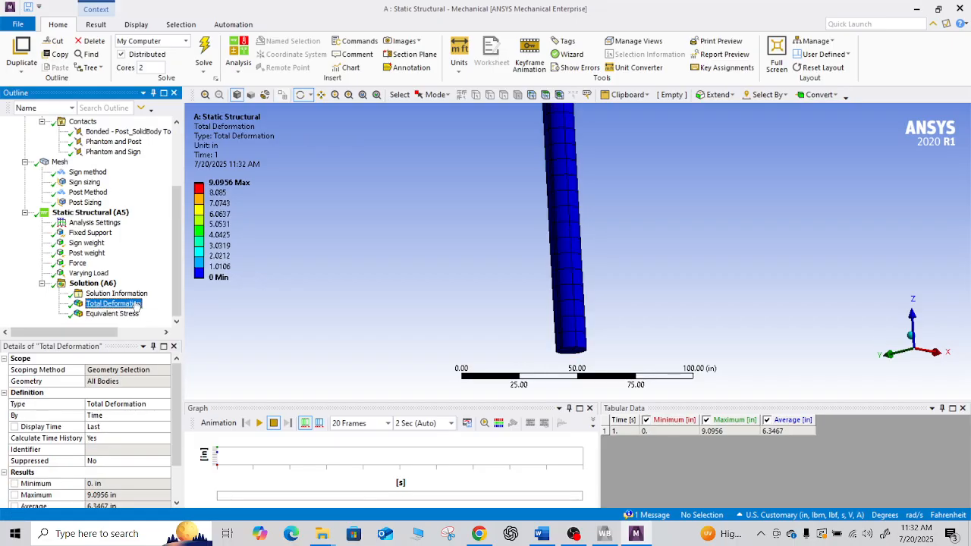
{"action": "scroll", "coordinate": [639, 256], "scroll_direction": "down", "scroll_amount": 3}
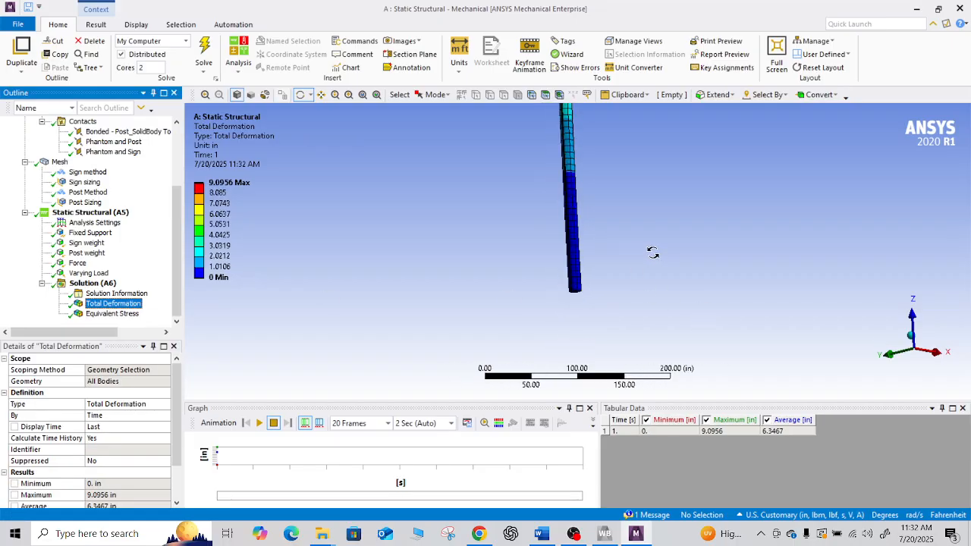
{"action": "middle_click_drag", "start_coordinate": [578, 180], "coordinate": [466, 400], "text": "ctrl"}
{"action": "scroll", "coordinate": [504, 319], "scroll_direction": "up", "scroll_amount": 5}
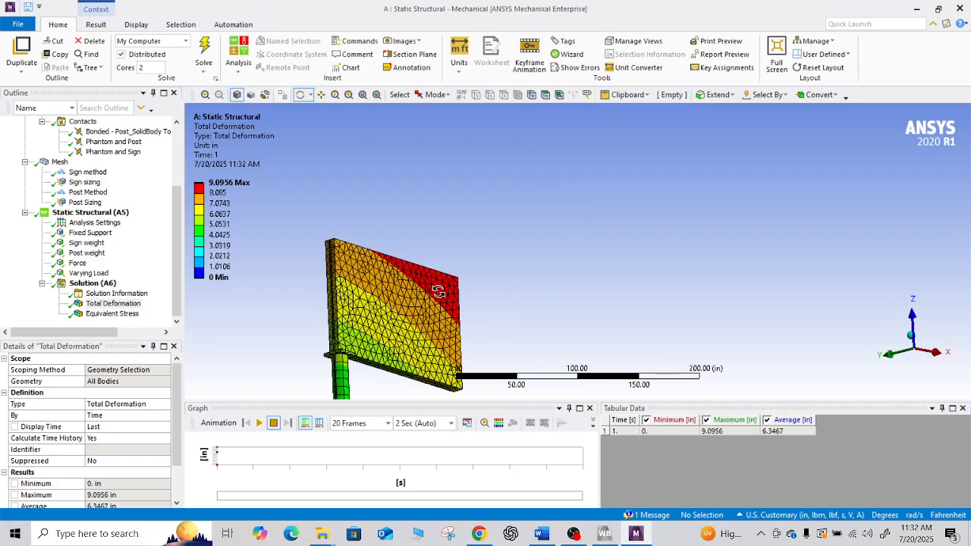
{"action": "middle_click_drag", "start_coordinate": [373, 311], "coordinate": [576, 166], "text": "ctrl"}
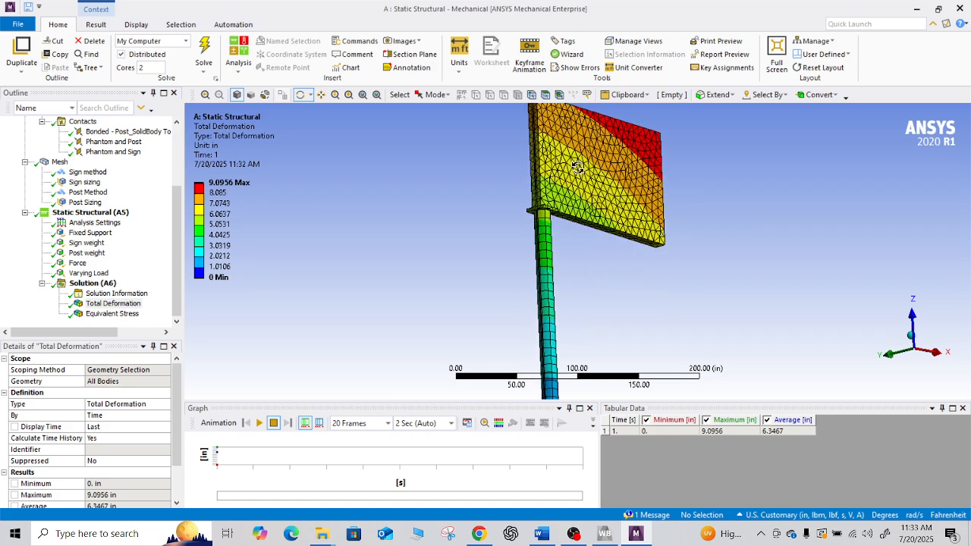
Show the maximum and minimum annotations on the Total Deformation plot and turn on the result Probe.
{"action": "left_click", "coordinate": [94, 27]}
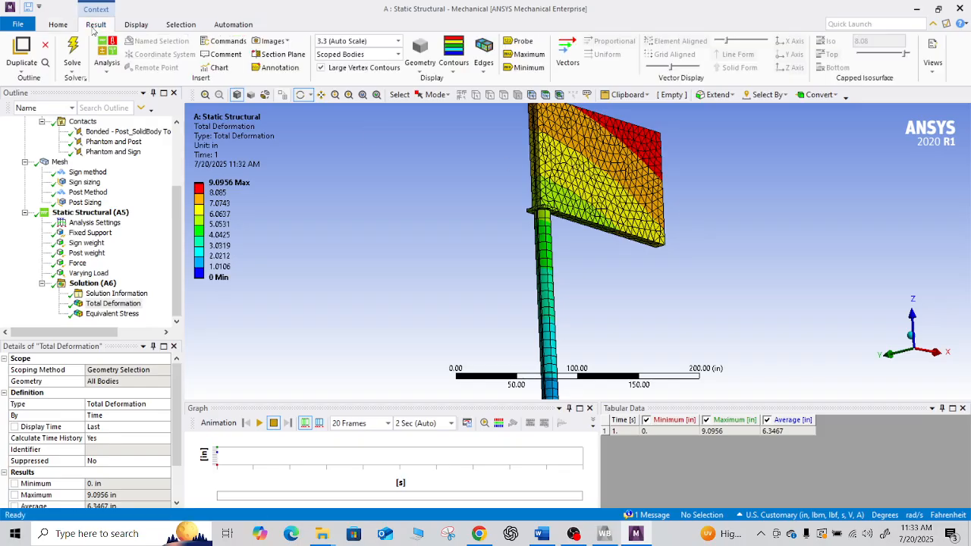
{"action": "left_click", "coordinate": [523, 55]}
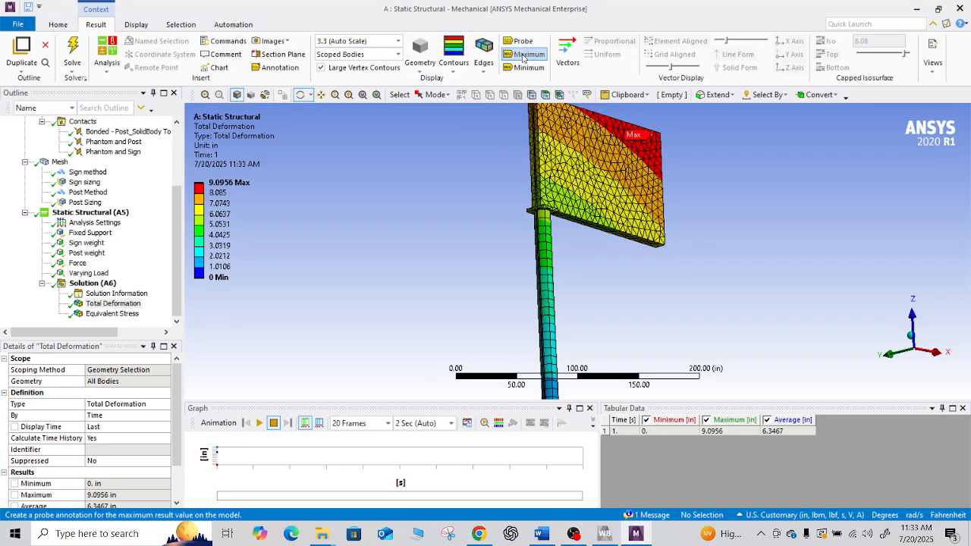
{"action": "left_click", "coordinate": [525, 67]}
{"action": "left_click_drag", "start_coordinate": [574, 155], "coordinate": [667, 170]}
{"action": "left_click_drag", "start_coordinate": [658, 134], "coordinate": [546, 304]}
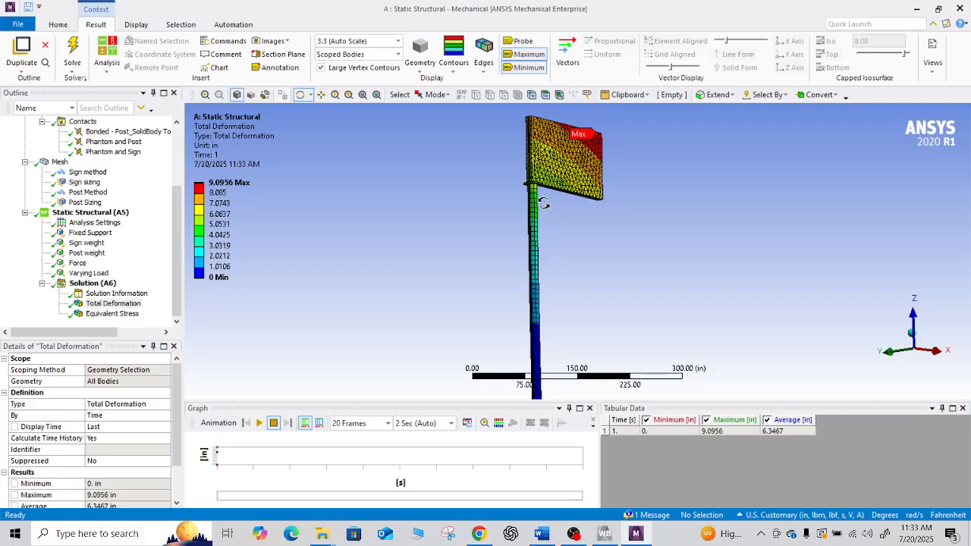
{"action": "left_click", "coordinate": [523, 42]}
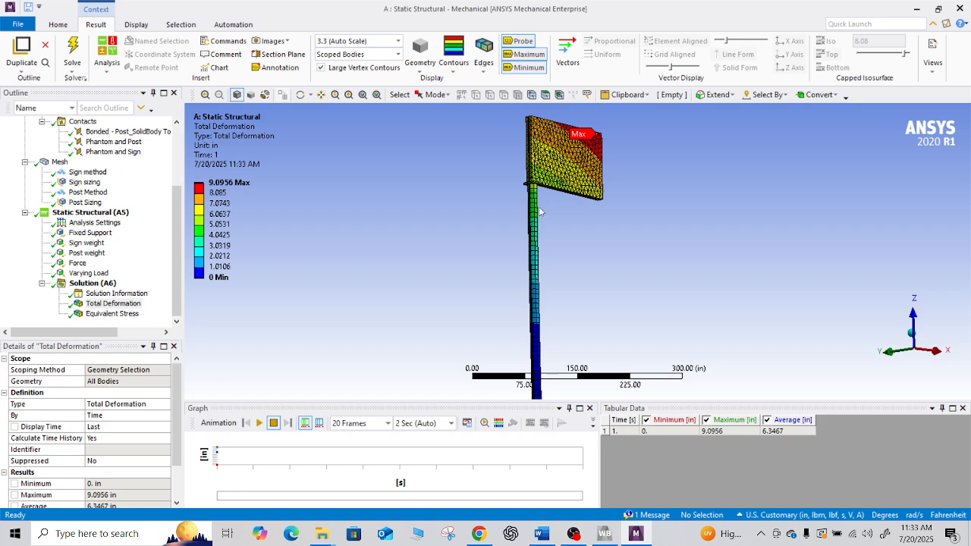
{"action": "scroll", "coordinate": [447, 245], "scroll_direction": "up", "scroll_amount": 1}
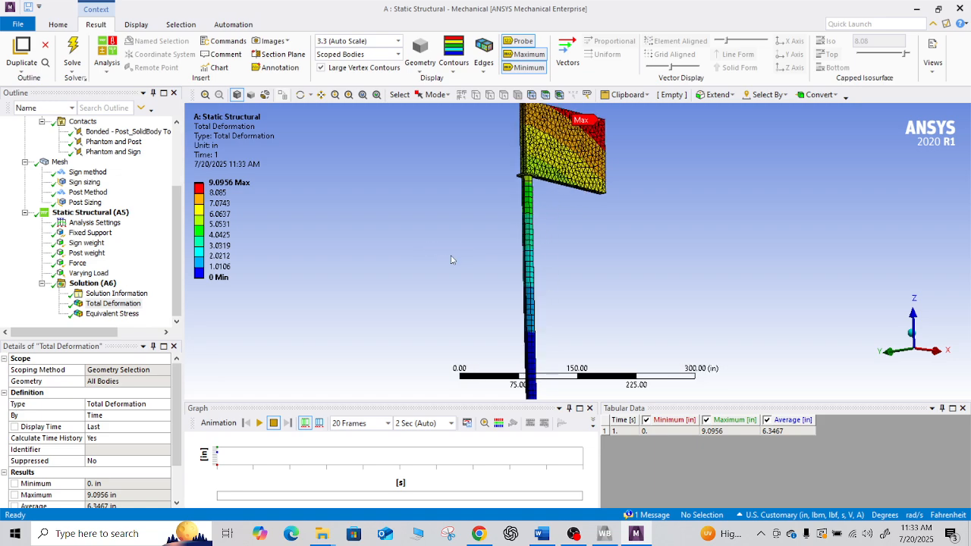
Display the Equivalent Stress result and inspect the maximum and minimum stress locations on the post and sign.
{"action": "left_click", "coordinate": [113, 313]}
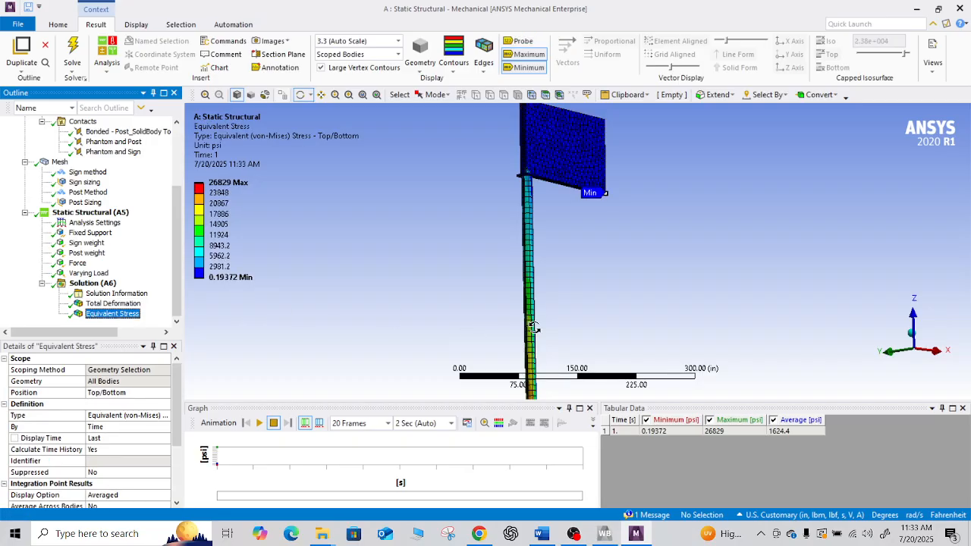
{"action": "mouse_move", "coordinate": [534, 327]}
{"action": "left_mouse_down"}
{"action": "mouse_move", "coordinate": [533, 242]}
{"action": "mouse_move", "coordinate": [527, 265]}
{"action": "mouse_move", "coordinate": [542, 317]}
{"action": "left_mouse_up"}
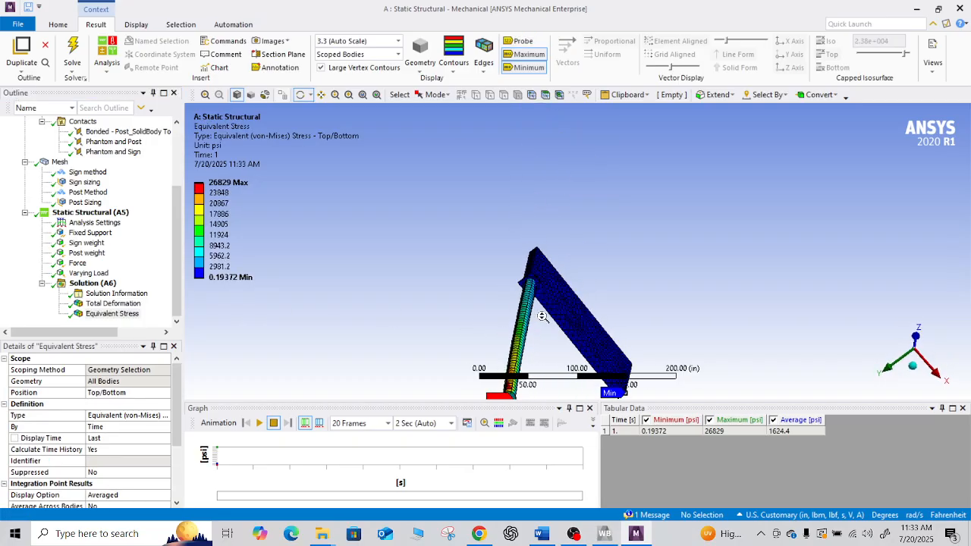
{"action": "scroll", "coordinate": [542, 317], "scroll_direction": "up", "scroll_amount": 2}
{"action": "middle_click_drag", "start_coordinate": [511, 342], "coordinate": [555, 242], "text": "ctrl"}
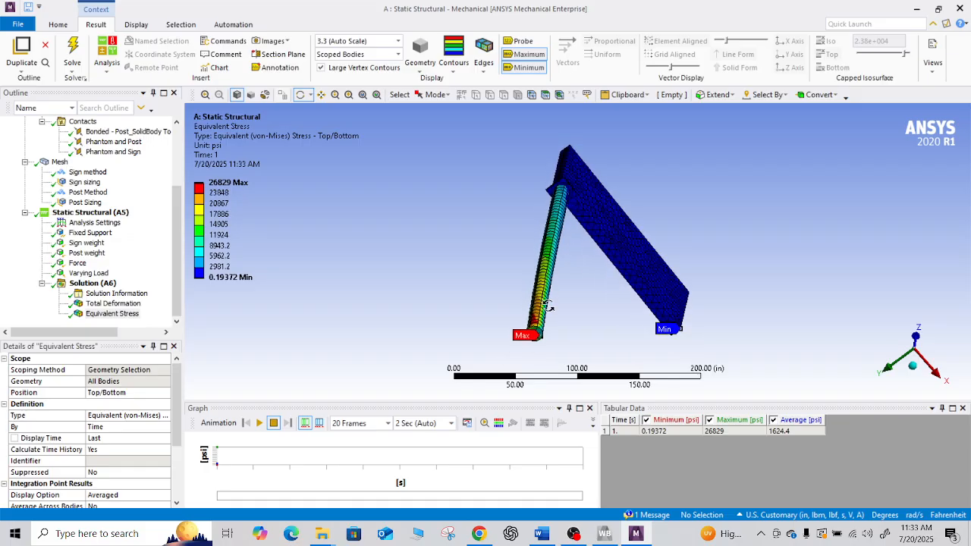
{"action": "scroll", "coordinate": [546, 305], "scroll_direction": "up", "scroll_amount": 1}
{"action": "scroll", "coordinate": [545, 304], "scroll_direction": "up", "scroll_amount": 2}
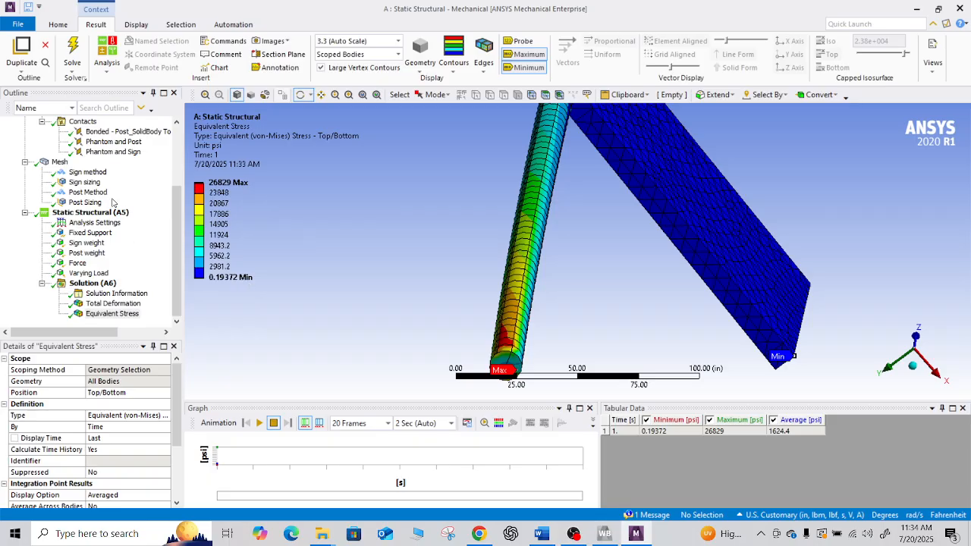
Review the element size settings of the Sign sizing and Post Sizing mesh controls, then return to the Equivalent Stress result.
{"action": "left_click", "coordinate": [55, 163]}
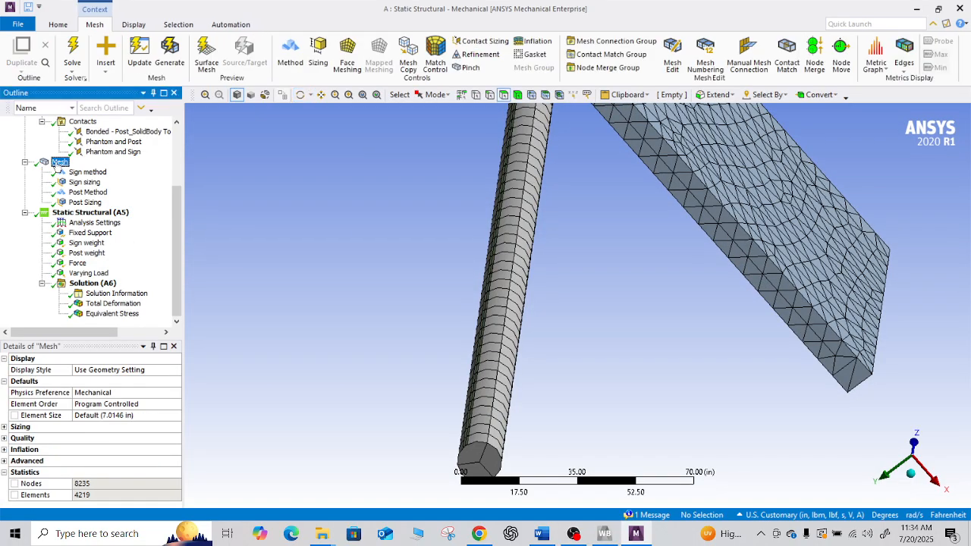
{"action": "left_click", "coordinate": [89, 185]}
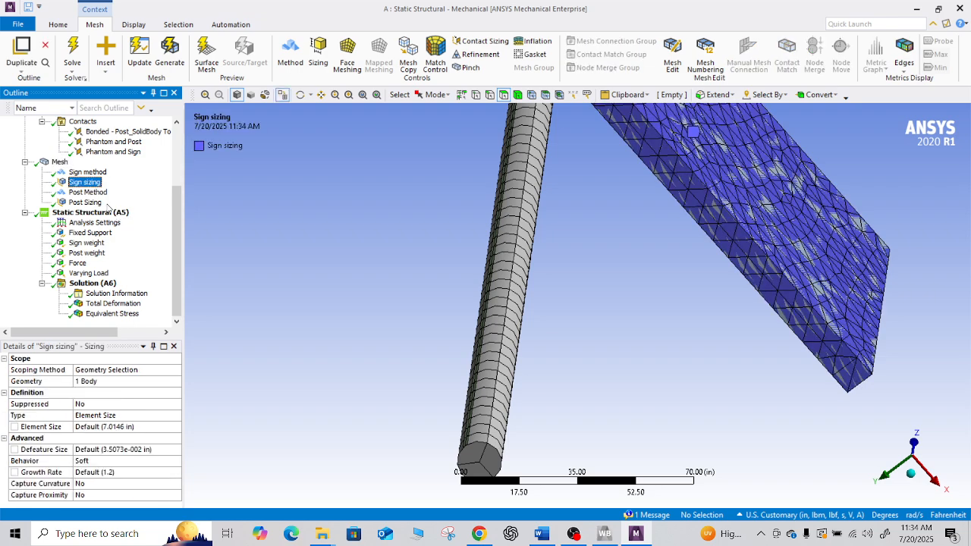
{"action": "left_click", "coordinate": [85, 203]}
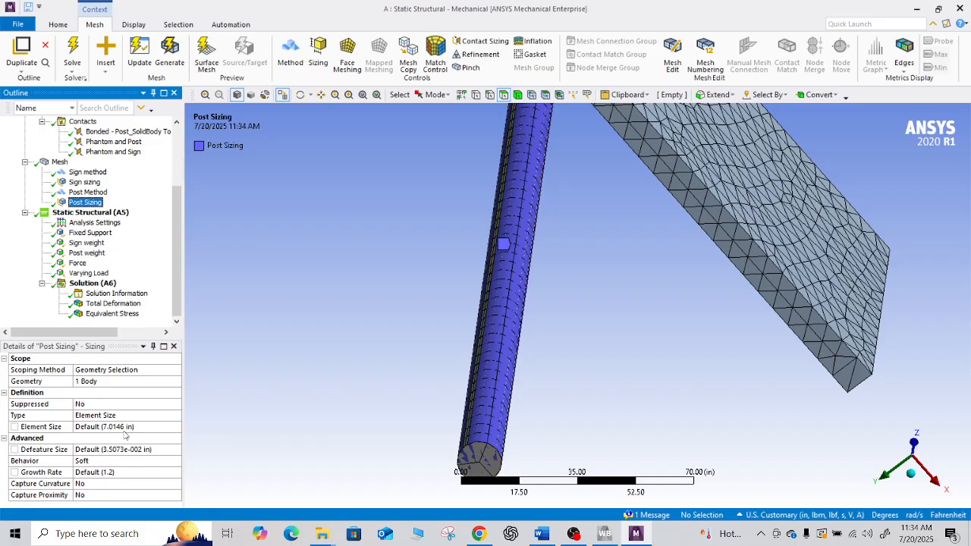
{"action": "left_click", "coordinate": [108, 314]}
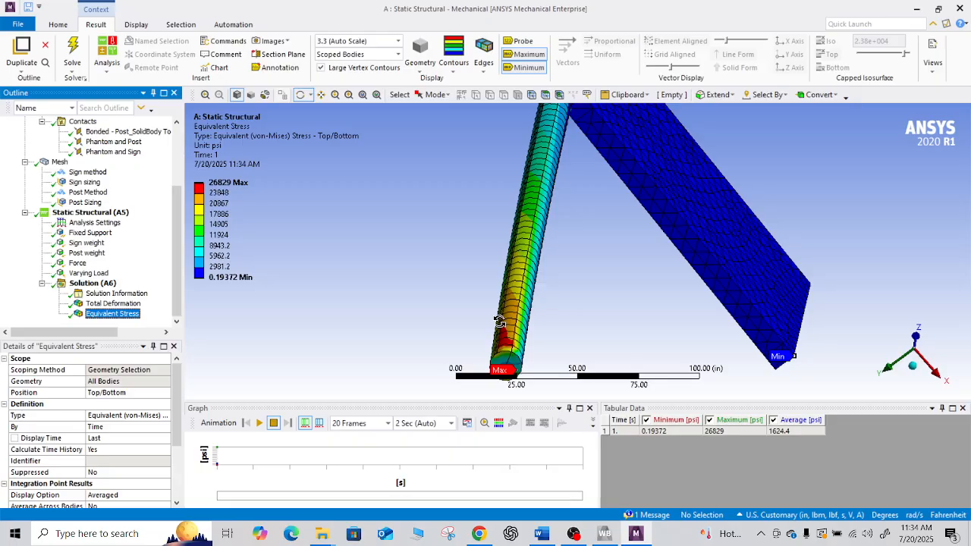
Insert a Refinement control under Mesh and scope it to the bottom end face of the post.
{"action": "left_click", "coordinate": [58, 163]}
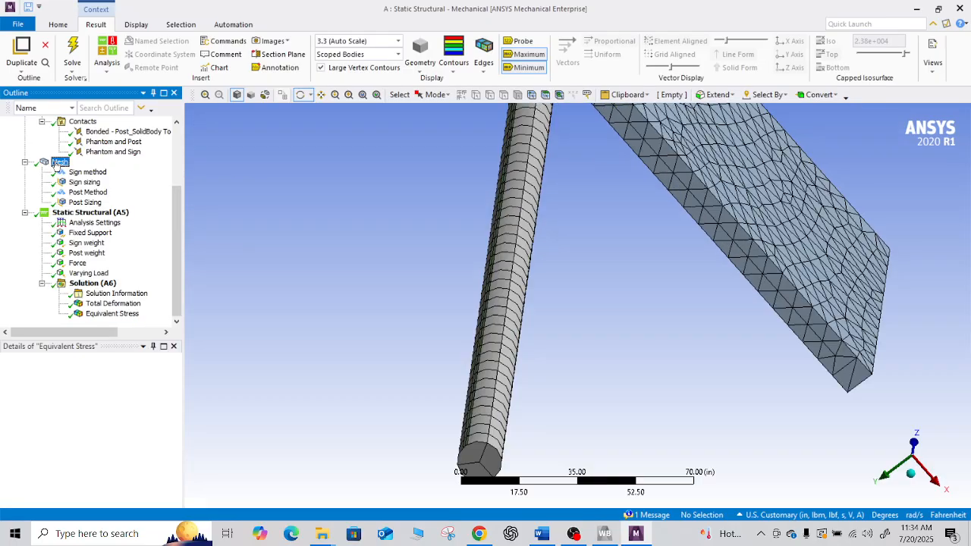
{"action": "right_click", "coordinate": [56, 164]}
{"action": "mouse_move", "coordinate": [119, 170]}
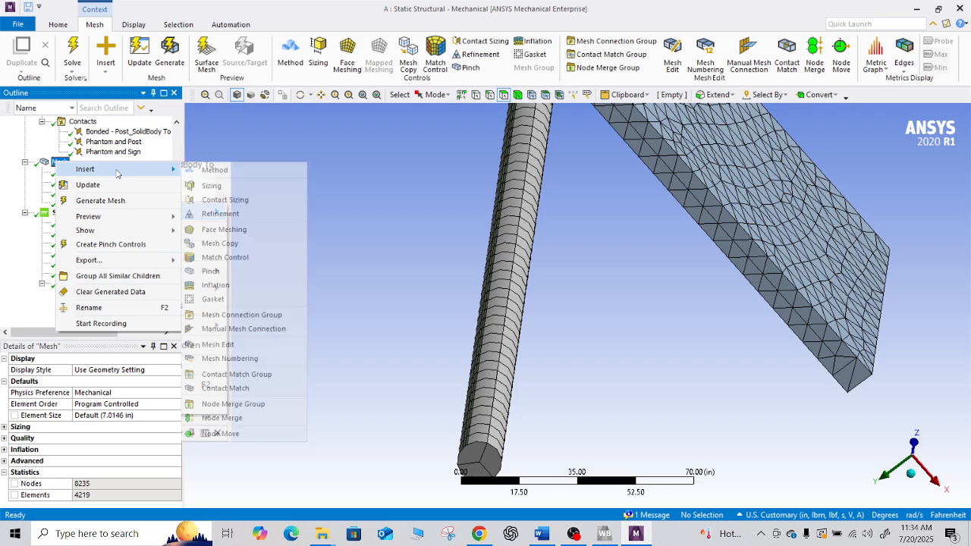
{"action": "left_click", "coordinate": [244, 213]}
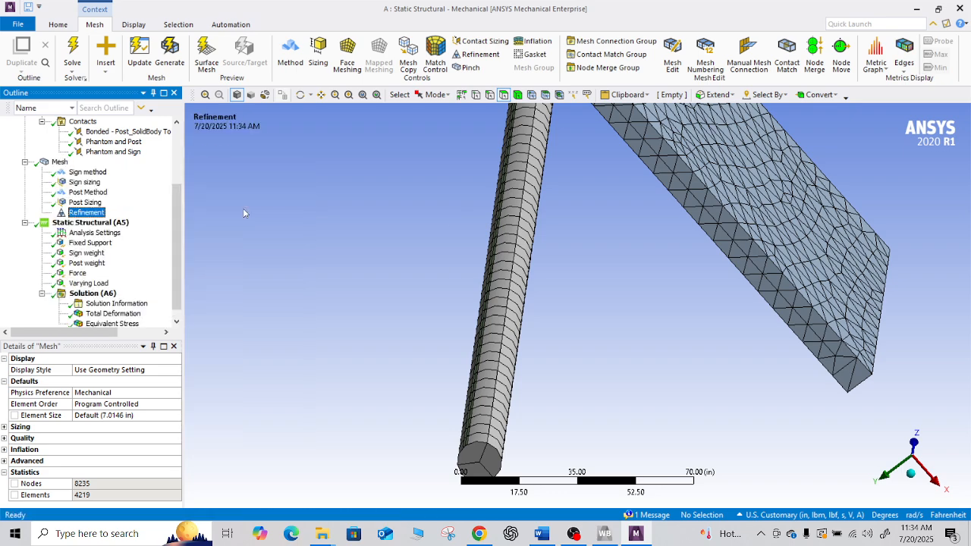
{"action": "left_click", "coordinate": [482, 467]}
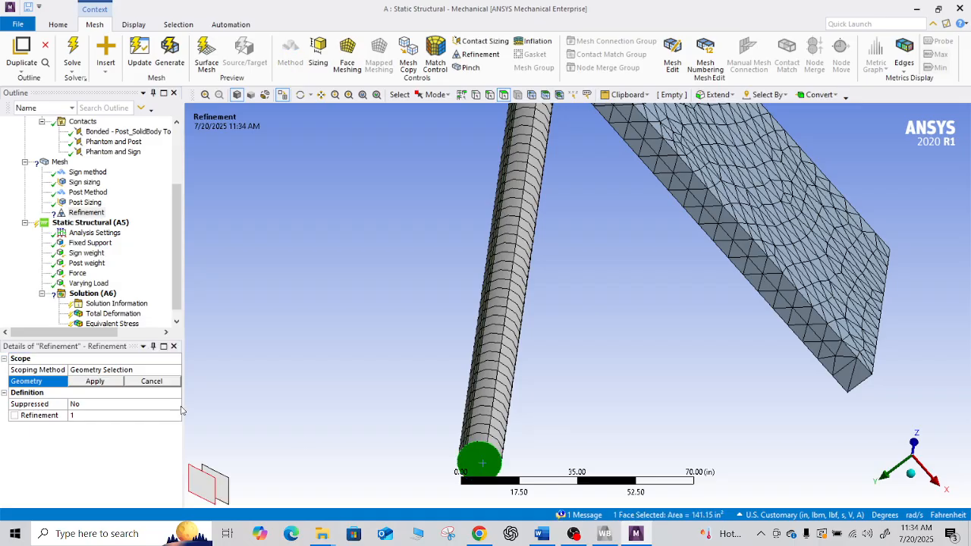
{"action": "left_click", "coordinate": [97, 381]}
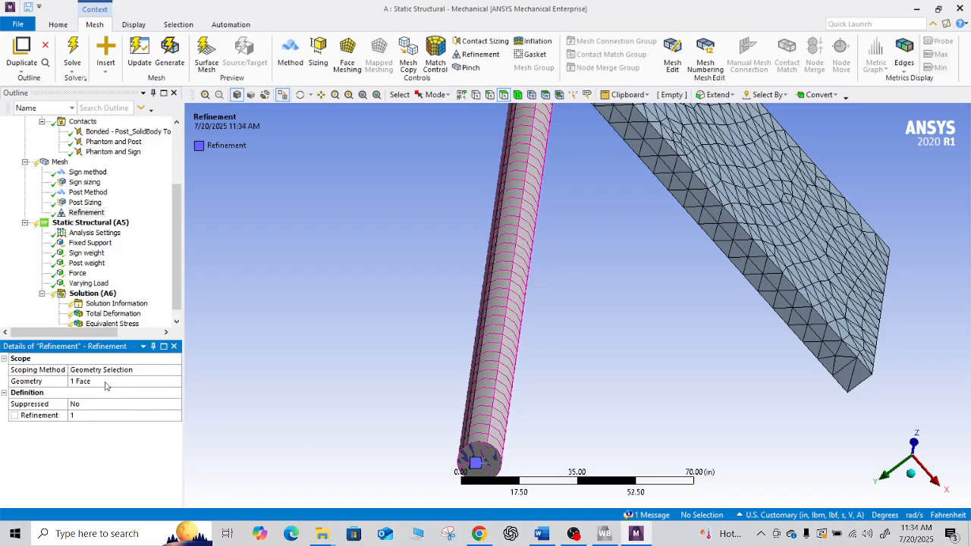
Set the refinement level of the post's bottom face to 3.
{"action": "left_click", "coordinate": [85, 415]}
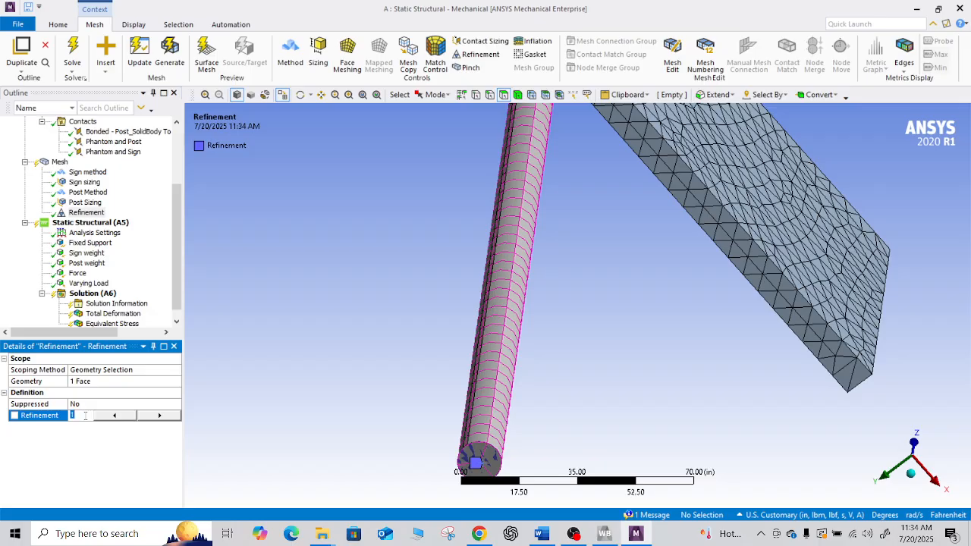
{"action": "left_click", "coordinate": [149, 415]}
{"action": "left_click", "coordinate": [156, 416]}
{"action": "left_click", "coordinate": [76, 429]}
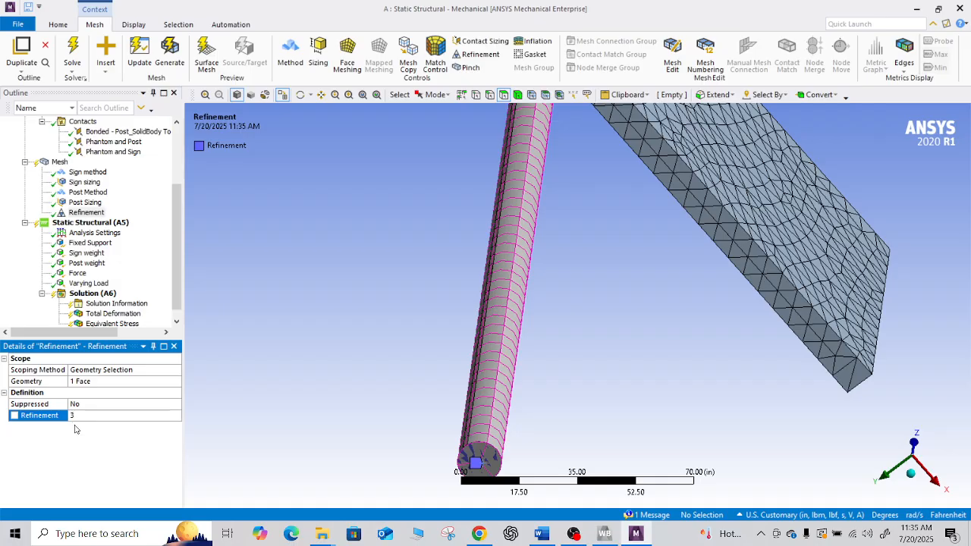
Update the mesh with the new refinement and inspect the elements at the post's base.
{"action": "right_click", "coordinate": [59, 162]}
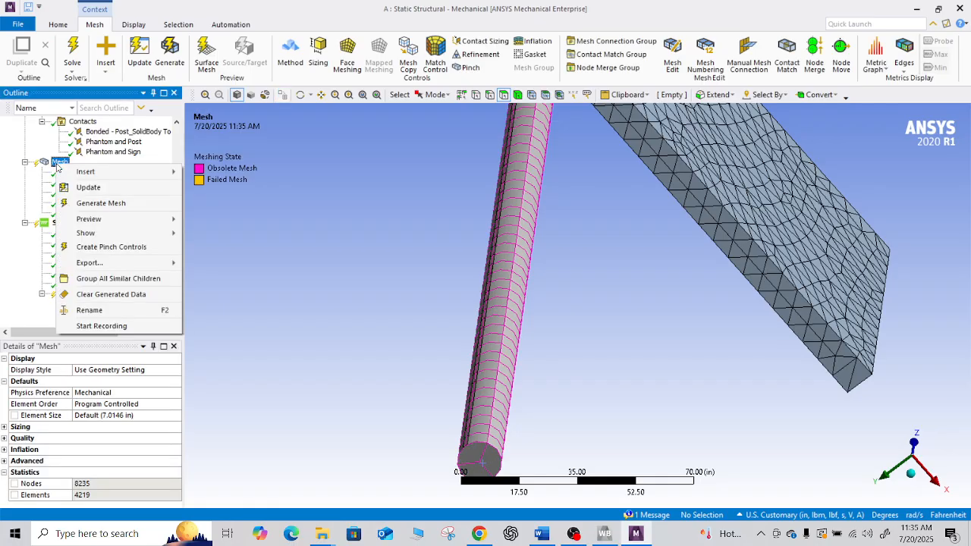
{"action": "left_click", "coordinate": [92, 190]}
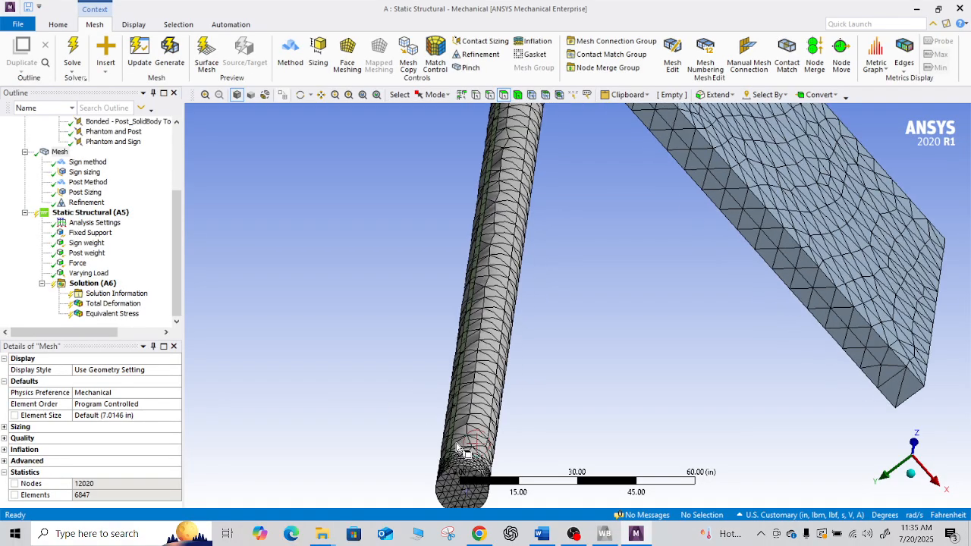
{"action": "middle_click_drag", "start_coordinate": [489, 434], "coordinate": [553, 465]}
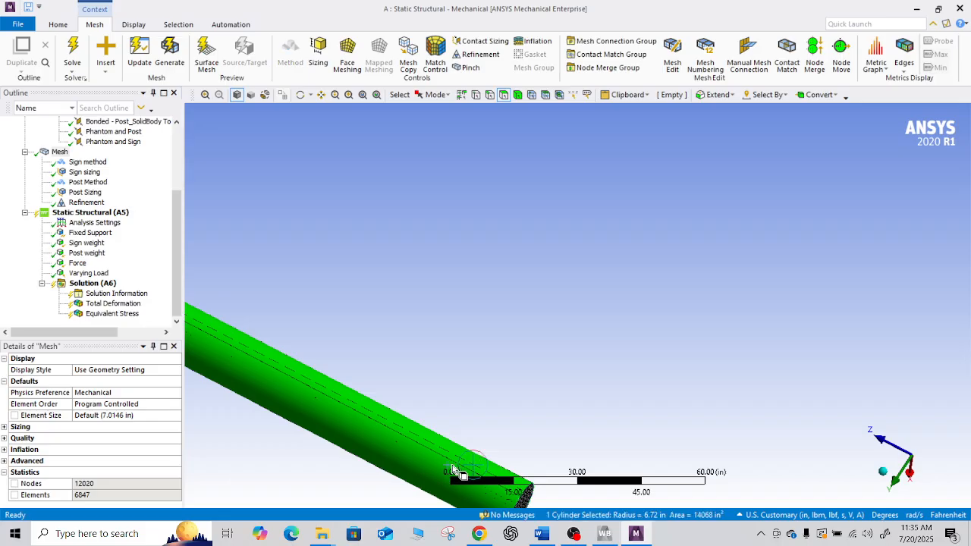
{"action": "middle_click_drag", "start_coordinate": [431, 439], "coordinate": [422, 343], "text": "ctrl"}
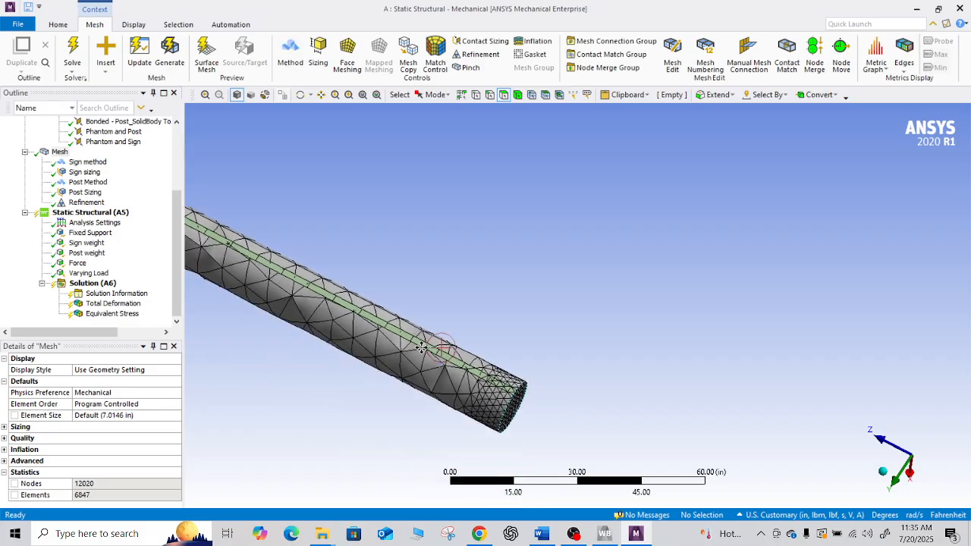
{"action": "scroll", "coordinate": [491, 385], "scroll_direction": "up", "scroll_amount": 2}
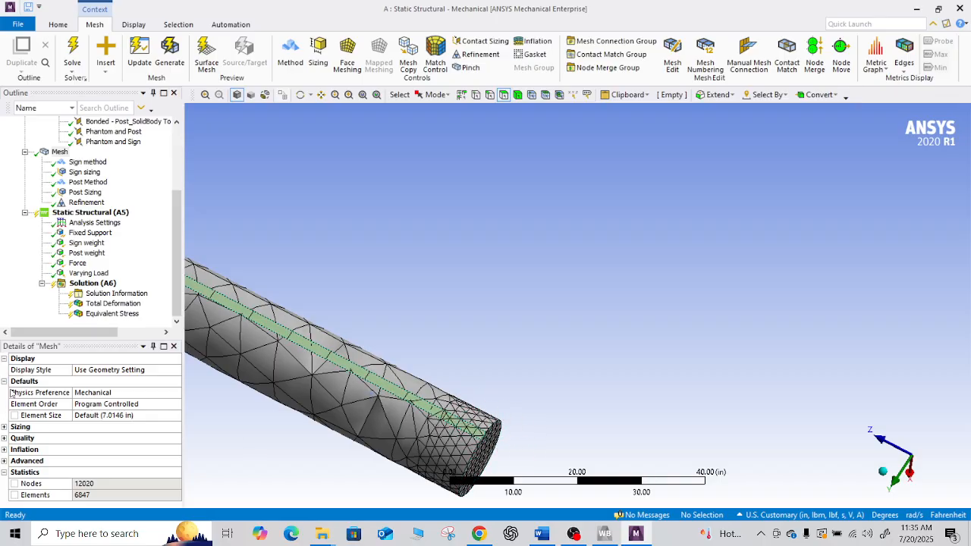
Solve the static structural analysis again with the refined mesh and display the Total Deformation result.
{"action": "left_click", "coordinate": [60, 152]}
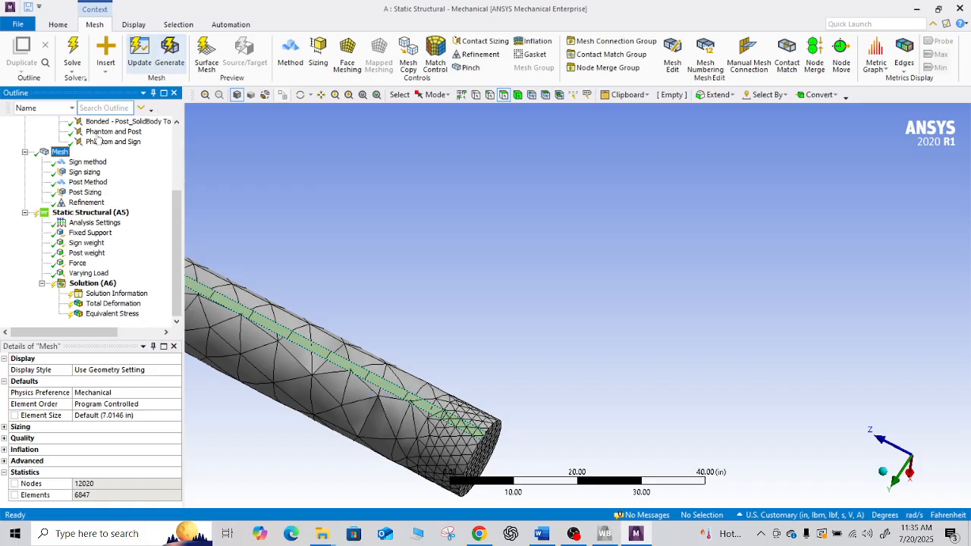
{"action": "left_click", "coordinate": [92, 283]}
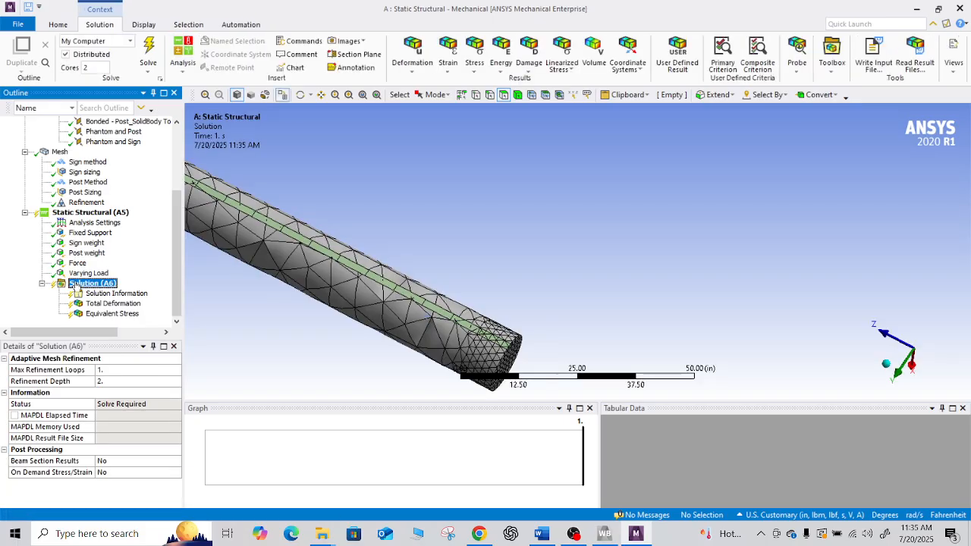
{"action": "left_click", "coordinate": [151, 49]}
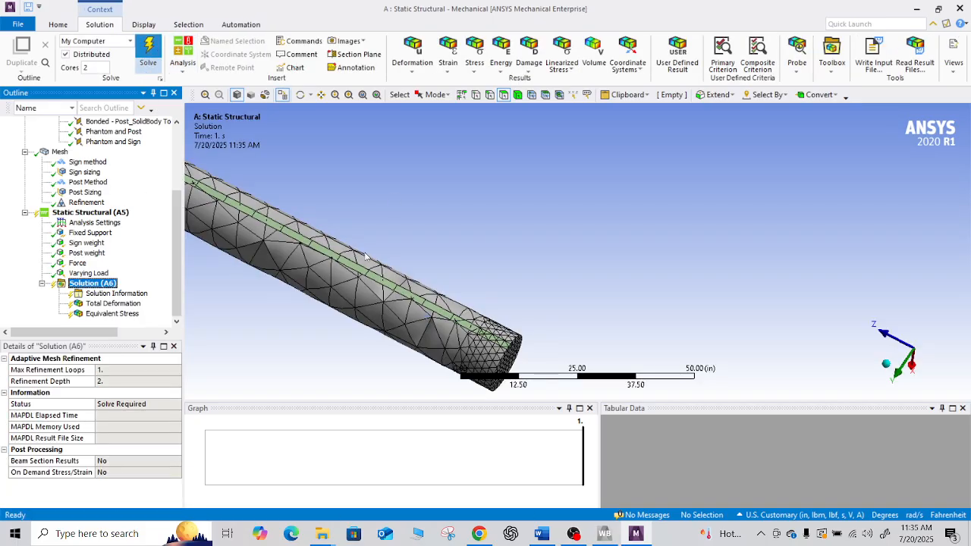
{"action": "middle_click_drag", "start_coordinate": [365, 257], "coordinate": [431, 256]}
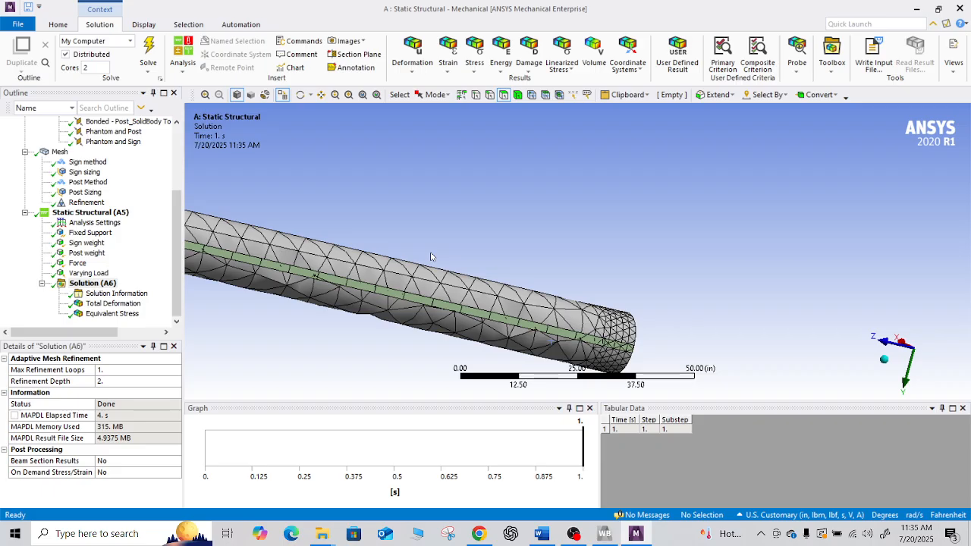
{"action": "left_click", "coordinate": [112, 304]}
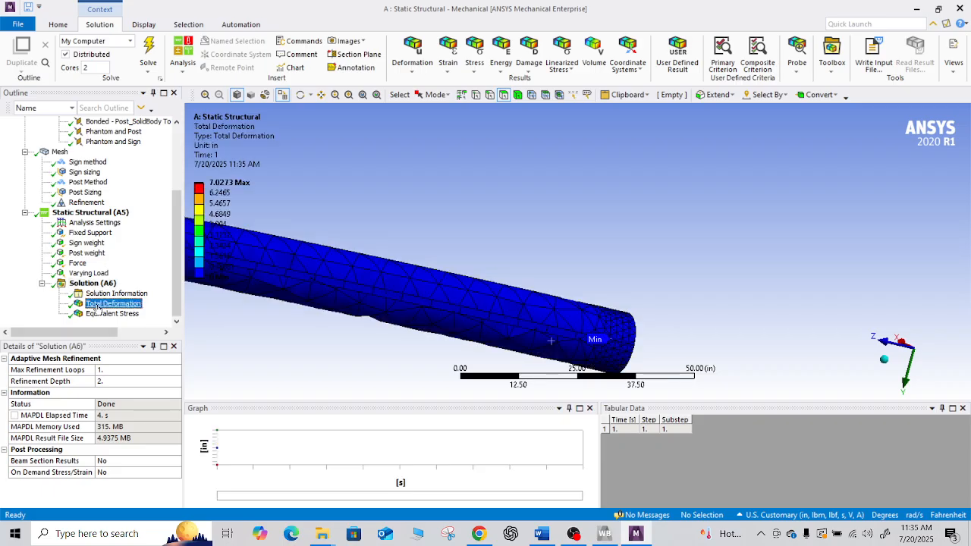
{"action": "middle_click_drag", "start_coordinate": [336, 264], "coordinate": [425, 250]}
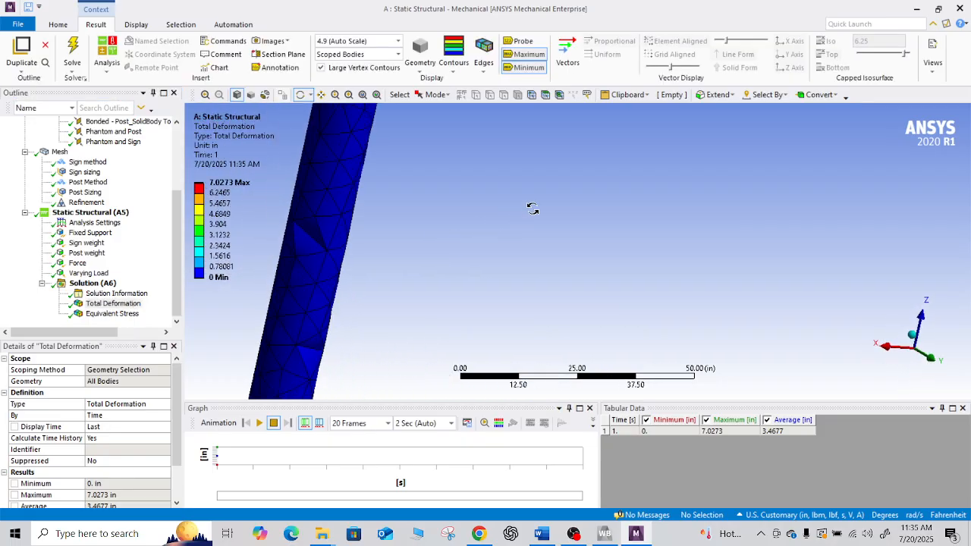
Display the Equivalent Stress result and examine the refined base, the maximum stress location and the whole signpost in isometric view.
{"action": "left_click", "coordinate": [112, 313]}
{"action": "middle_click_drag", "start_coordinate": [315, 247], "coordinate": [584, 8]}
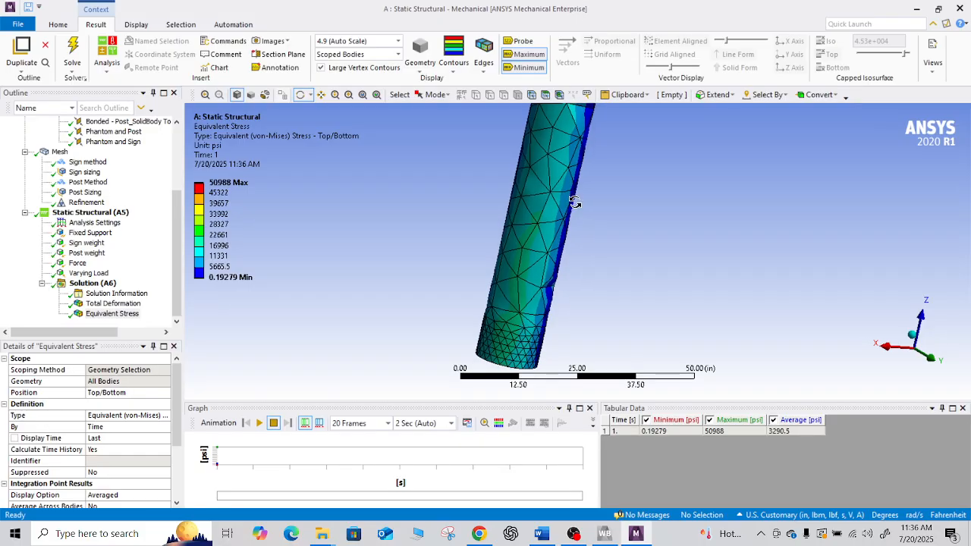
{"action": "middle_click_drag", "start_coordinate": [570, 202], "coordinate": [539, 215]}
{"action": "scroll", "coordinate": [539, 215], "scroll_direction": "down", "scroll_amount": 5}
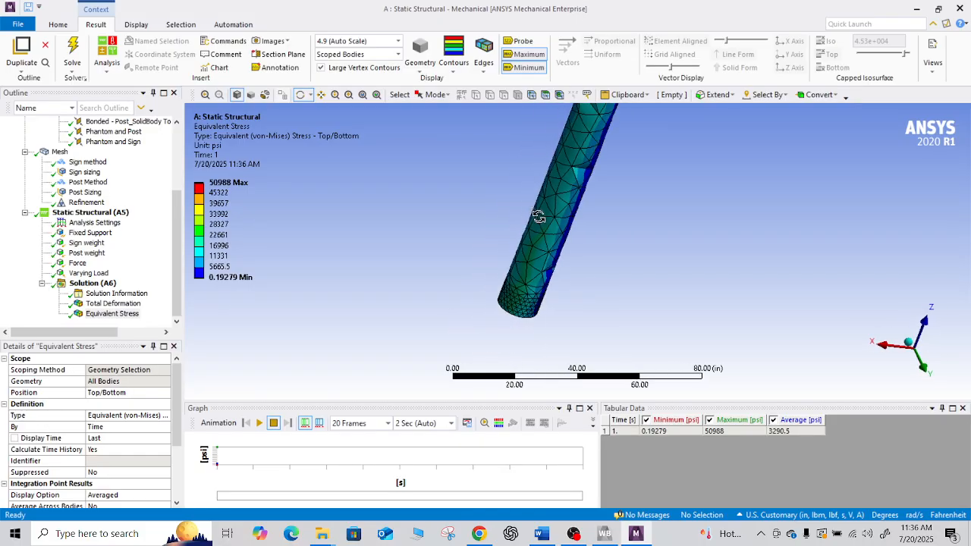
{"action": "mouse_move", "coordinate": [612, 141]}
{"action": "middle_mouse_down"}
{"action": "mouse_move", "coordinate": [602, 158]}
{"action": "mouse_move", "coordinate": [603, 142]}
{"action": "middle_mouse_up"}
{"action": "scroll", "coordinate": [603, 157], "scroll_direction": "down", "scroll_amount": 1}
{"action": "scroll", "coordinate": [603, 157], "scroll_direction": "up", "scroll_amount": 1}
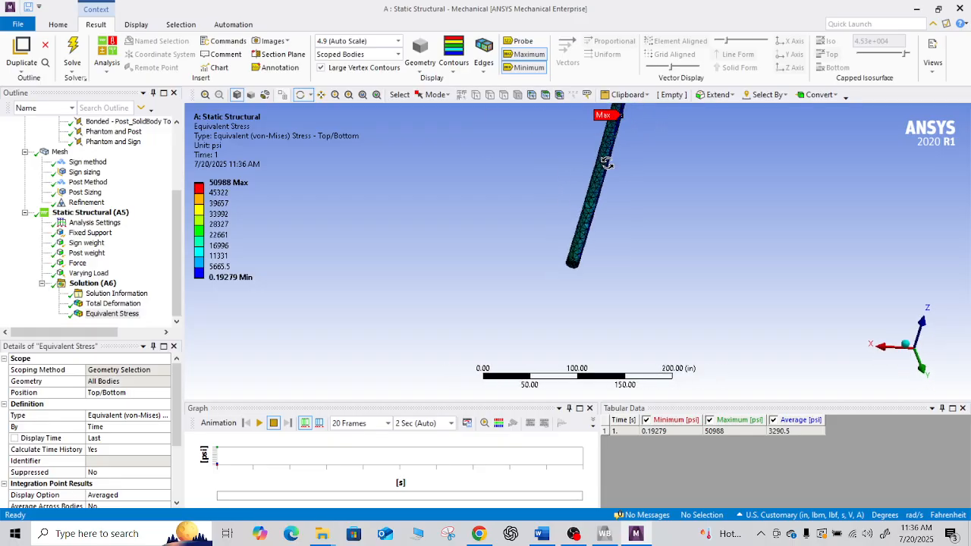
{"action": "left_click", "coordinate": [907, 346]}
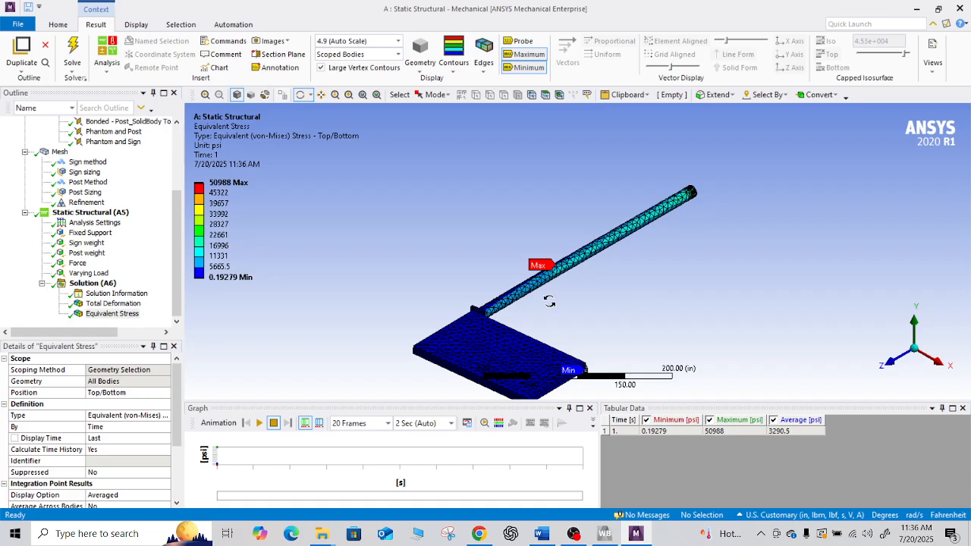
{"action": "scroll", "coordinate": [549, 302], "scroll_direction": "up", "scroll_amount": 2}
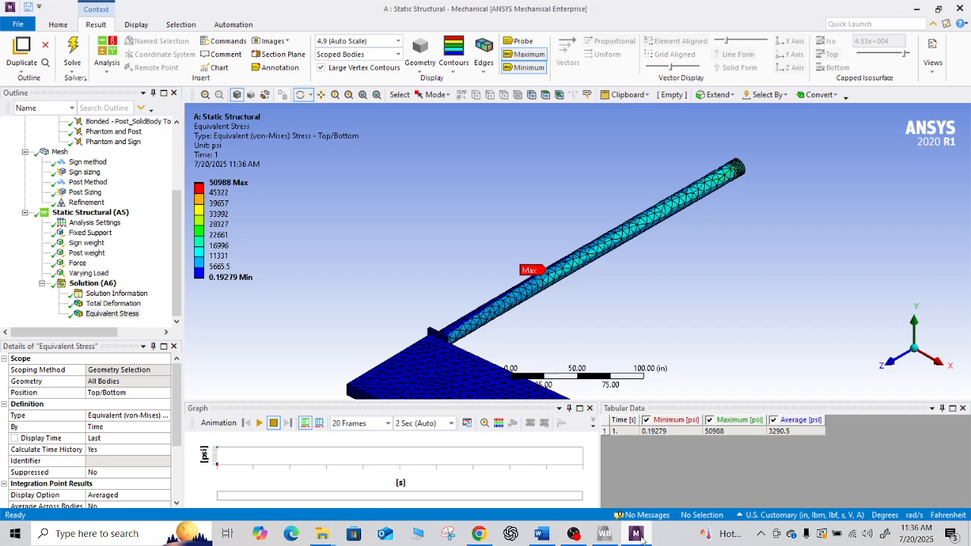
{"action": "left_click", "coordinate": [571, 535]}
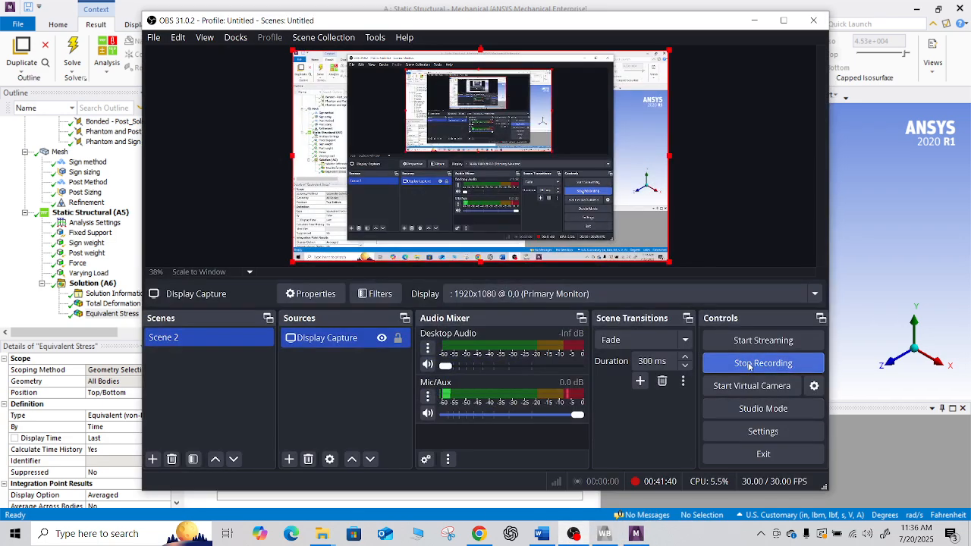